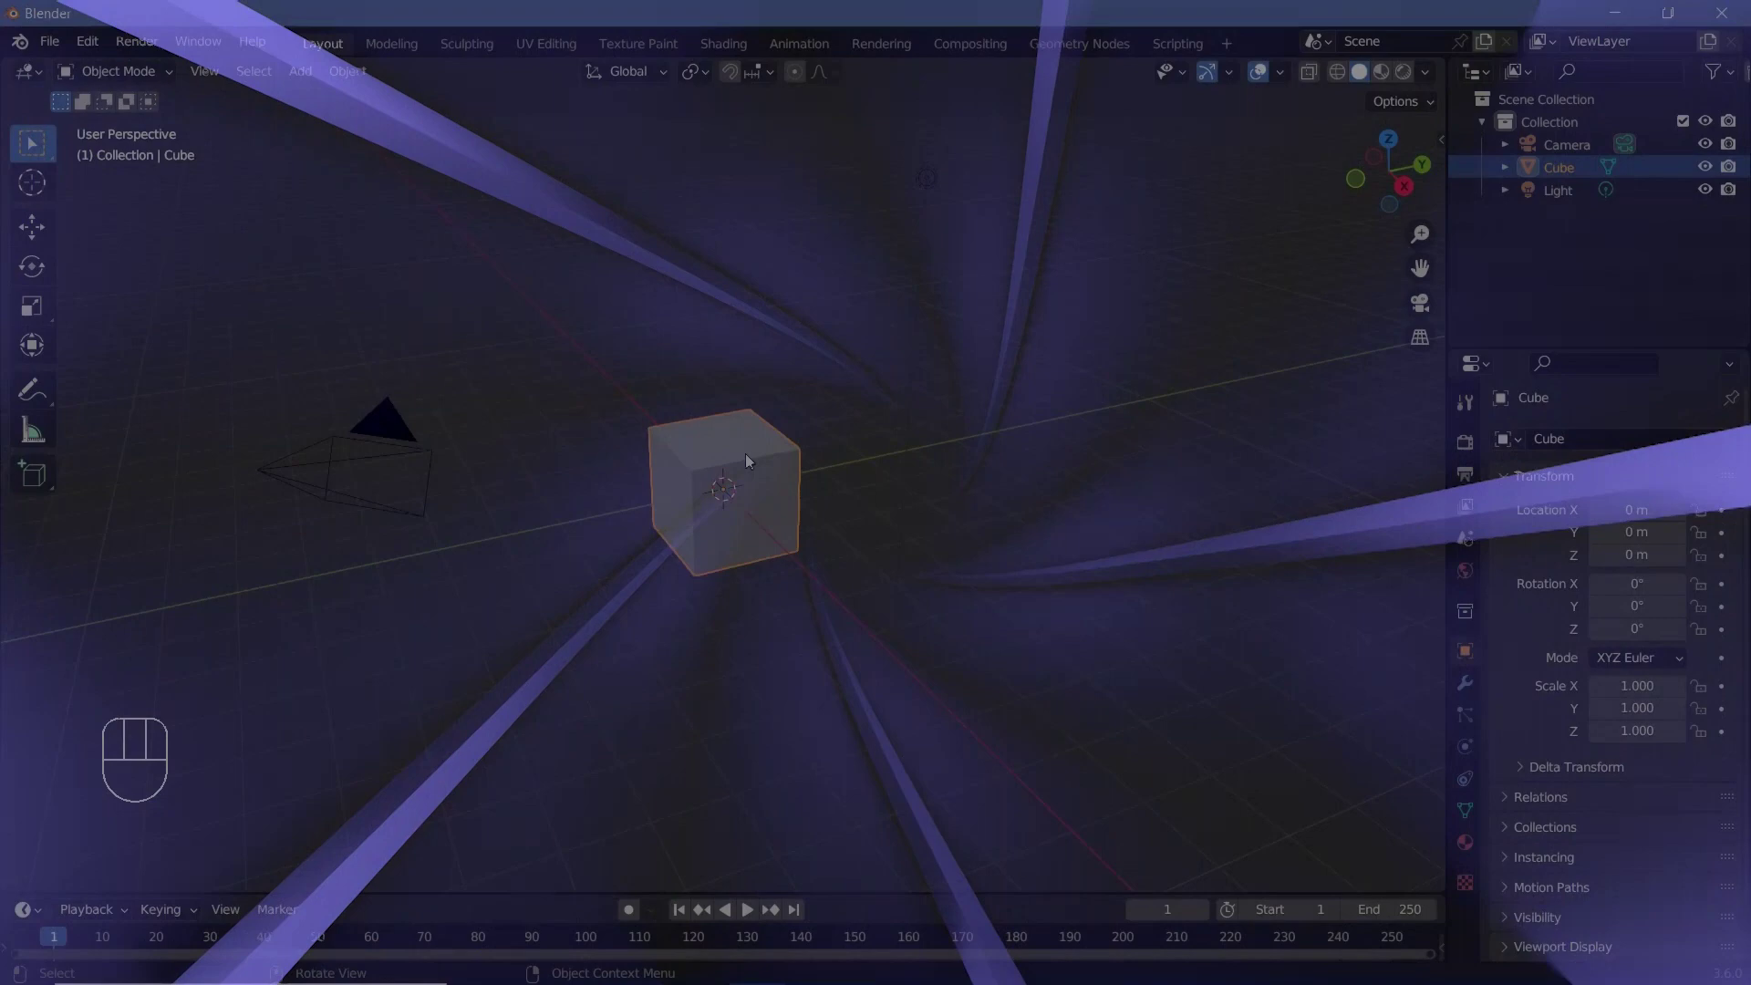
Delete the default cube and add a Circle mesh at the origin
key(x)
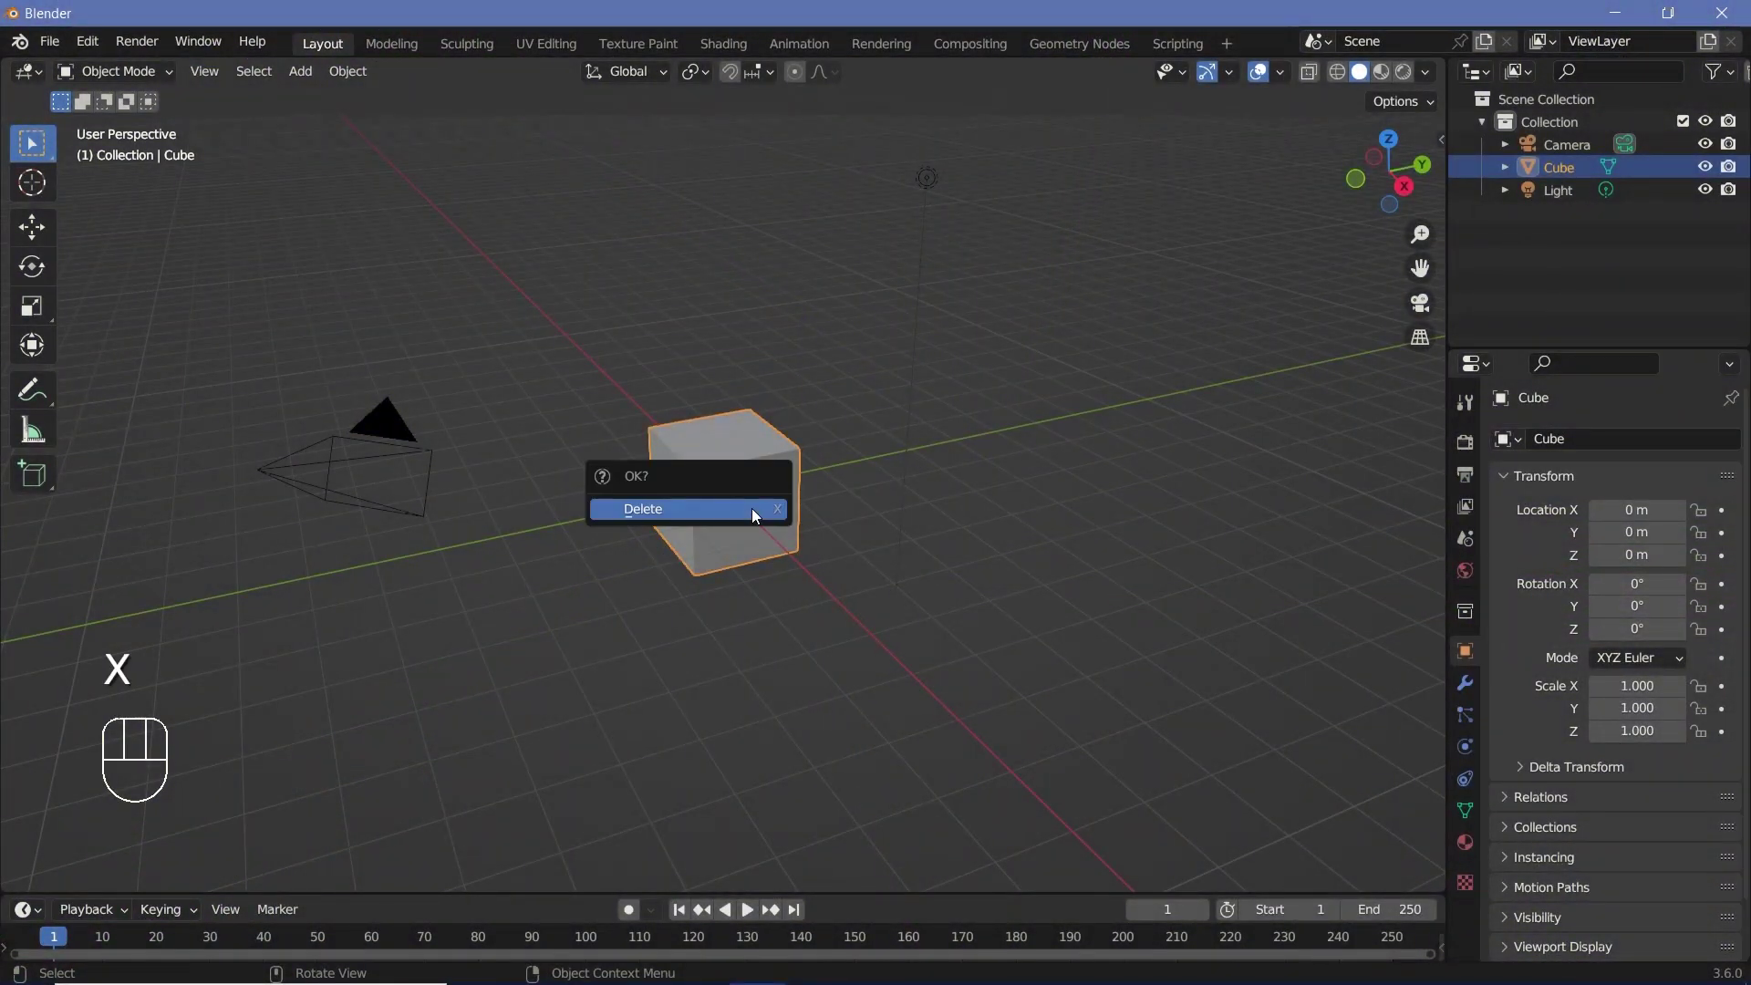
click(751, 507)
key(shift+a)
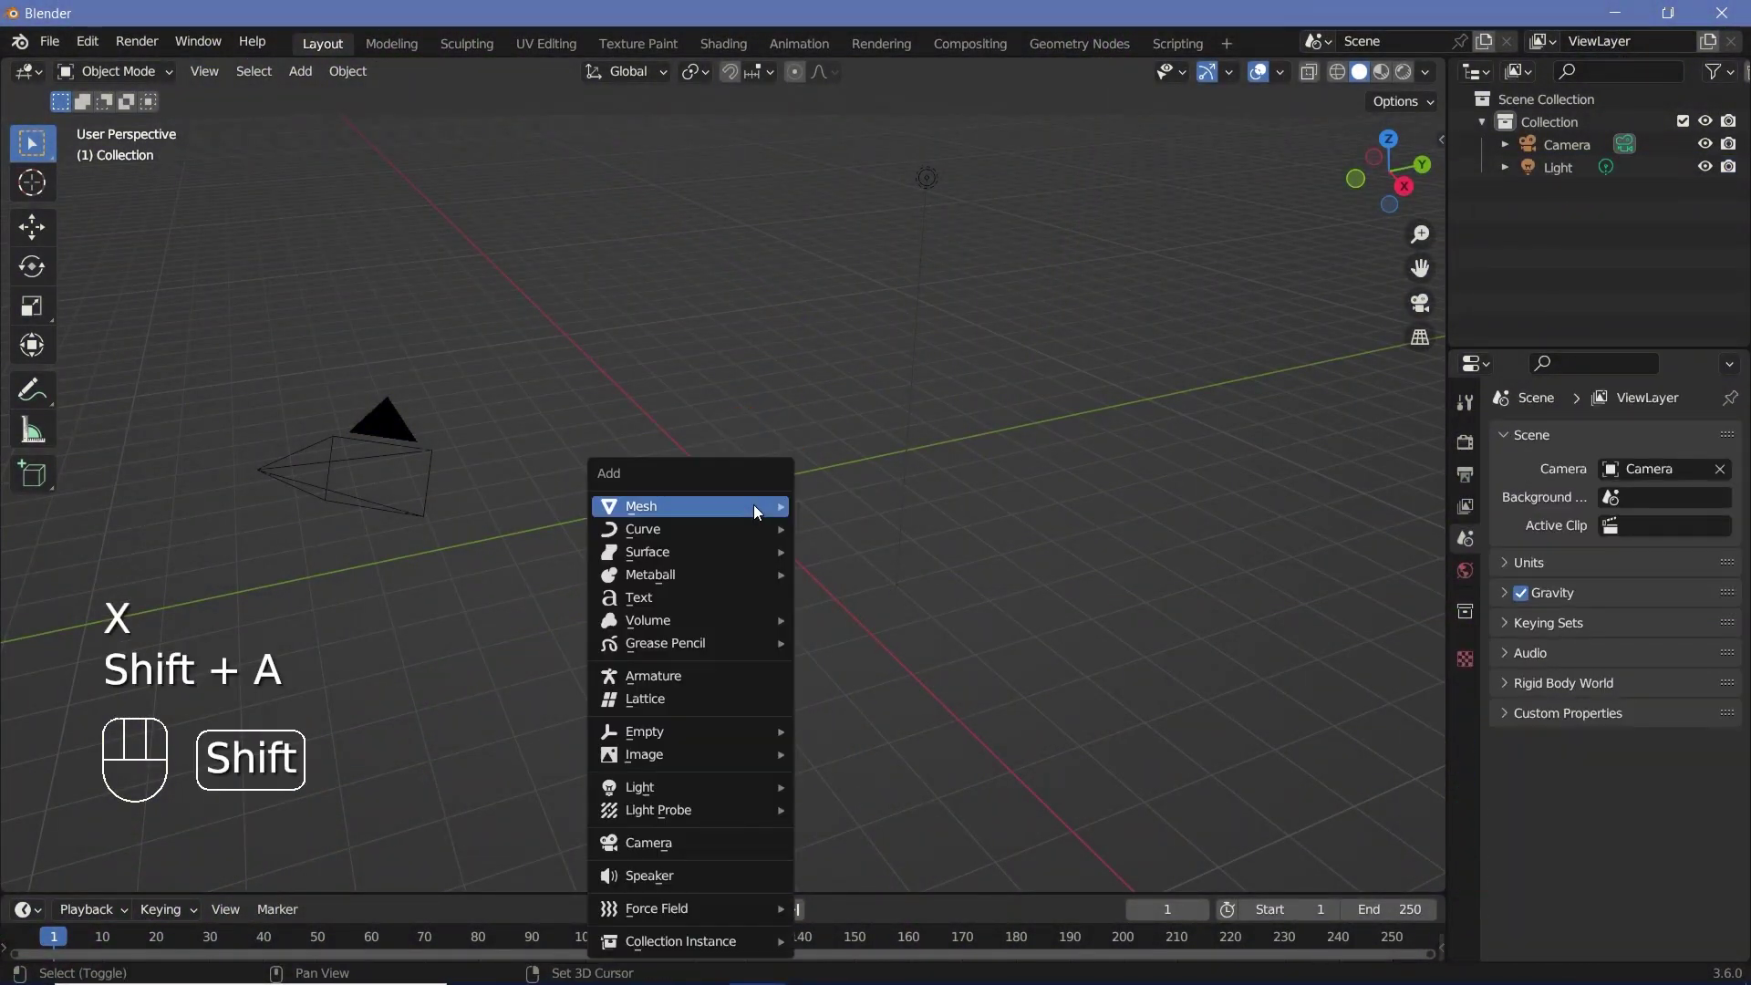
mouse_move(753, 505)
scroll(876, 100, up, 3)
click(853, 121)
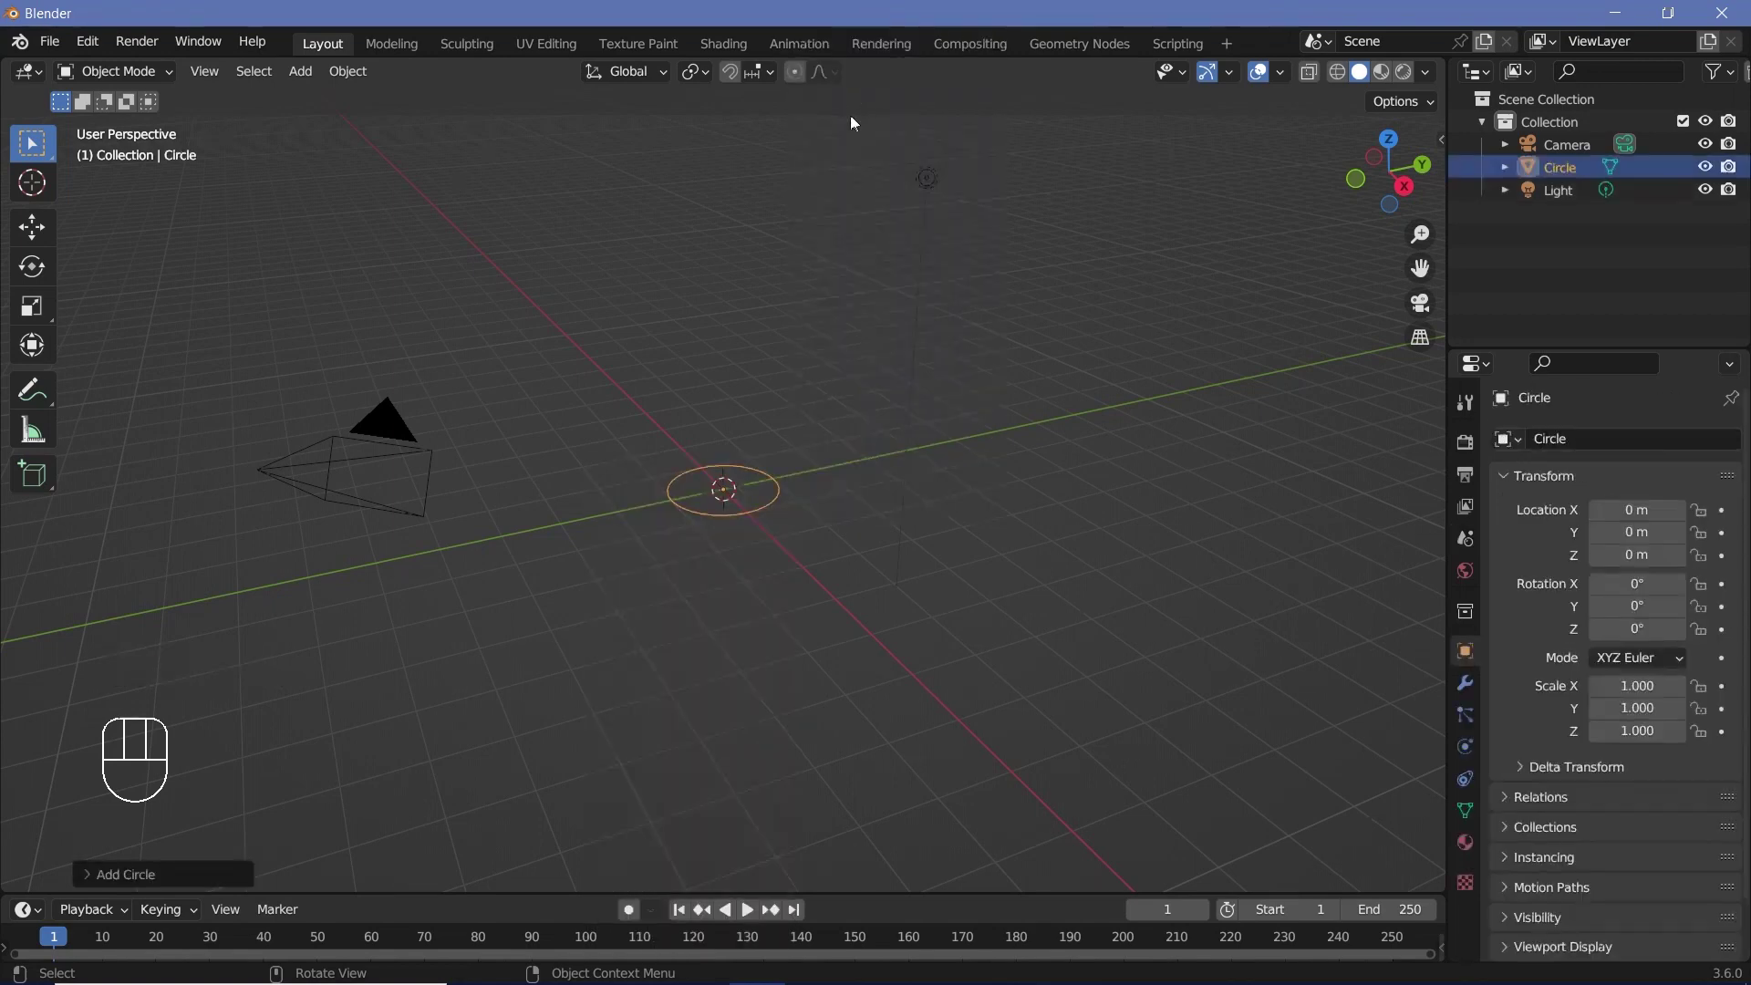
Set the new circle's vertex count to 5 in the Add Circle panel, forming a pentagon
click(88, 872)
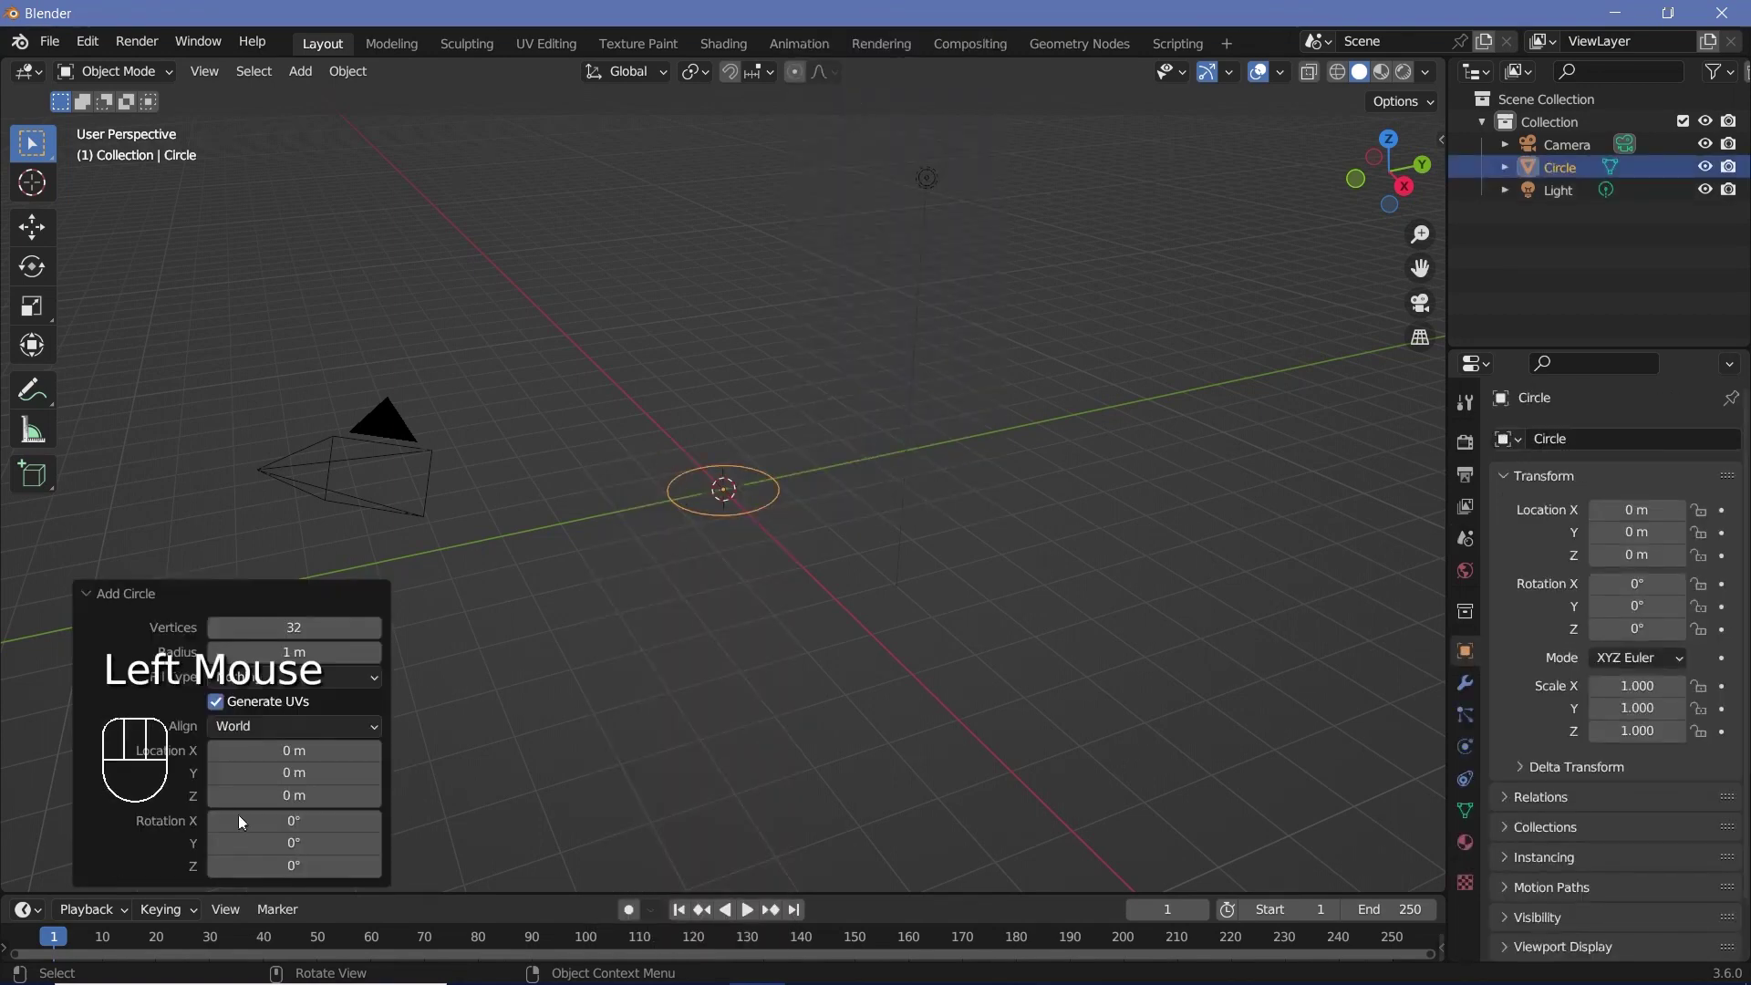
drag(217, 632, 683, 396)
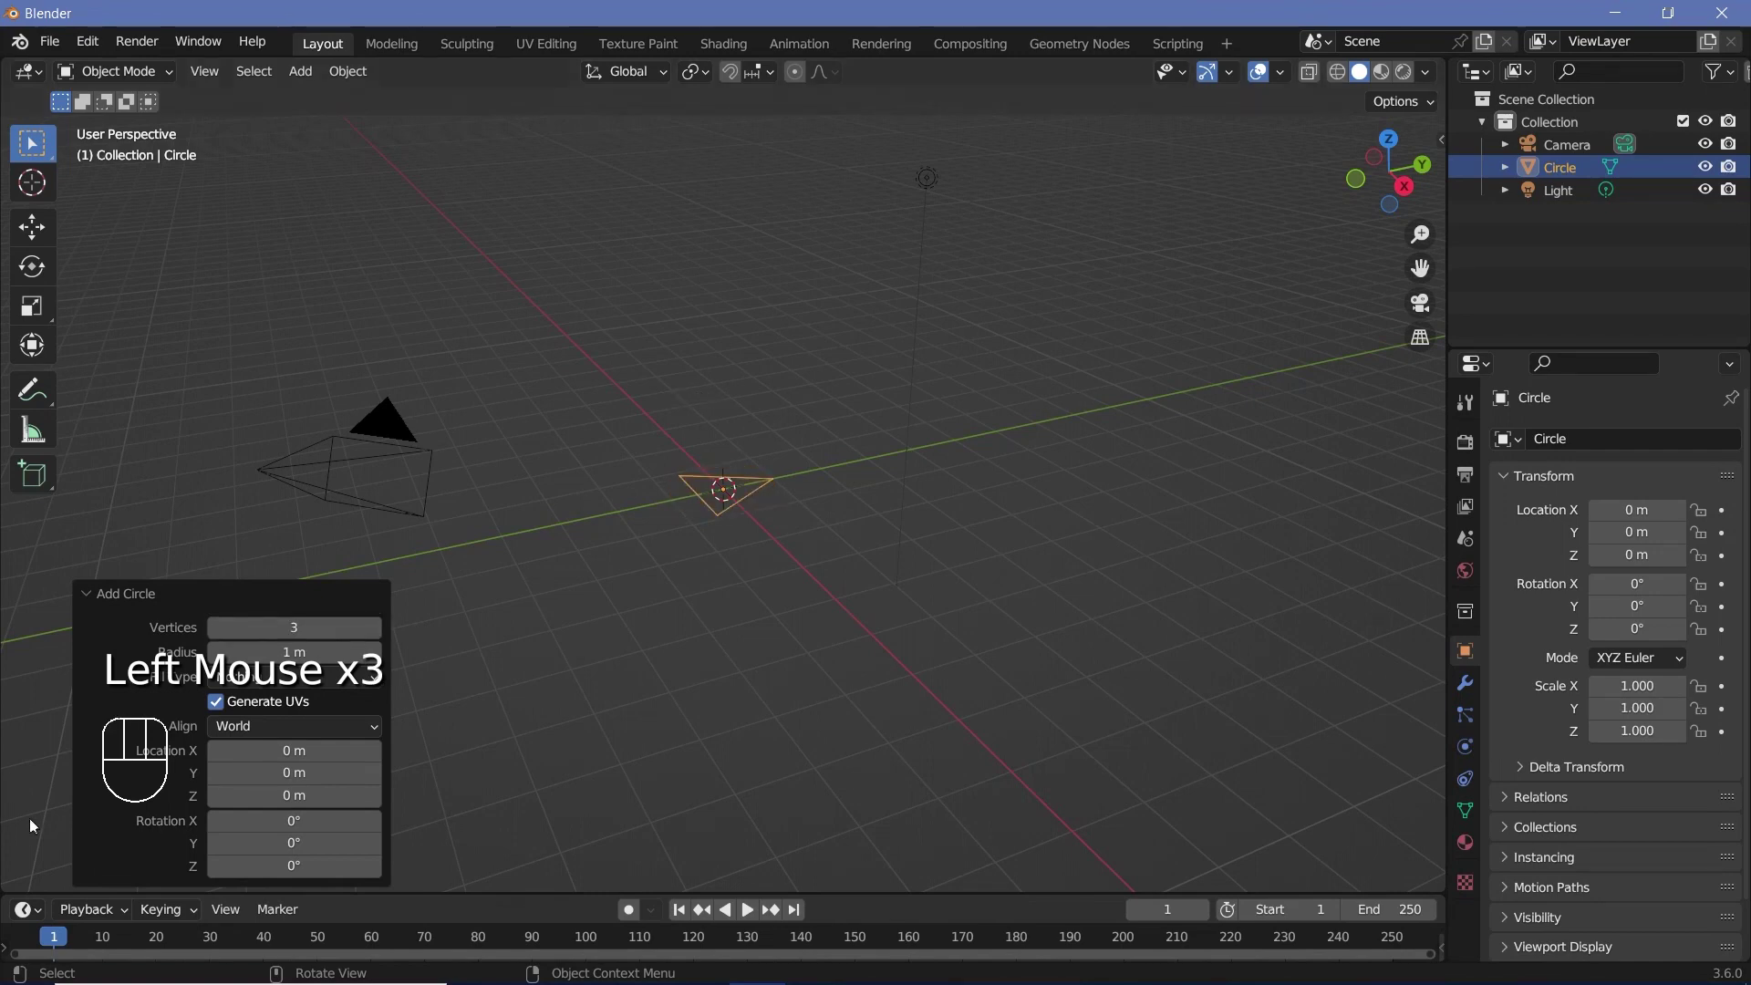
drag(299, 632, 307, 632)
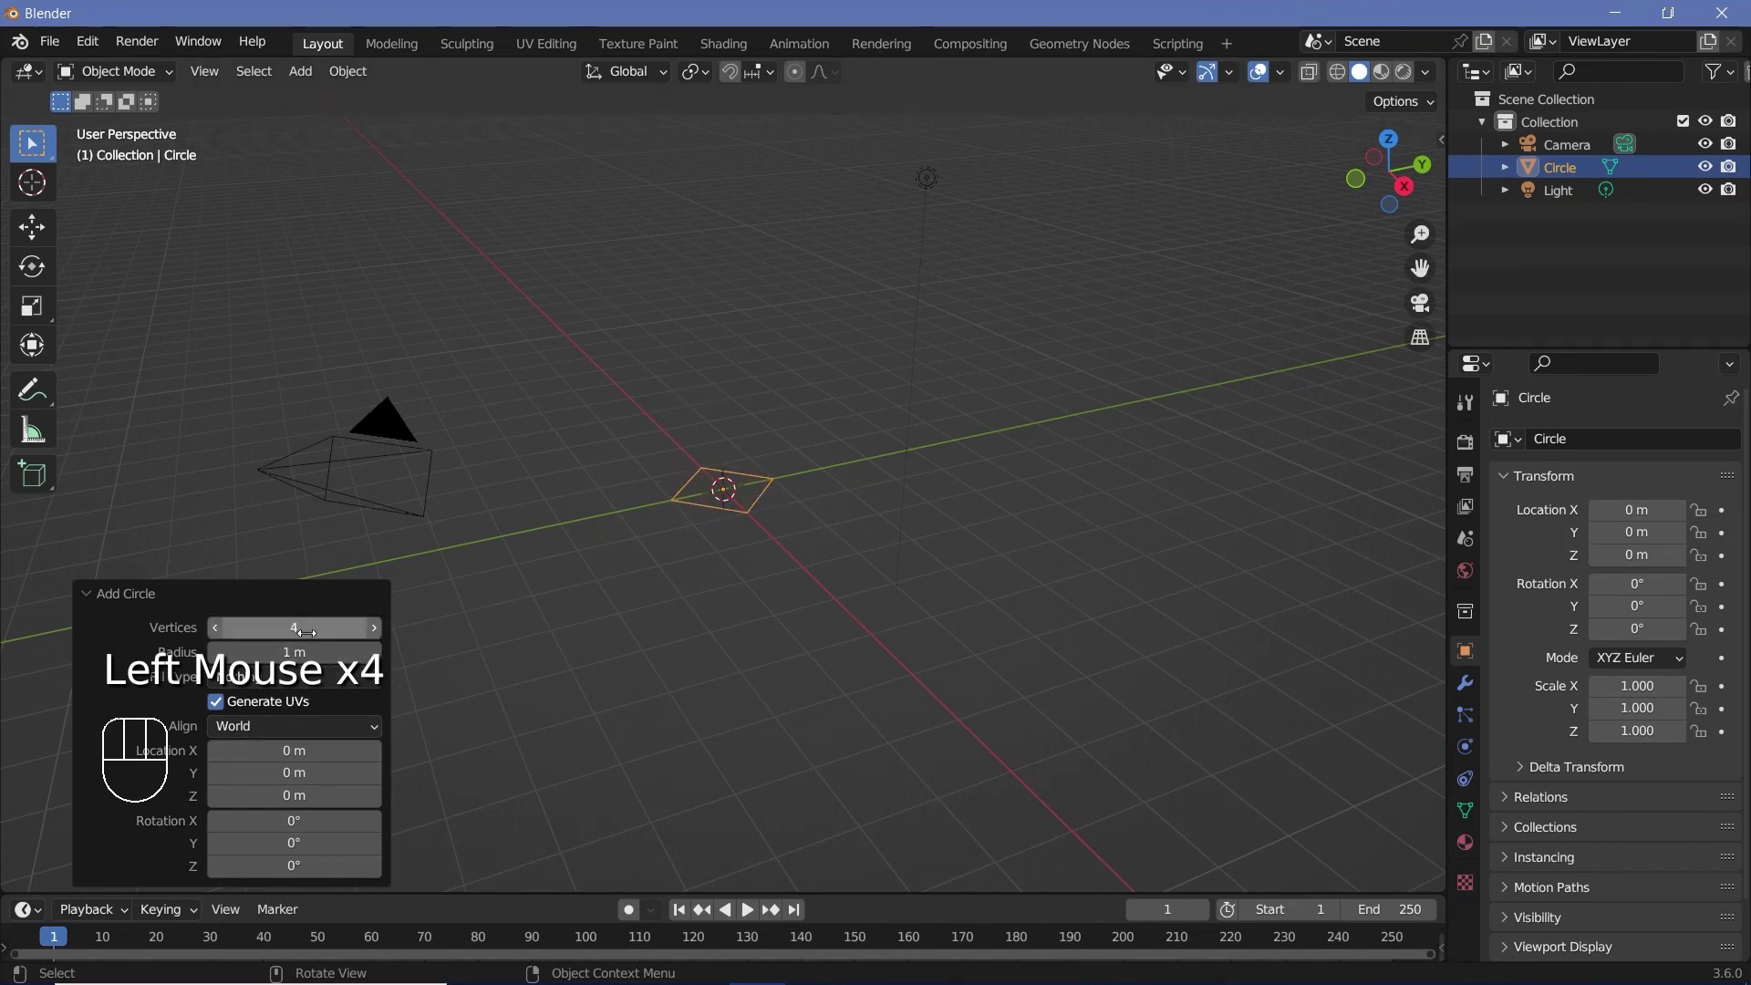
click(369, 627)
click(215, 627)
click(216, 627)
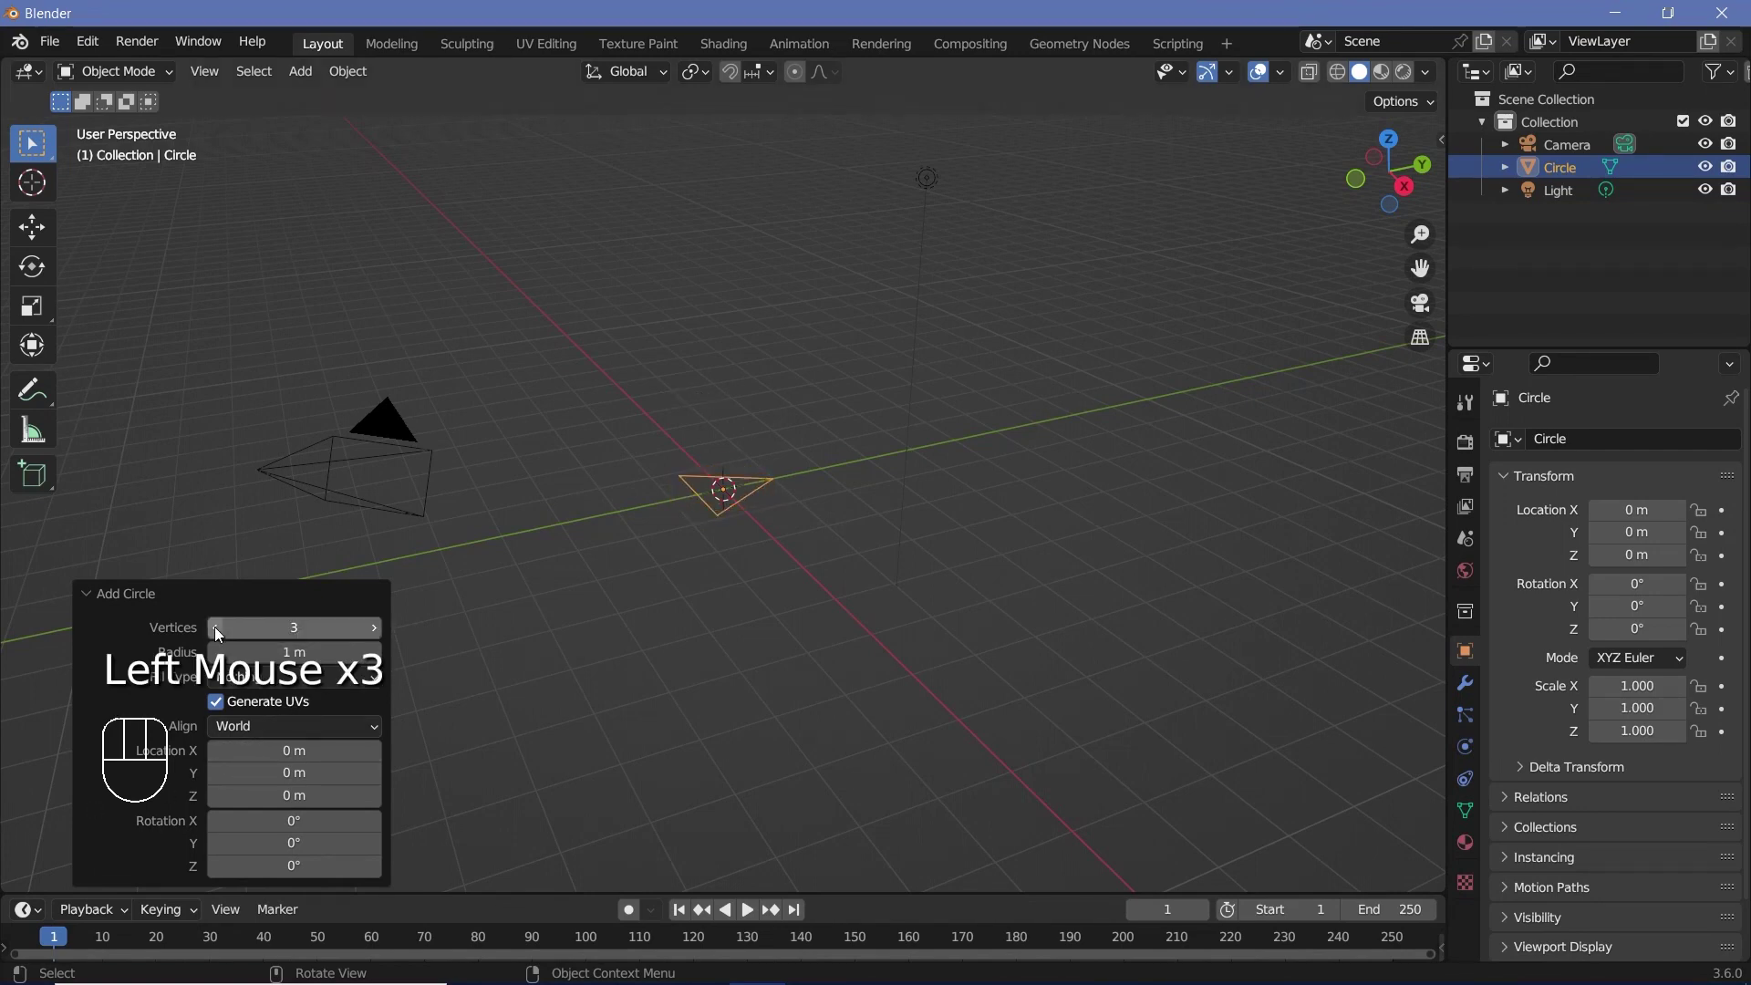
click(374, 628)
click(373, 627)
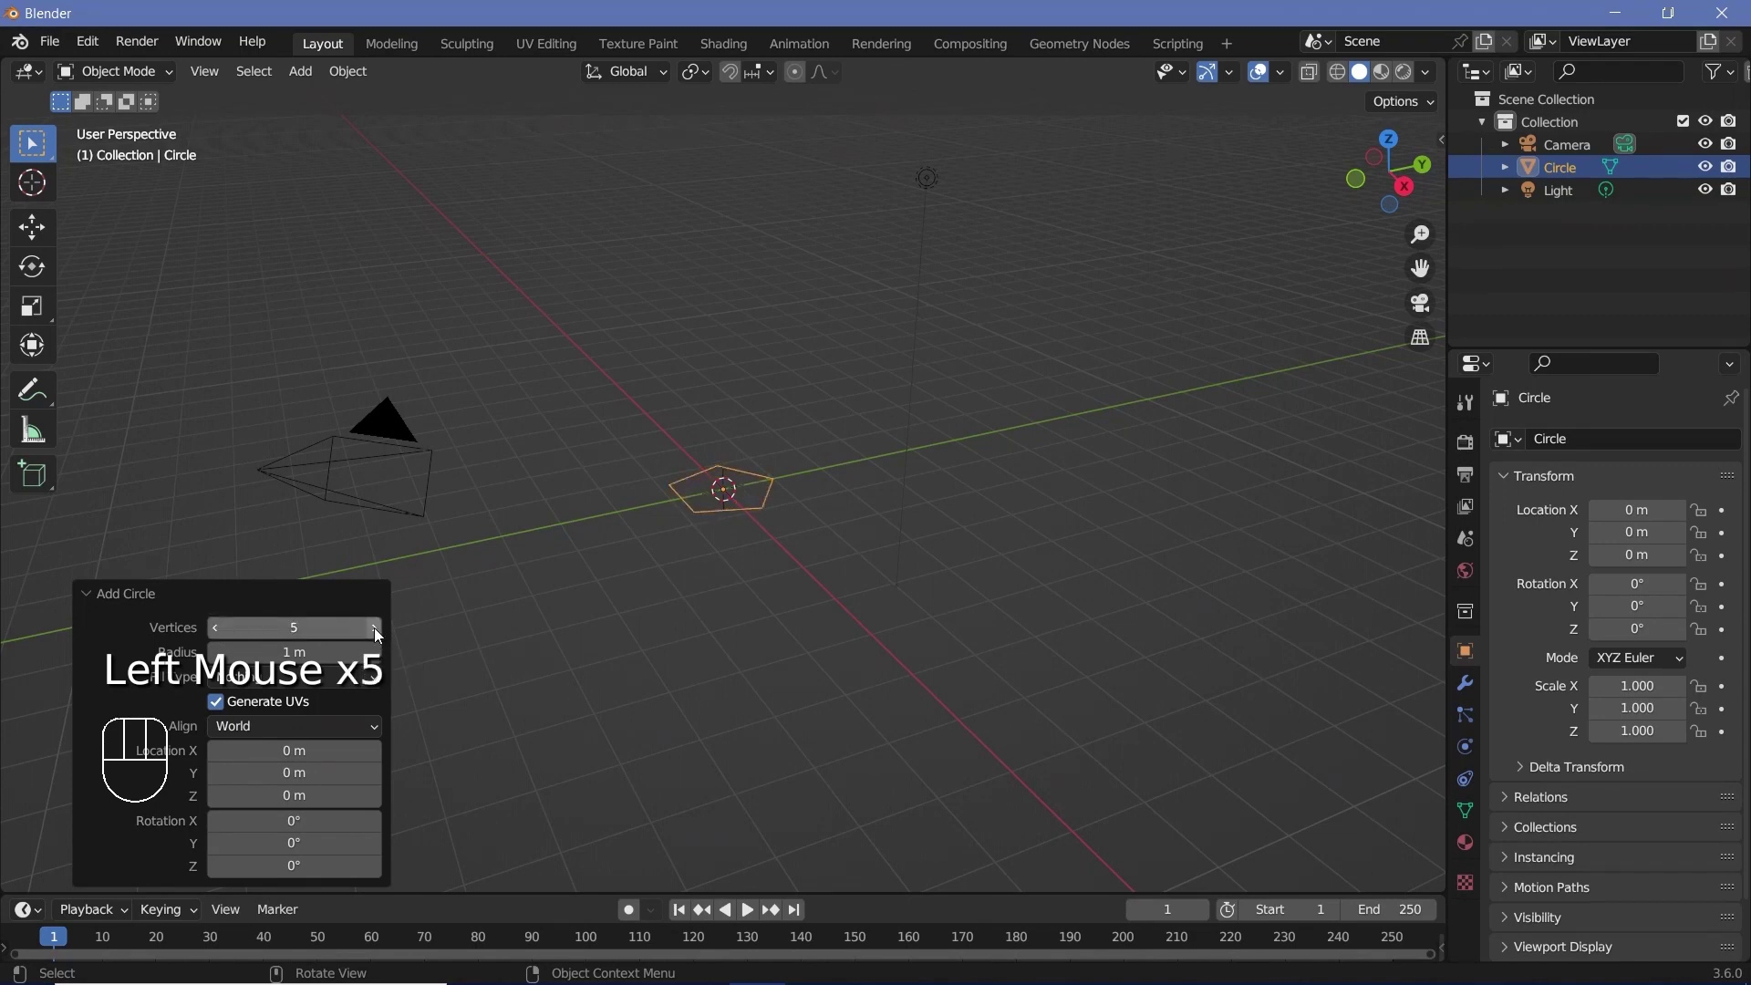
click(374, 628)
click(374, 627)
click(215, 628)
click(215, 628)
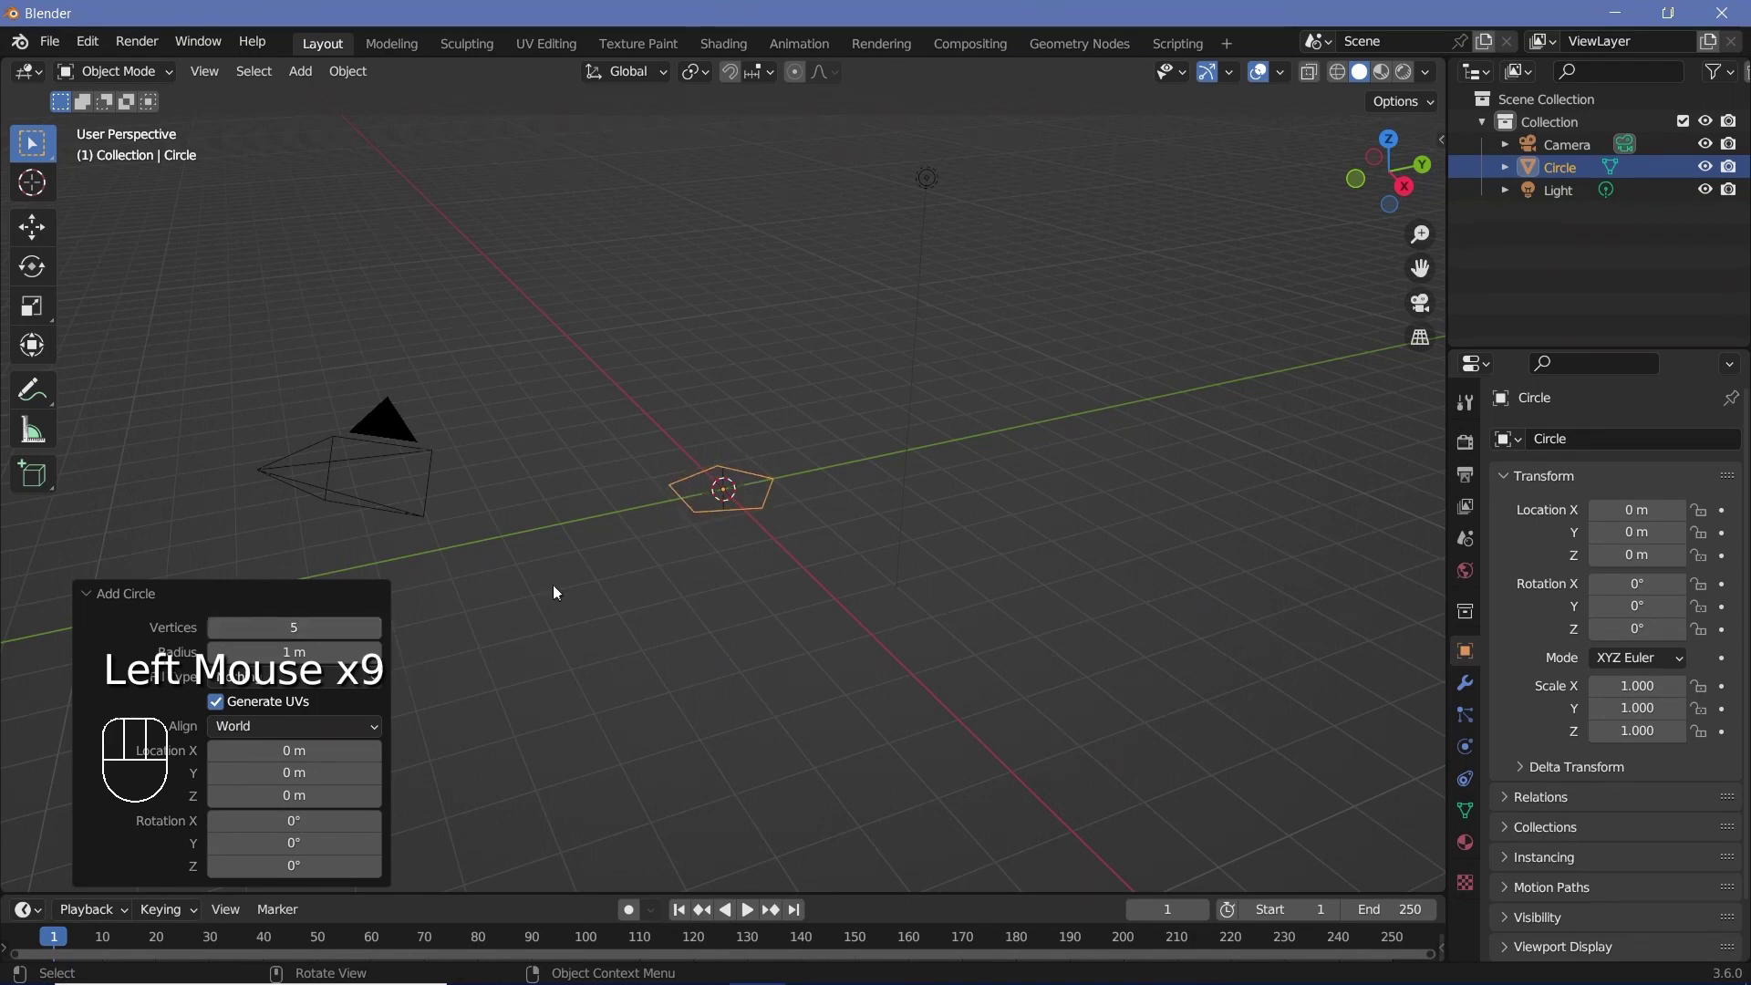
click(125, 594)
Rotate the pentagon 90° about X and enter Edit Mode
text(r)
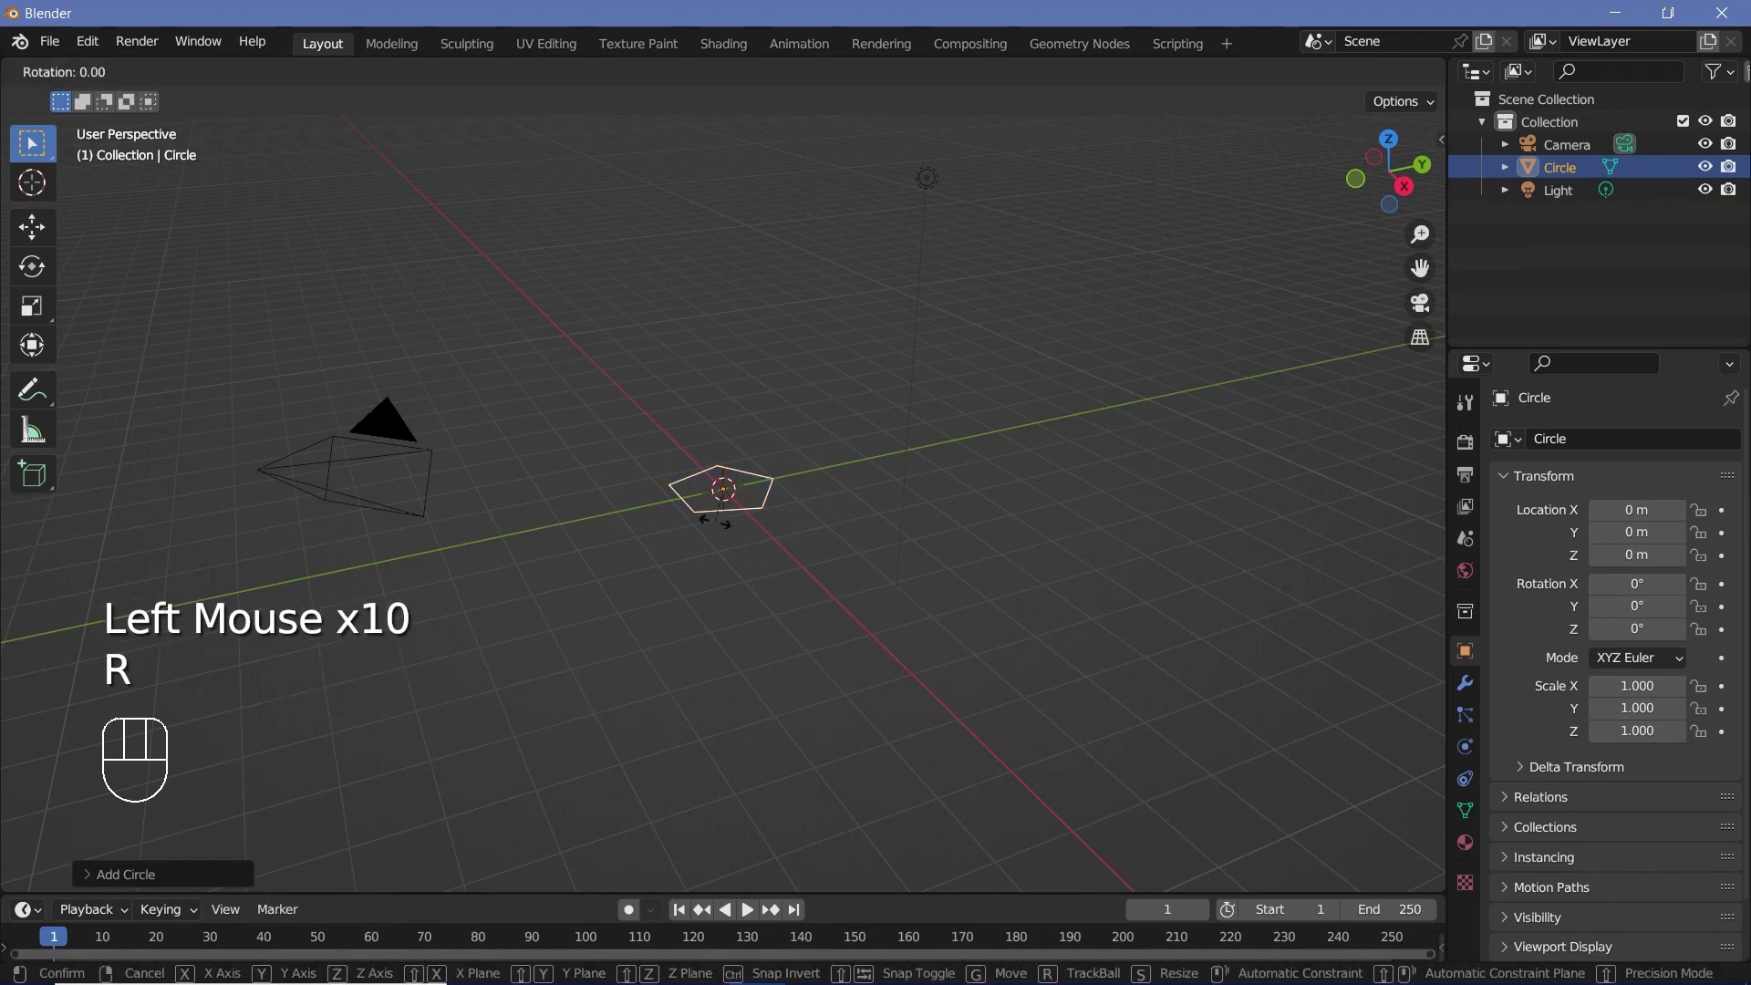
text(x90)
key(Return)
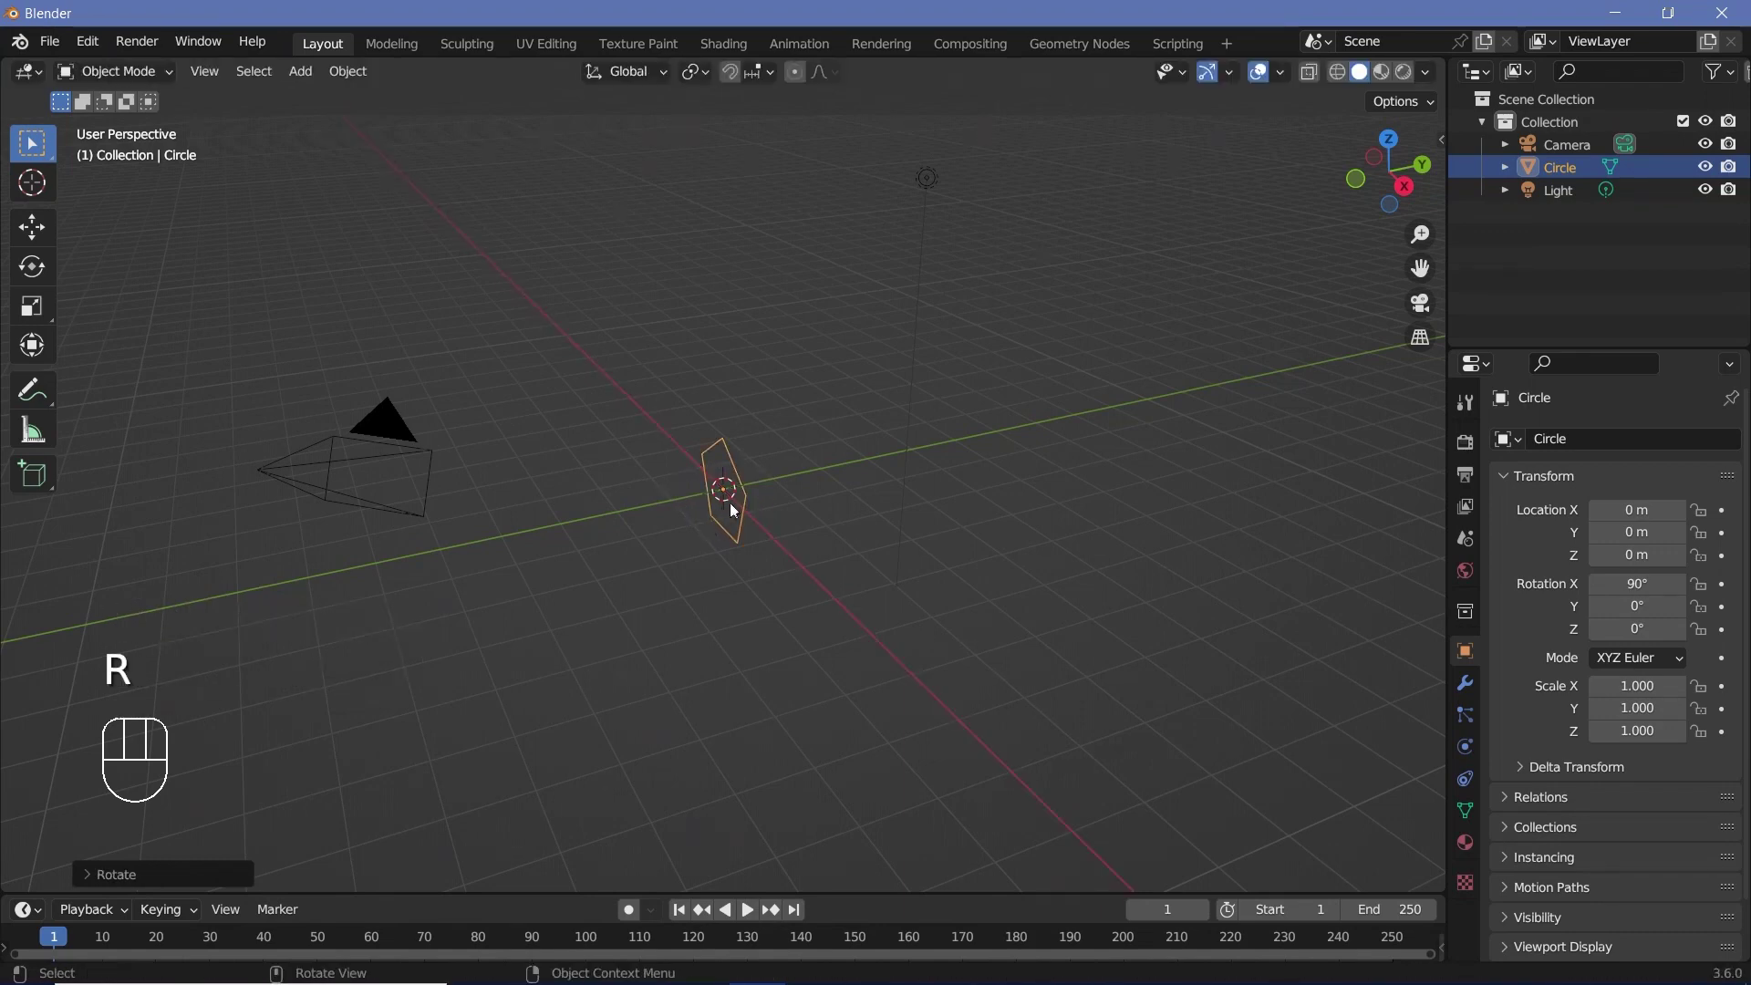
key(Tab)
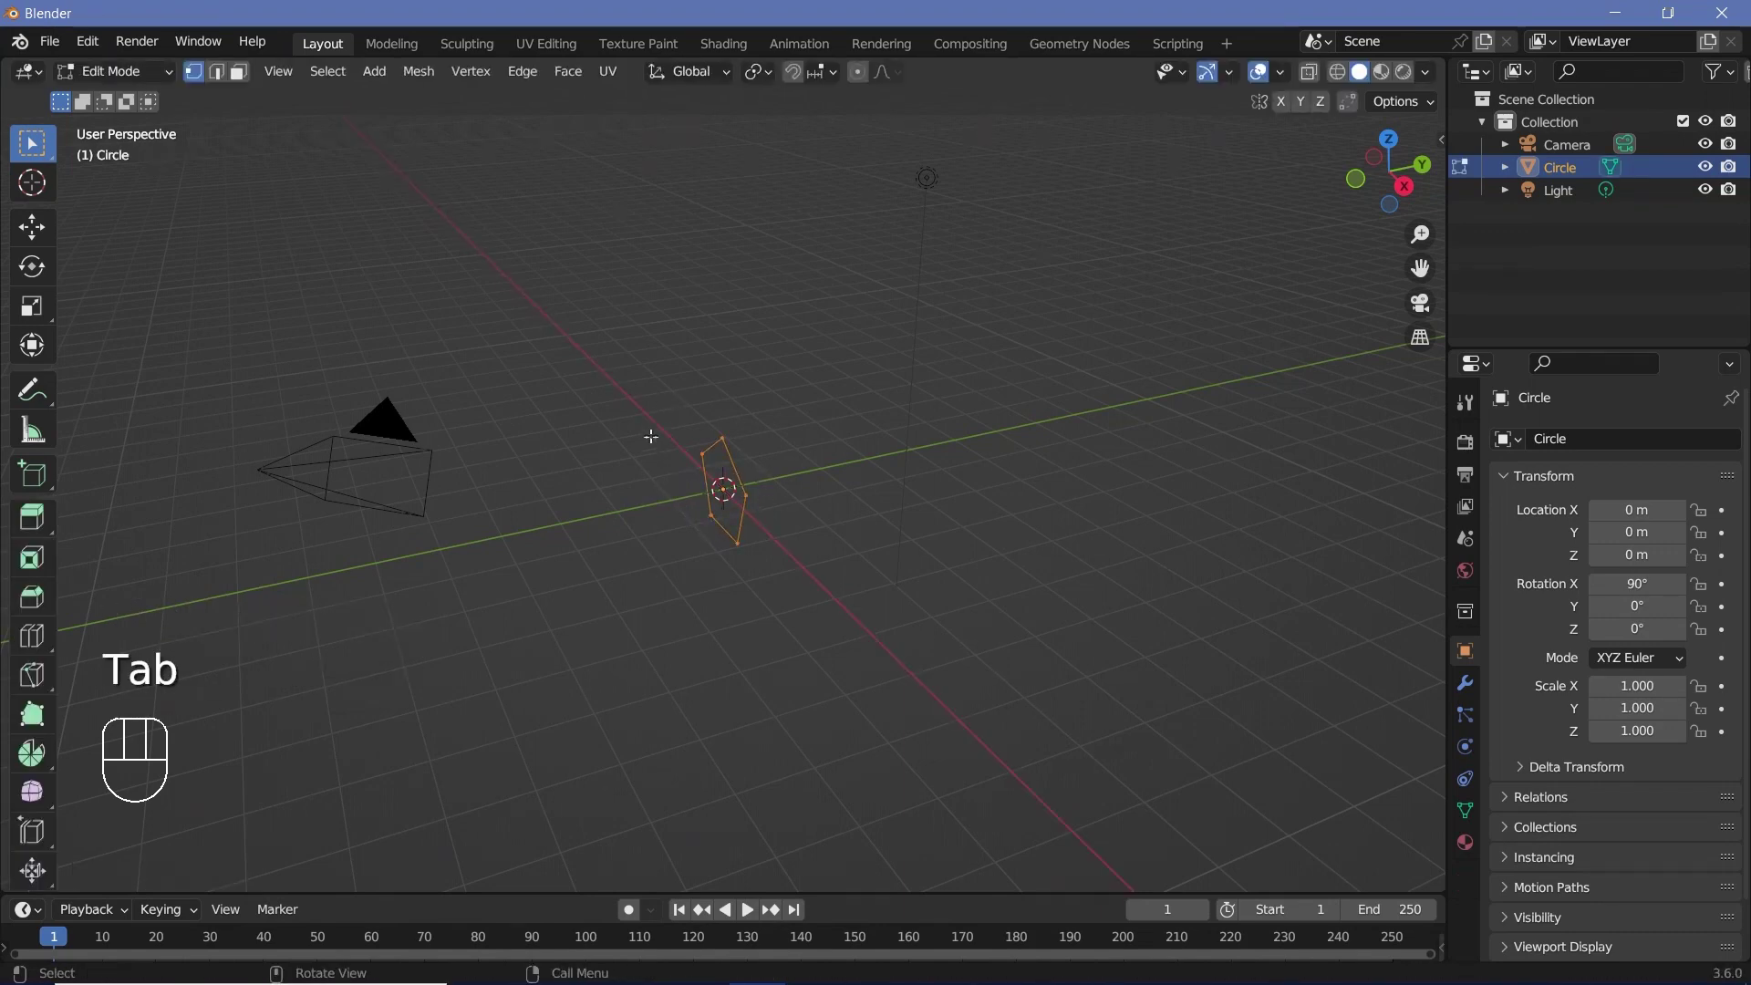
click(121, 79)
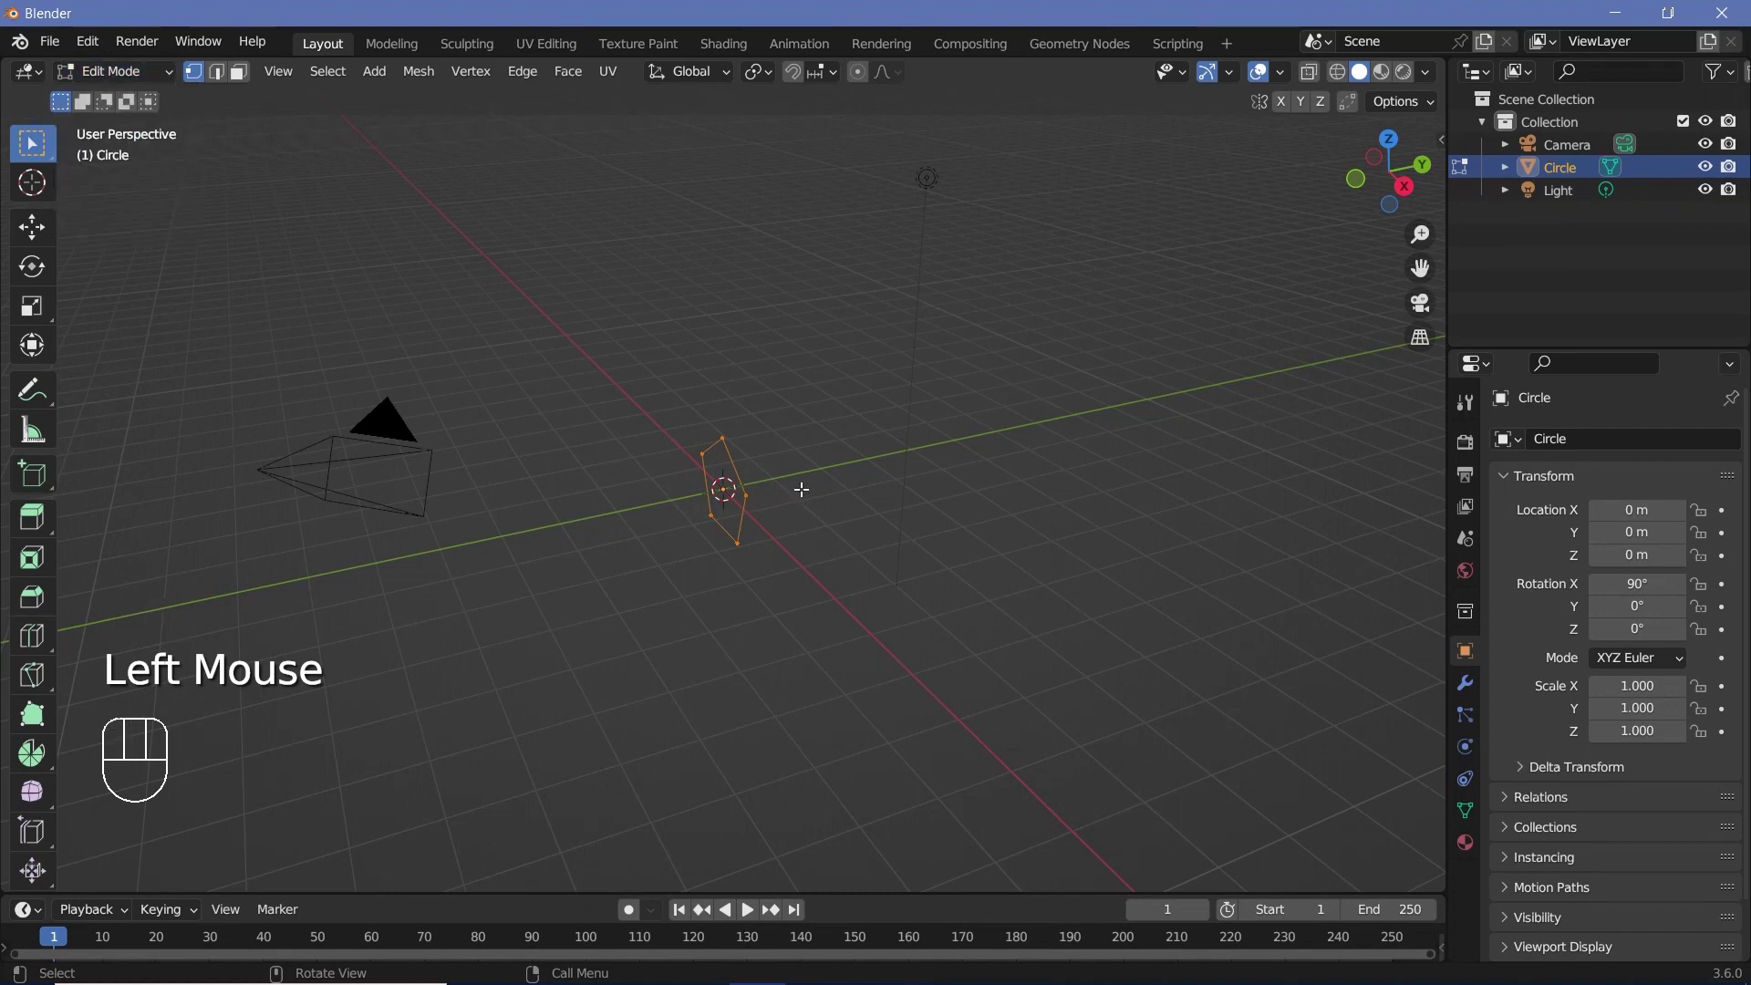
In edge select mode, extrude the pentagon's edges 20 m into a long tube
key(2)
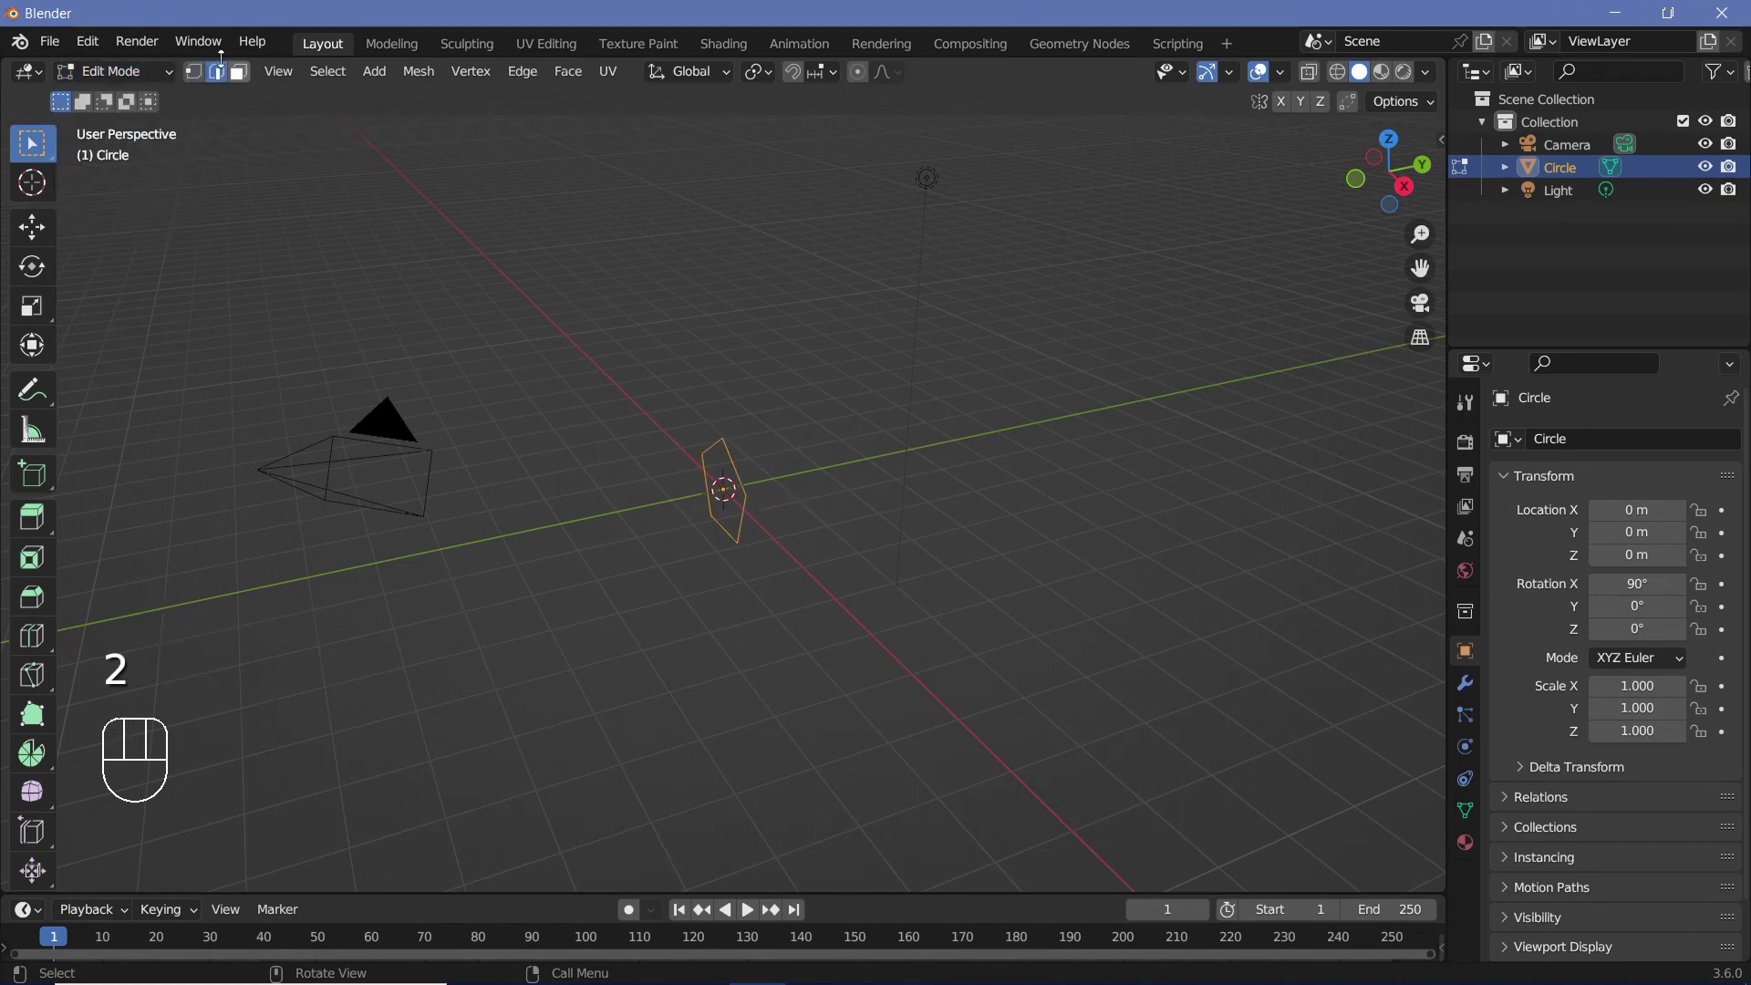
middle_drag(797, 532, 825, 587)
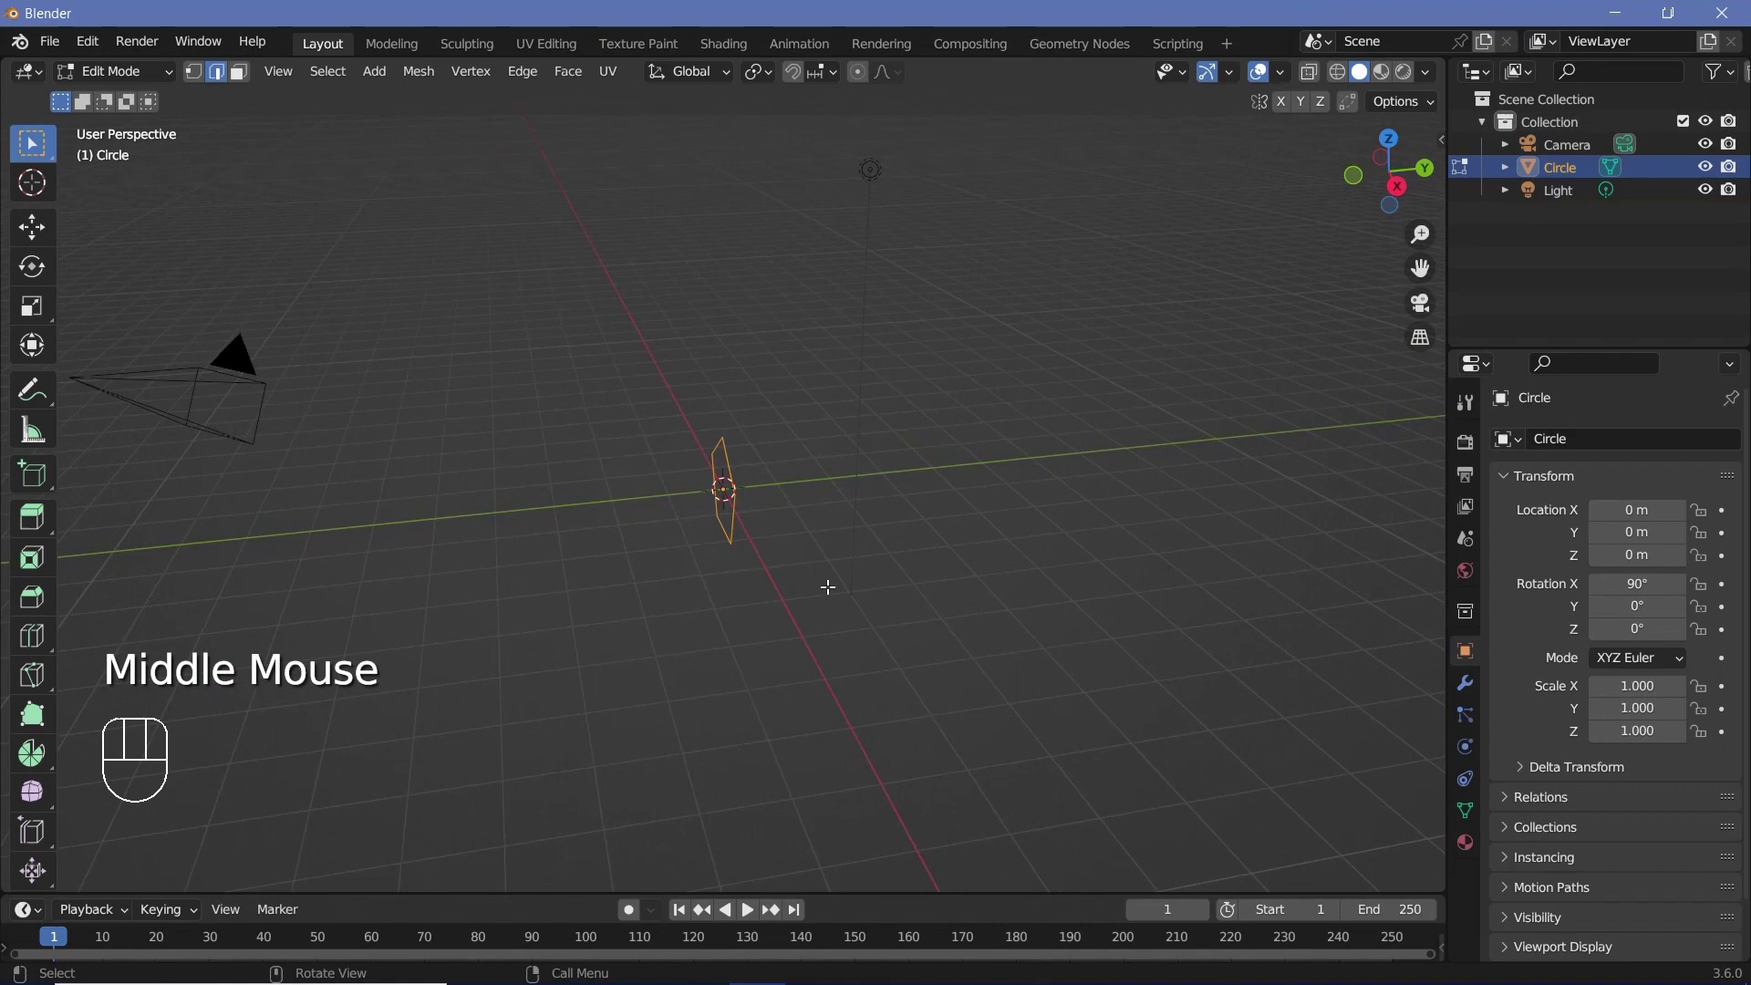
text(e20)
key(Return)
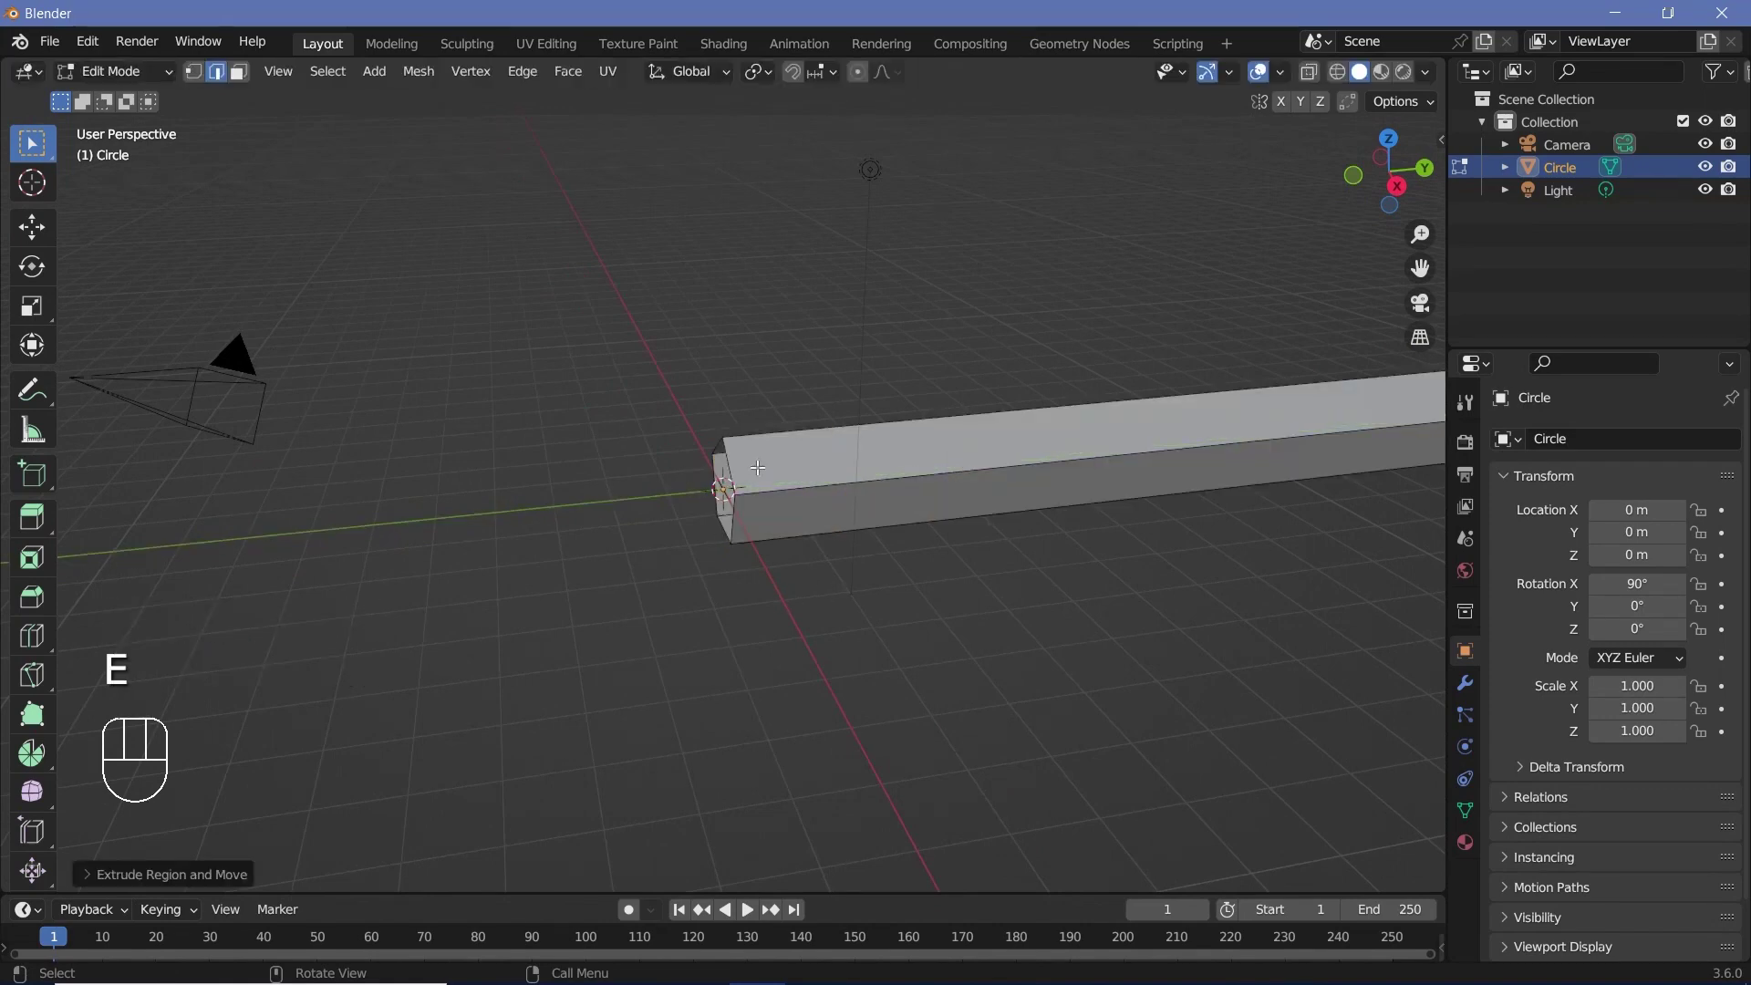
shift+middle_drag(864, 520, 286, 581)
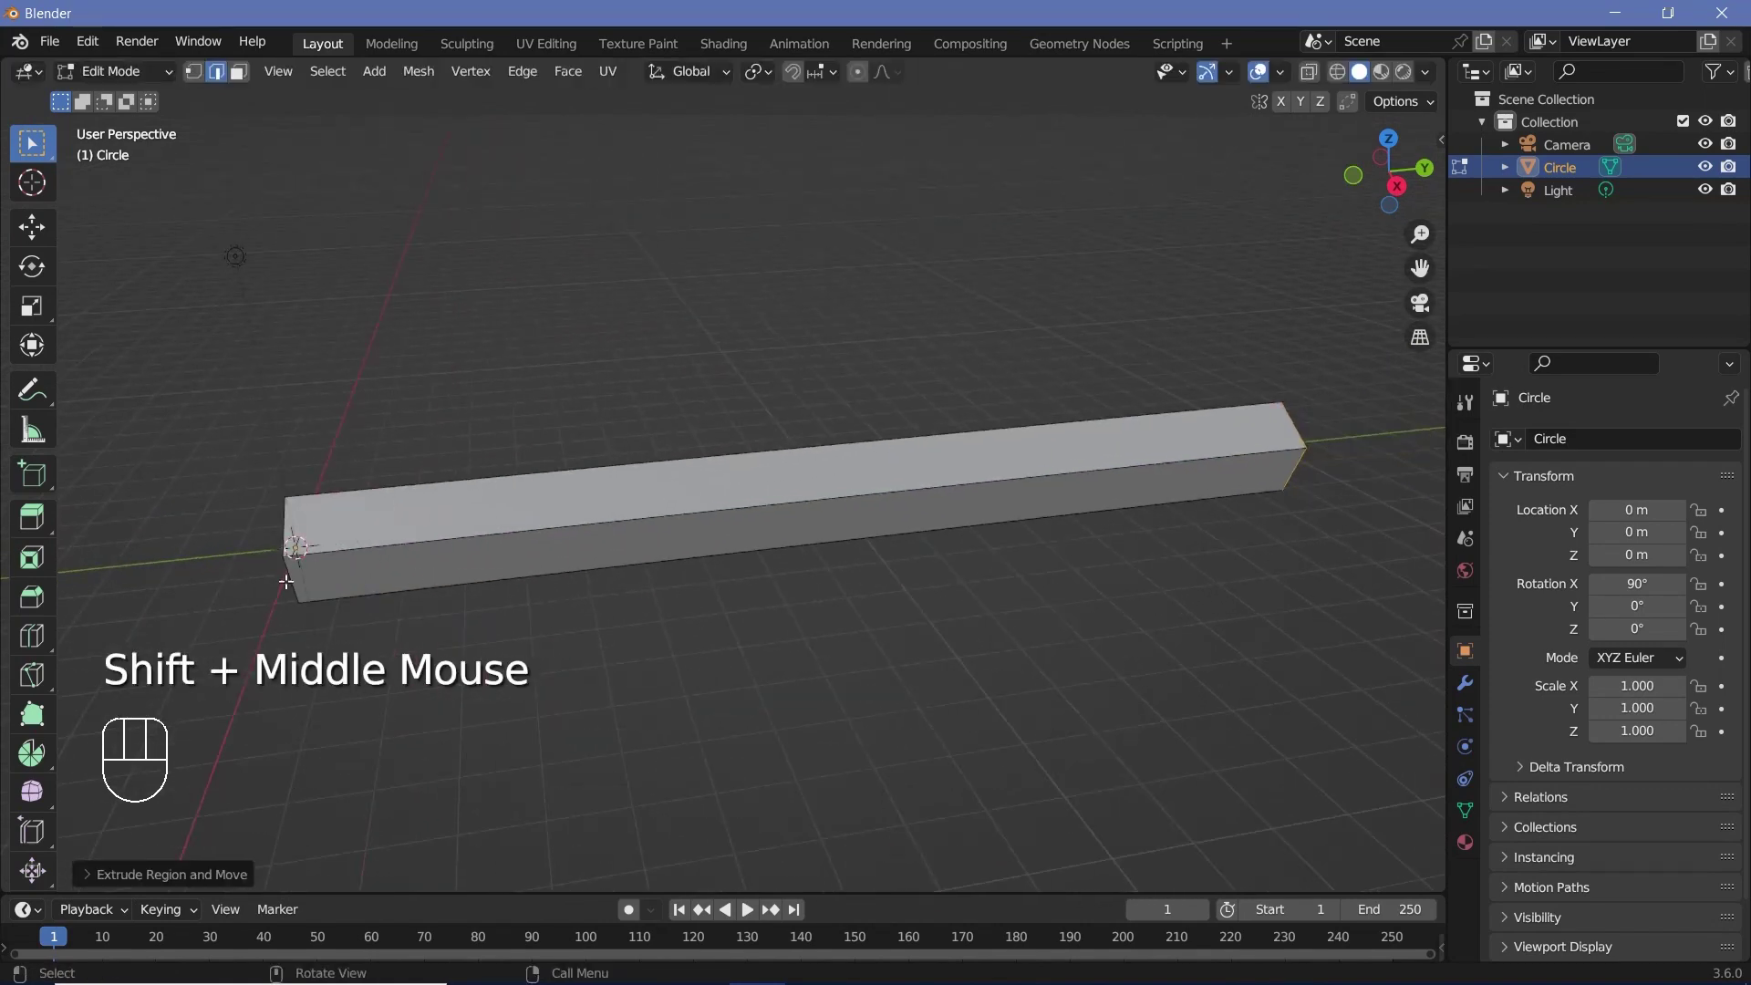
middle_drag(1103, 564, 476, 579)
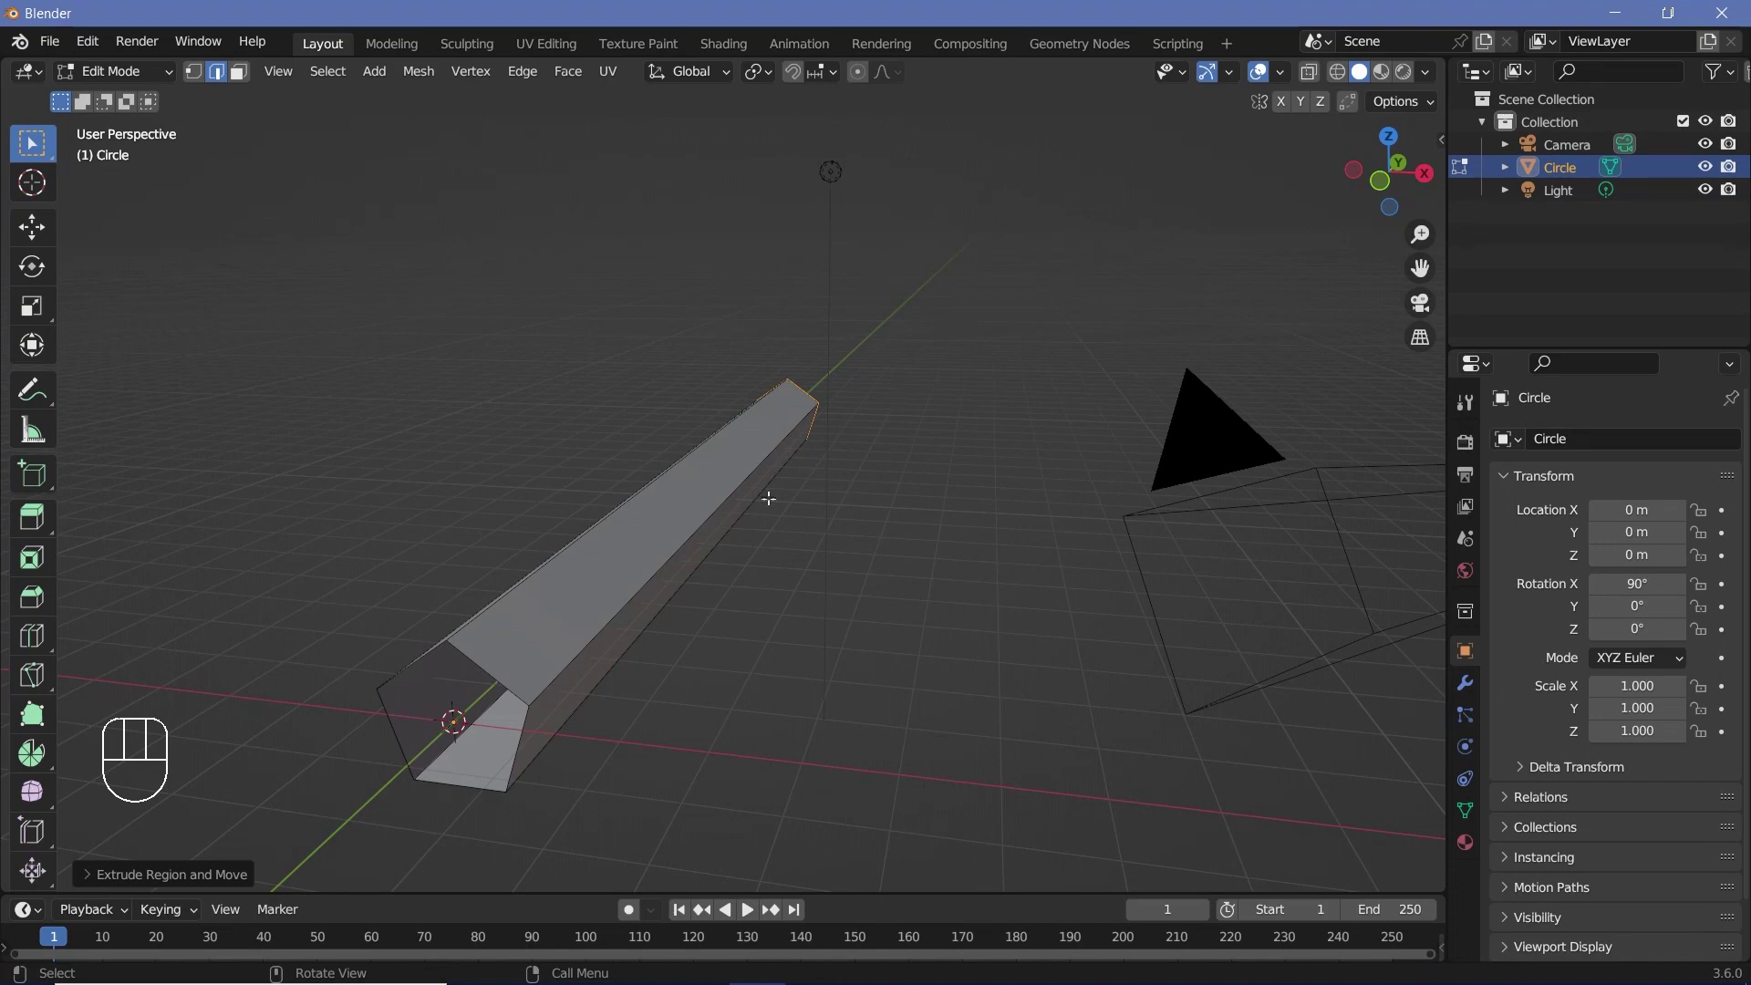
From top view, add 14 evenly spaced loop cuts along the tube
key(KP_7)
scroll(676, 566, down, 3)
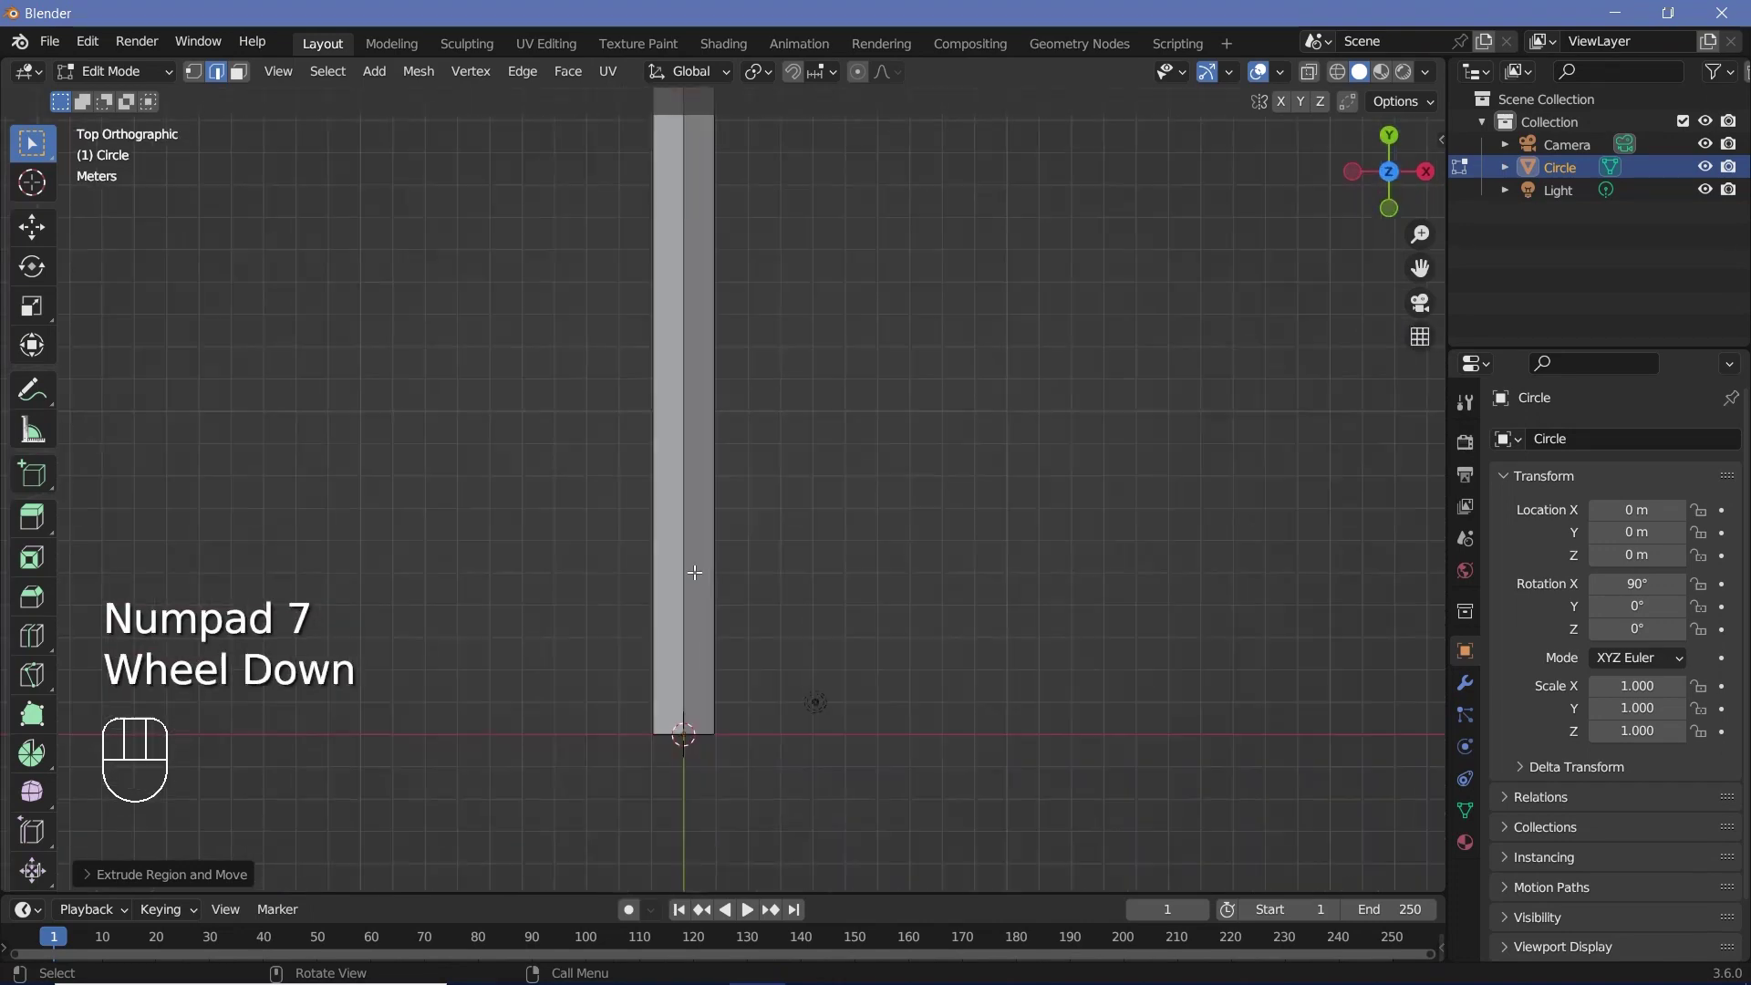
shift+scroll(725, 517, down, 2)
shift+middle_drag(725, 517, 720, 580)
key(ctrl+r)
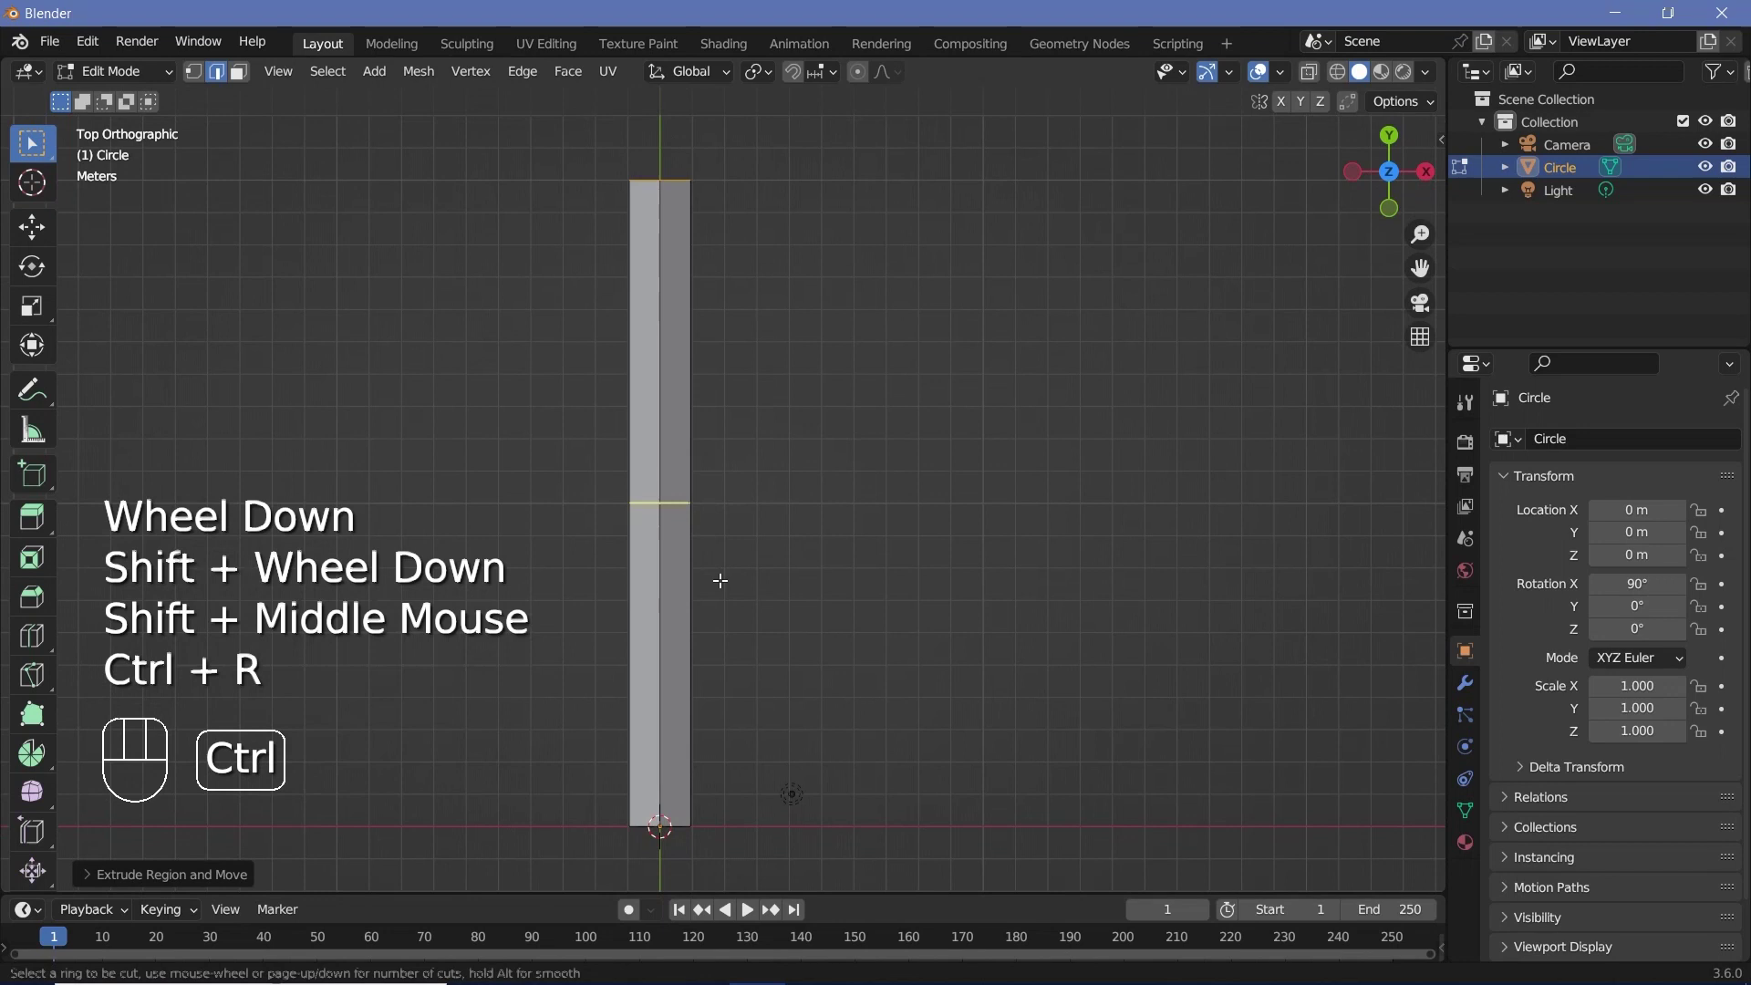
scroll(720, 579, up, 6)
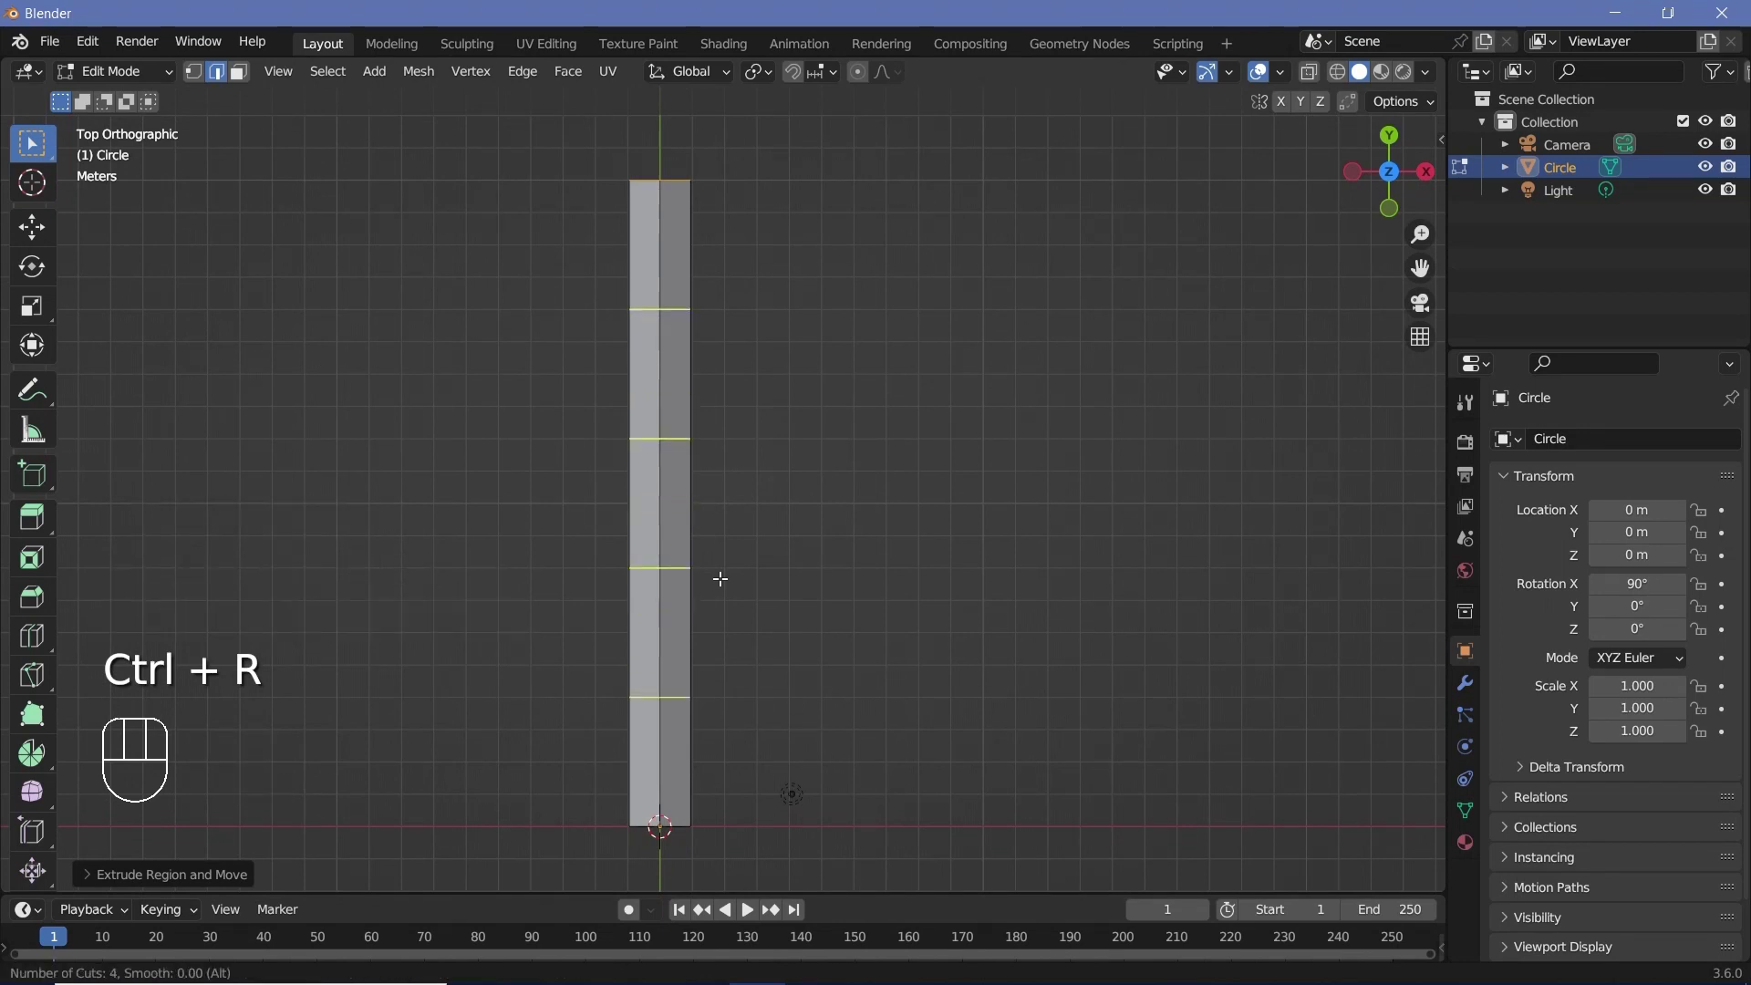
scroll(721, 579, up, 6)
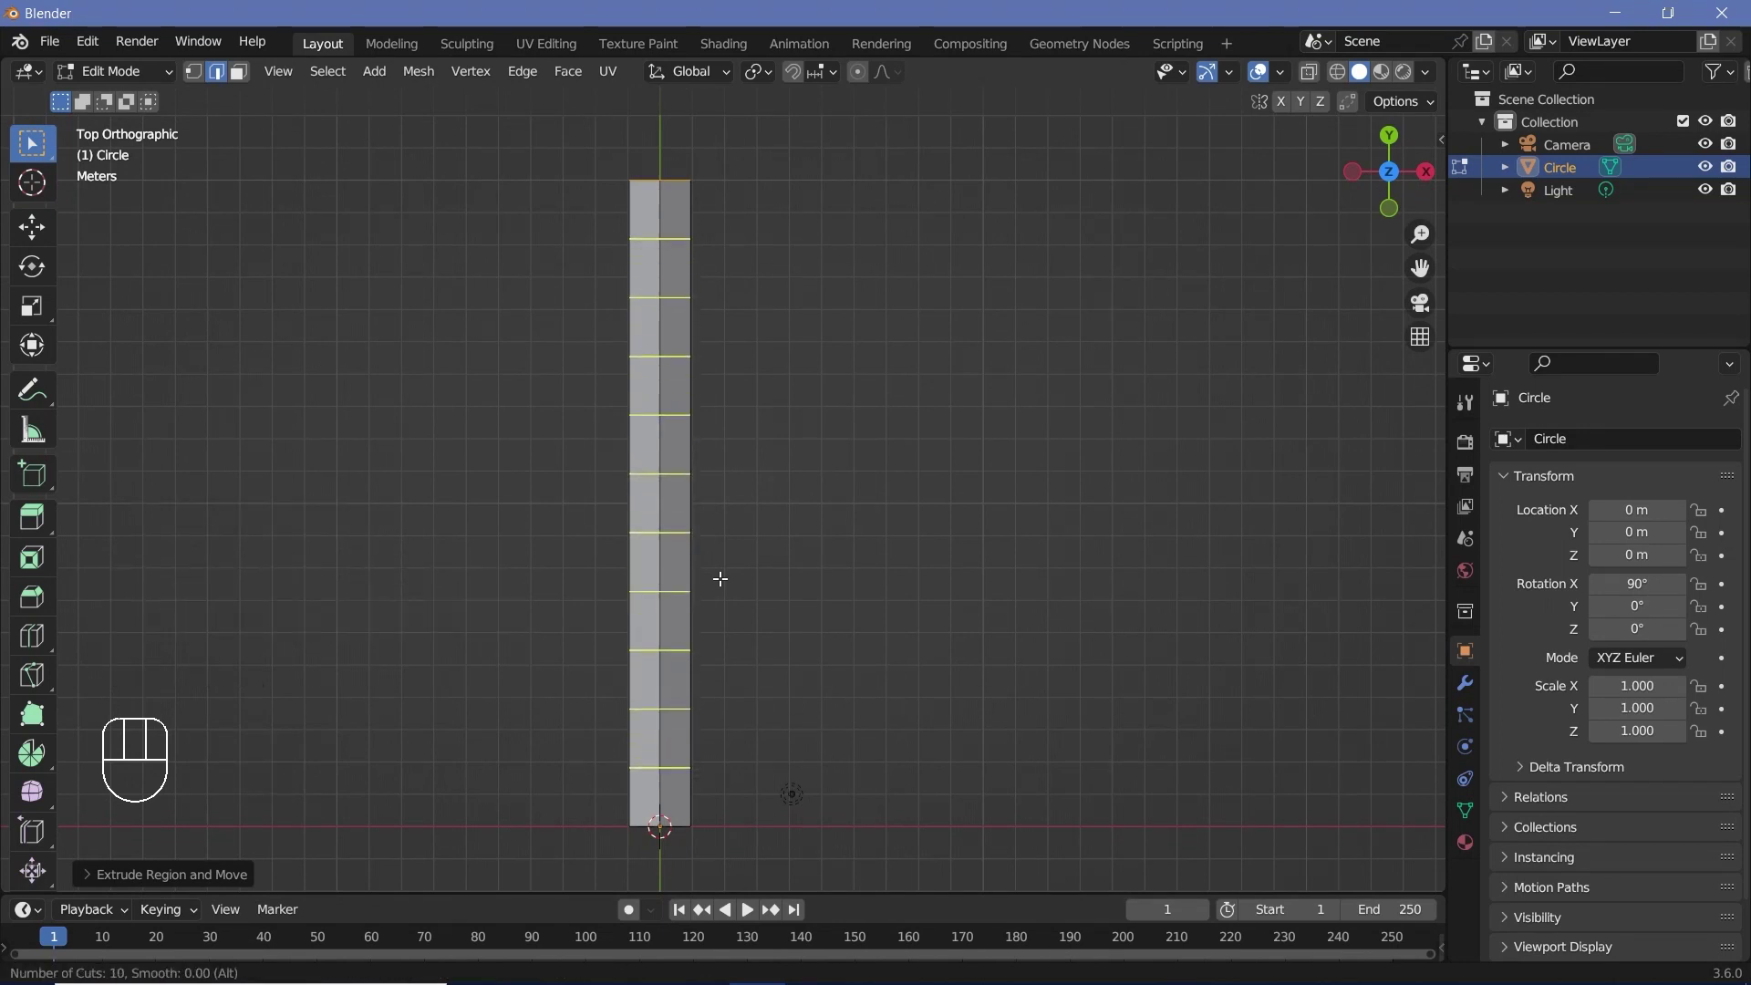
scroll(721, 579, up, 1)
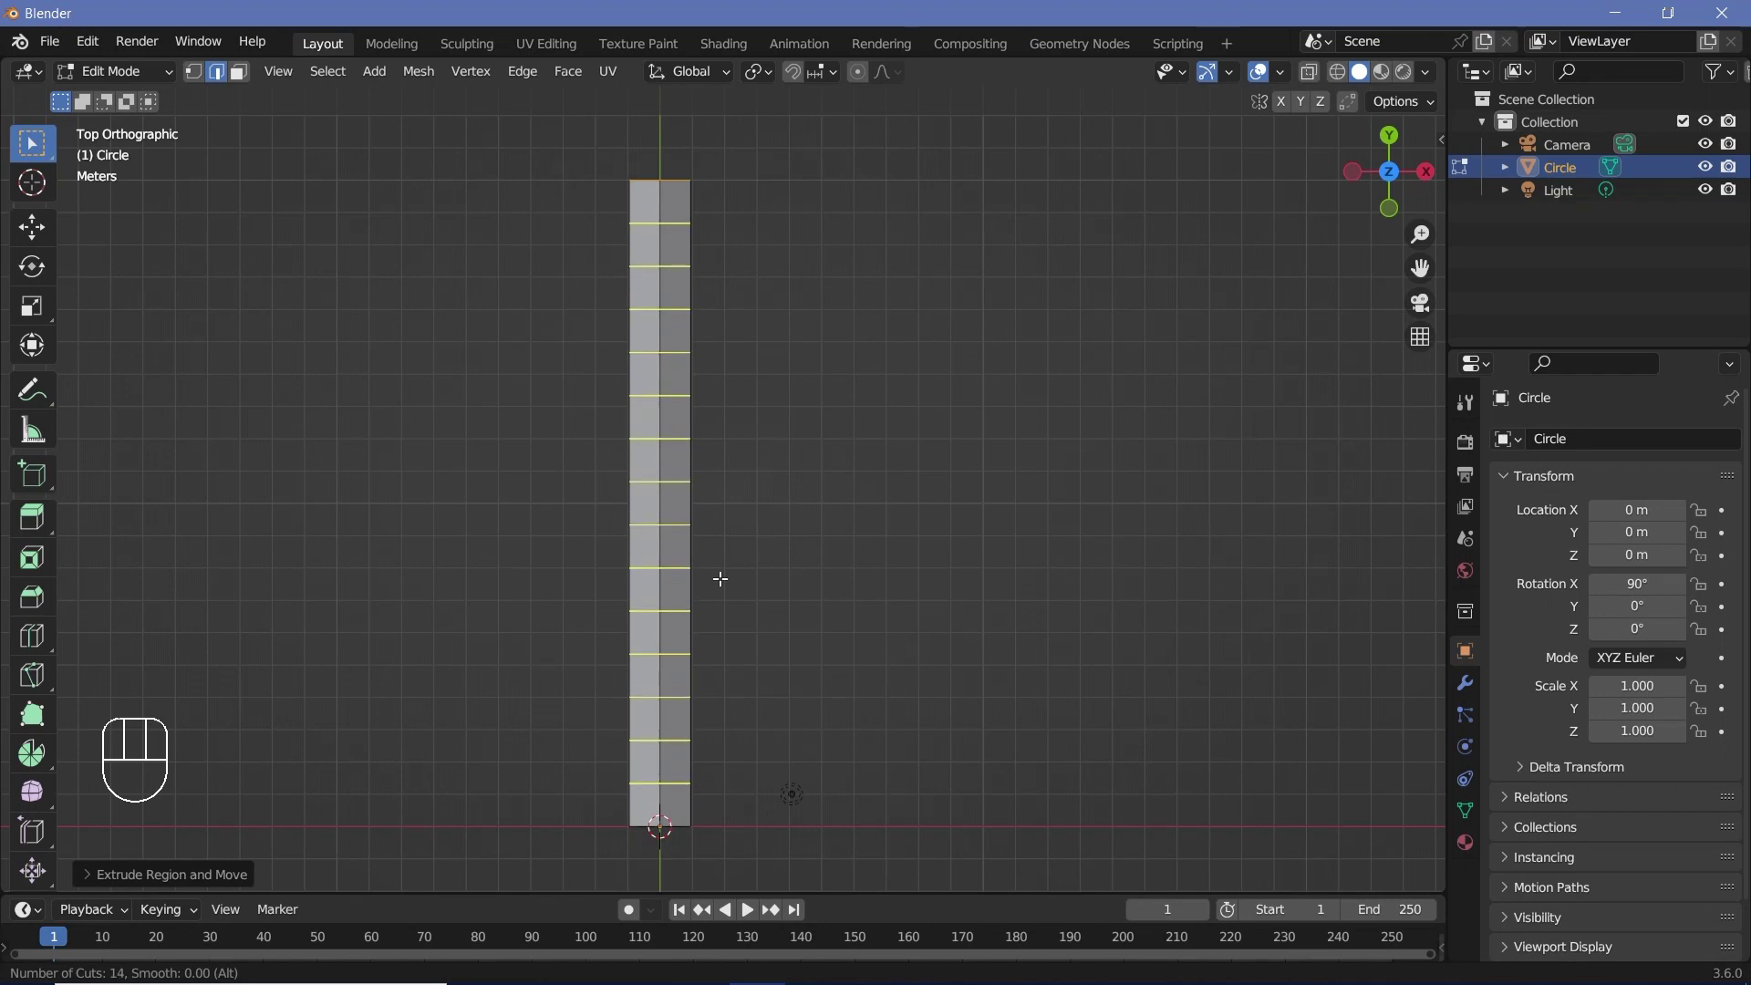
click(721, 579)
right_click(721, 579)
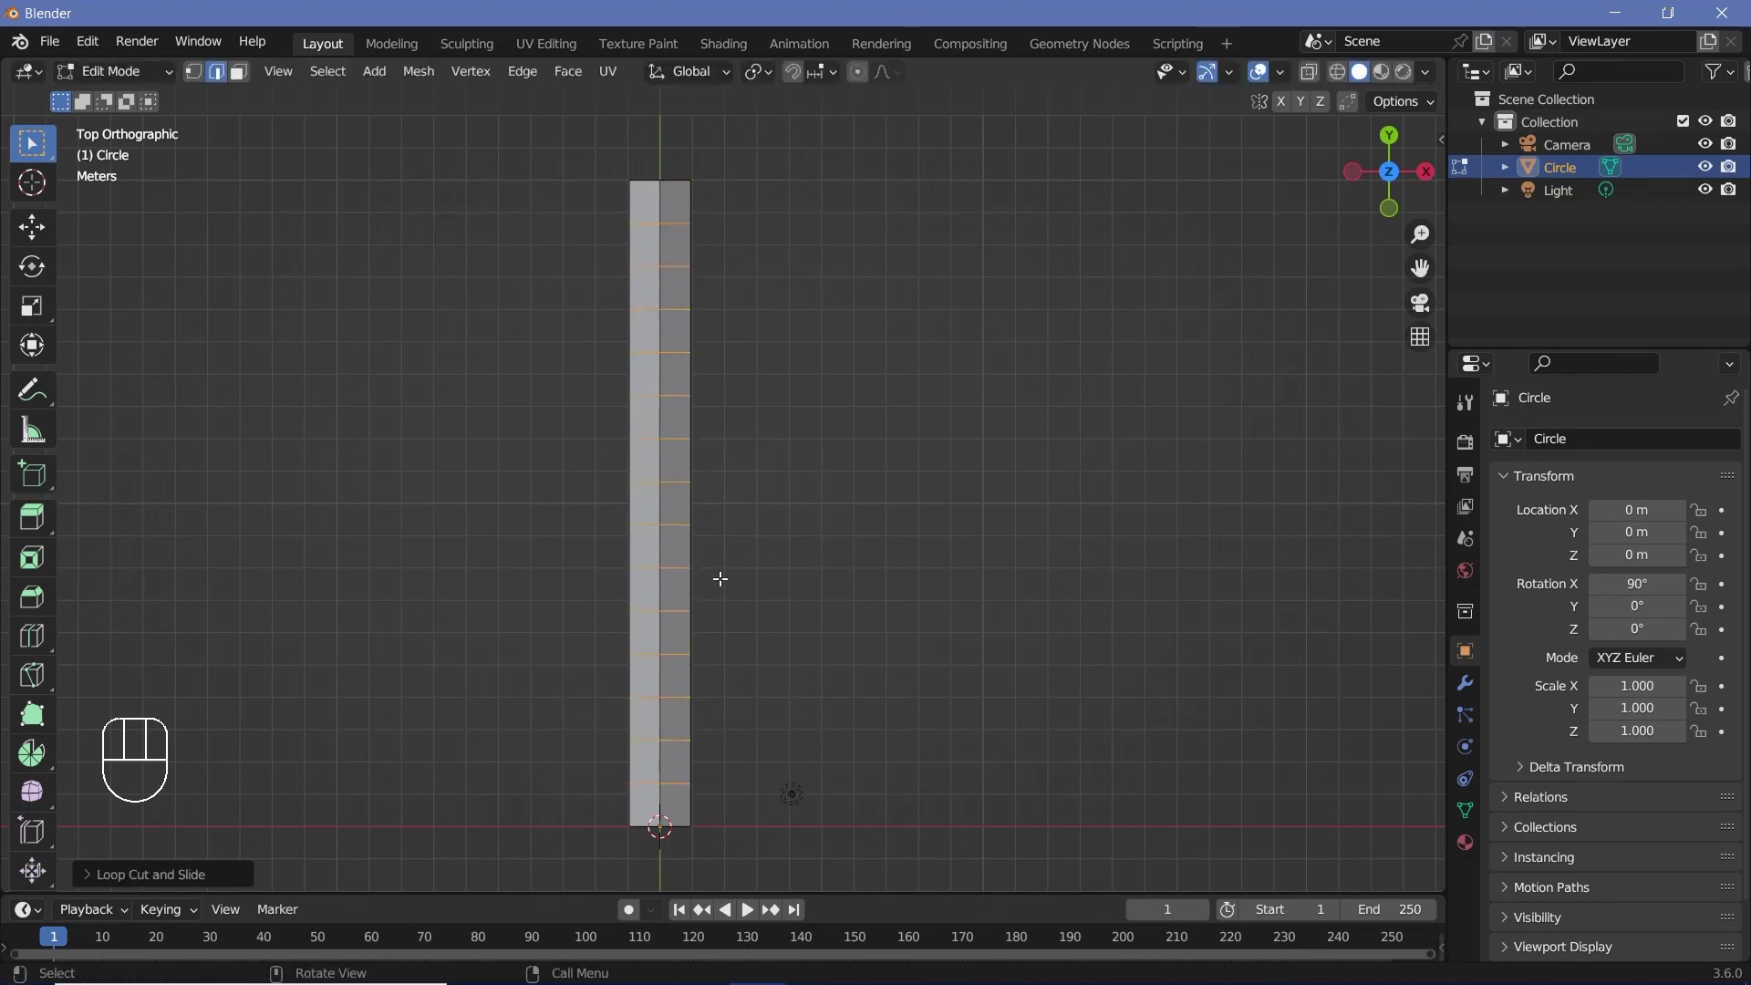
scroll(839, 607, down, 3)
middle_drag(838, 606, 876, 417)
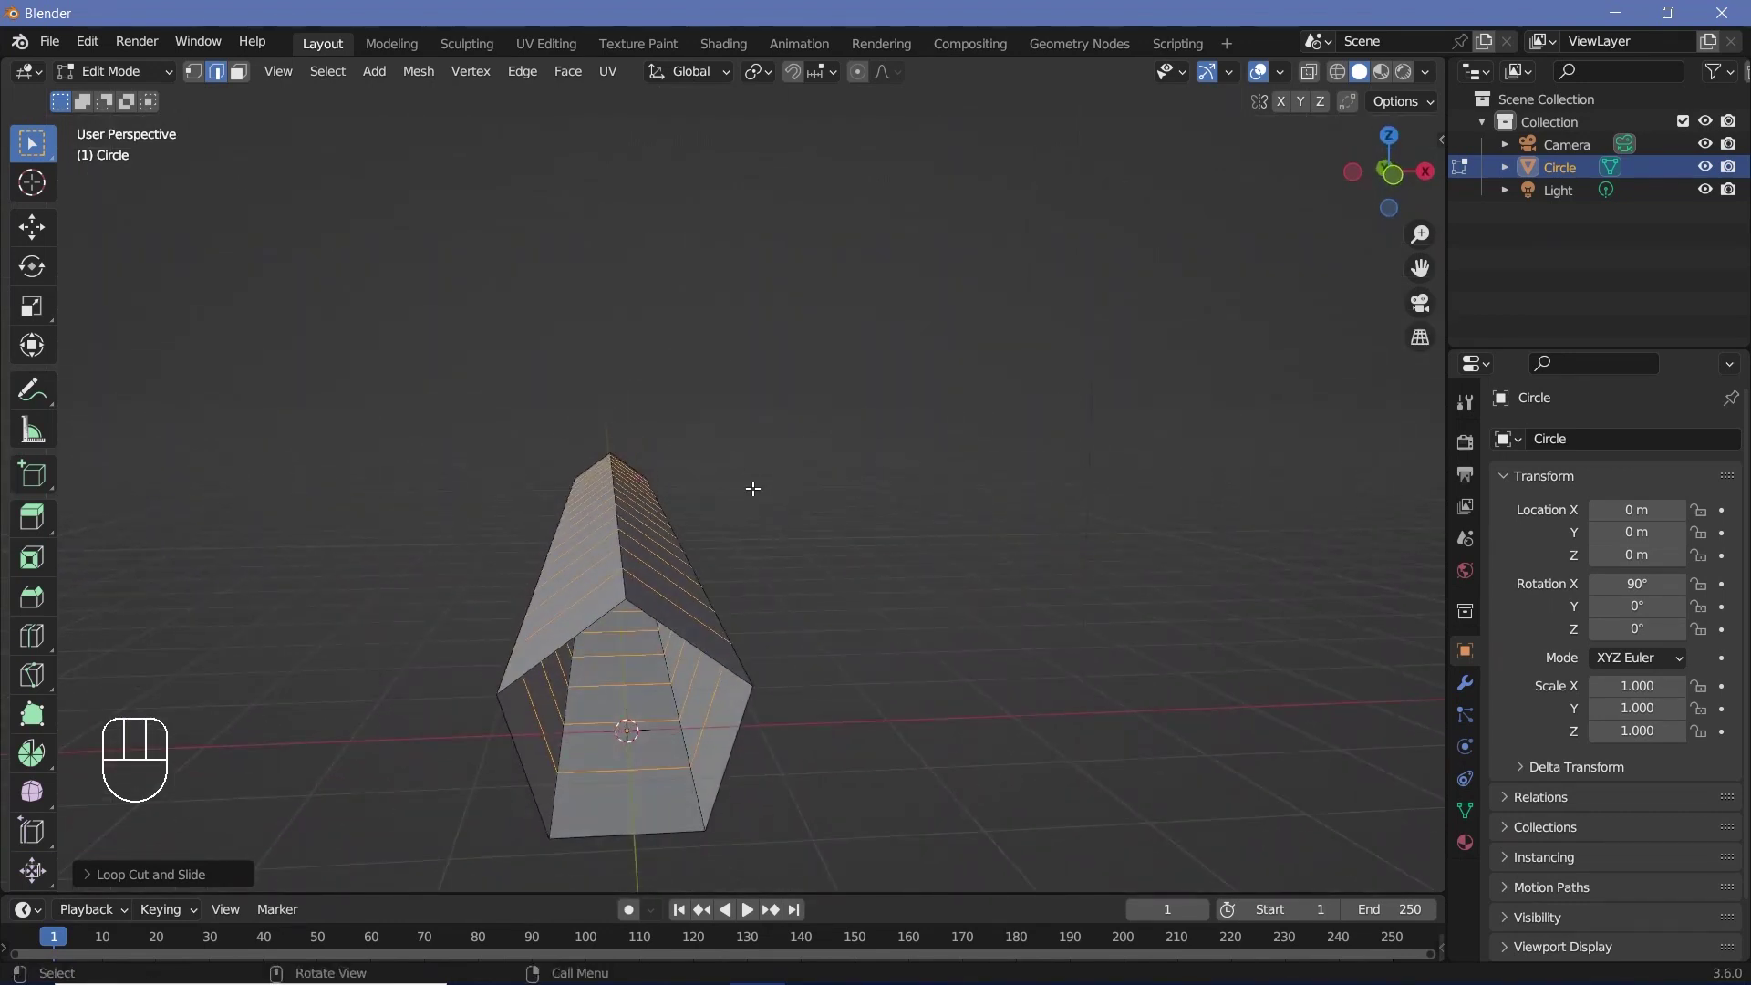
Subdivide the whole mesh with 20 cuts and return to Object Mode
key(a)
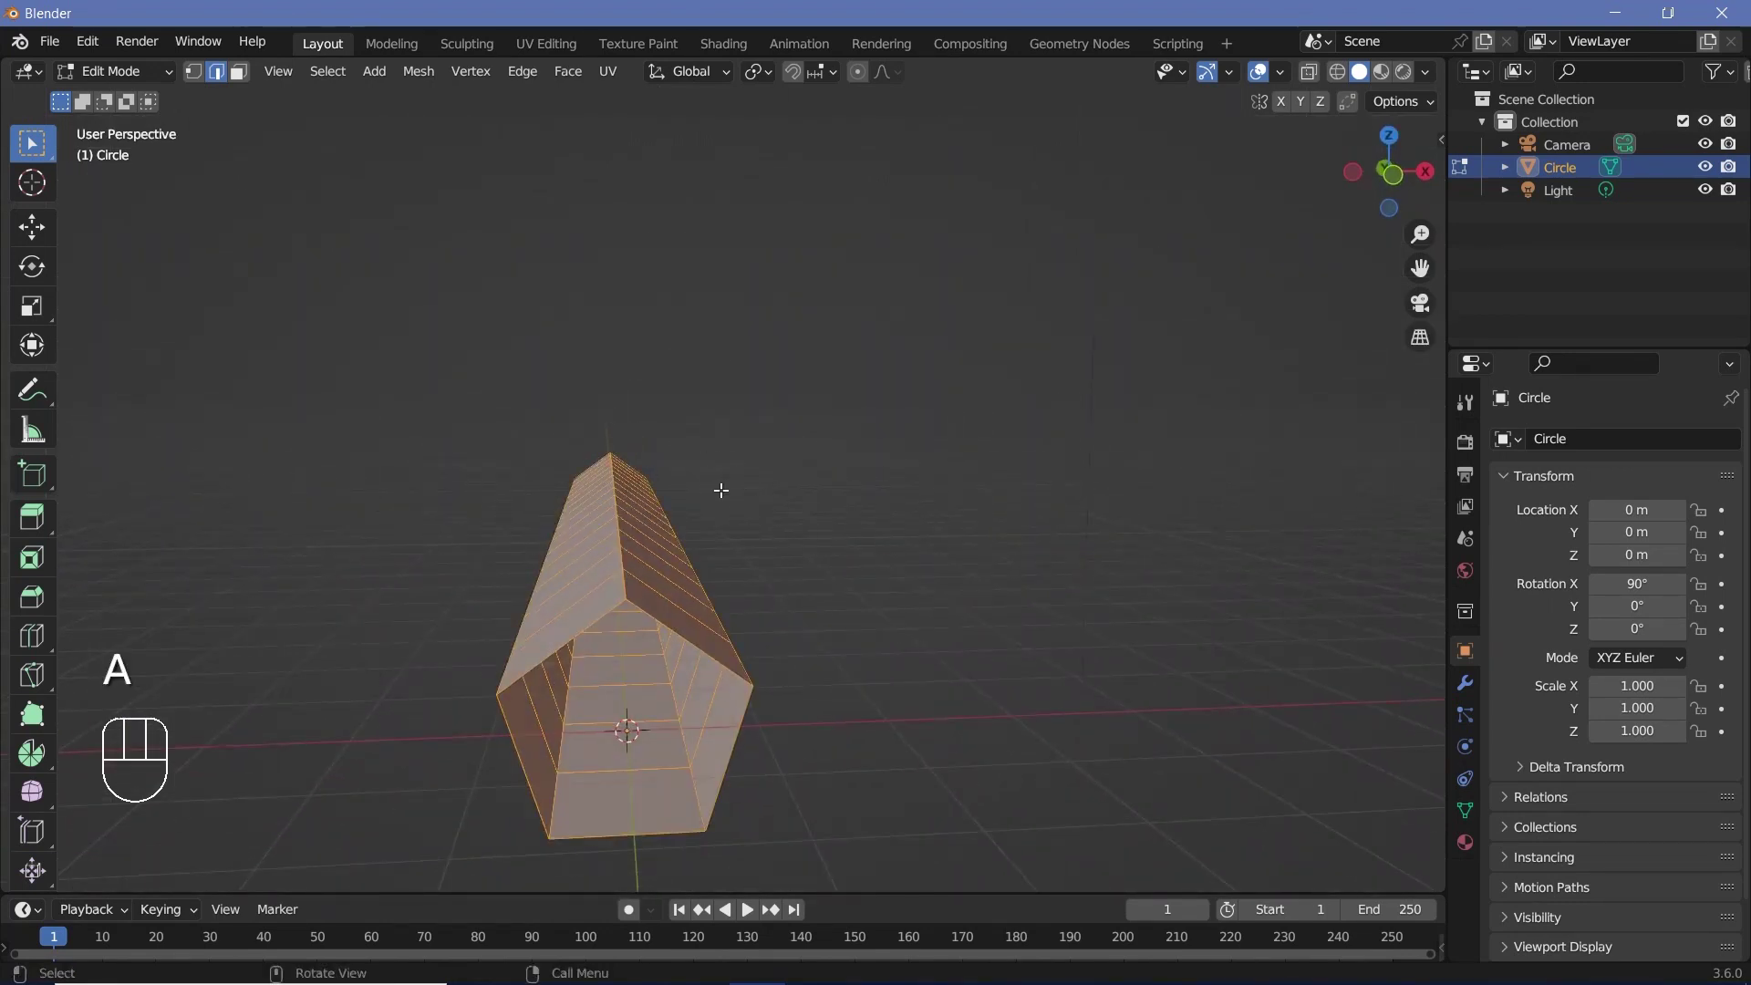
key(ctrl+e)
click(635, 489)
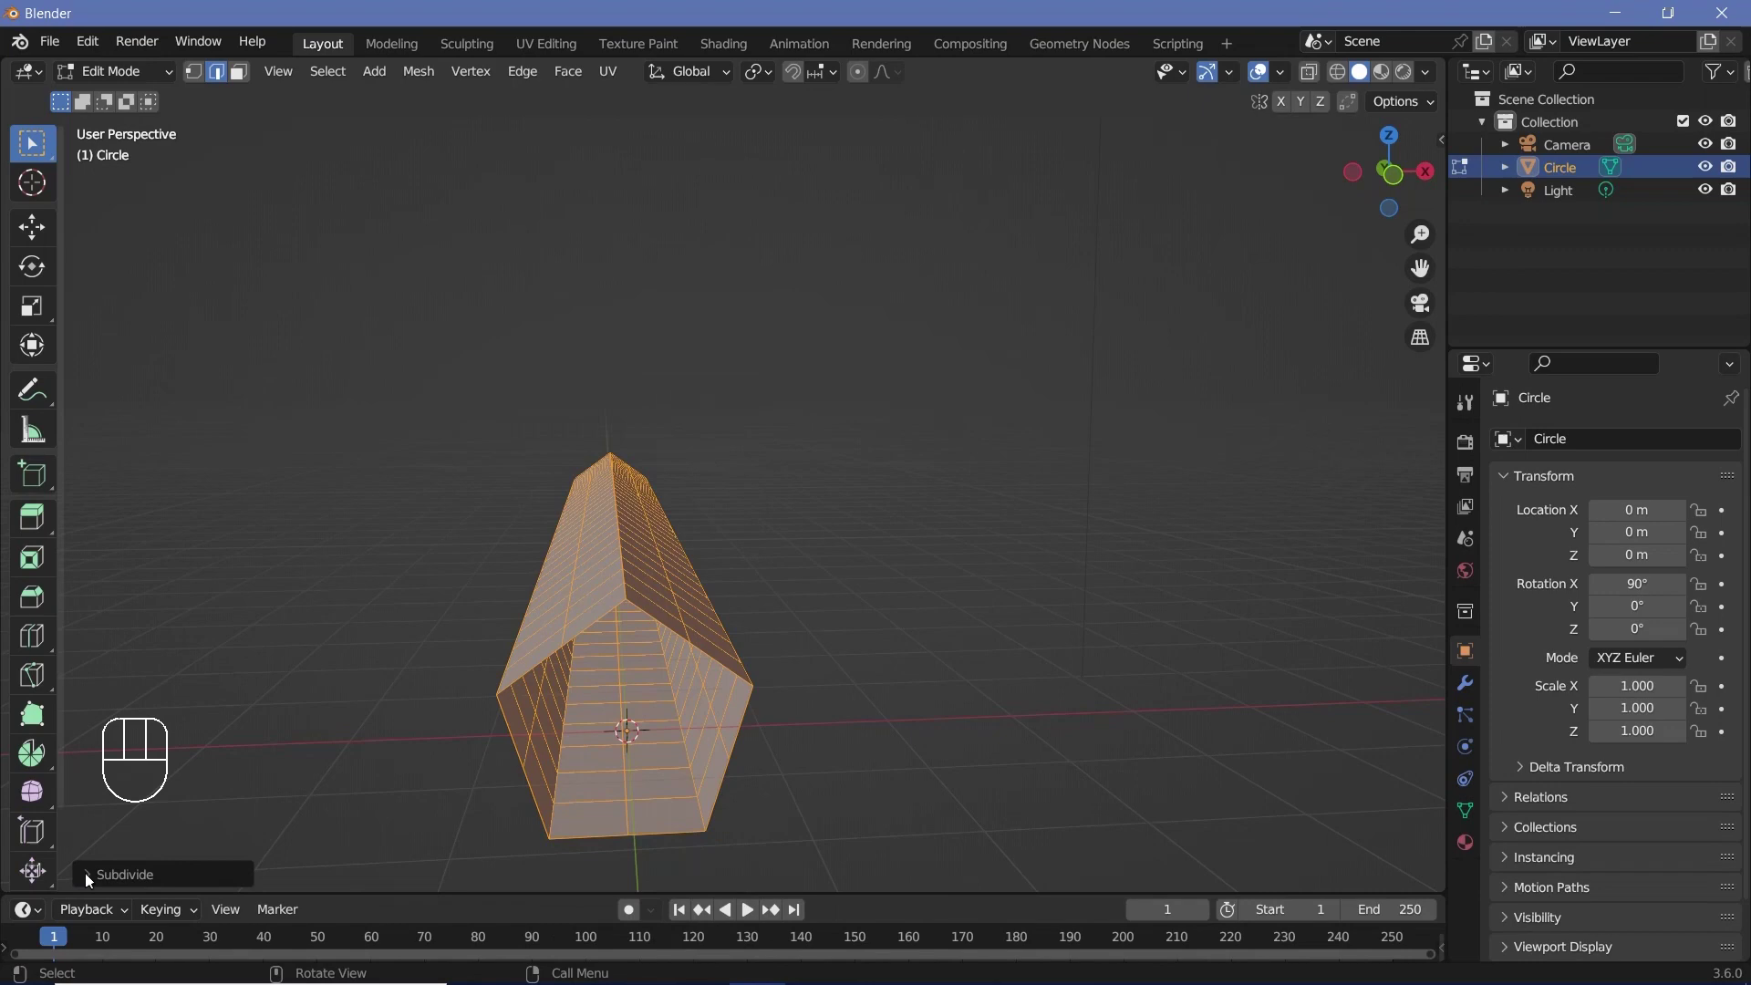
click(84, 873)
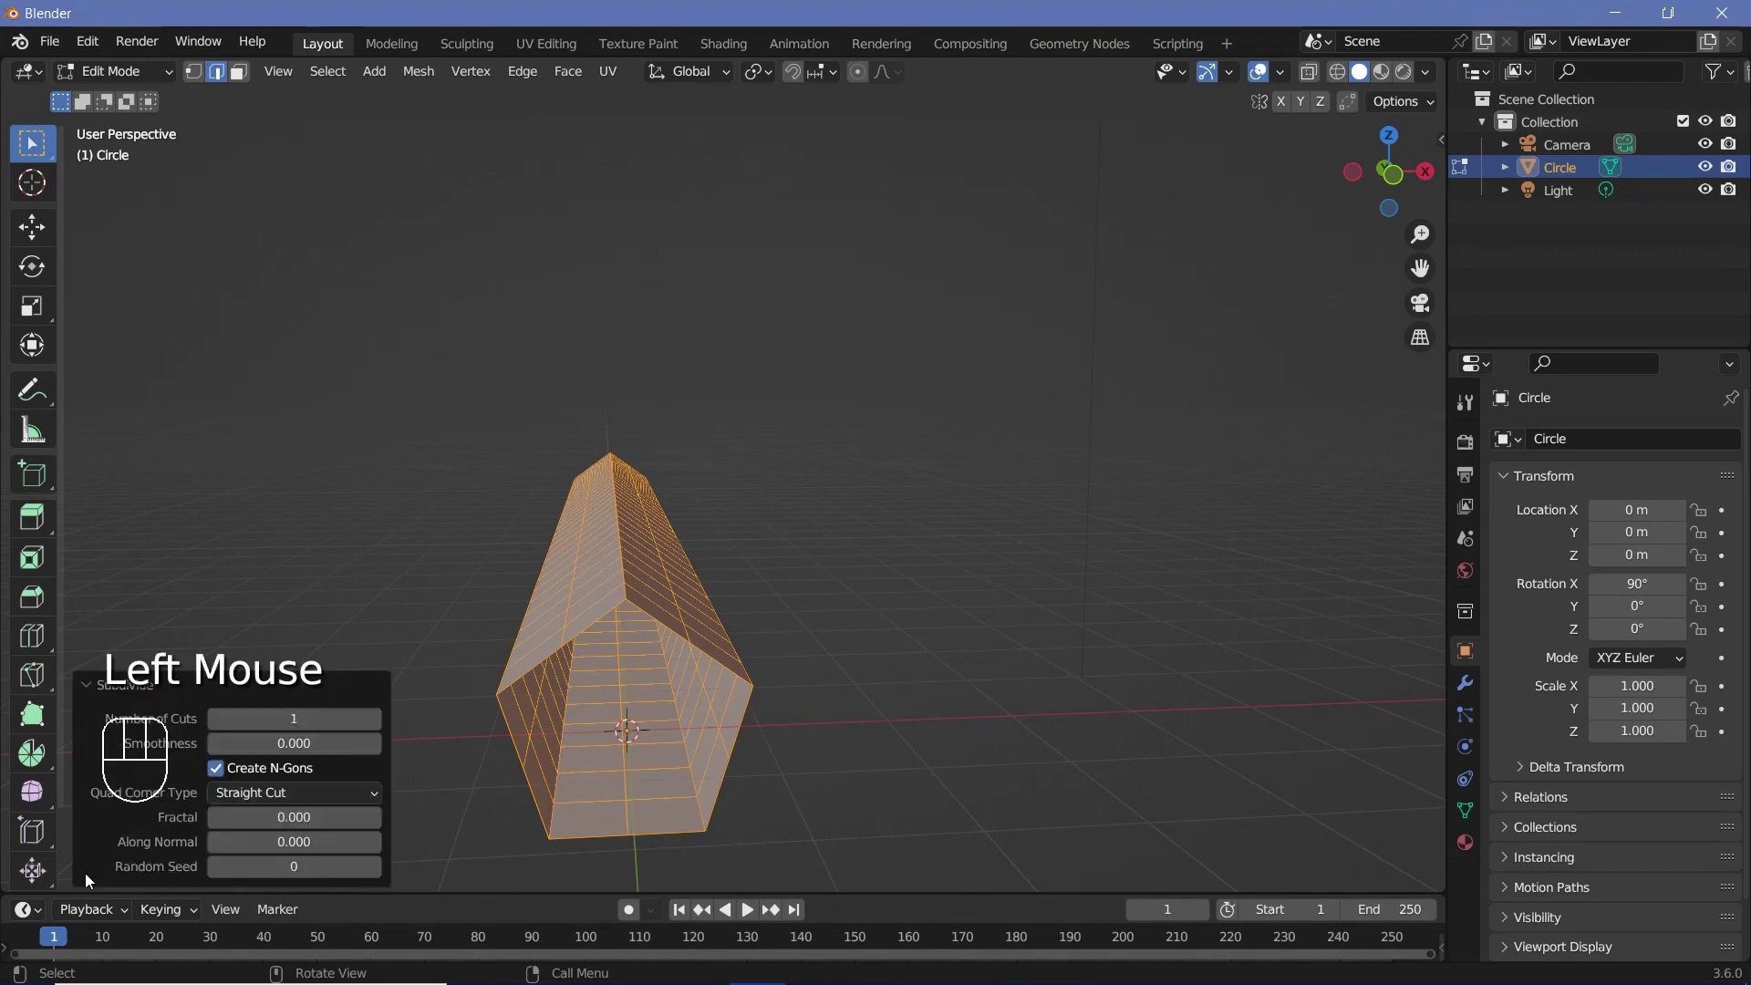
double_click(287, 720)
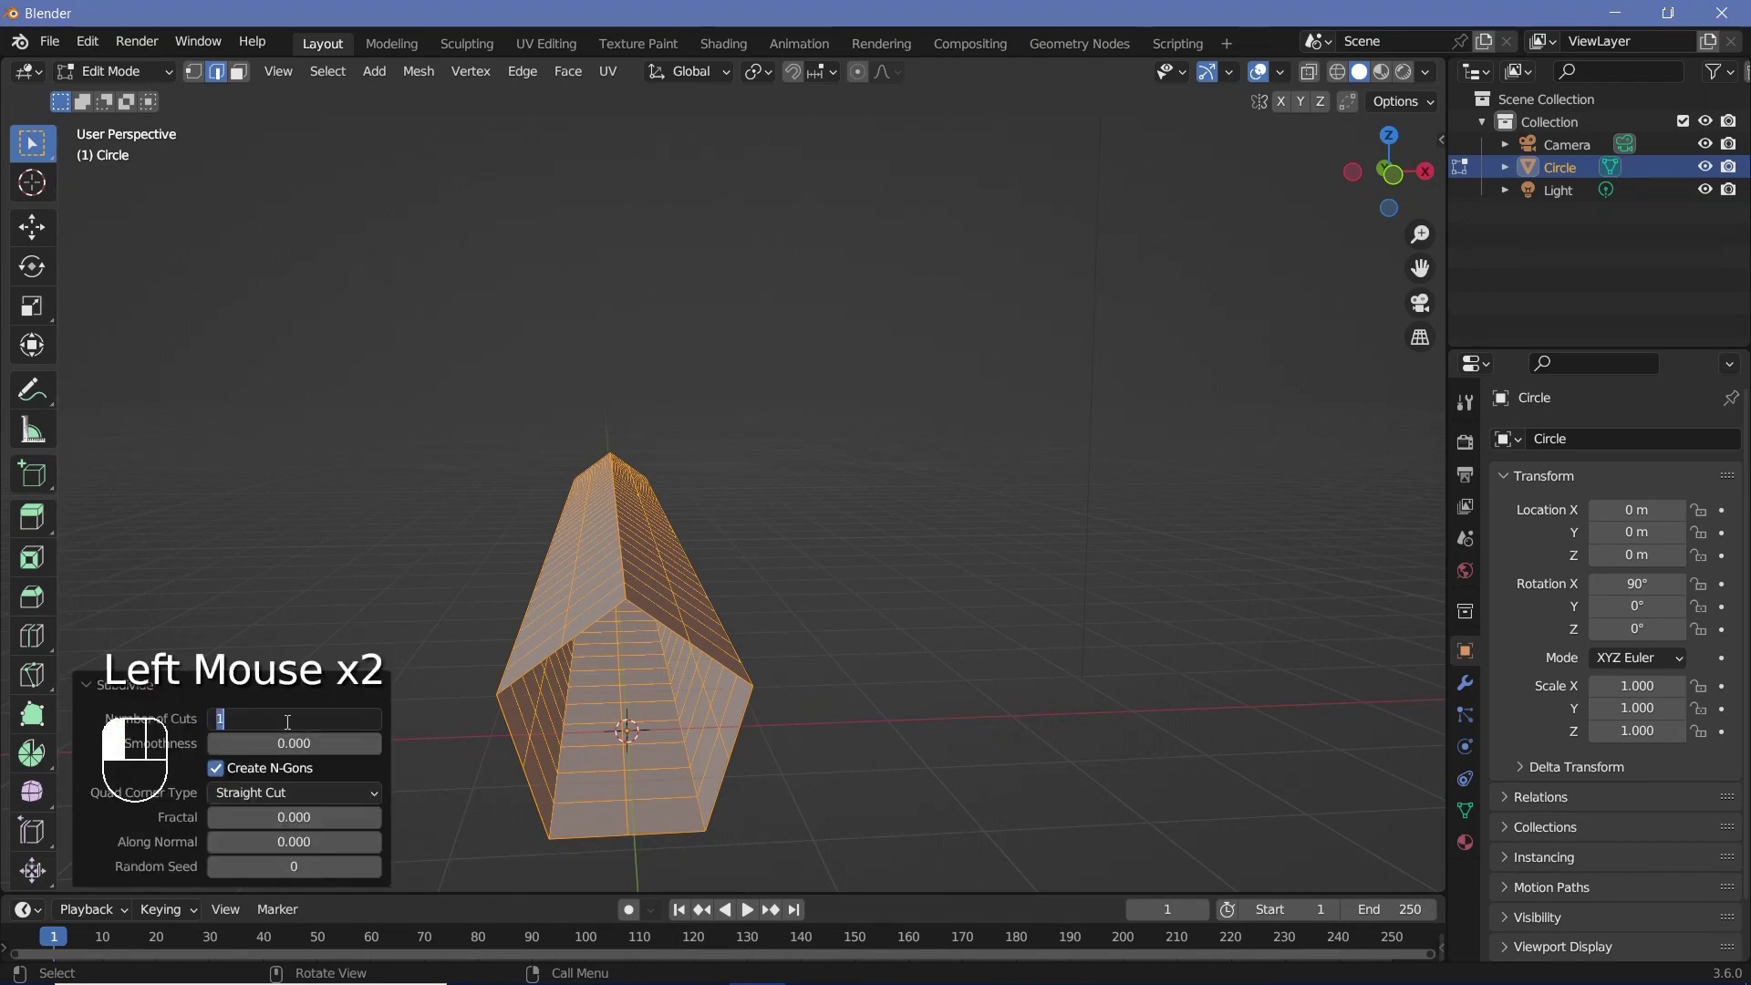
text(10)
key(Return)
click(287, 720)
text(20)
key(Return)
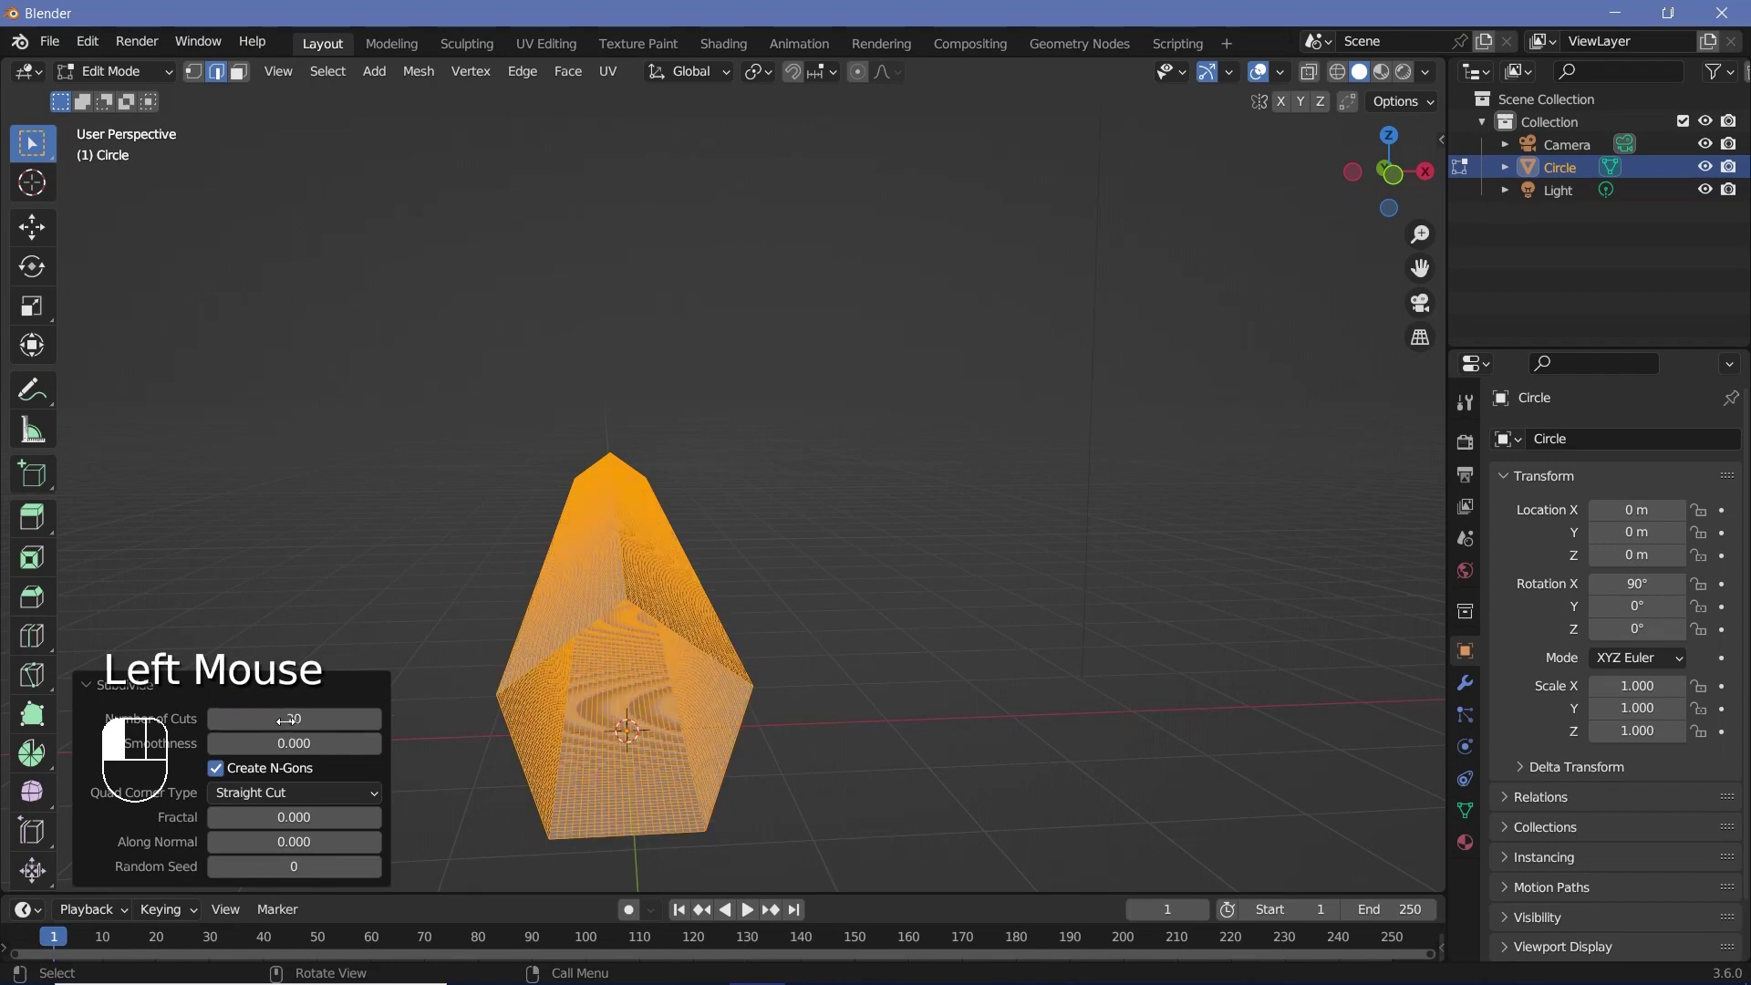
click(129, 687)
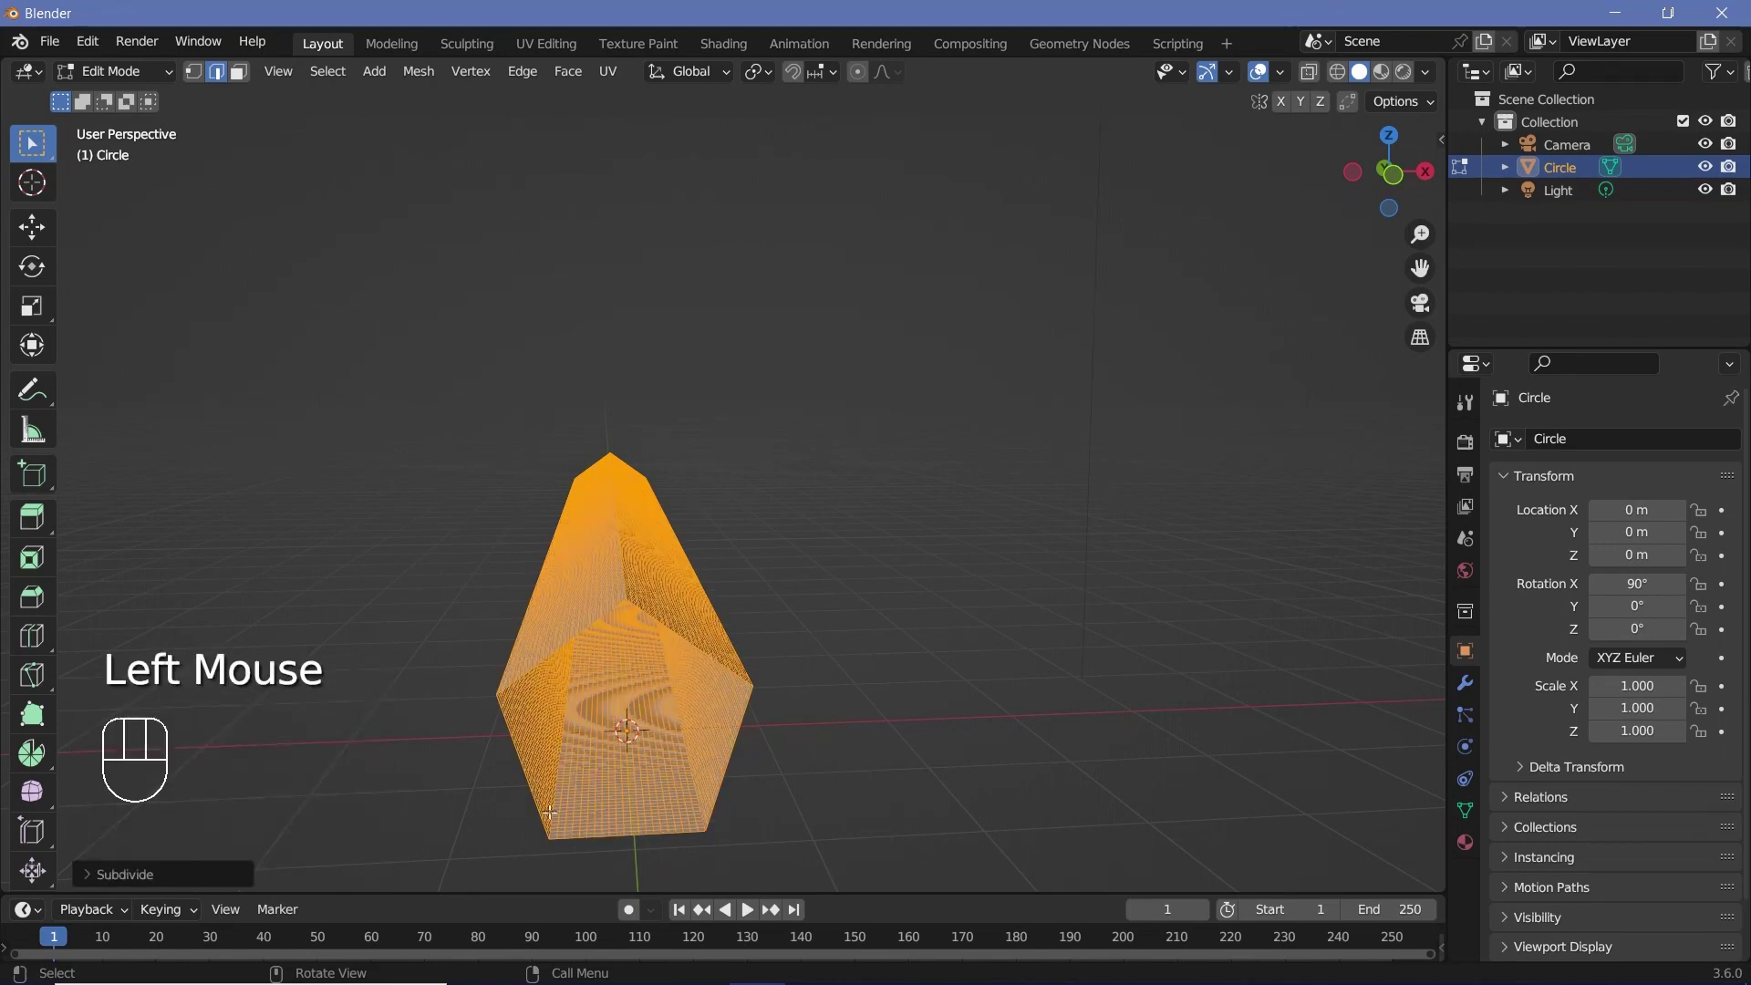
key(Tab)
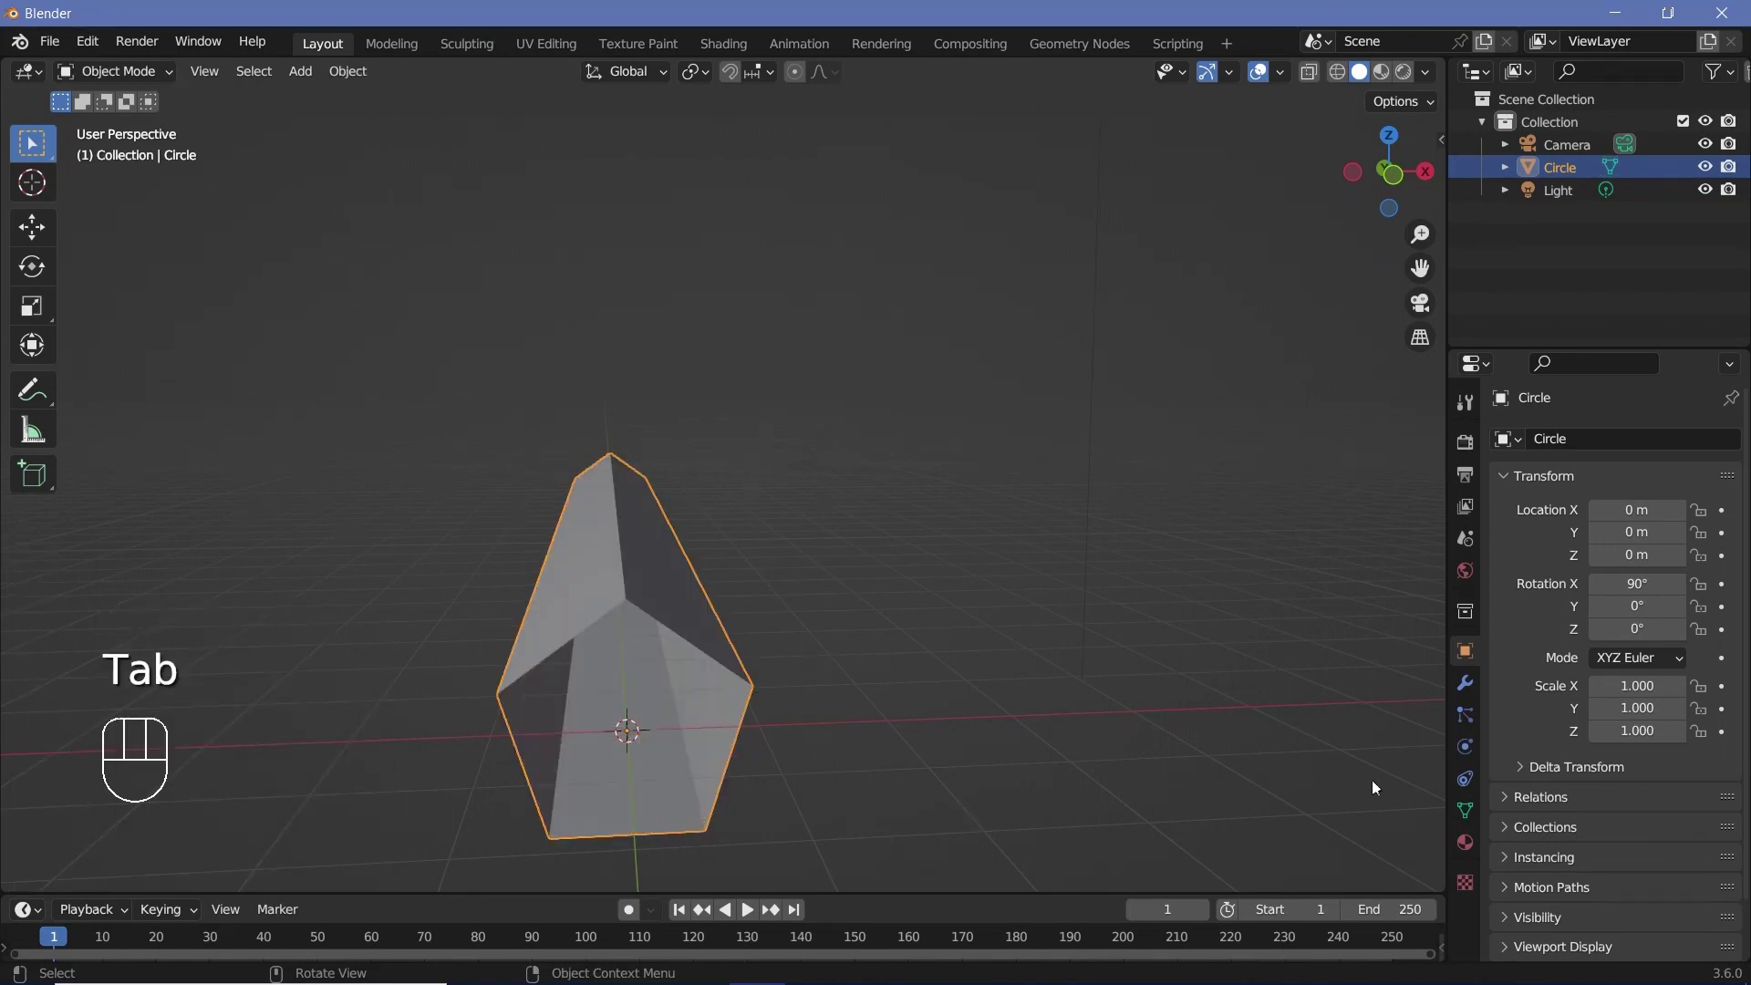
Add a Simple Deform twist modifier to the tube with its axis set to Z
click(1464, 683)
click(1568, 438)
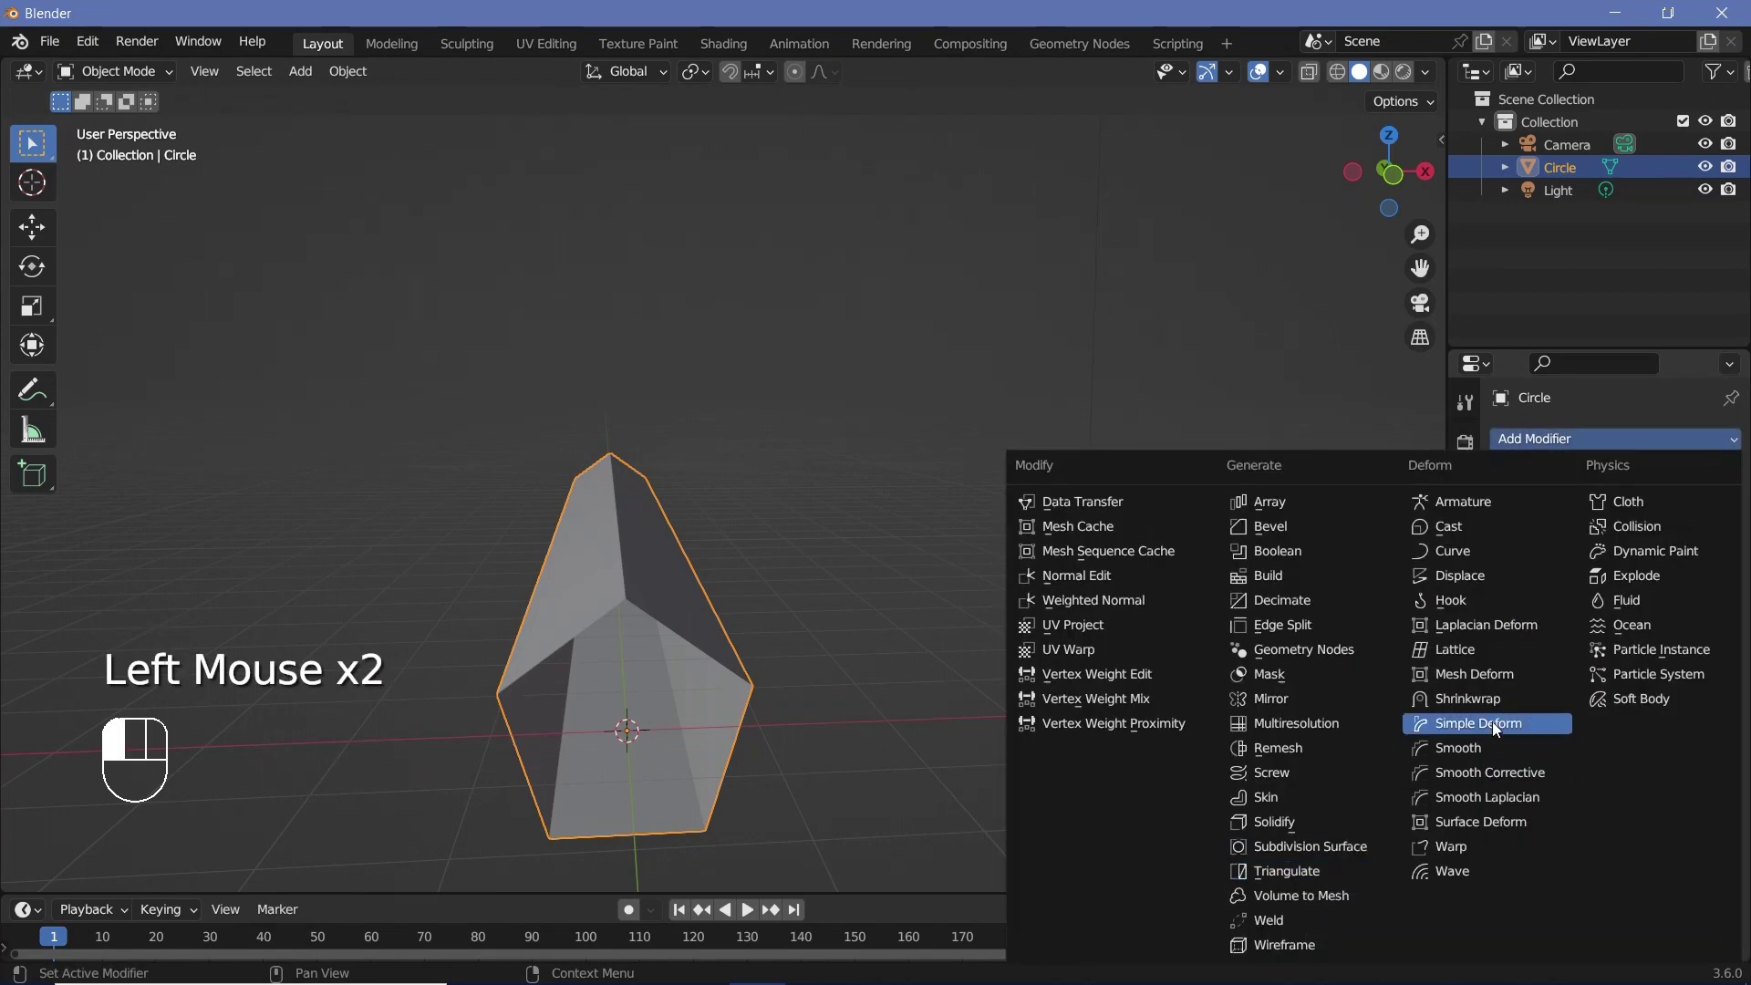
click(1430, 724)
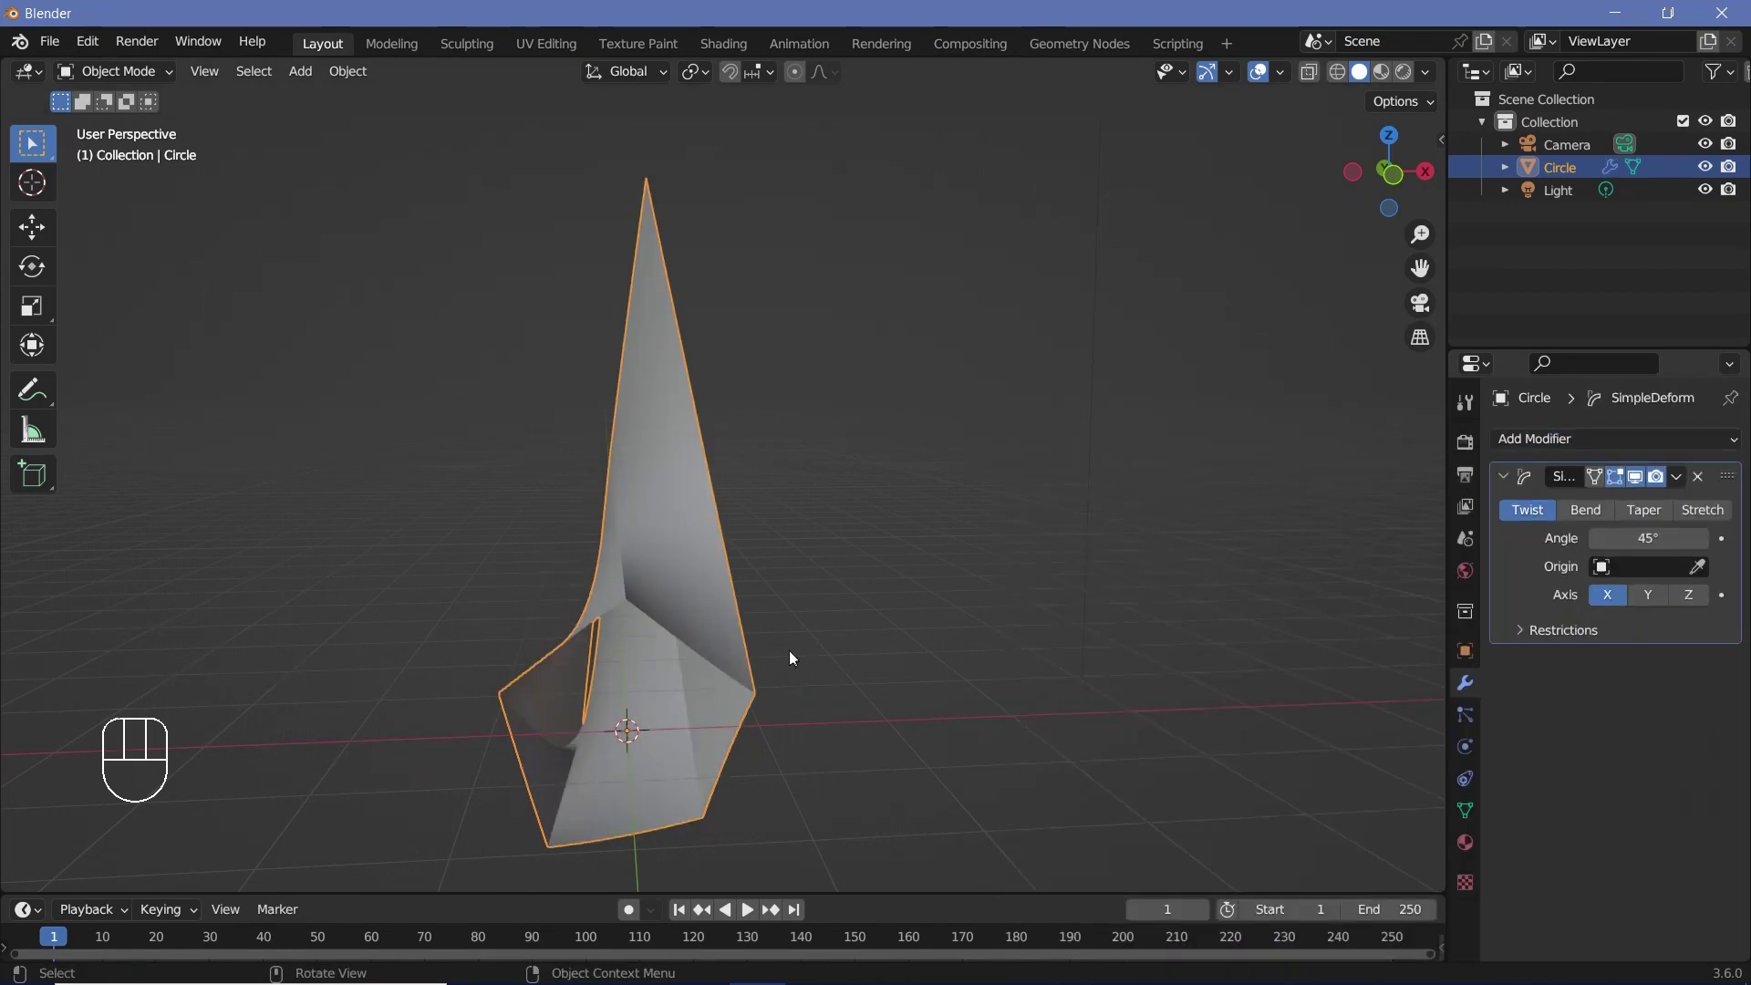
middle_drag(792, 656, 491, 693)
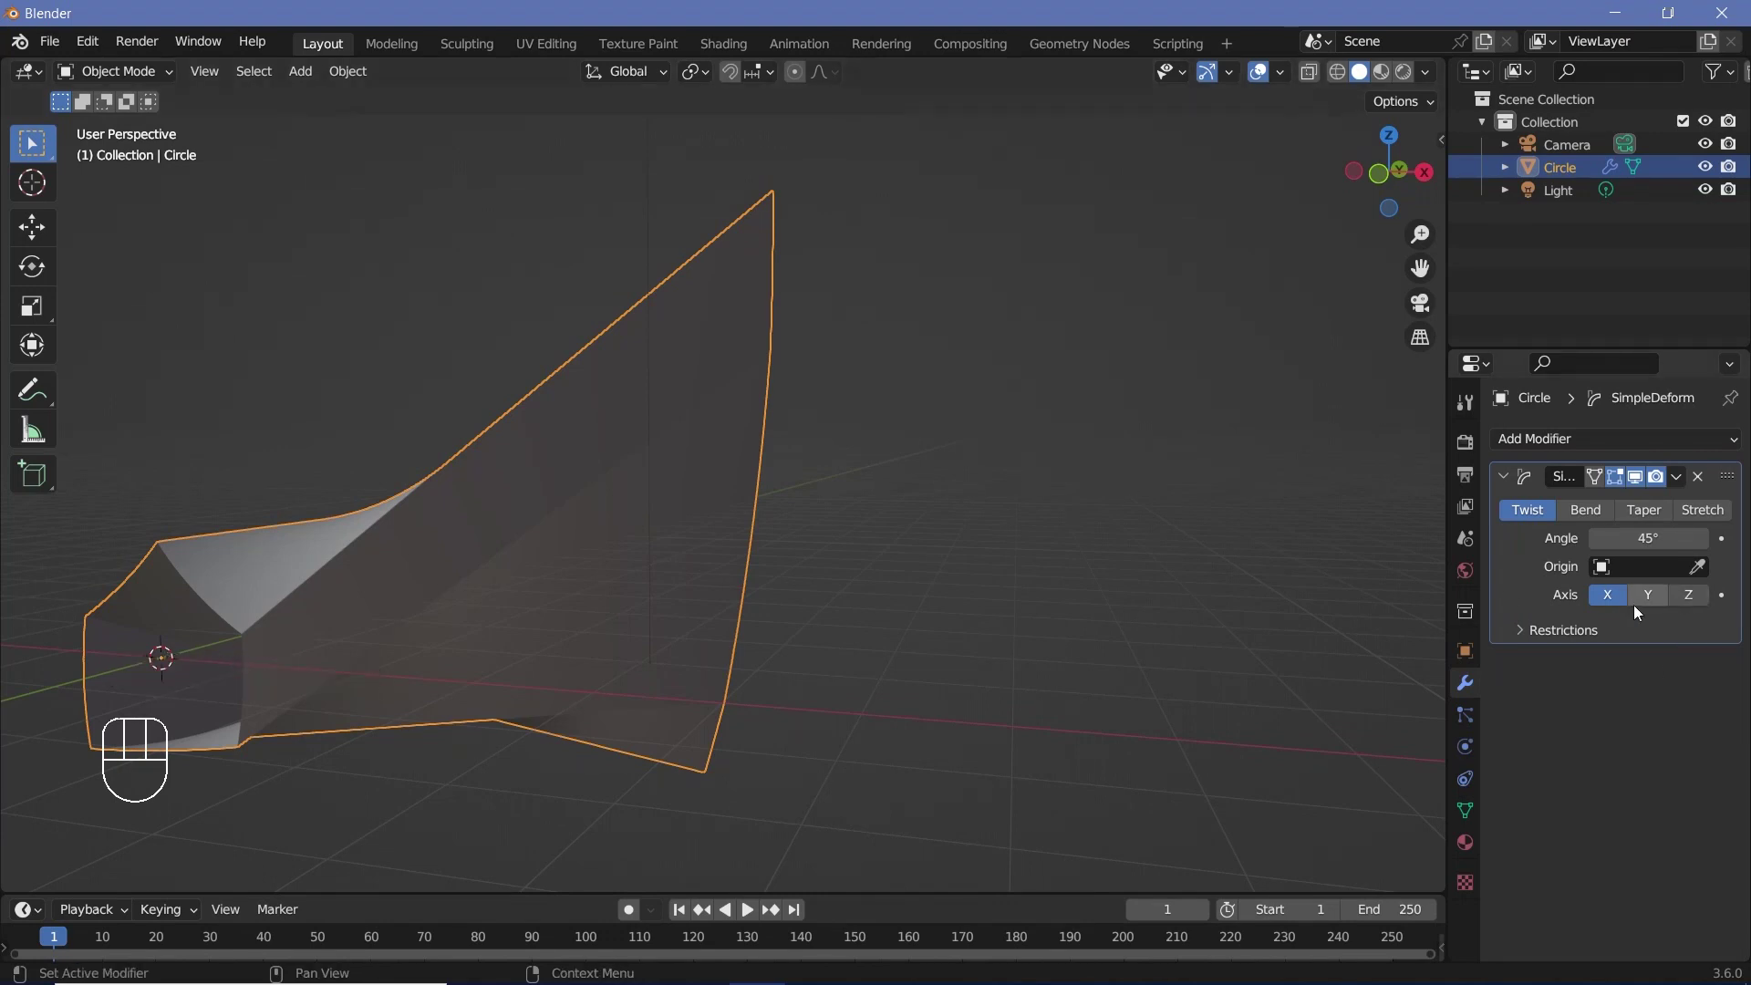
click(1689, 597)
middle_drag(430, 664, 446, 692)
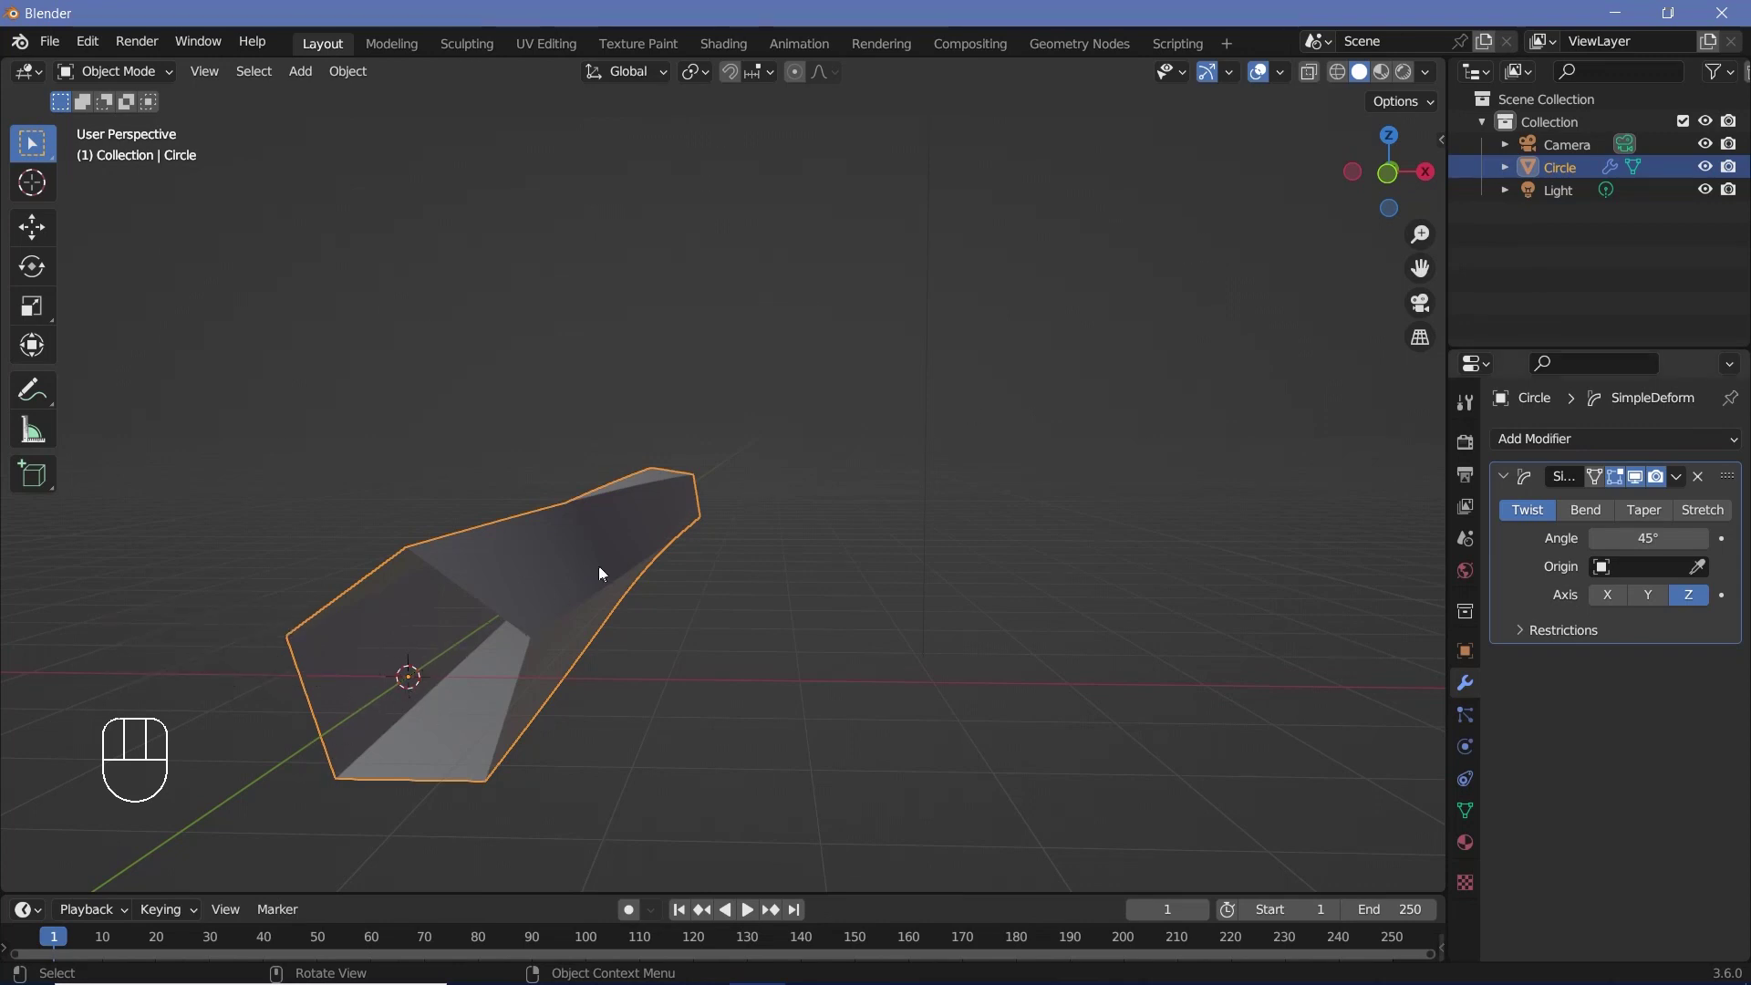
middle_drag(666, 574, 455, 637)
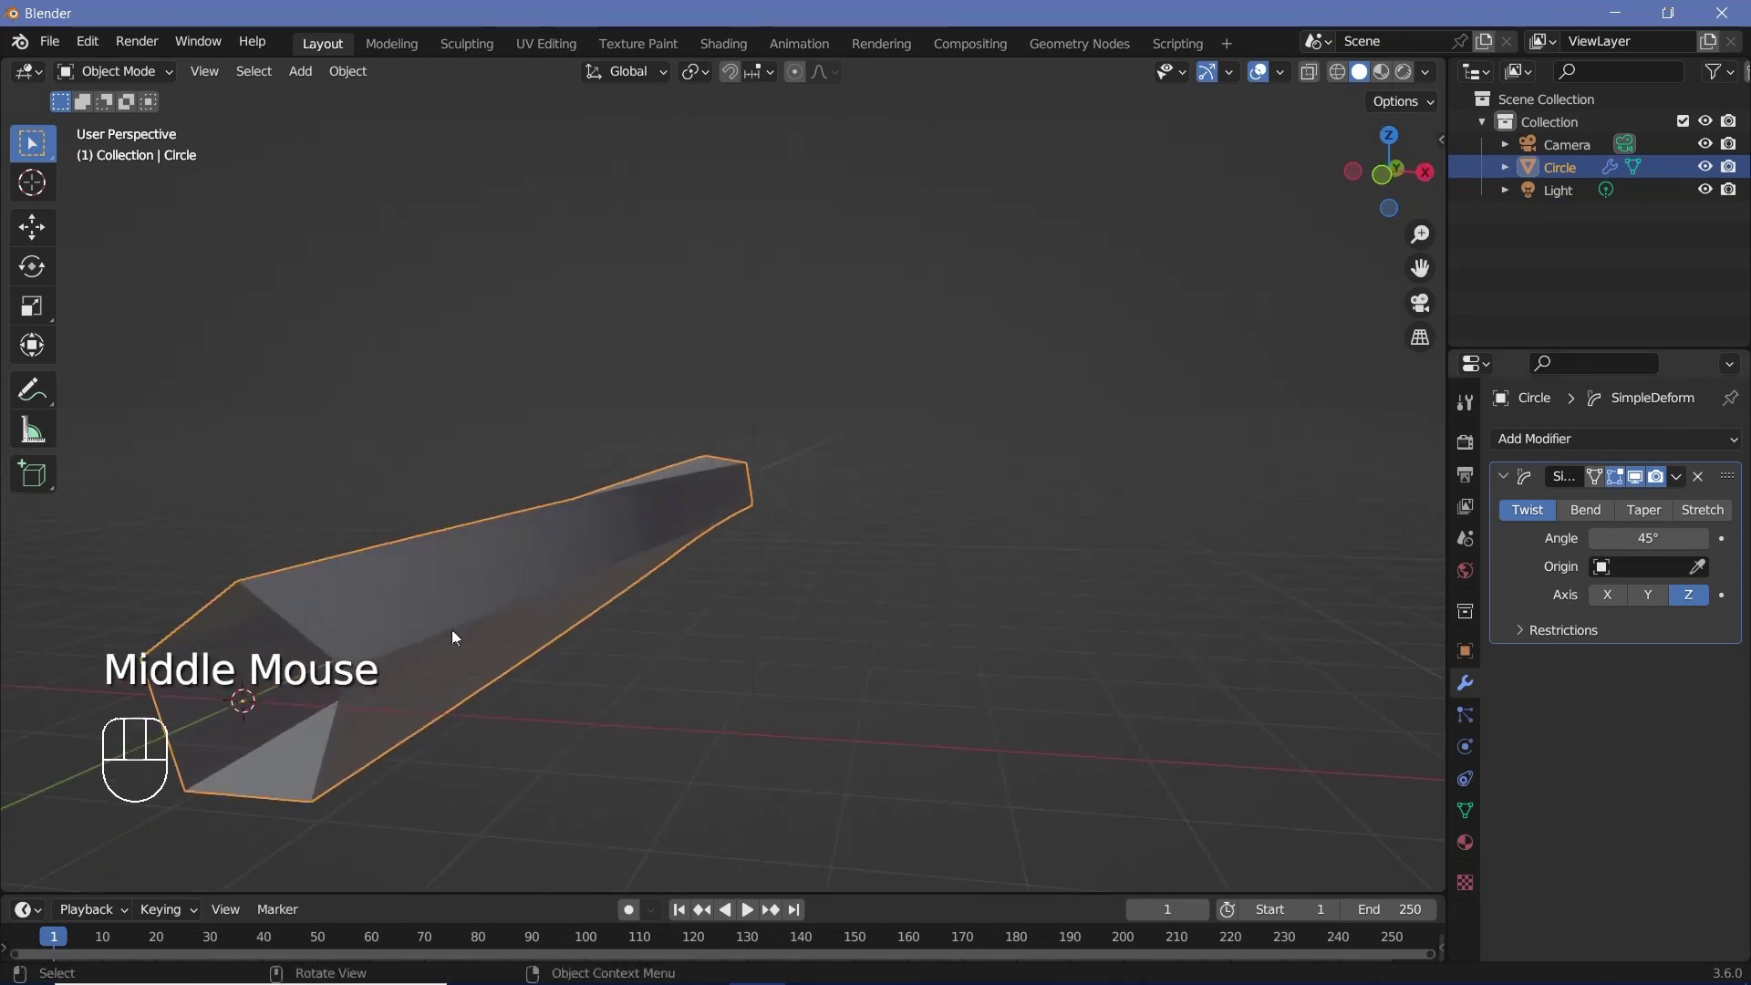
click(1620, 598)
click(1642, 598)
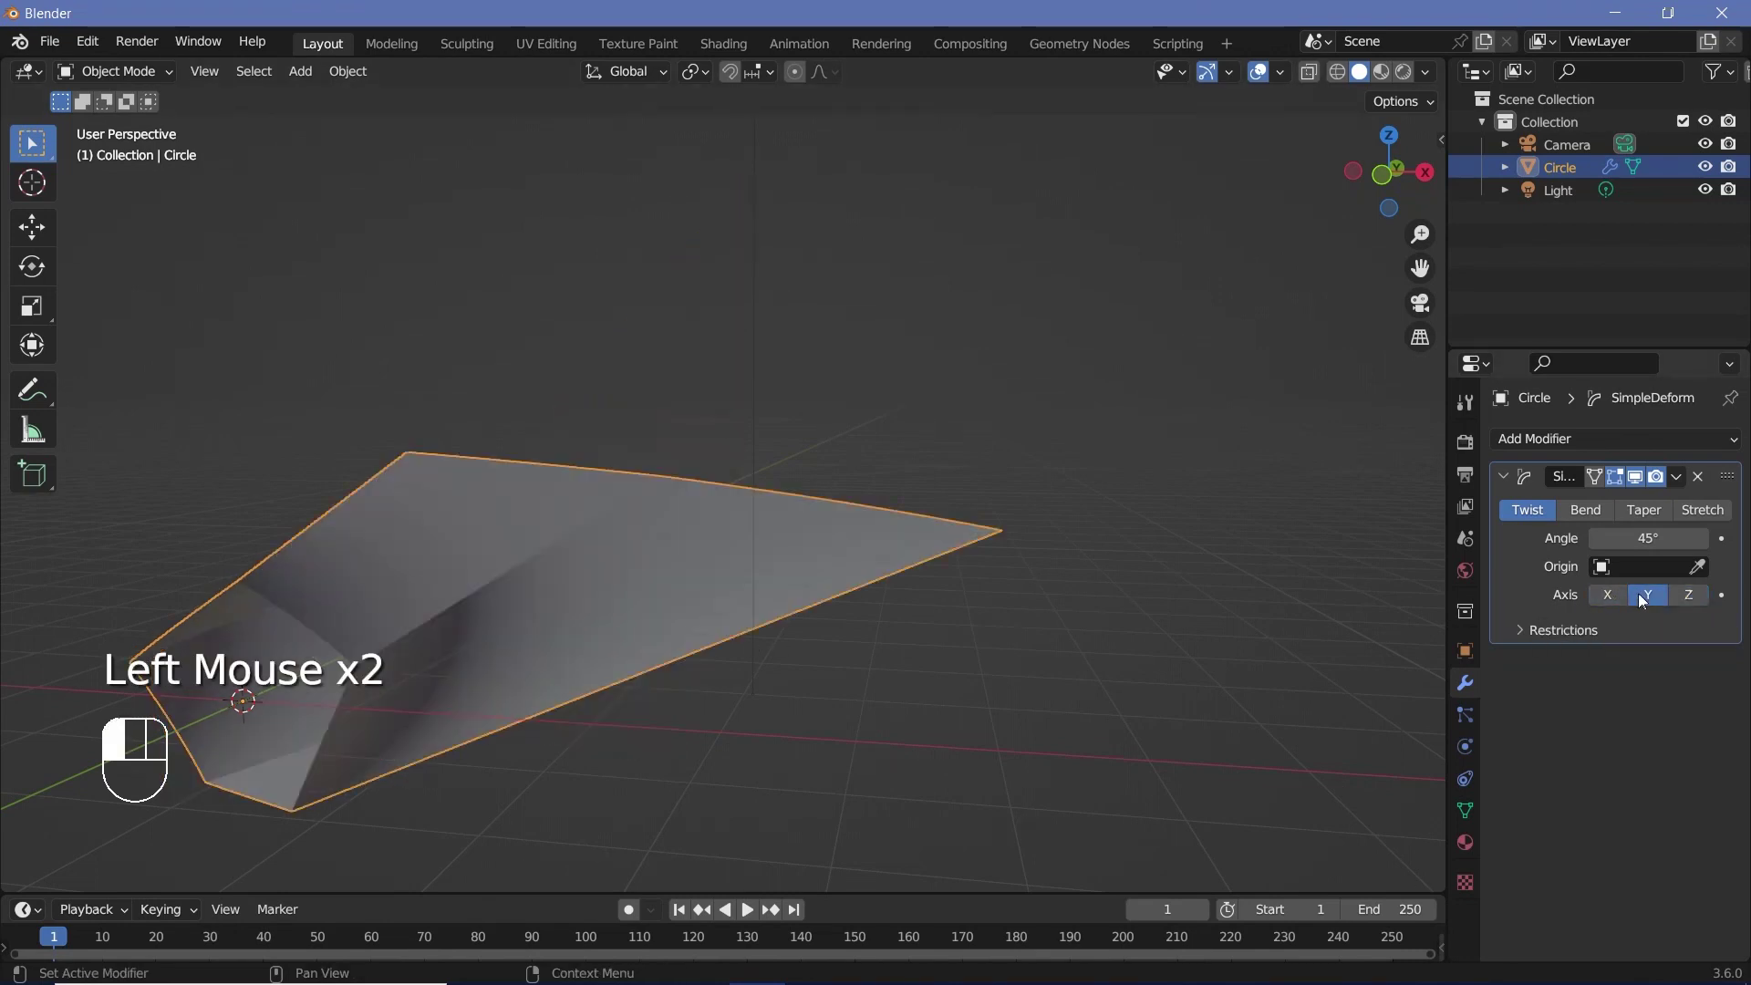
click(1689, 595)
middle_drag(547, 657, 673, 482)
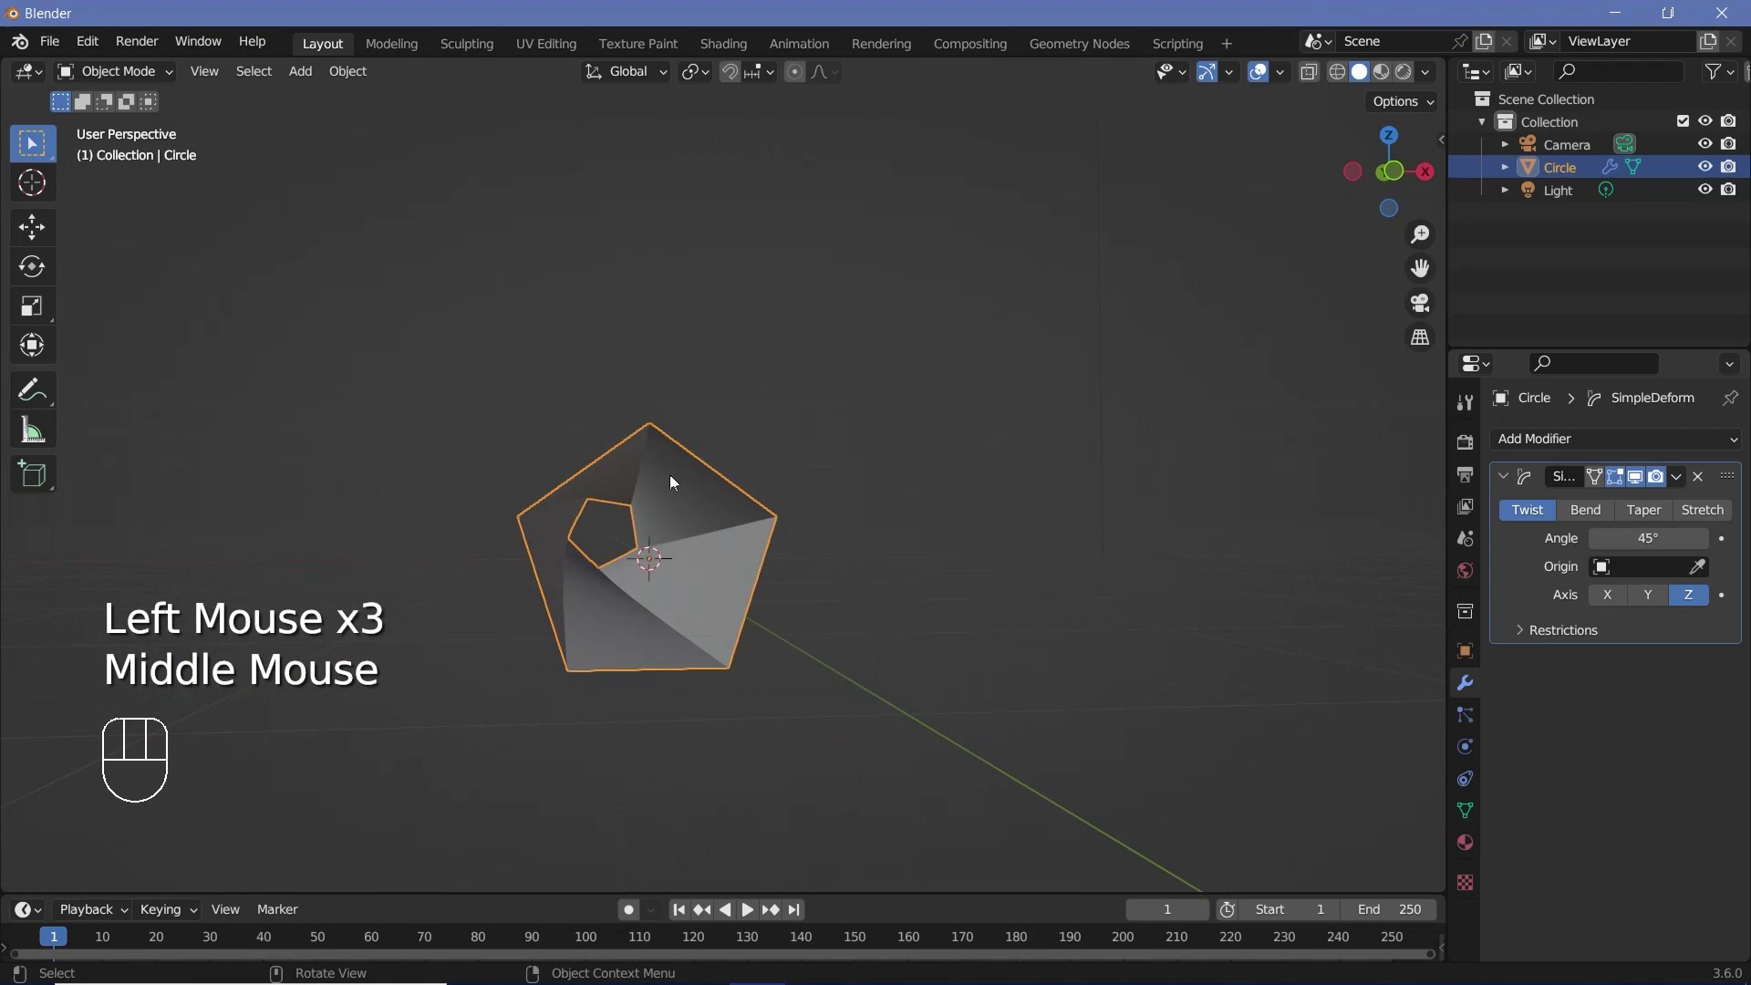
Set the twist angle to 360/5, giving a 72° spiral
click(1665, 539)
text(360)
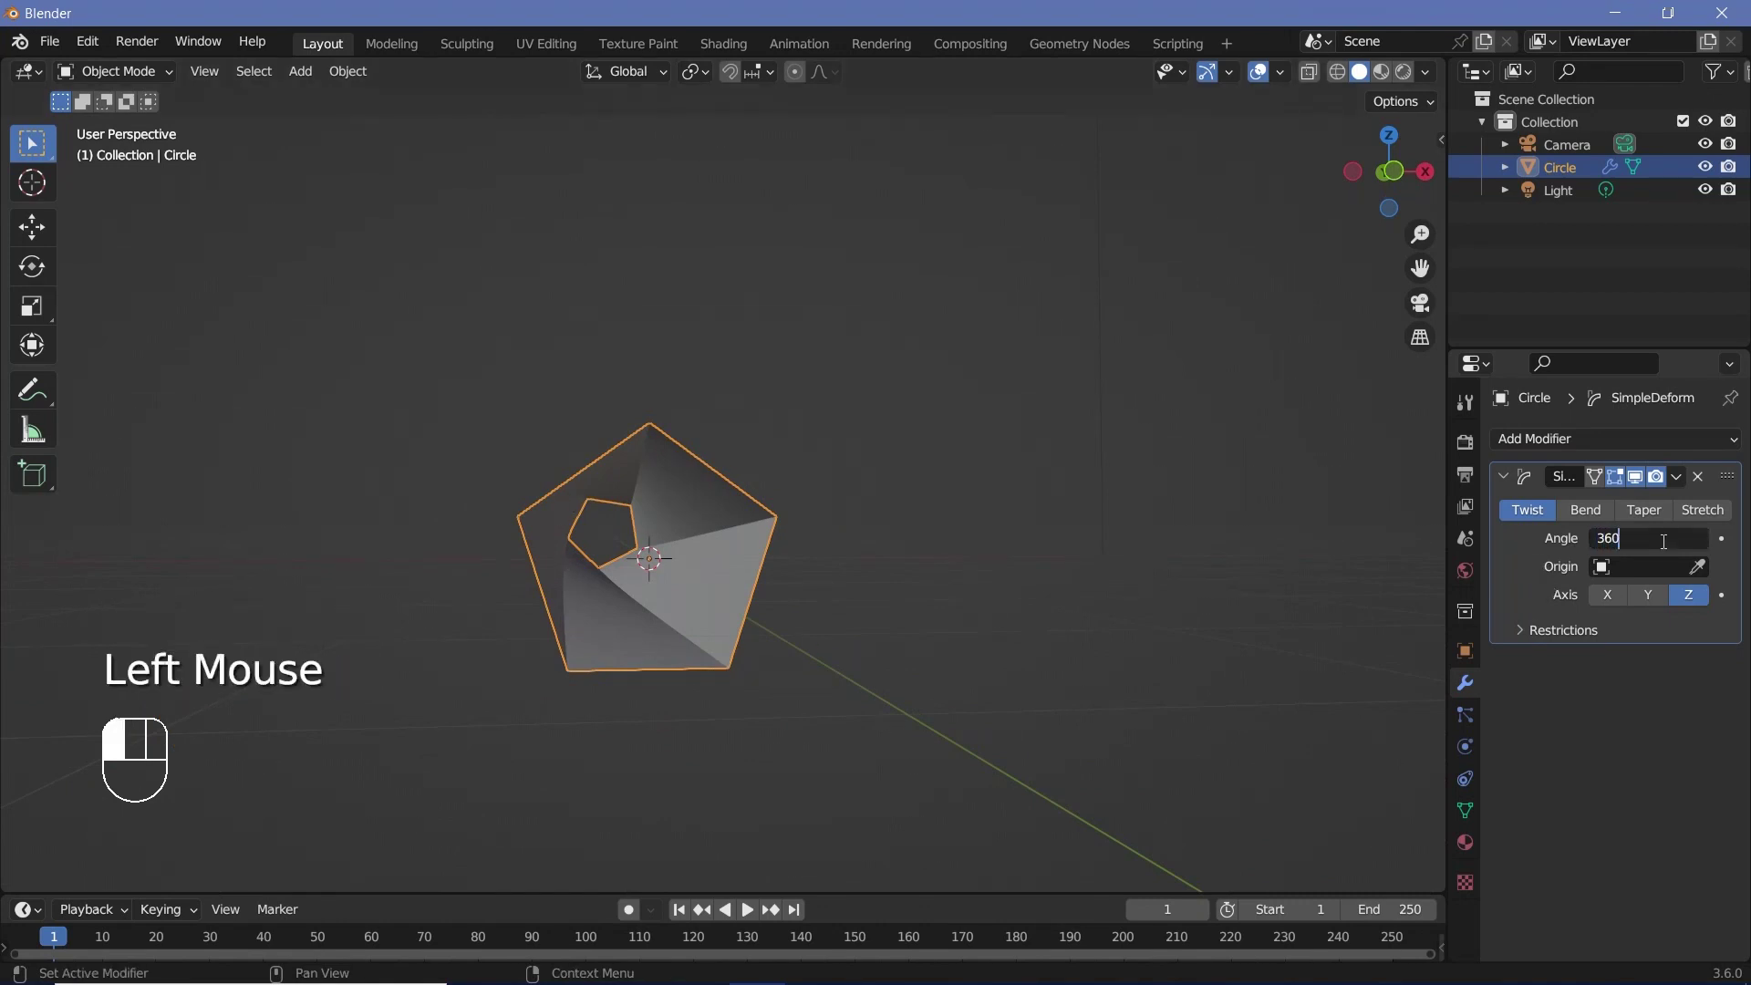
text(/5)
key(Return)
middle_drag(921, 665, 893, 670)
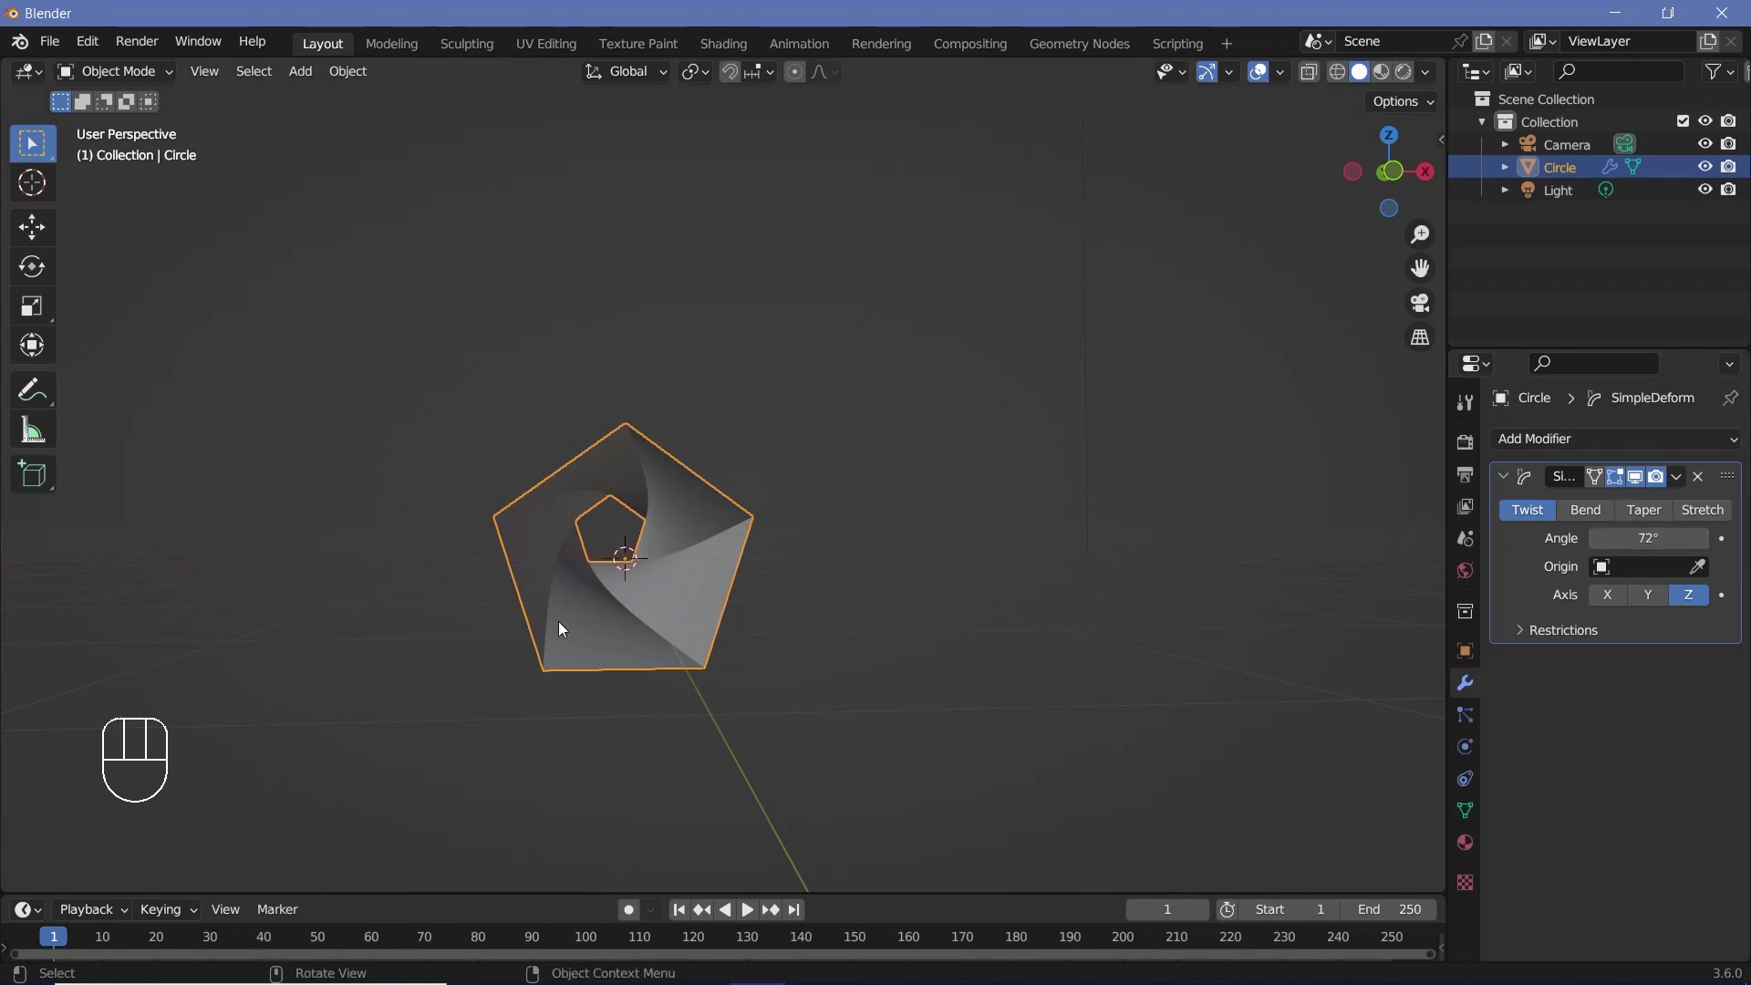
scroll(562, 629, up, 2)
shift+middle_drag(509, 600, 582, 544)
scroll(727, 544, down, 1)
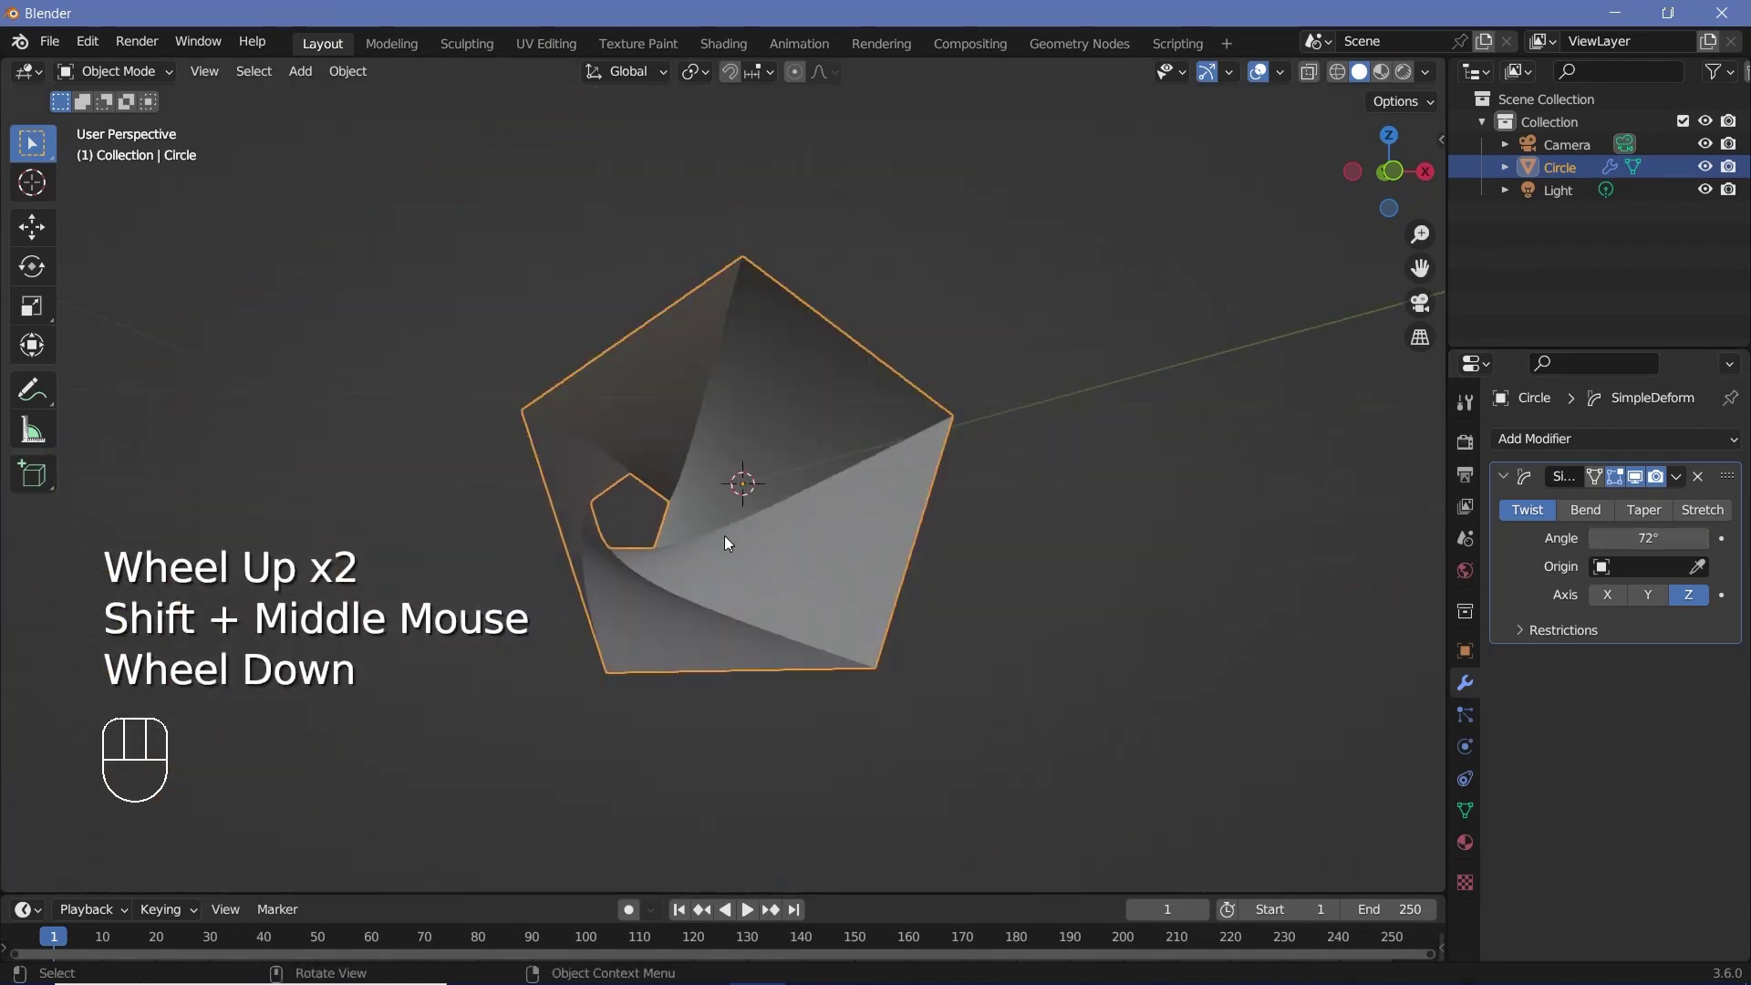
middle_drag(728, 544, 1253, 431)
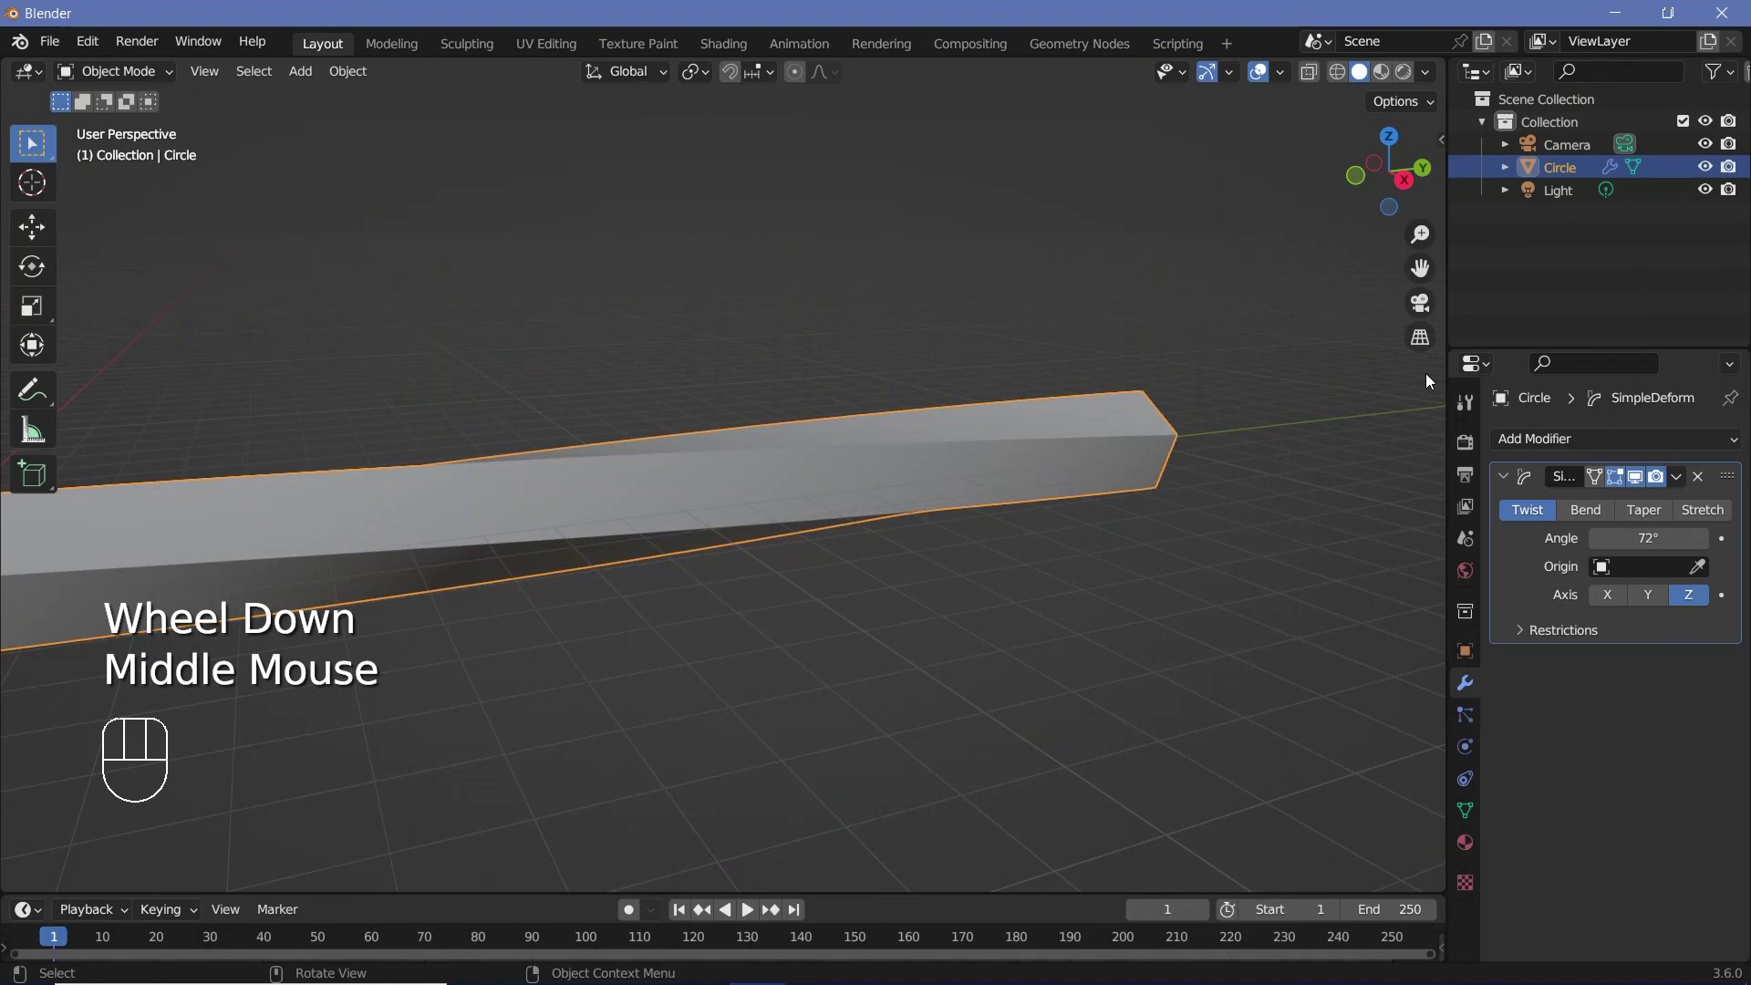
scroll(1146, 436, down, 1)
middle_drag(840, 494, 521, 523)
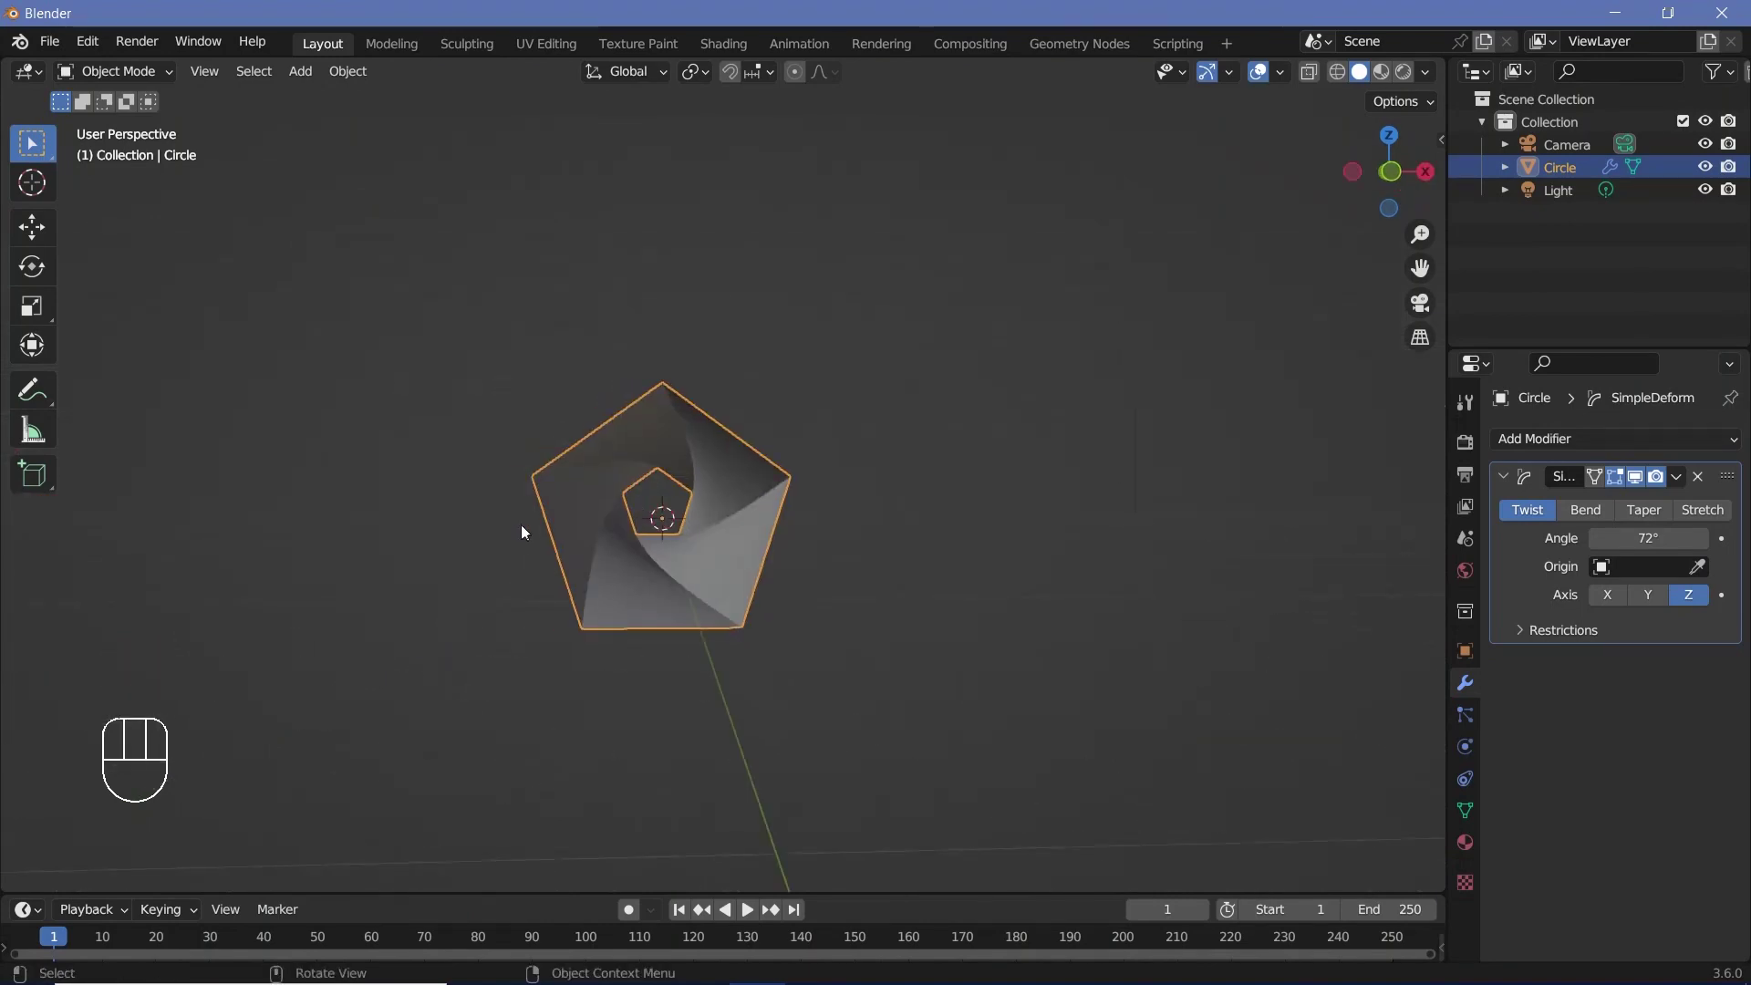
scroll(717, 452, up, 2)
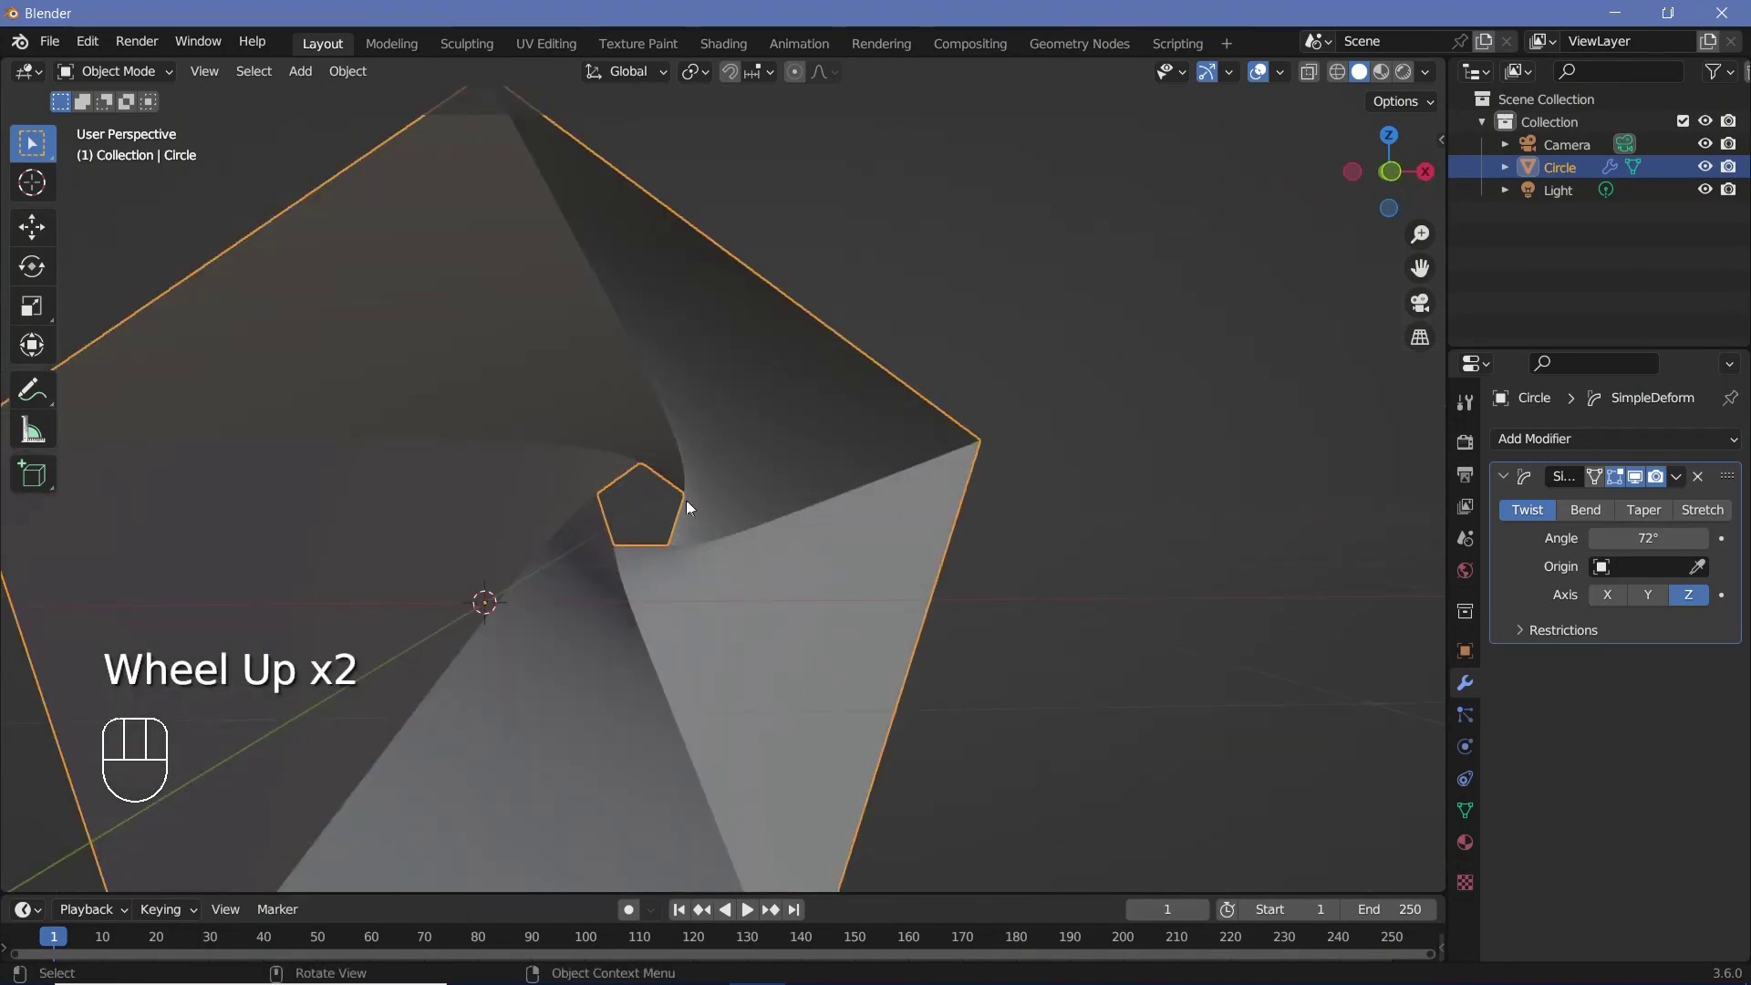
scroll(638, 472, down, 1)
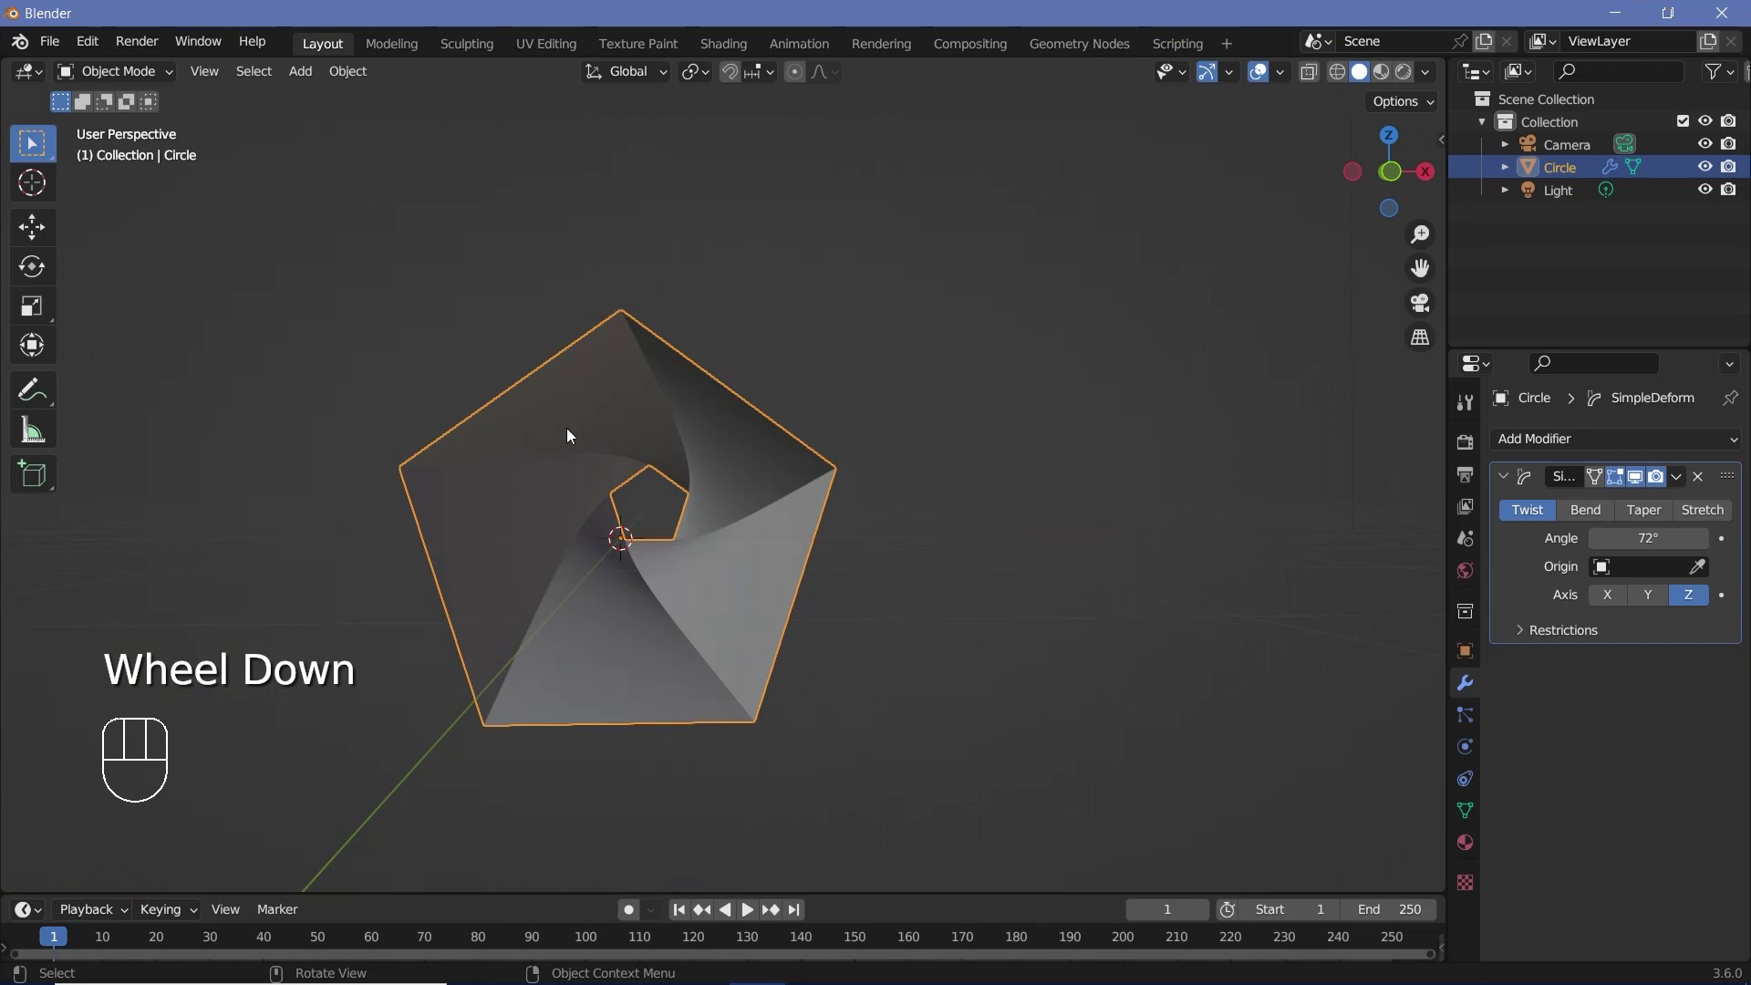
Duplicate the twisted tube in place and hide the original from viewport and renders
key(shift+d)
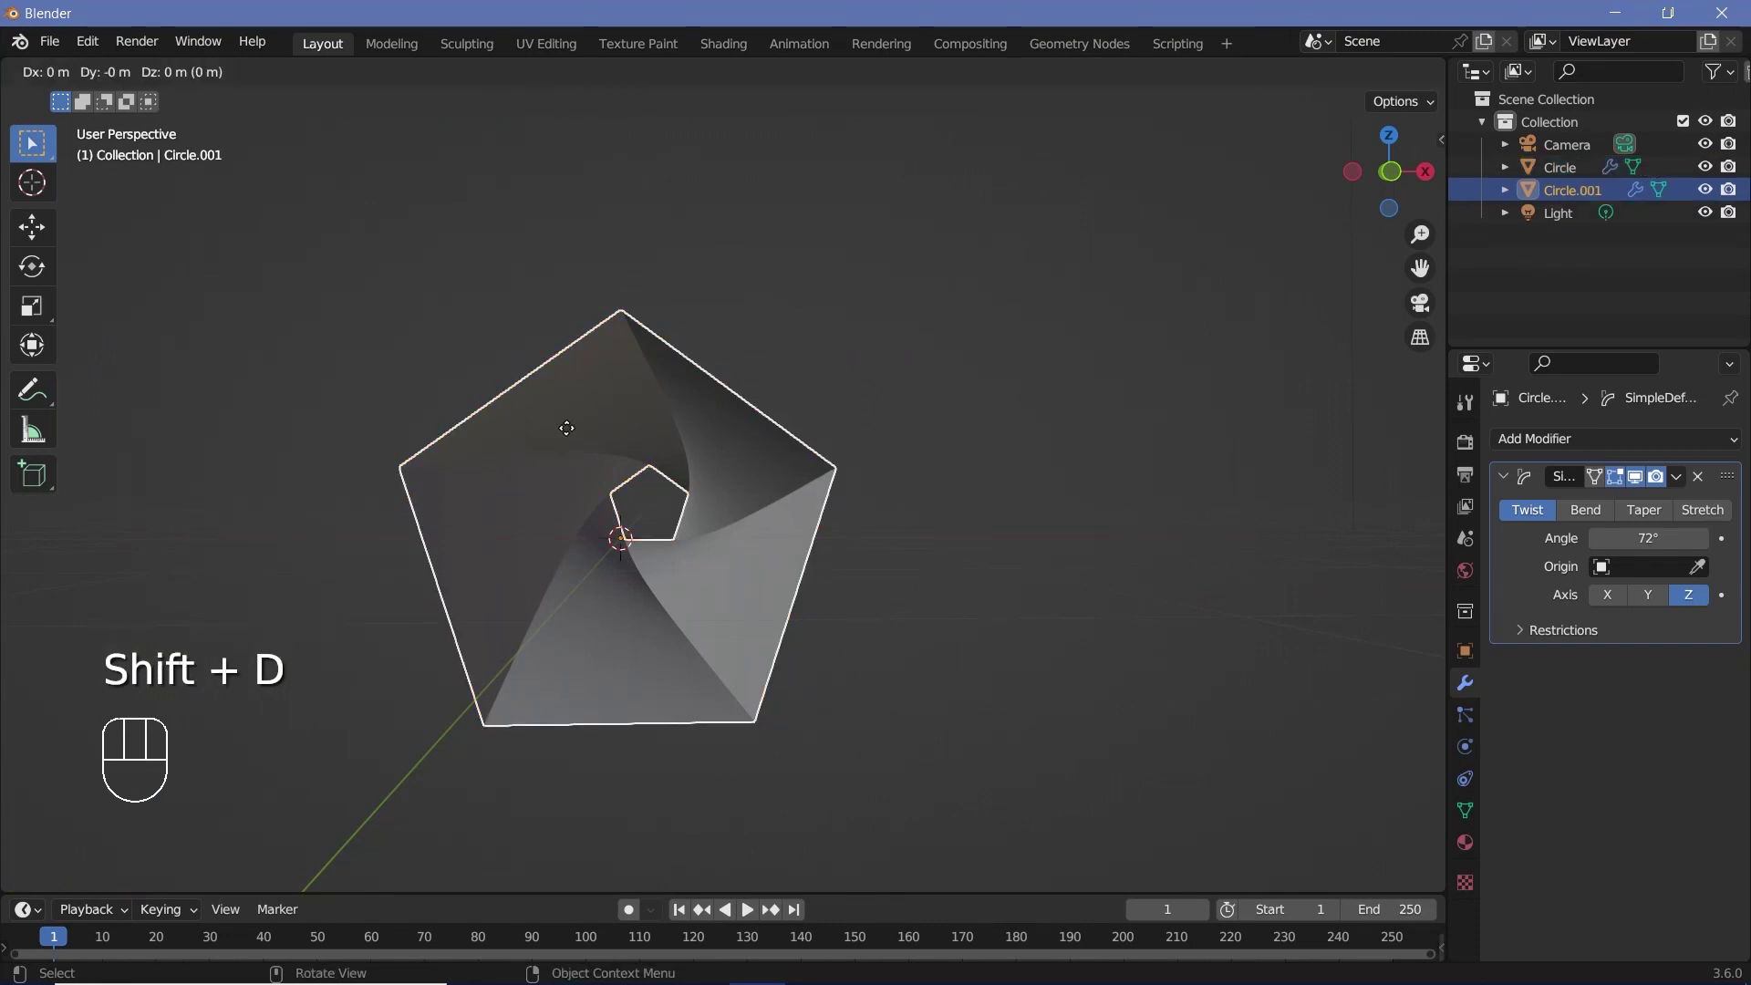
right_click(566, 428)
middle_drag(566, 429, 684, 584)
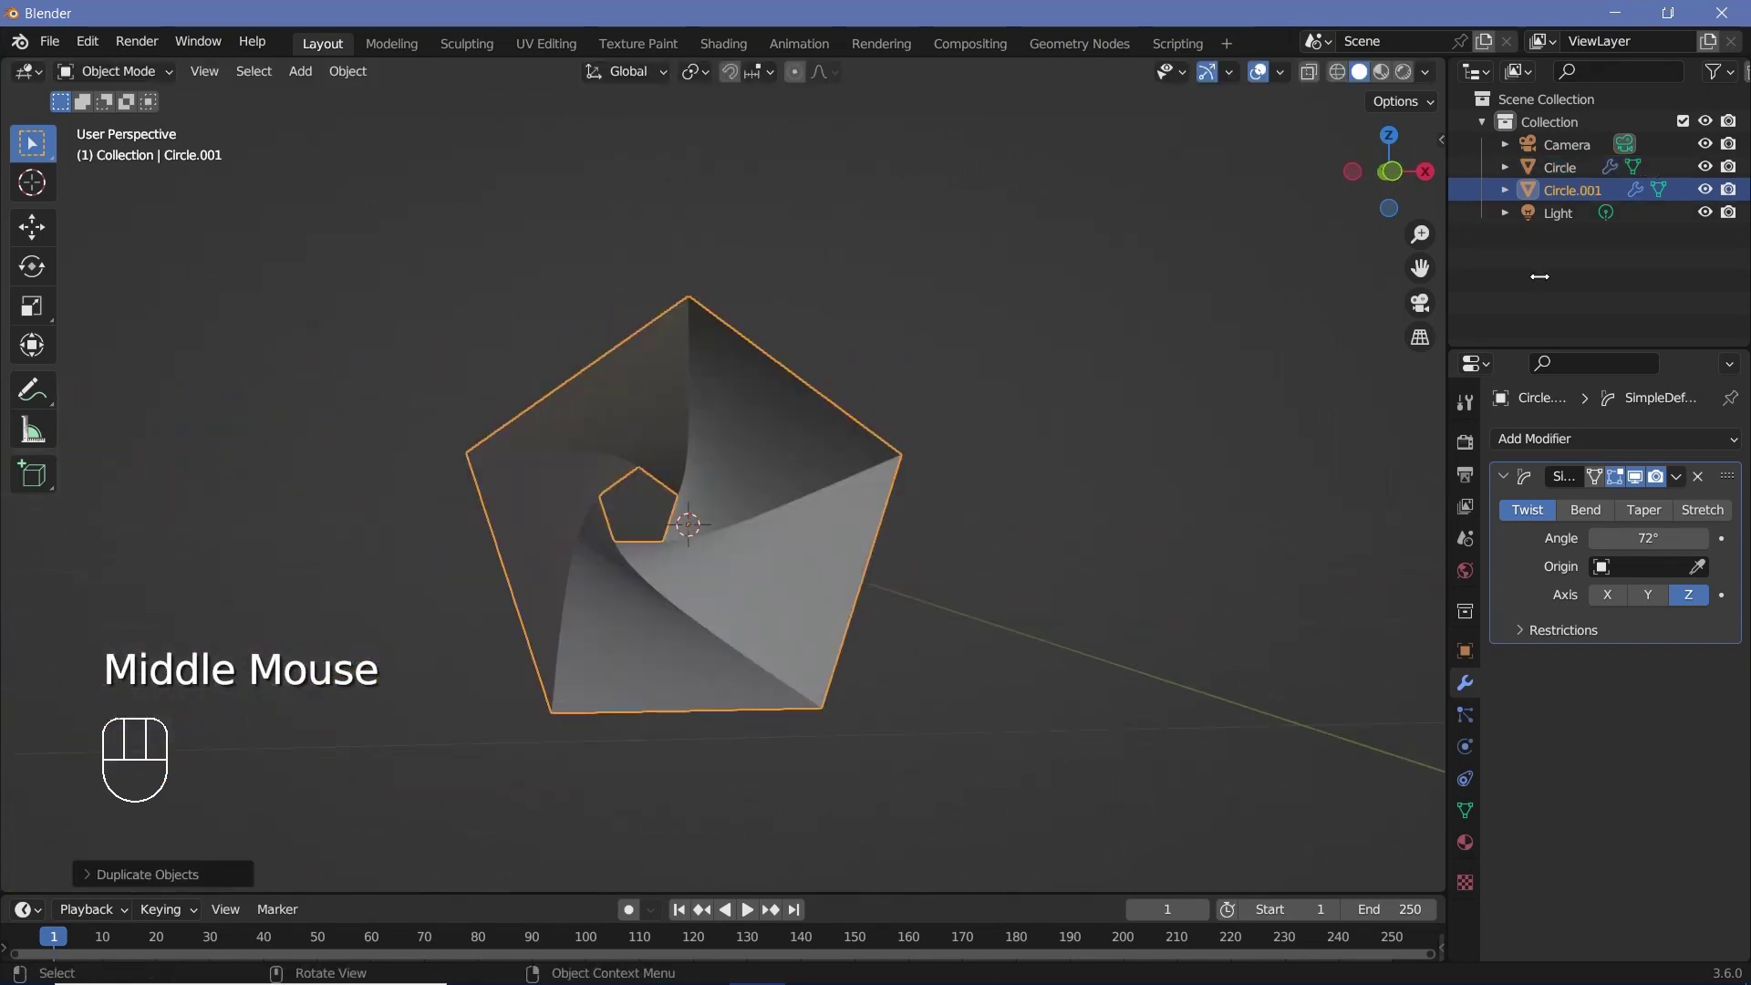
click(1703, 167)
click(1729, 167)
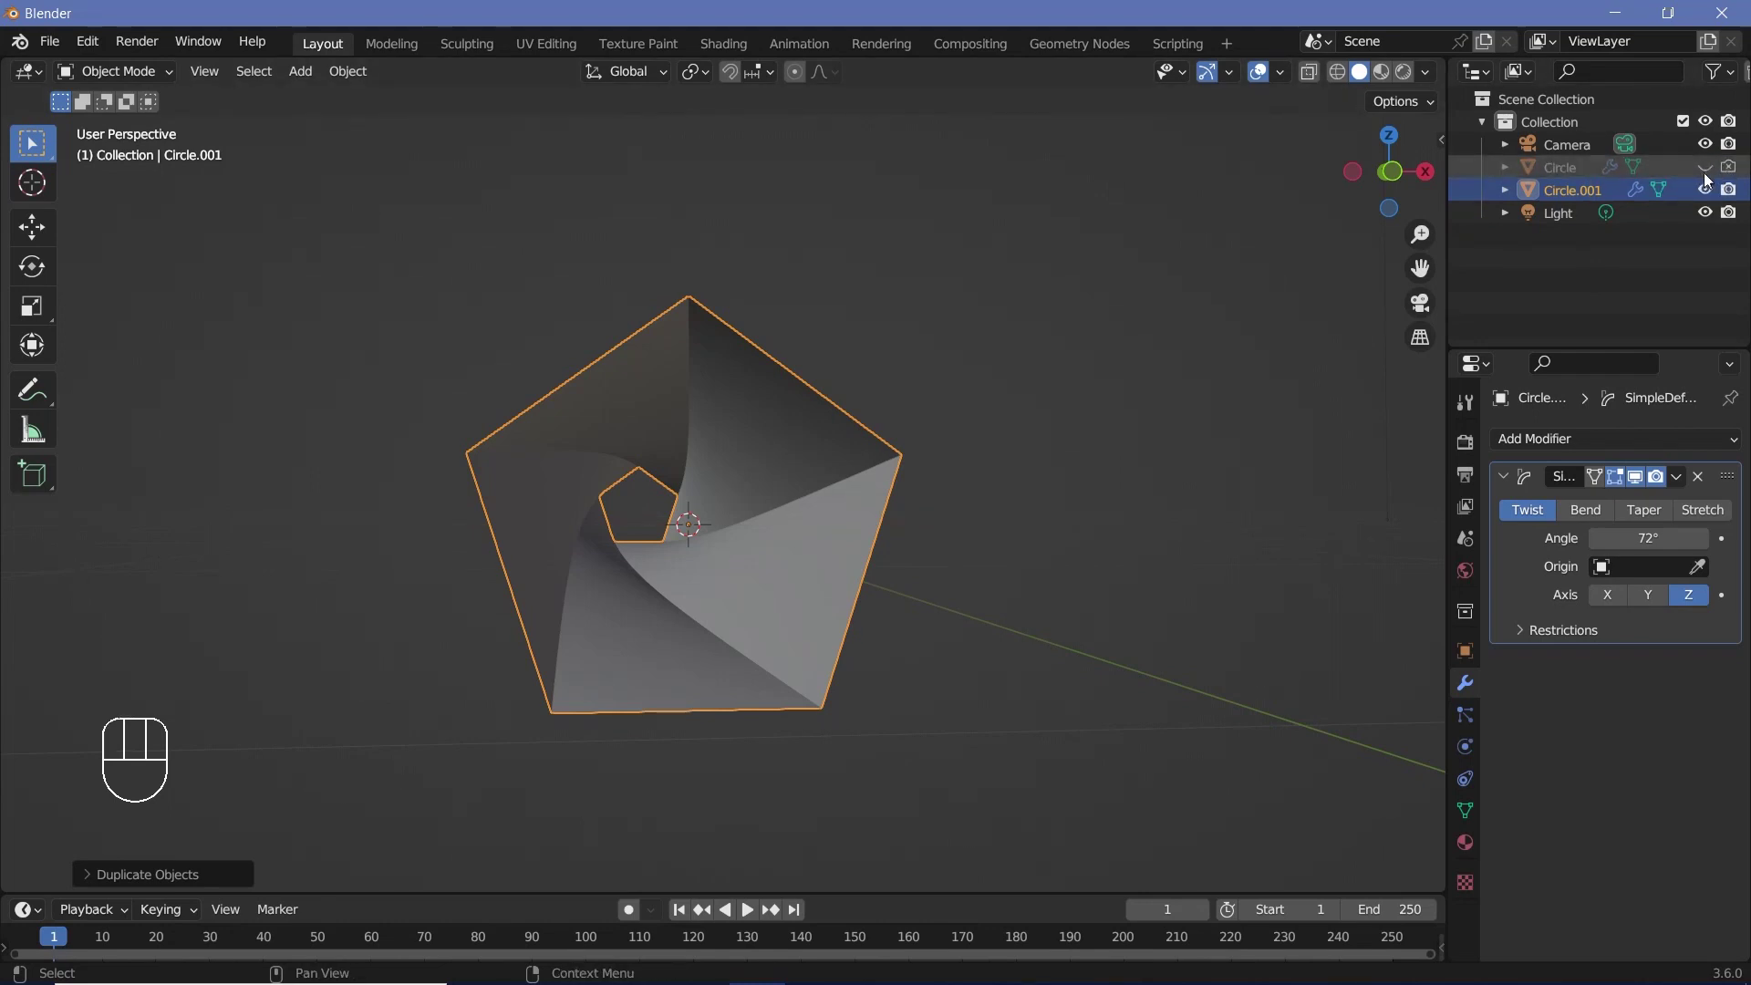
Enter Edit Mode on the duplicate in vertex select mode with nothing selected
key(Tab)
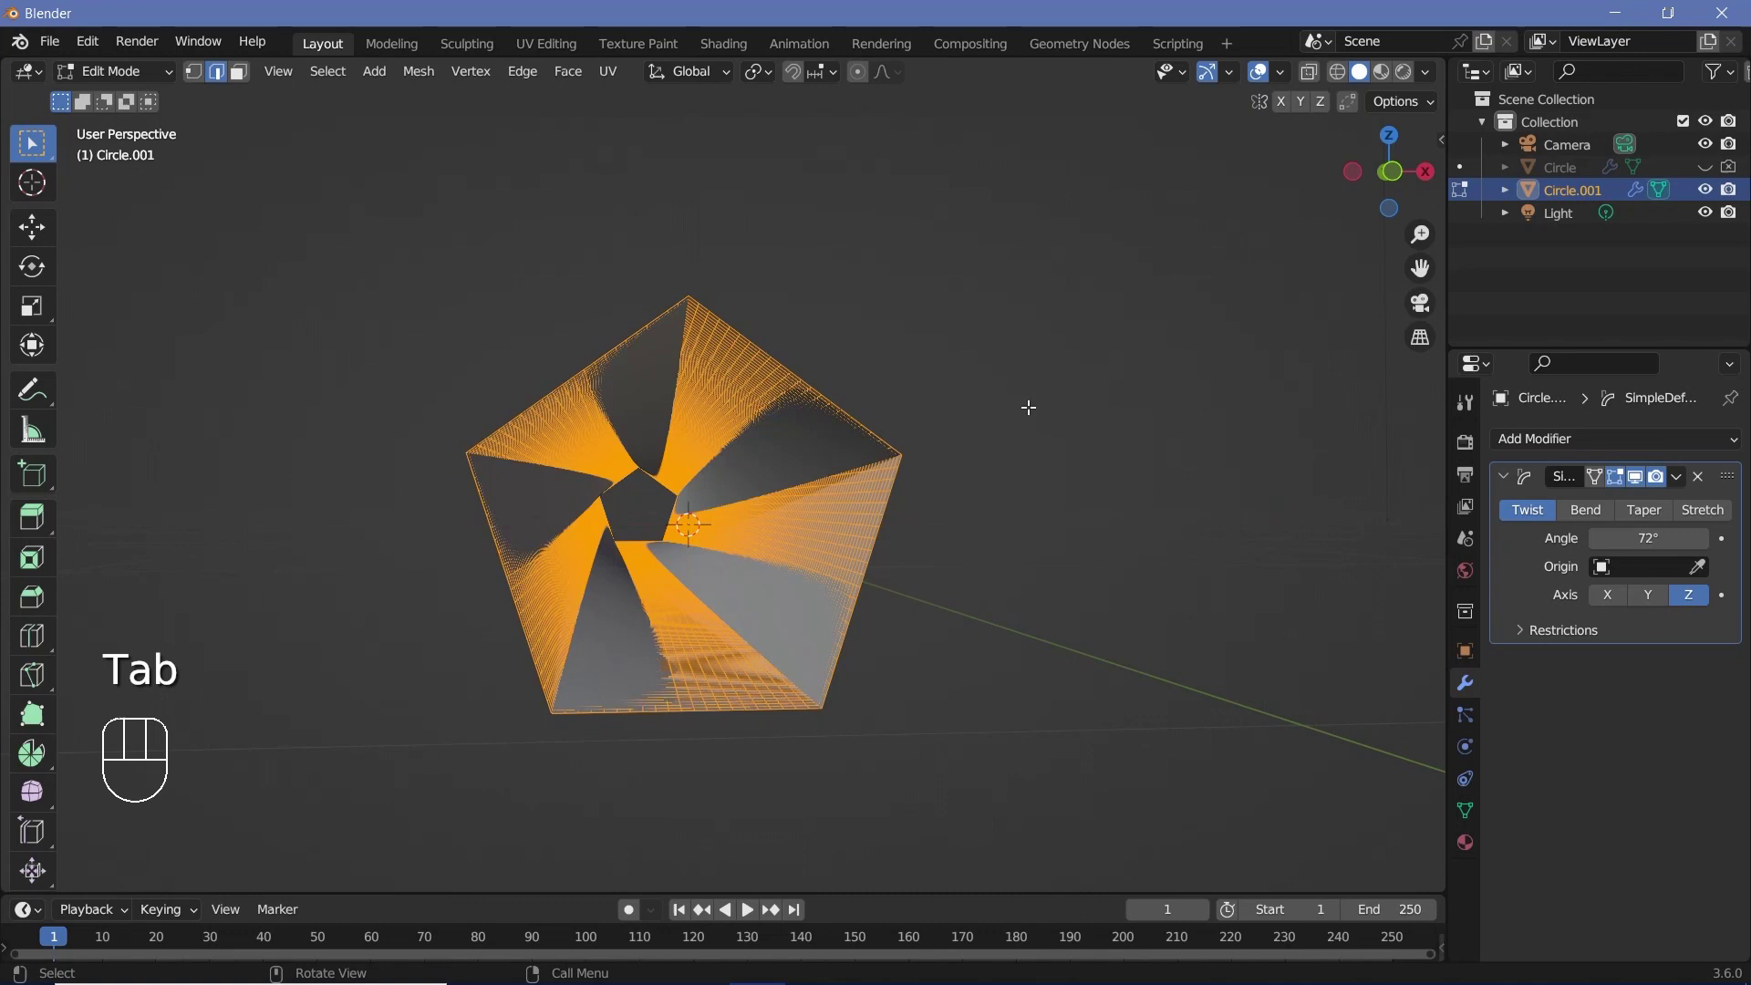
key(KP_1)
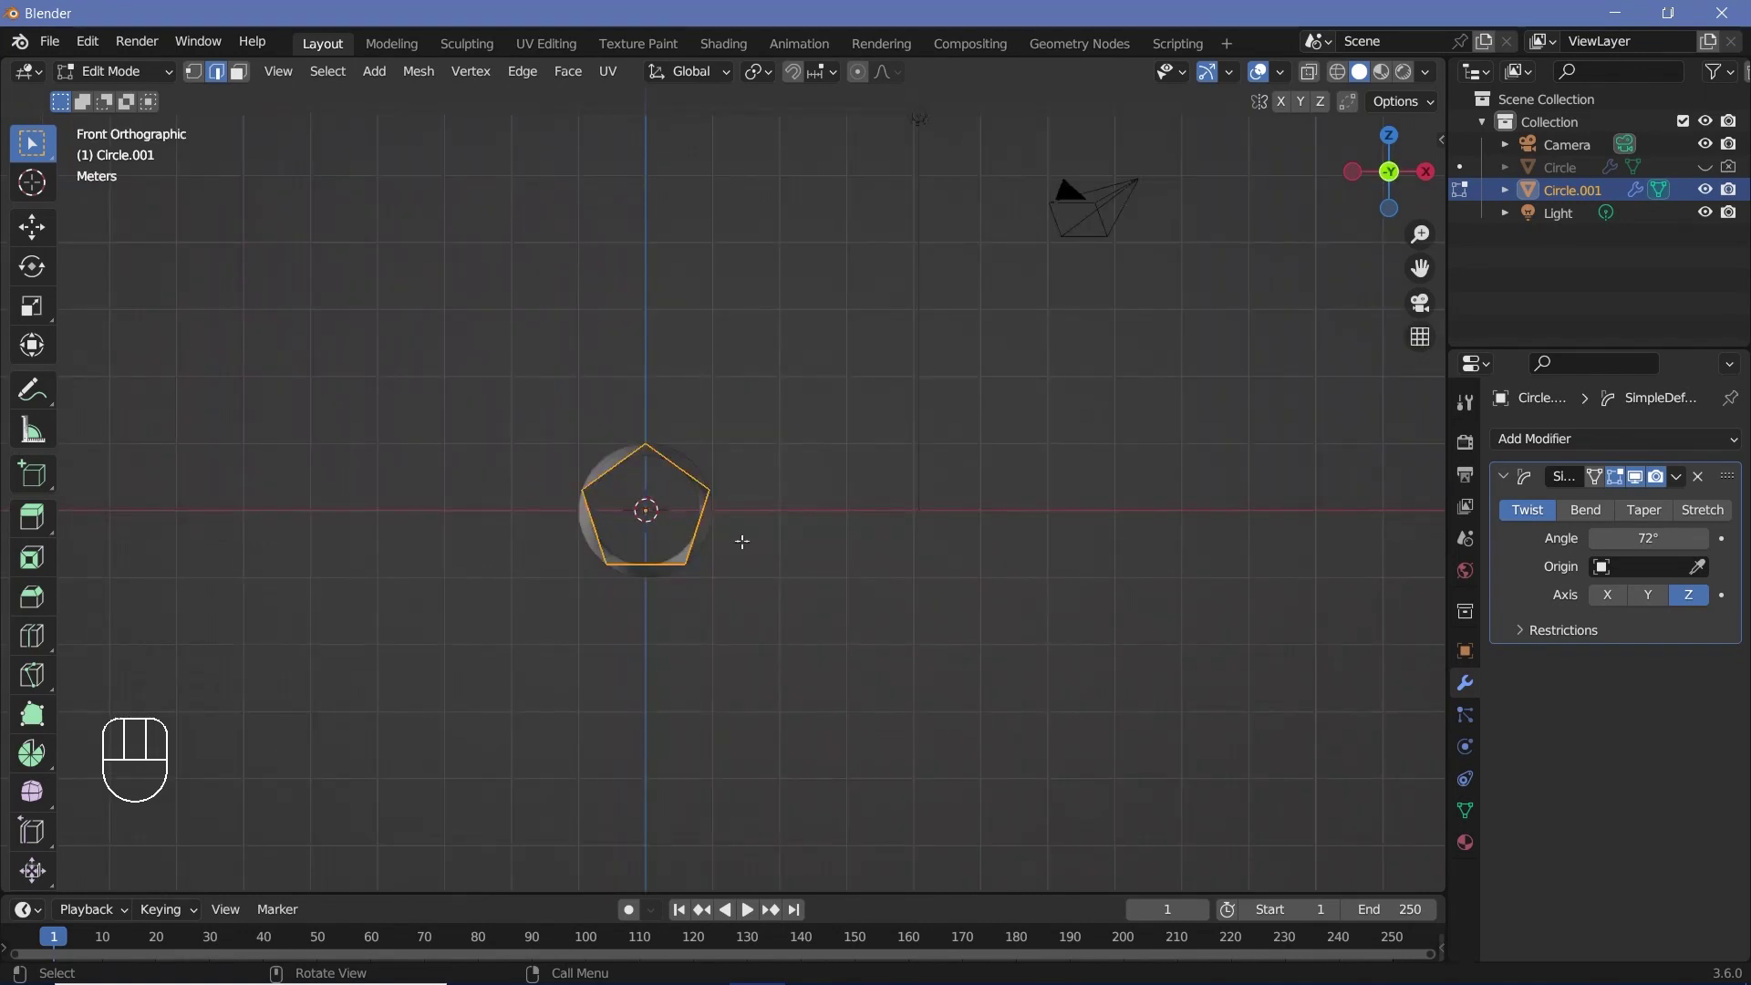
scroll(598, 488, up, 5)
shift+middle_drag(599, 489, 684, 475)
scroll(684, 475, up, 3)
shift+middle_drag(684, 474, 779, 453)
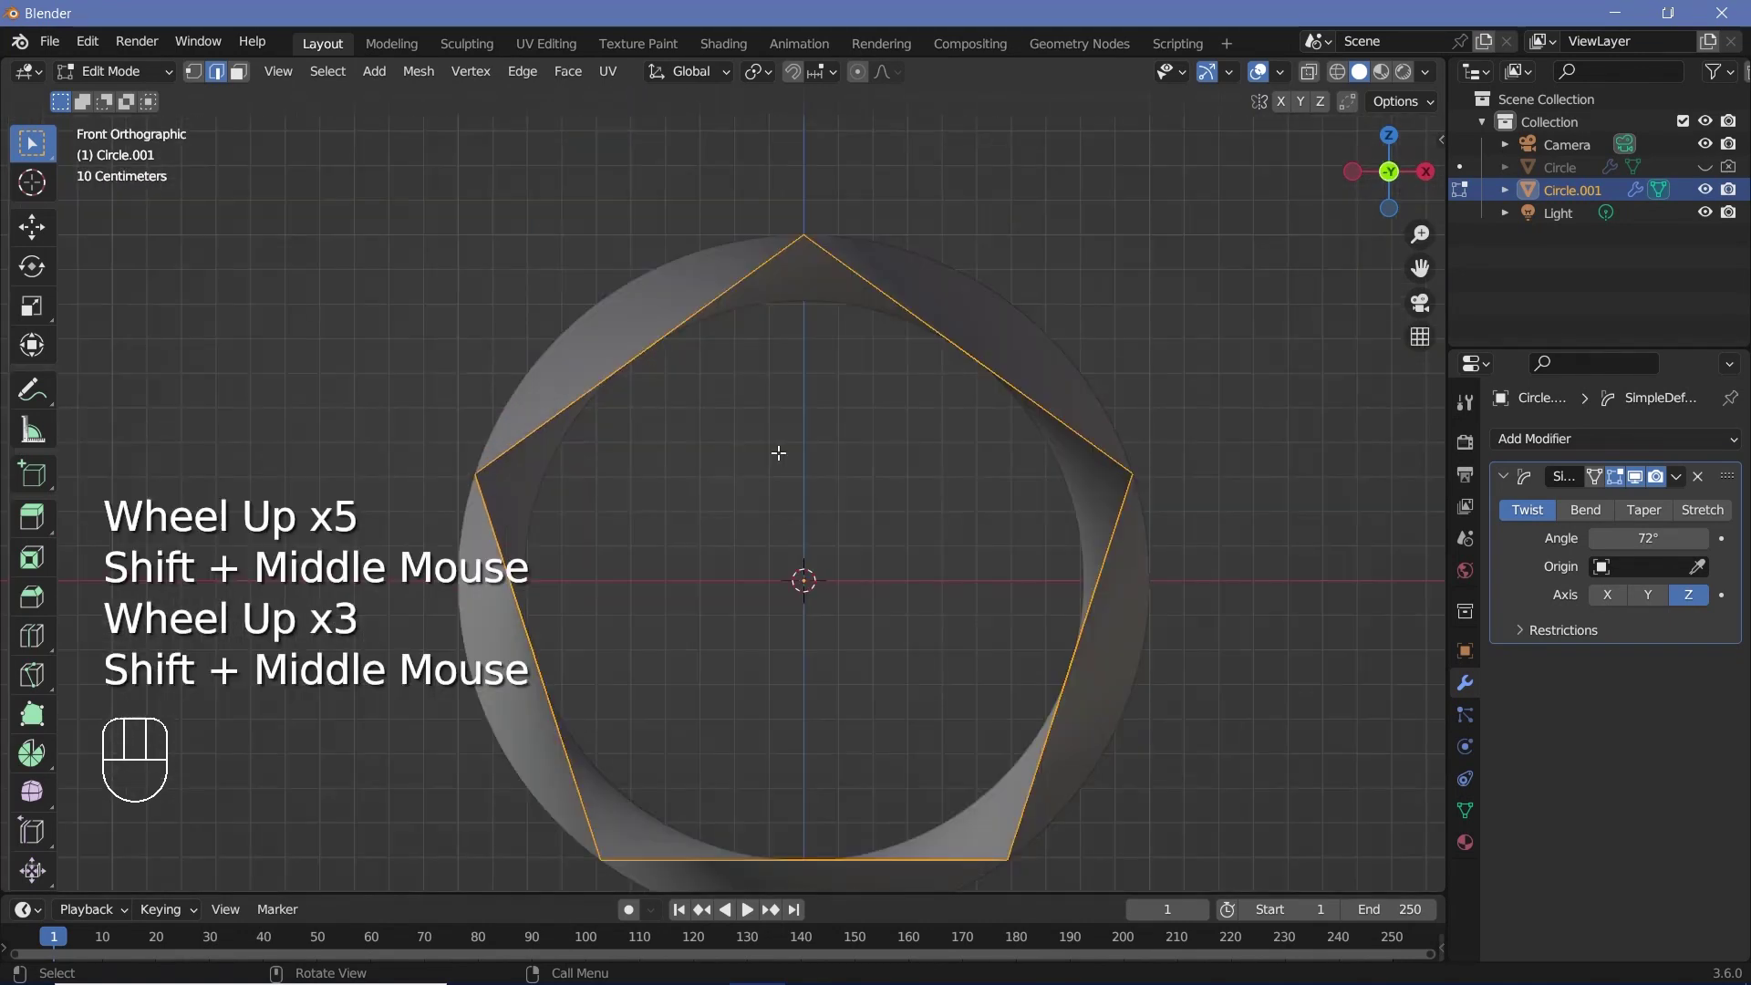
click(194, 71)
scroll(644, 375, up, 1)
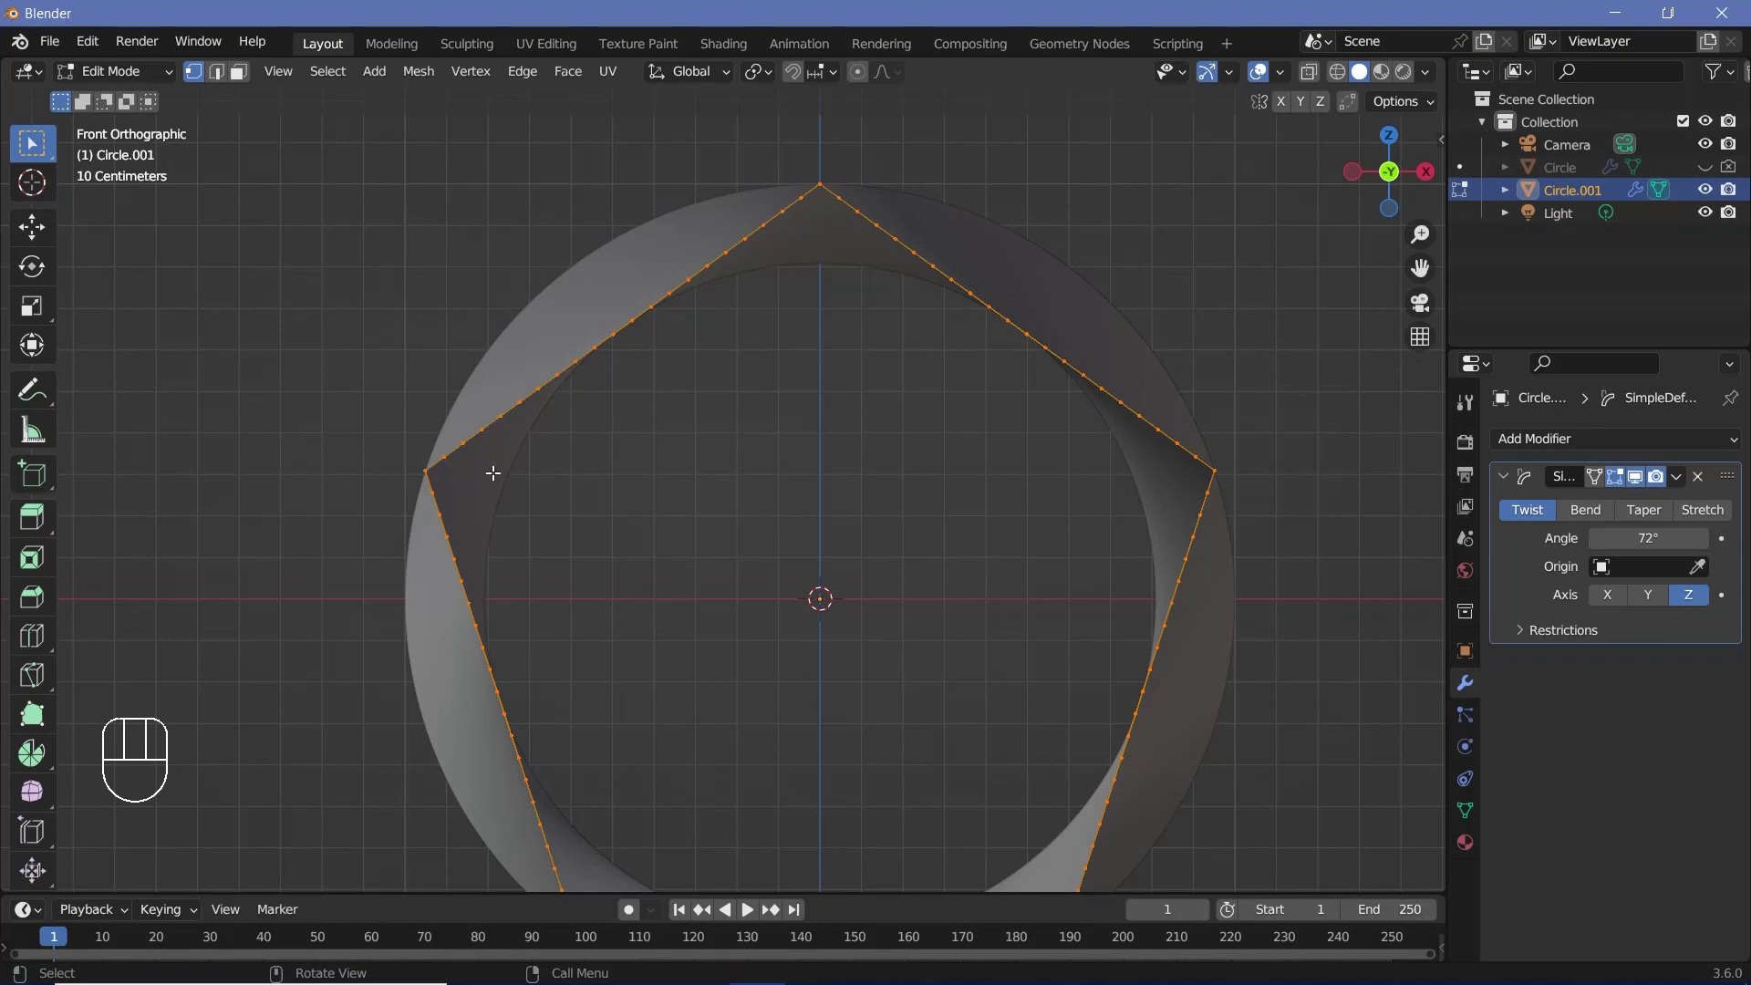
key(a)
key(a)
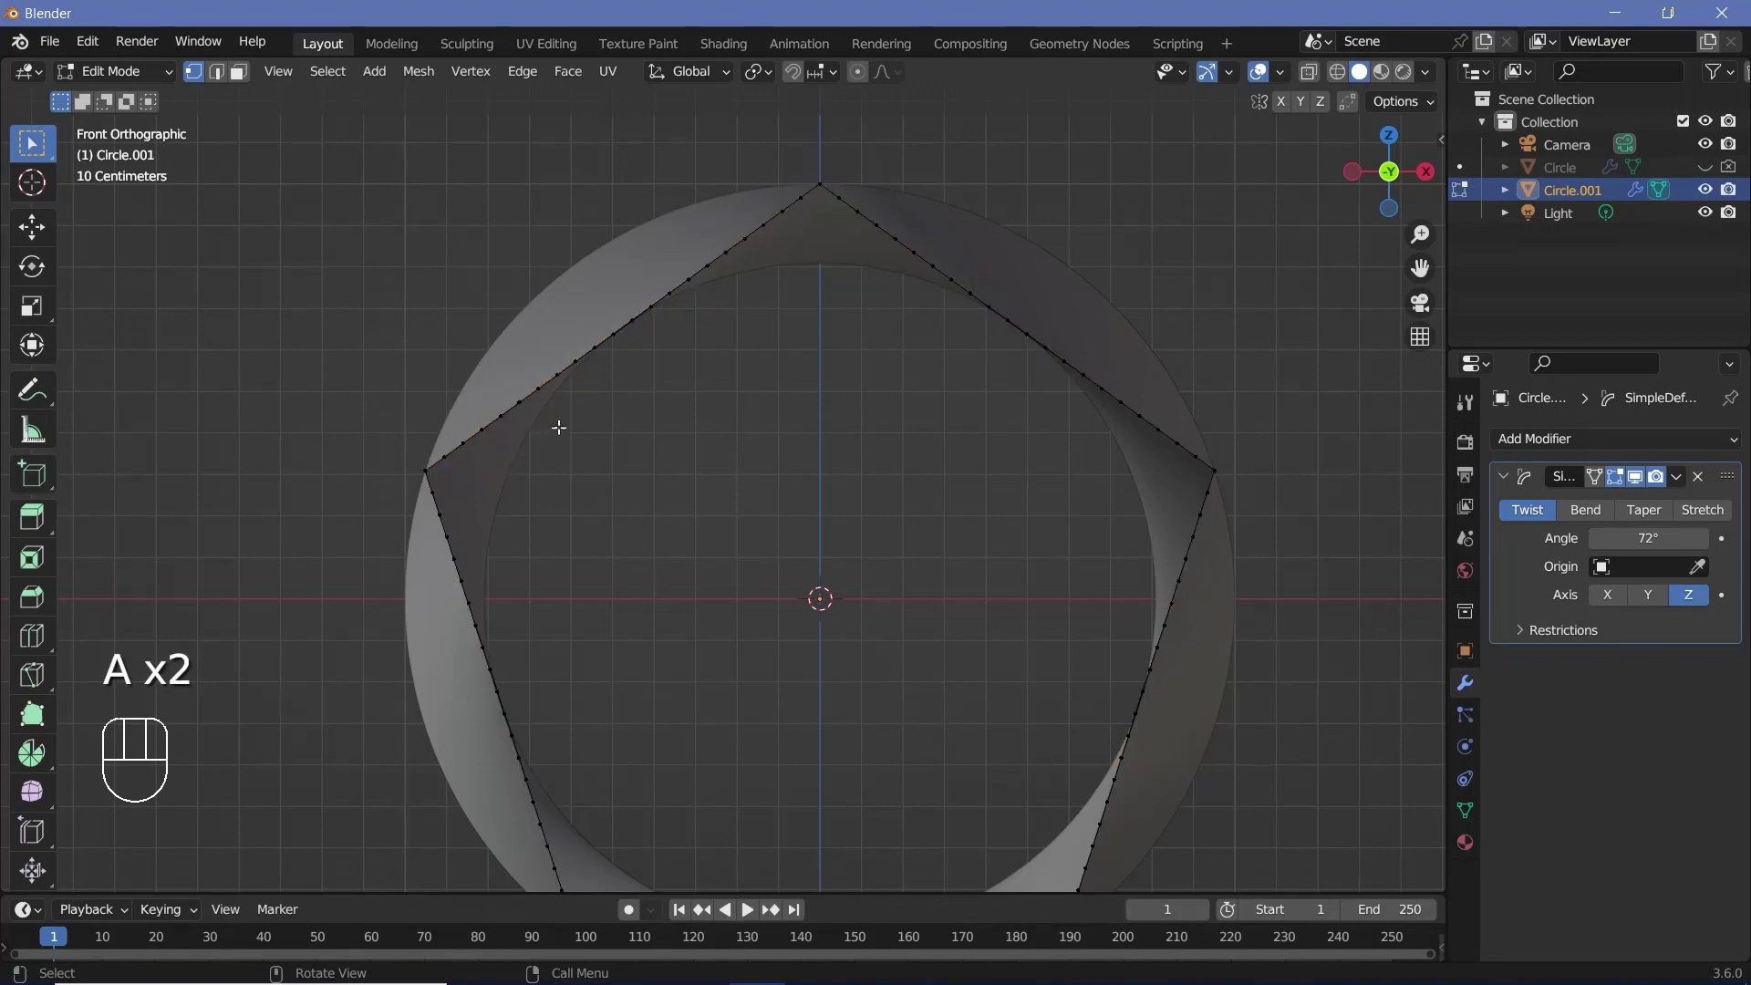
middle_drag(559, 428, 1000, 786)
scroll(693, 474, down, 8)
scroll(930, 591, up, 4)
scroll(930, 591, down, 1)
shift+scroll(930, 591, down, 1)
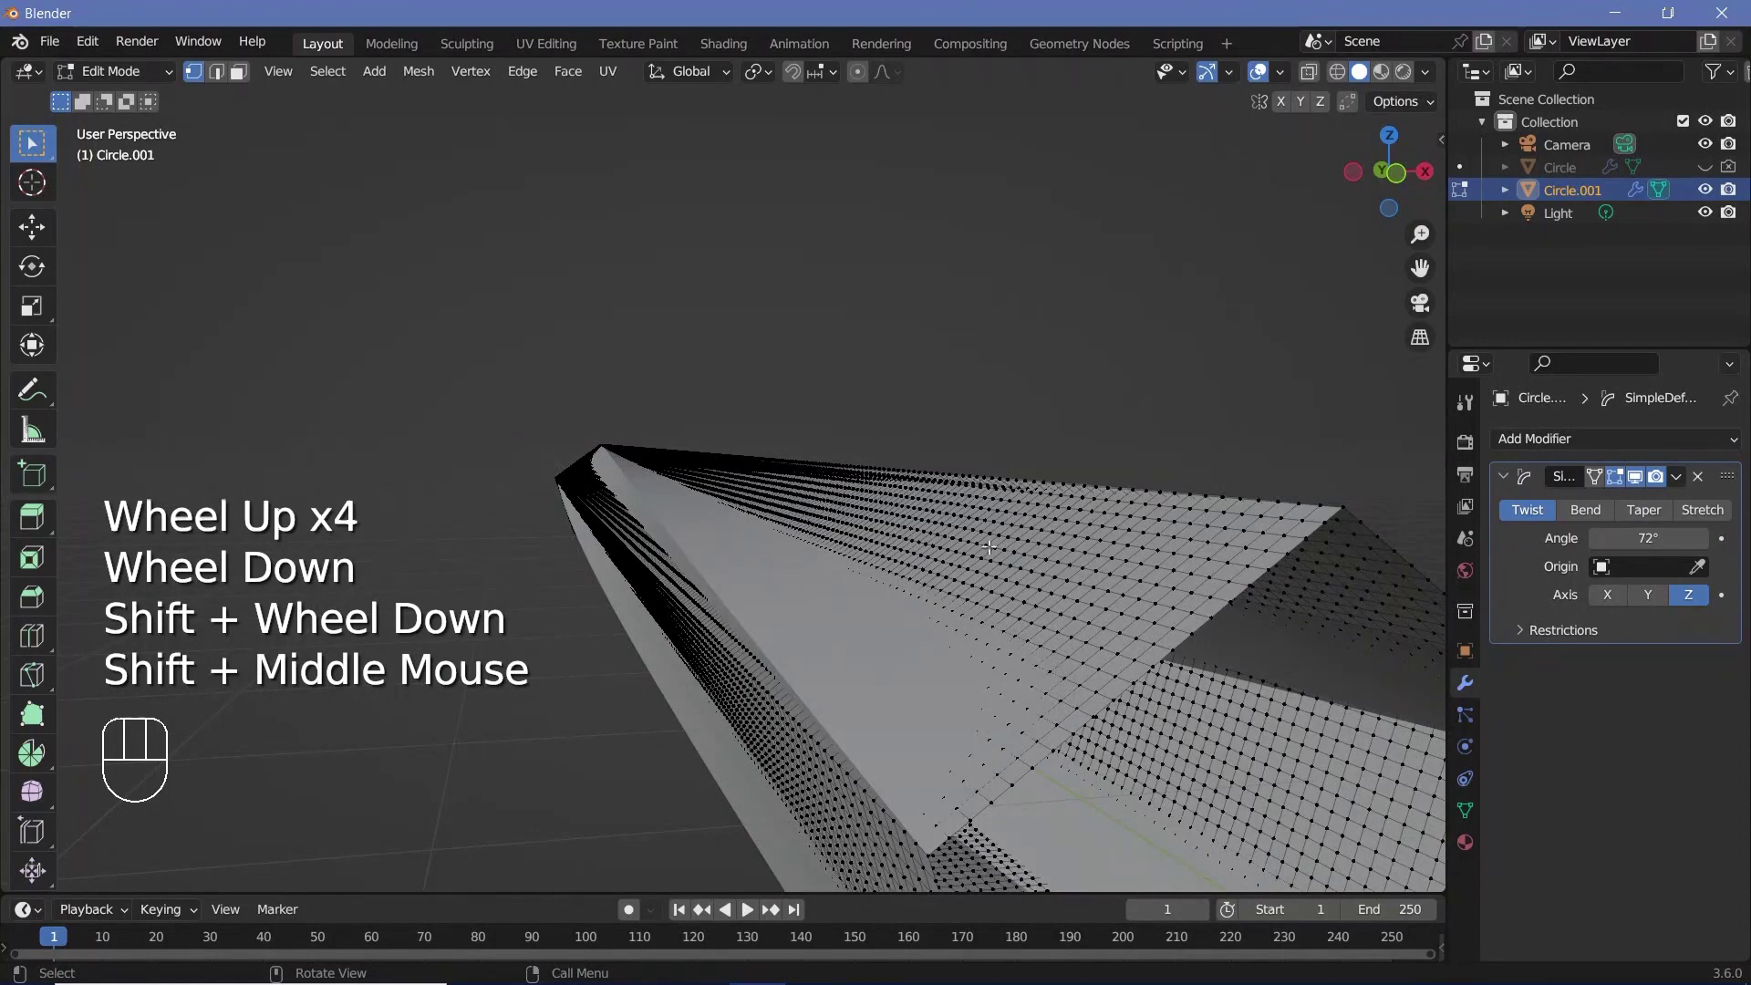
Enable X-ray and box-select a strip of tunnel vertices from the front view
click(1307, 79)
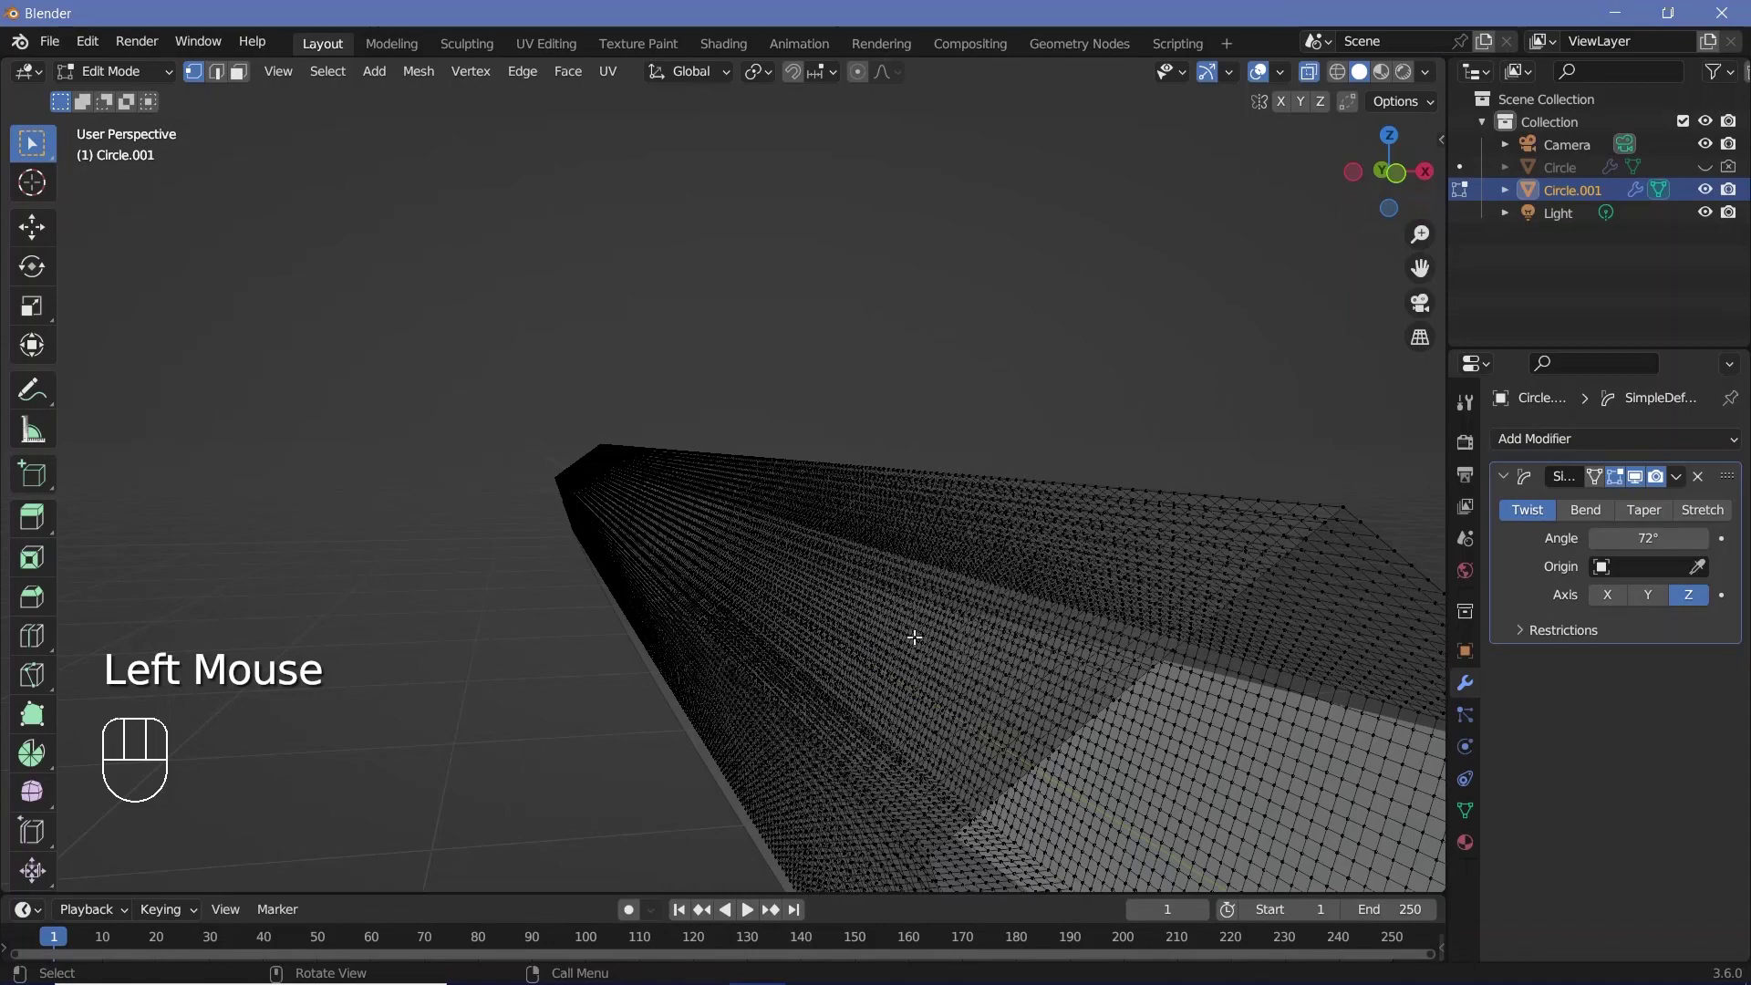
key(KP_1)
scroll(520, 520, up, 2)
shift+drag(599, 407, 642, 447)
middle_drag(642, 446, 644, 472)
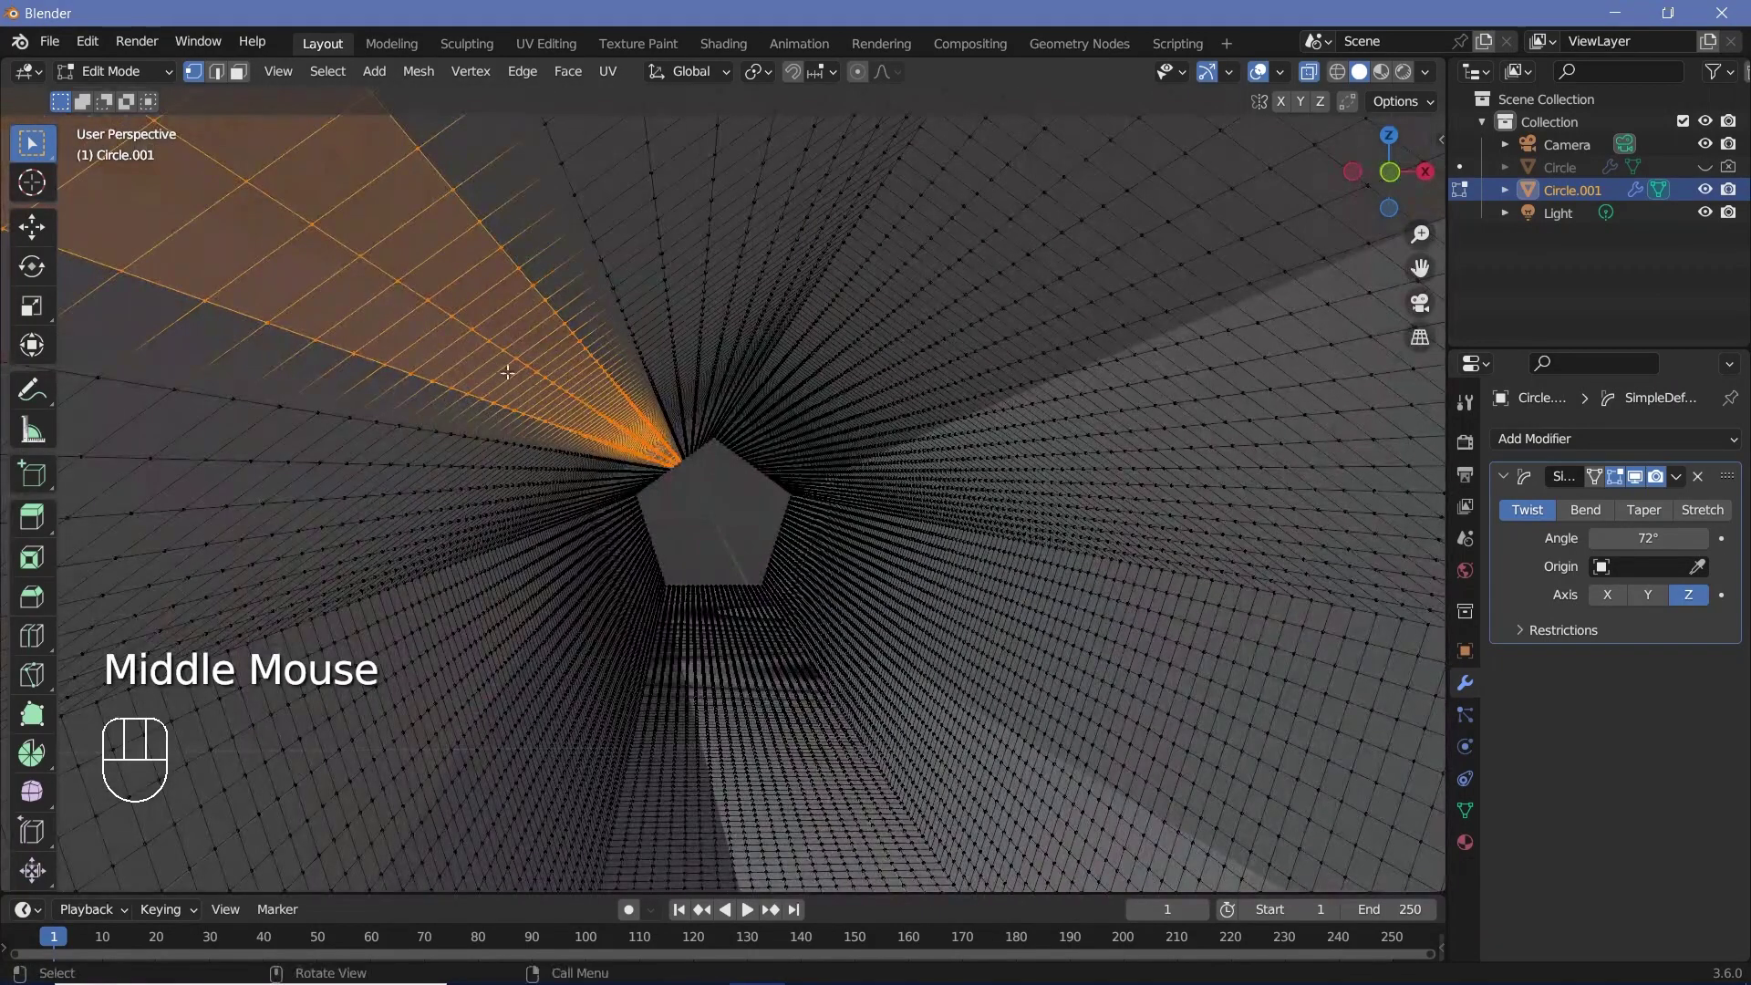
scroll(733, 454, down, 2)
key(KP_7)
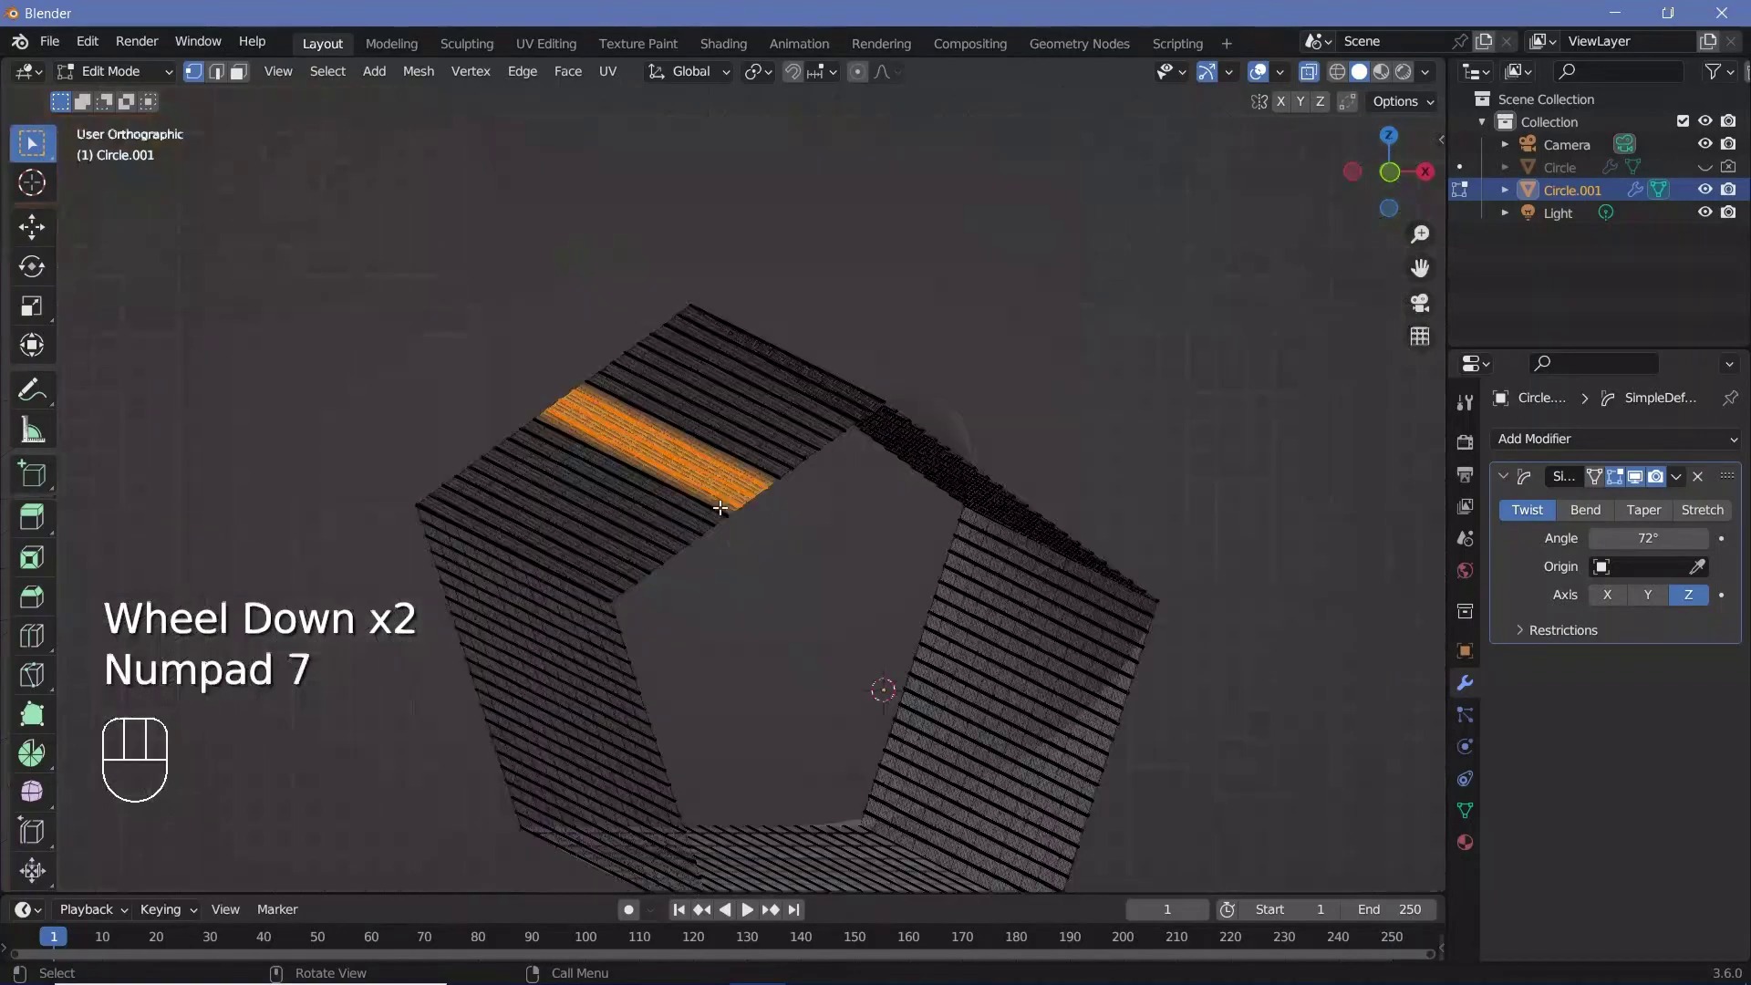
In front view, clear the selection and circle-select the upper-left edge toward the top corner
key(KP_1)
scroll(719, 504, up, 2)
click(457, 461)
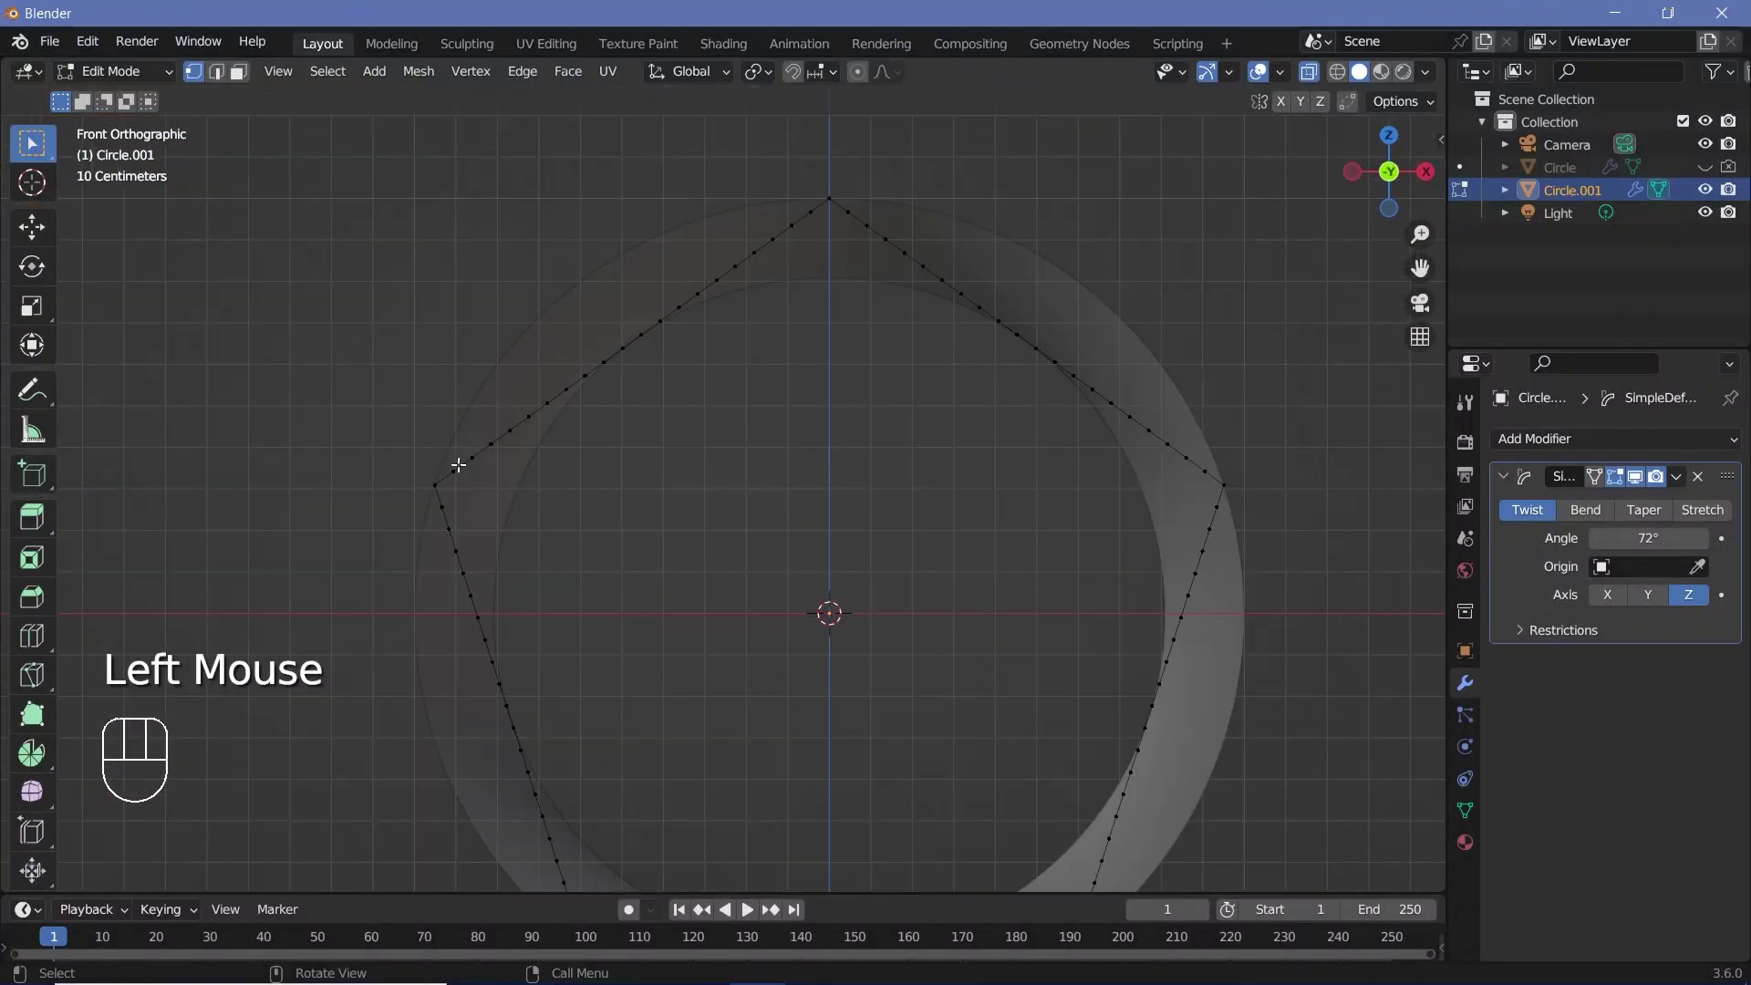
key(c)
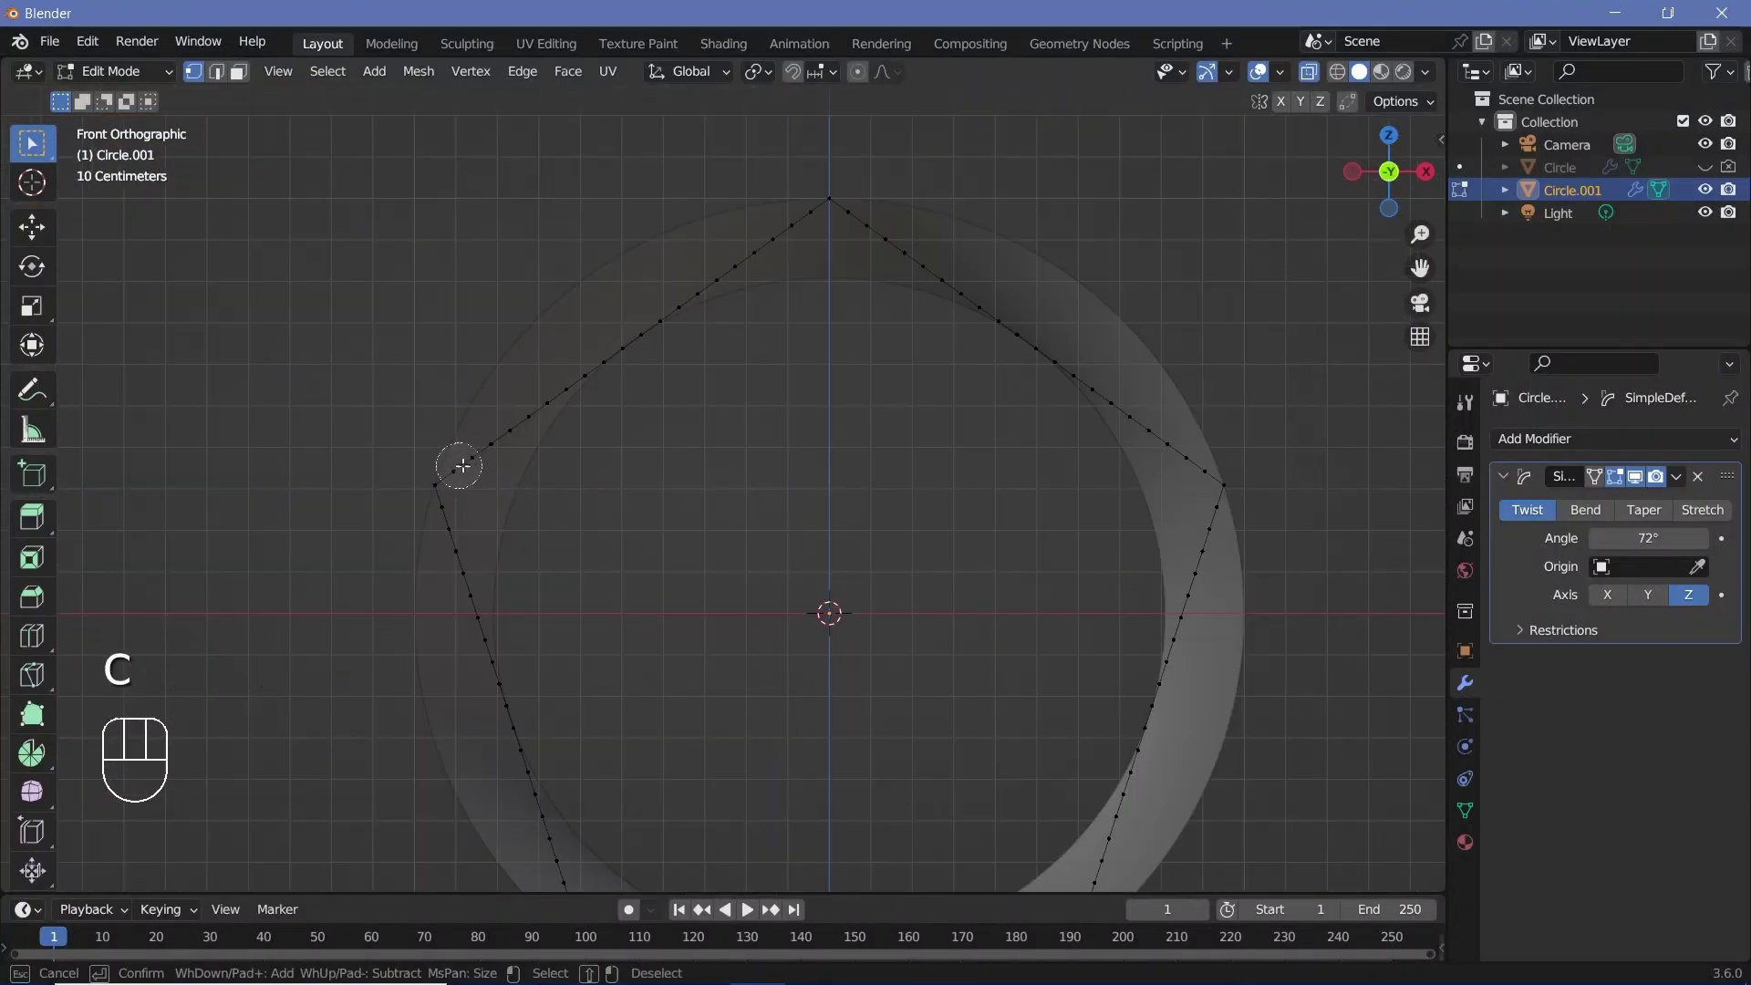
drag(458, 469, 604, 364)
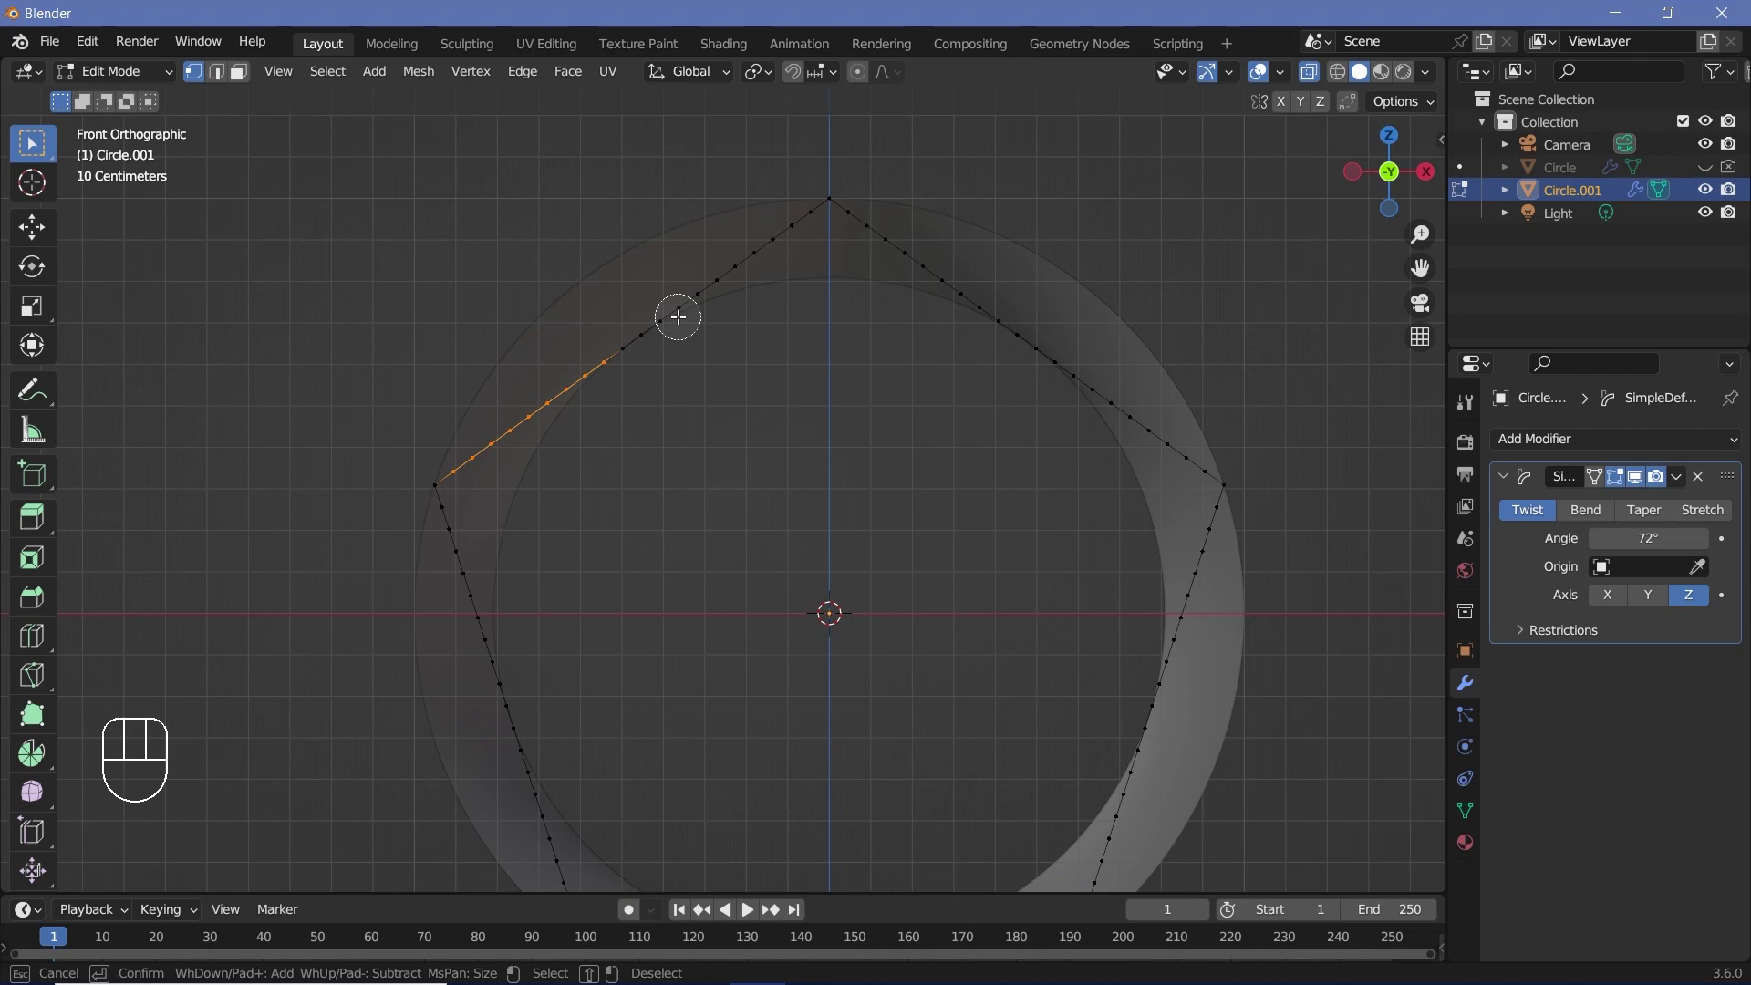
drag(836, 258, 575, 550)
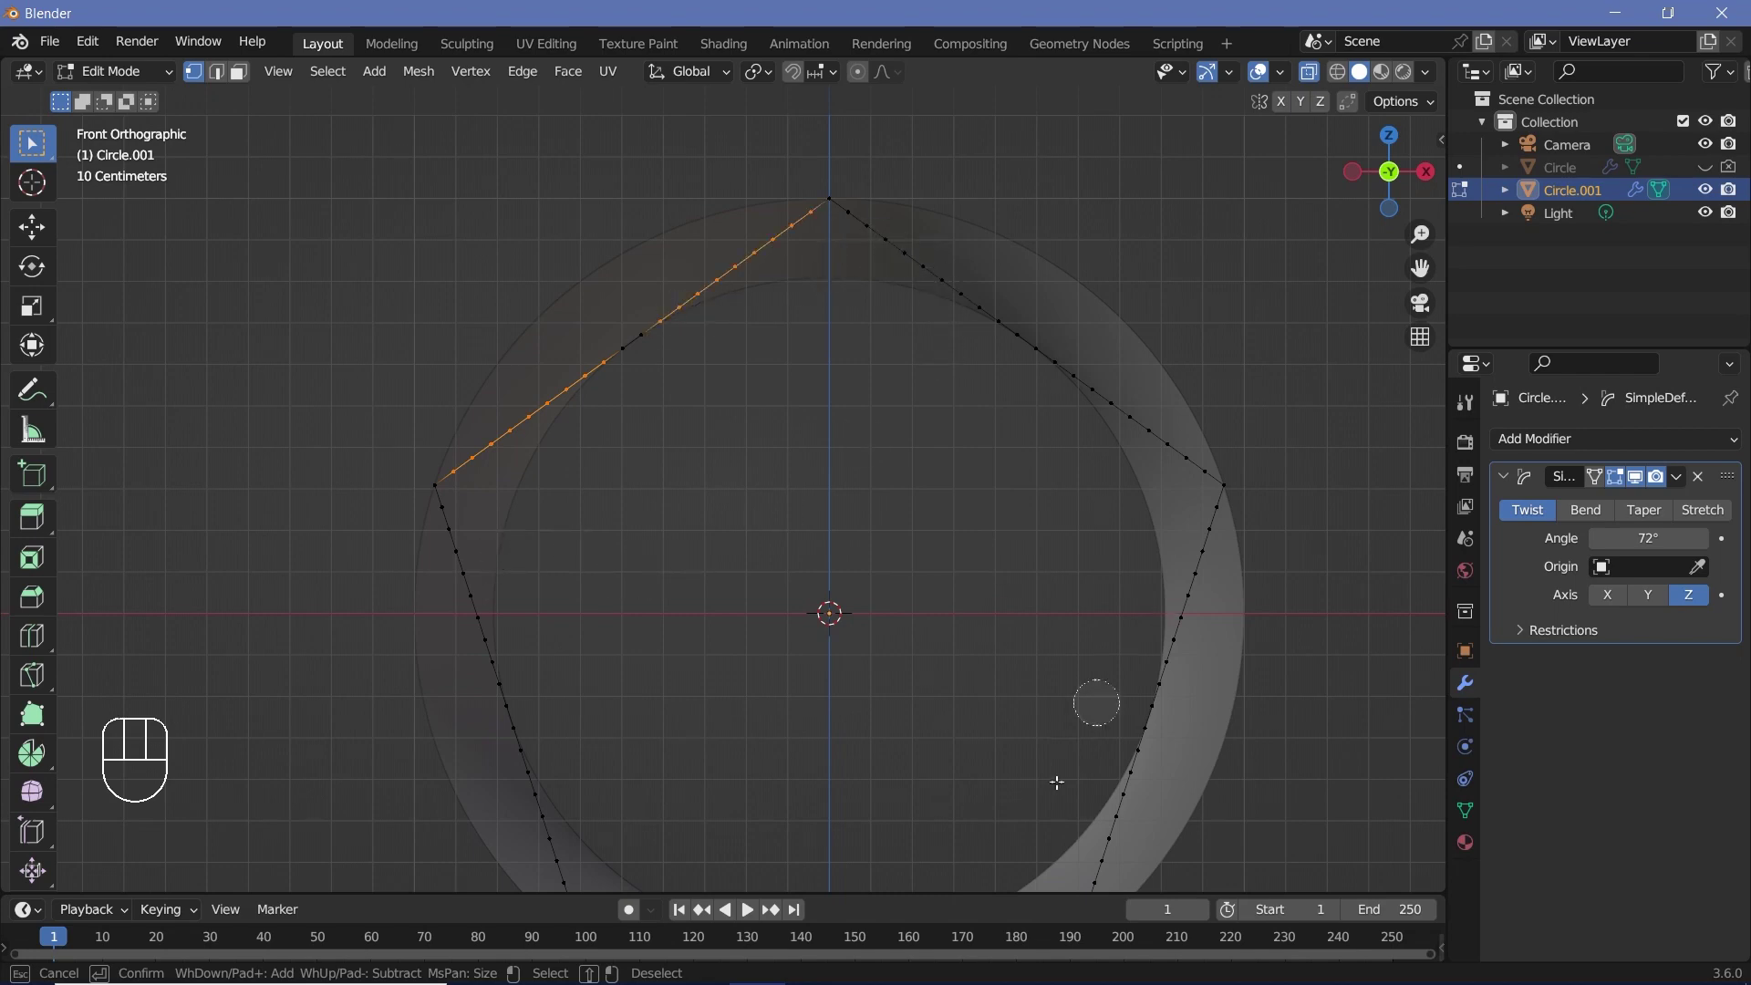
Circle-select the right, bottom and left edge vertices, leaving five small gaps
shift+scroll(801, 614, down, 1)
shift+middle_drag(802, 614, 784, 548)
ctrl+middle_drag(784, 547, 797, 481)
key(c)
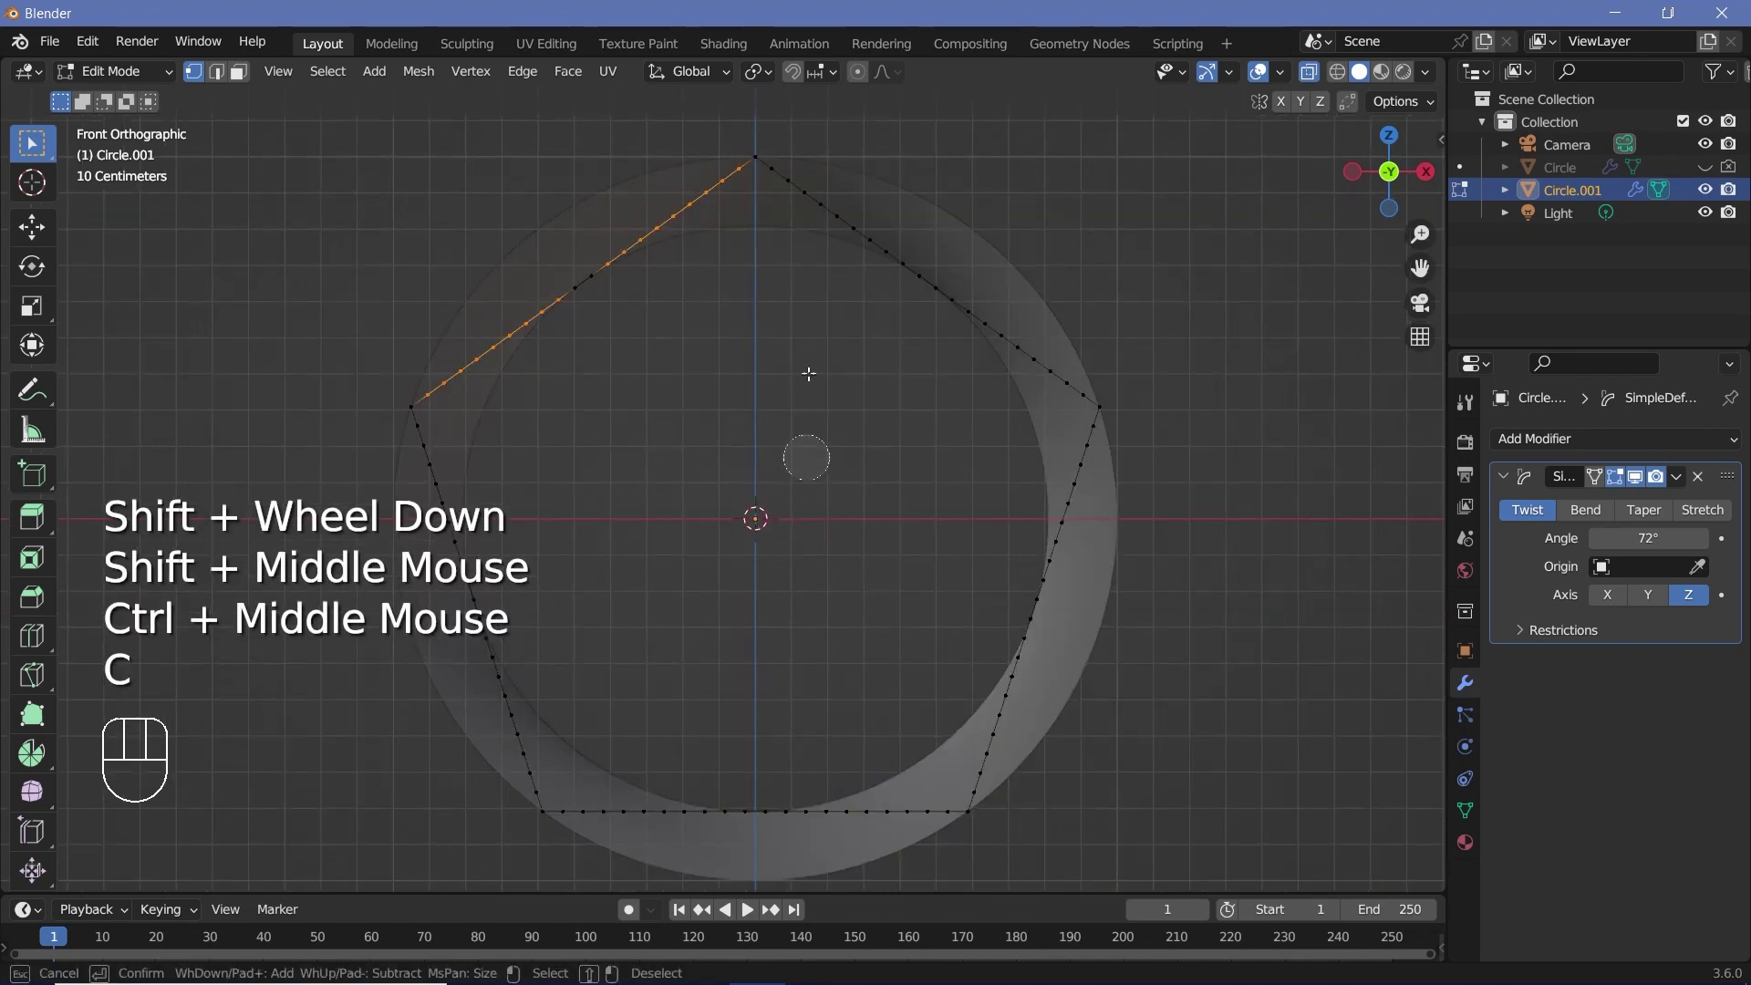
mouse_move(808, 461)
mouse_down()
mouse_move(977, 779)
mouse_move(955, 802)
mouse_move(575, 825)
mouse_up()
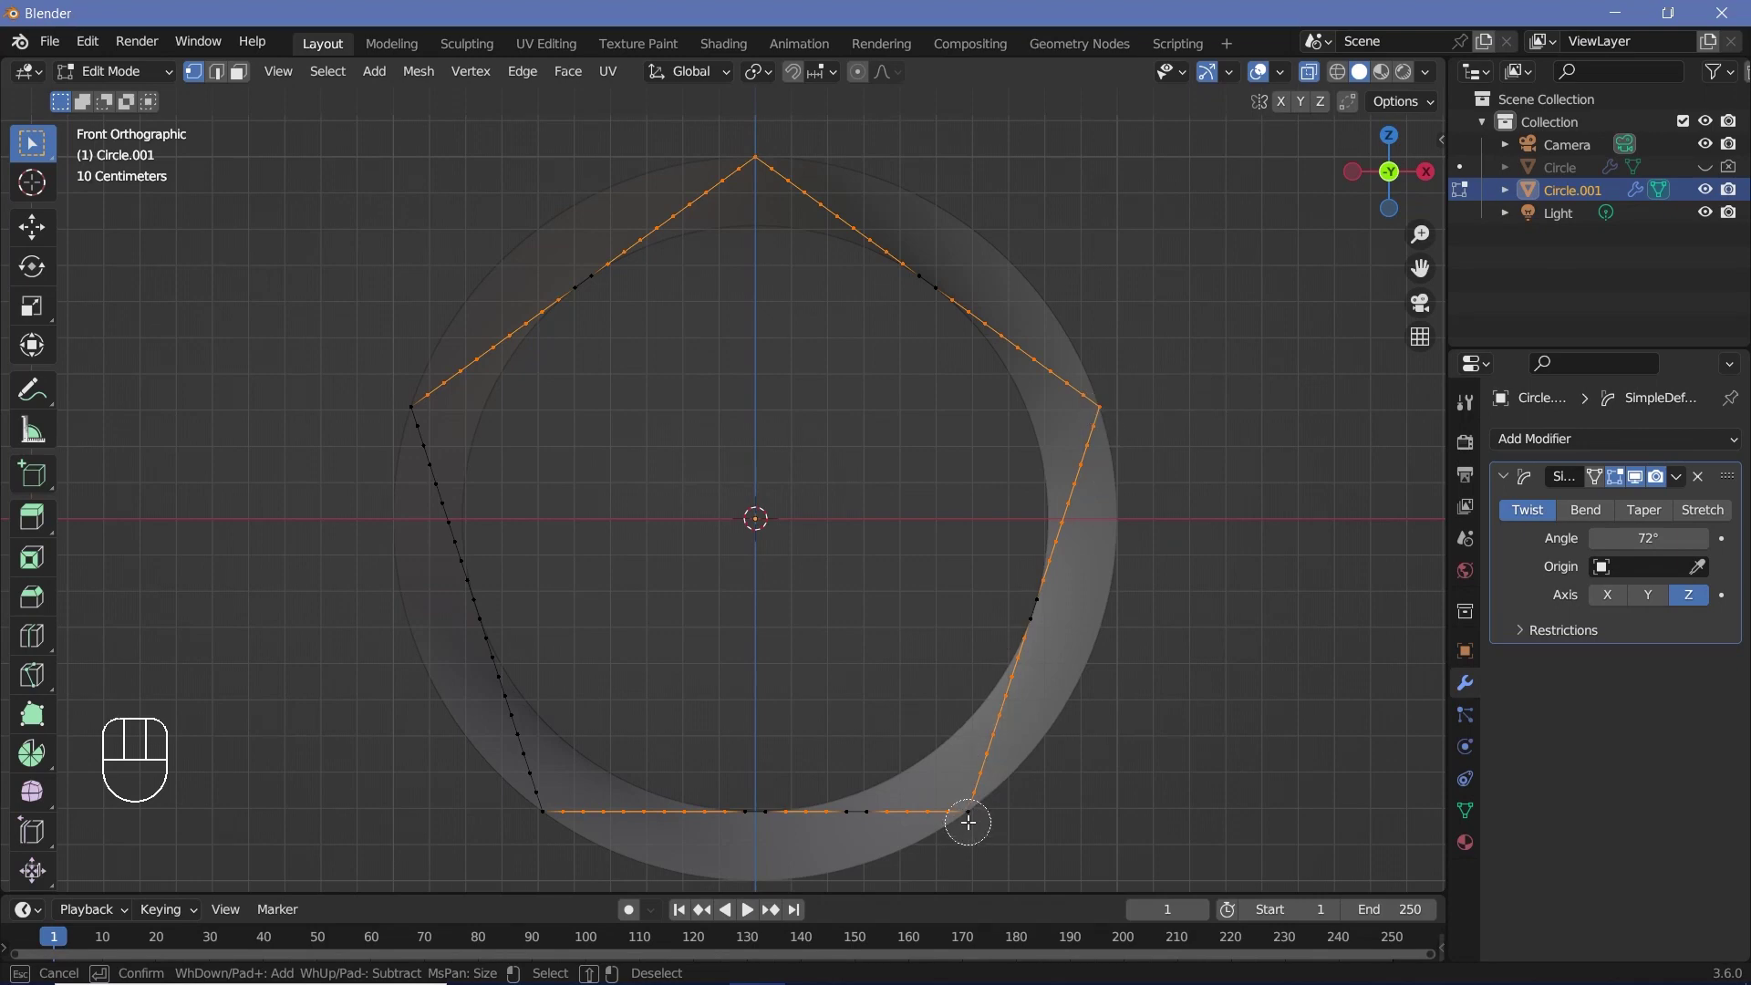
mouse_move(968, 822)
mouse_down()
mouse_move(551, 820)
mouse_move(725, 406)
mouse_up()
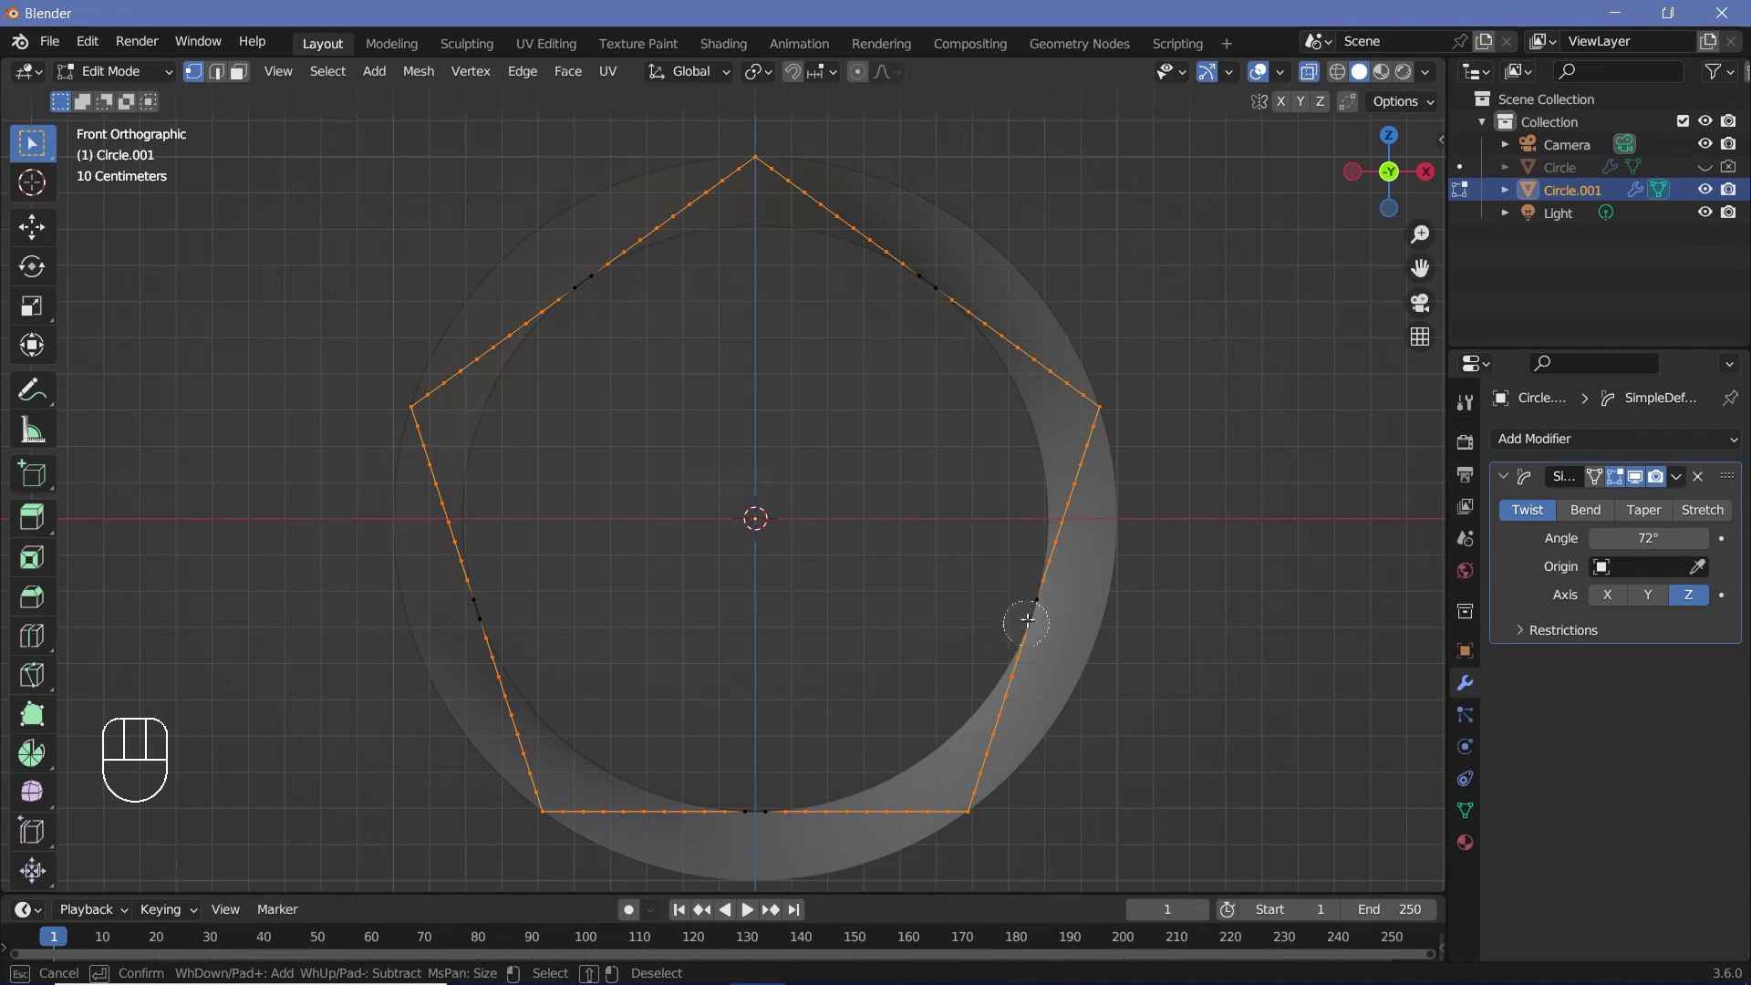
right_click(593, 606)
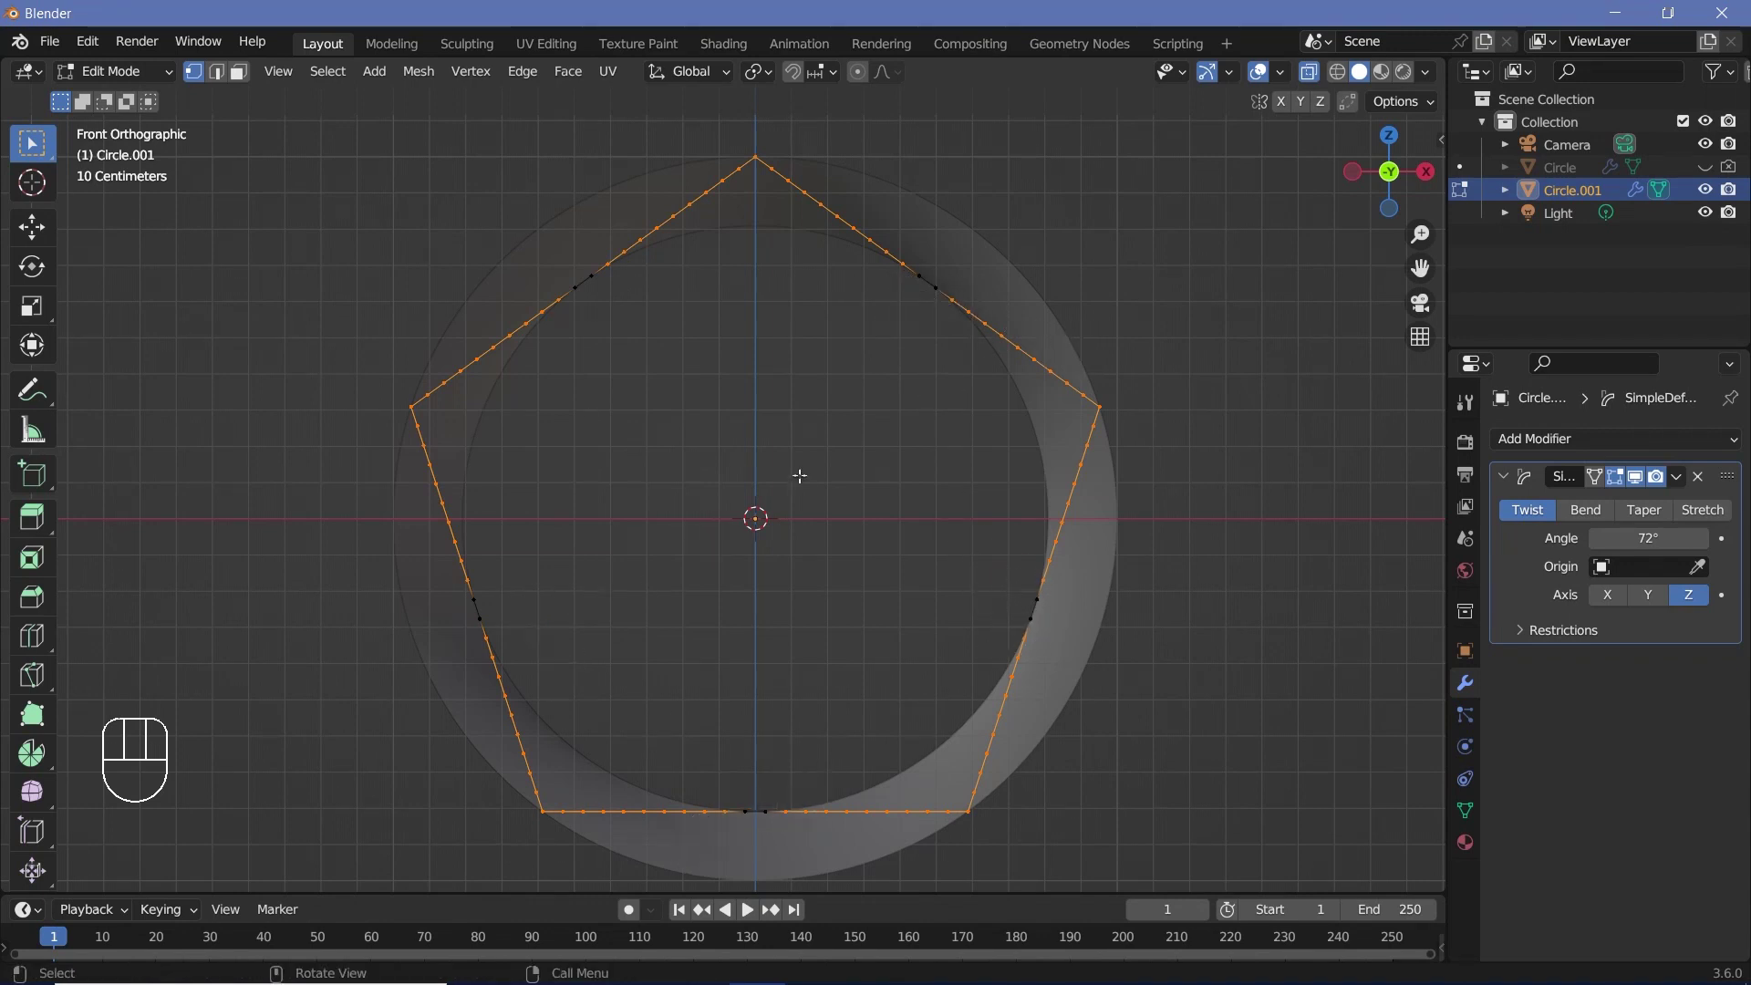
Delete the selected vertices, leaving five thin twisted strips
key(x)
click(815, 507)
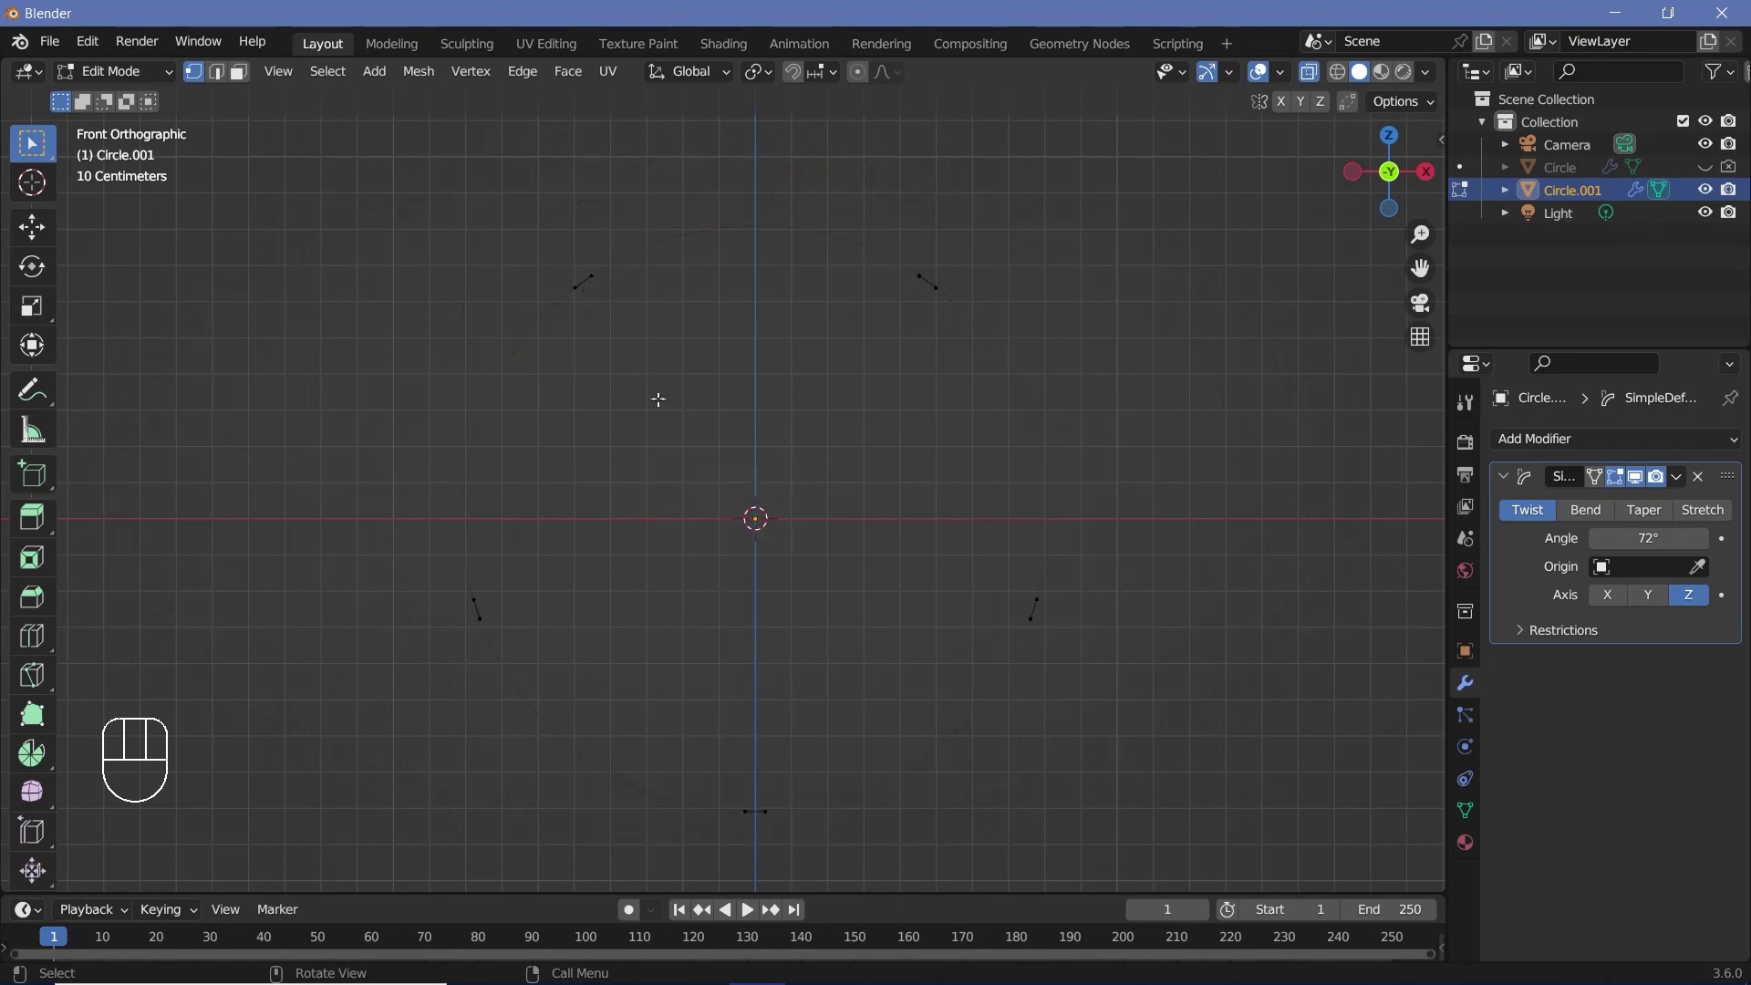
middle_drag(658, 399, 703, 456)
scroll(649, 391, down, 6)
Return to Object Mode and make the original Circle visible again
key(Tab)
middle_drag(702, 456, 723, 528)
scroll(762, 520, up, 3)
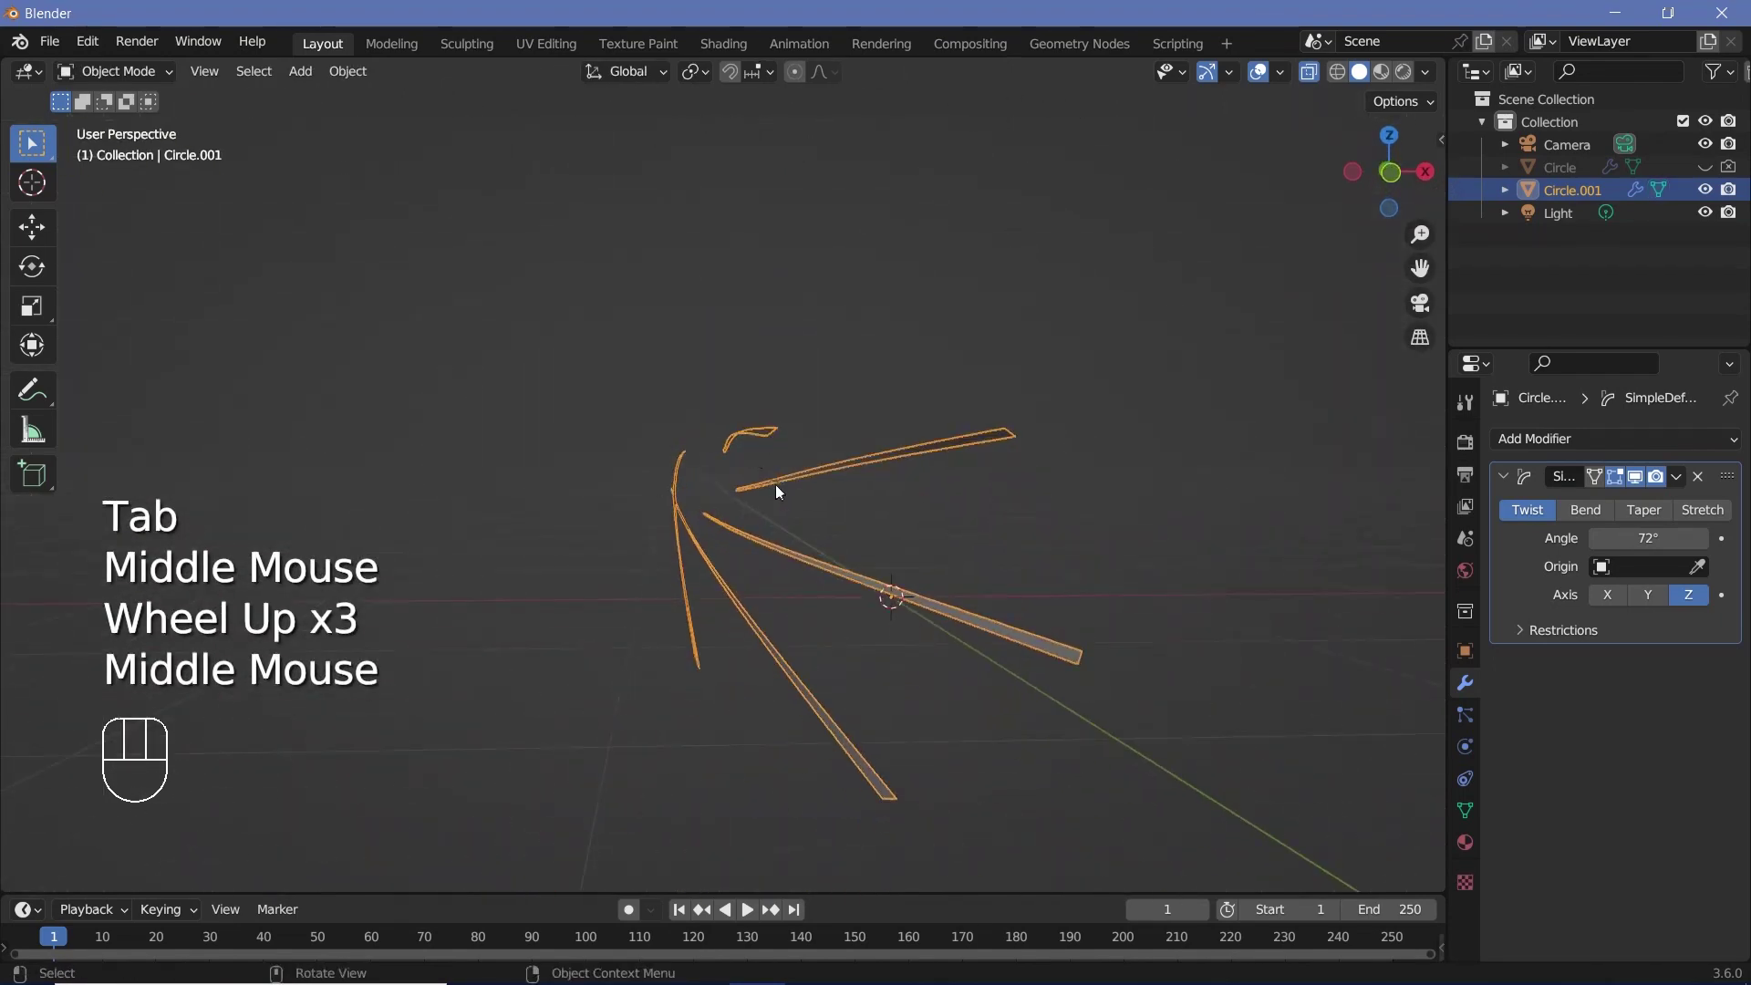
click(1706, 167)
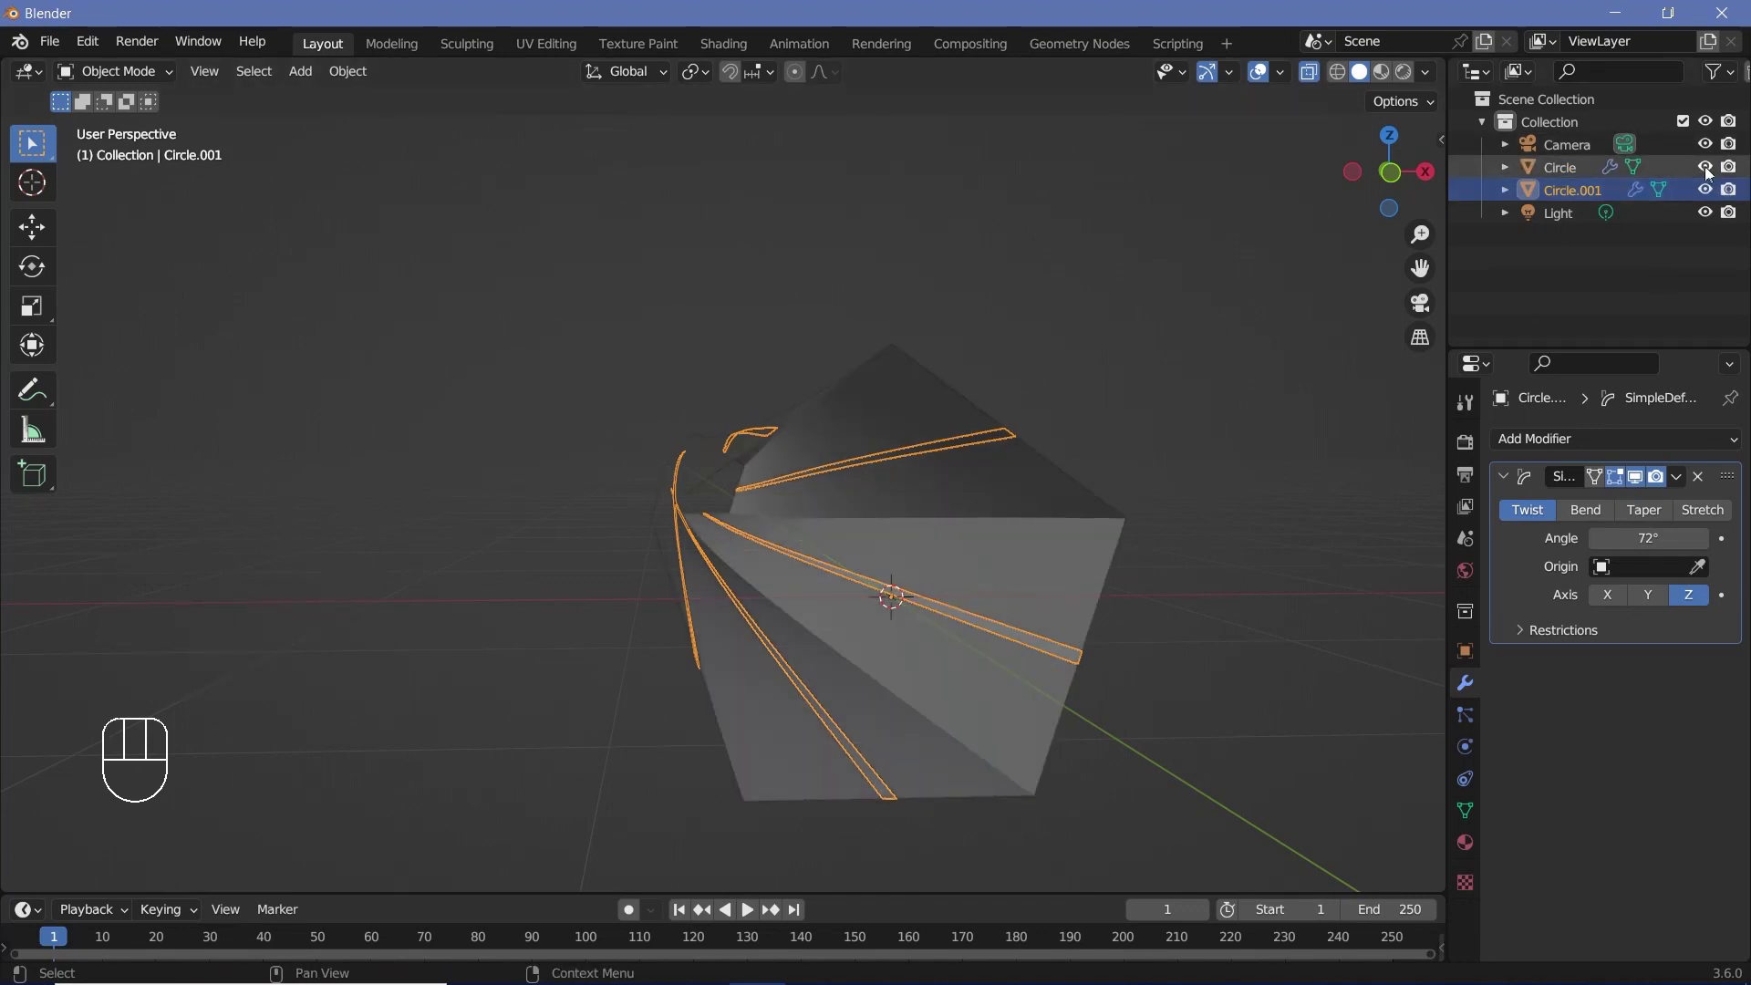
middle_drag(899, 515, 879, 512)
scroll(897, 322, up, 4)
scroll(615, 533, down, 4)
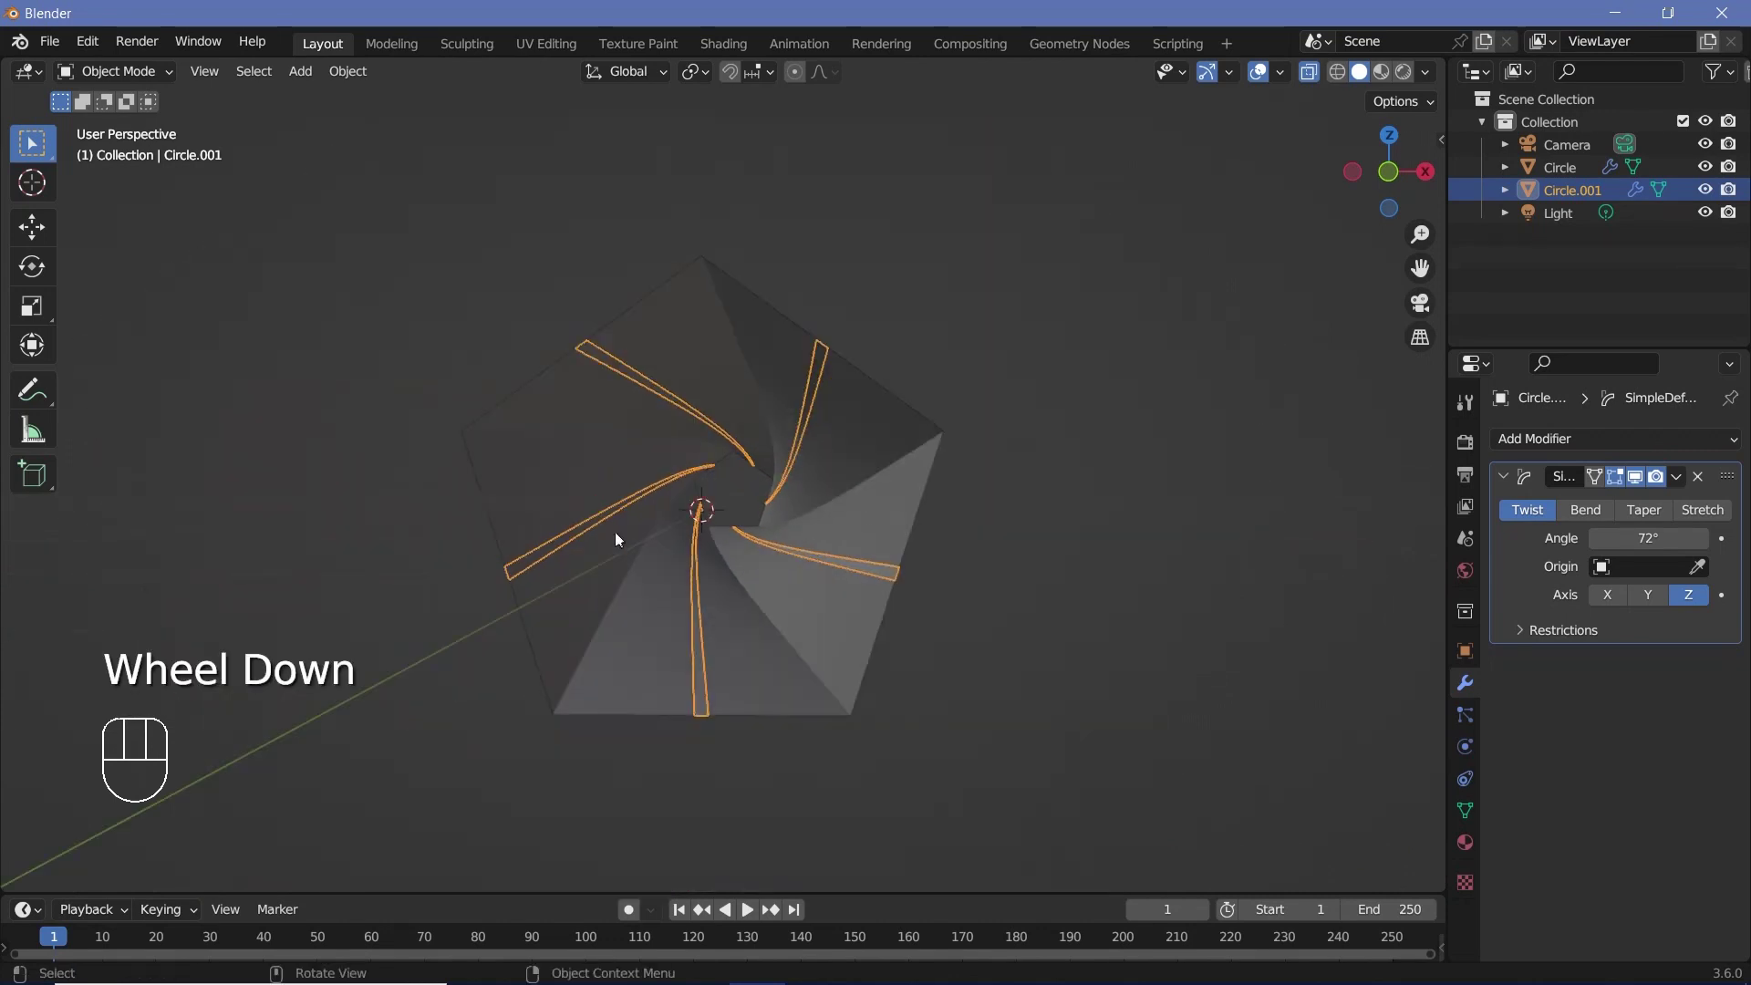
Add a Solidify modifier to the strips with 0.05 m thickness and Offset 1
click(1550, 446)
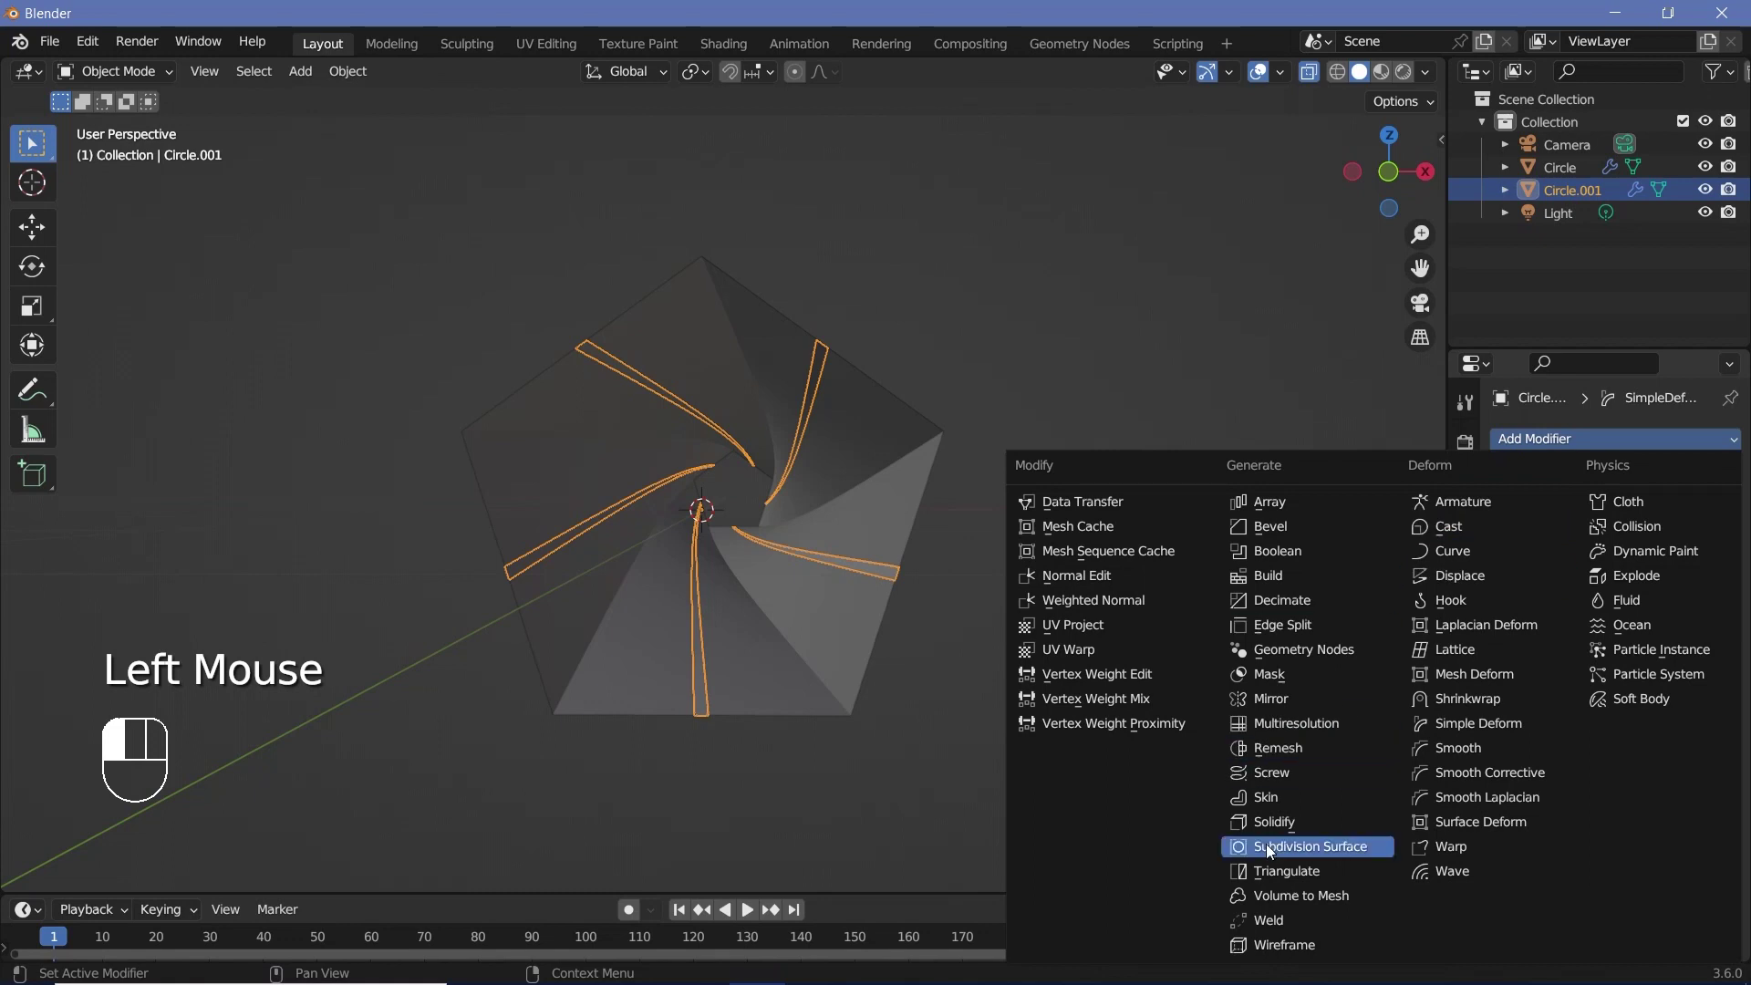
click(1297, 818)
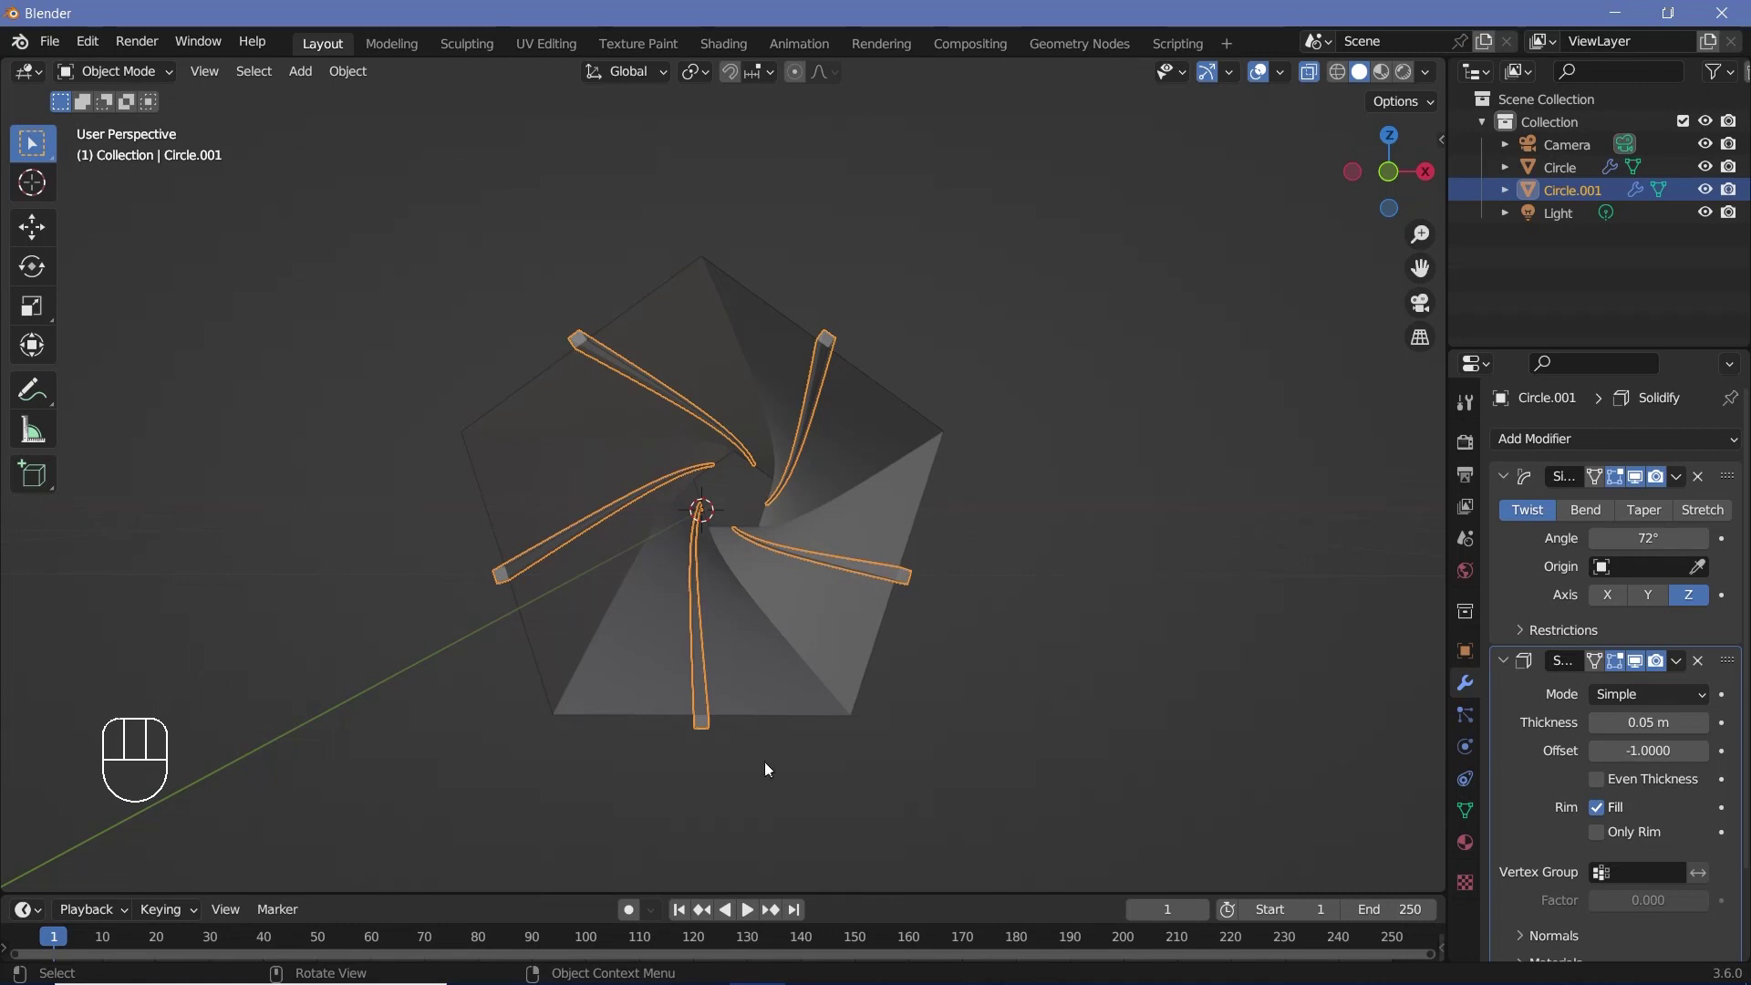
click(1626, 753)
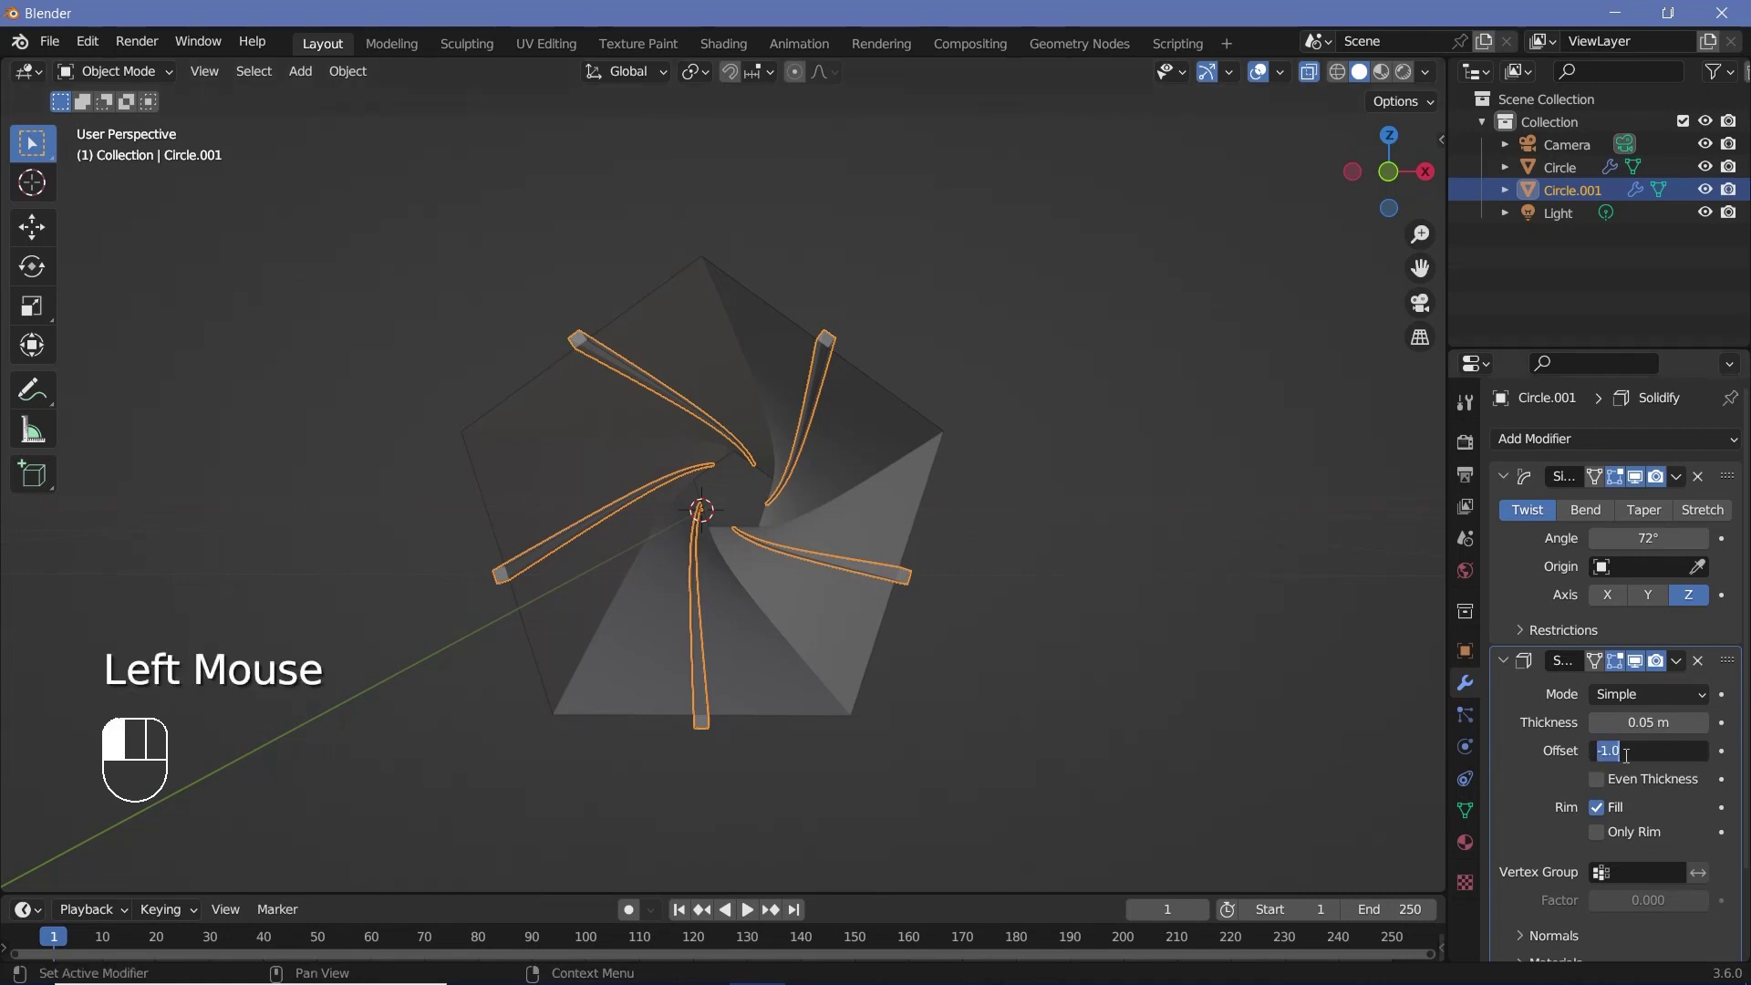
text(1)
key(Return)
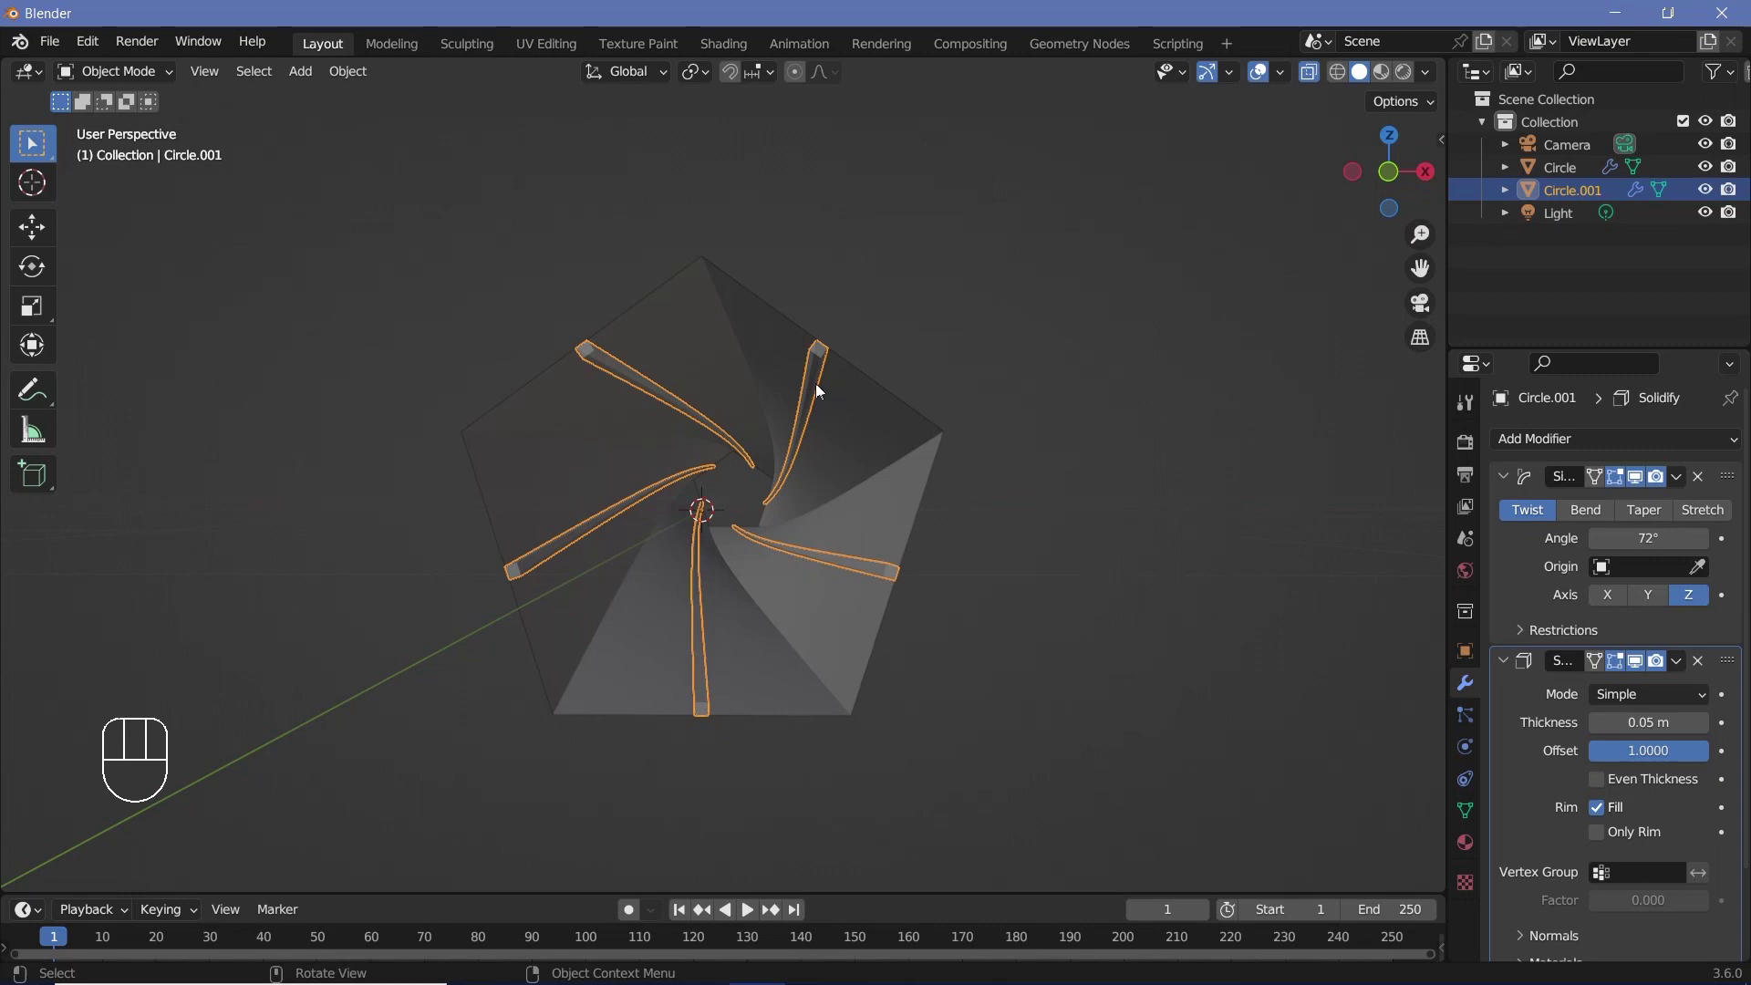
scroll(754, 547, up, 3)
scroll(753, 551, down, 3)
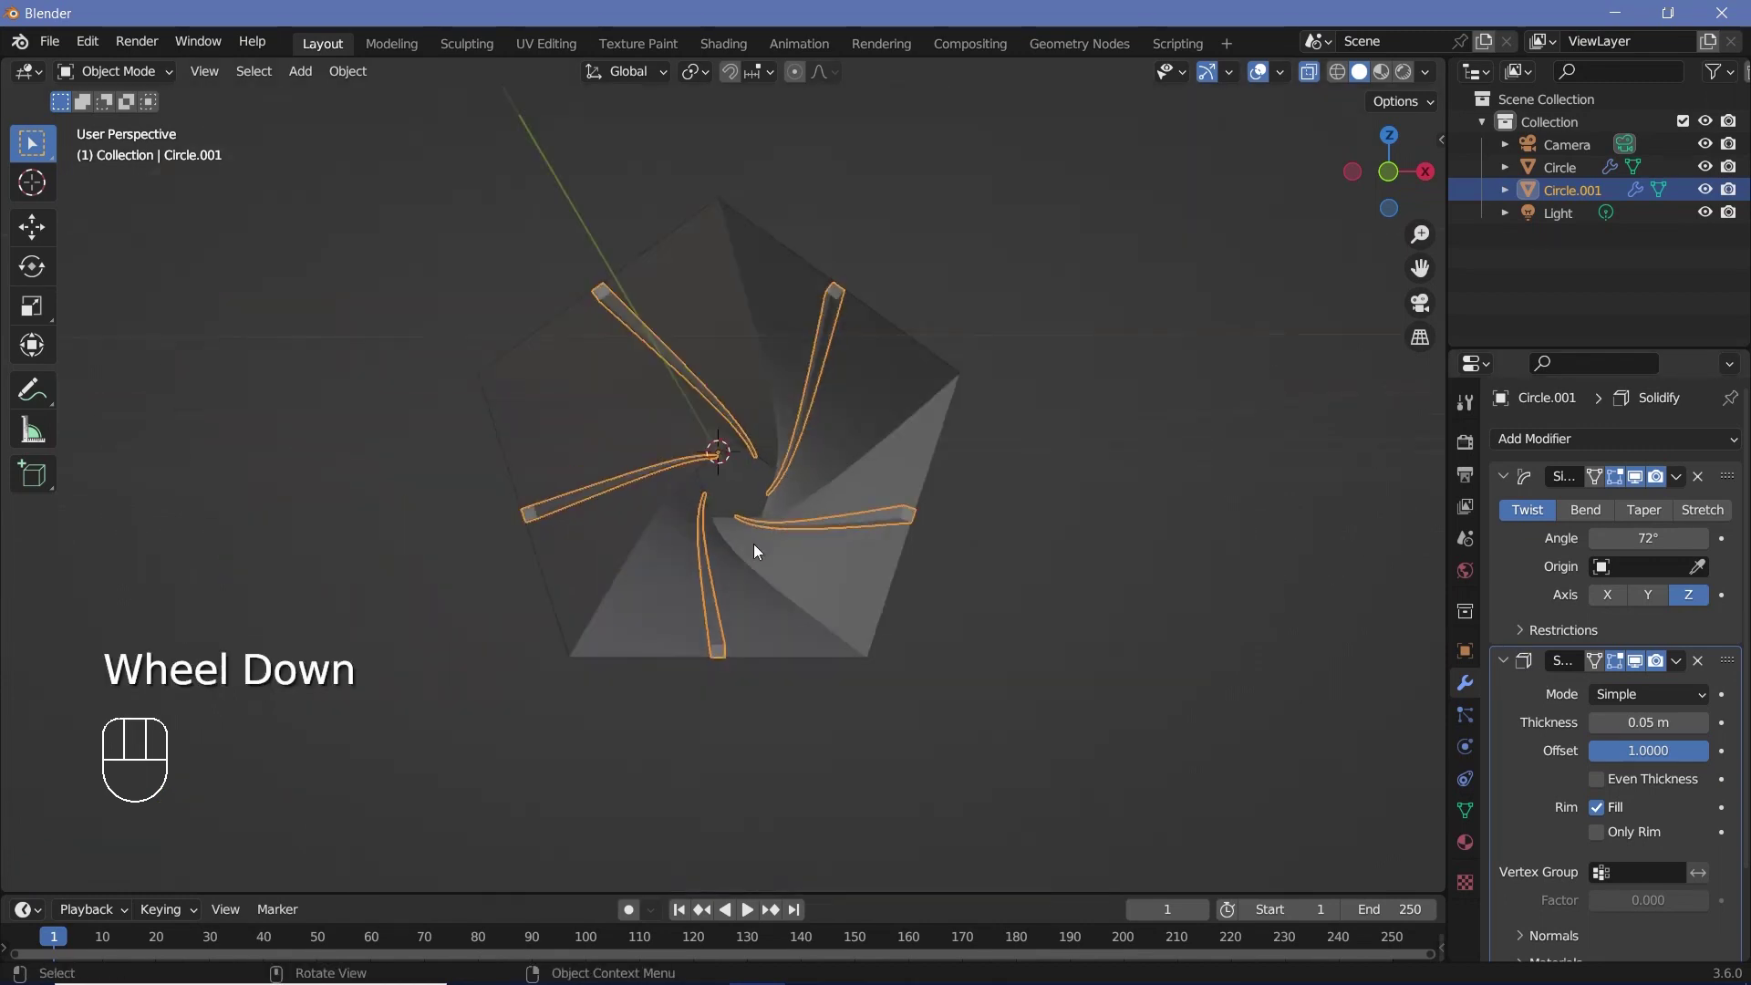
scroll(753, 544, up, 4)
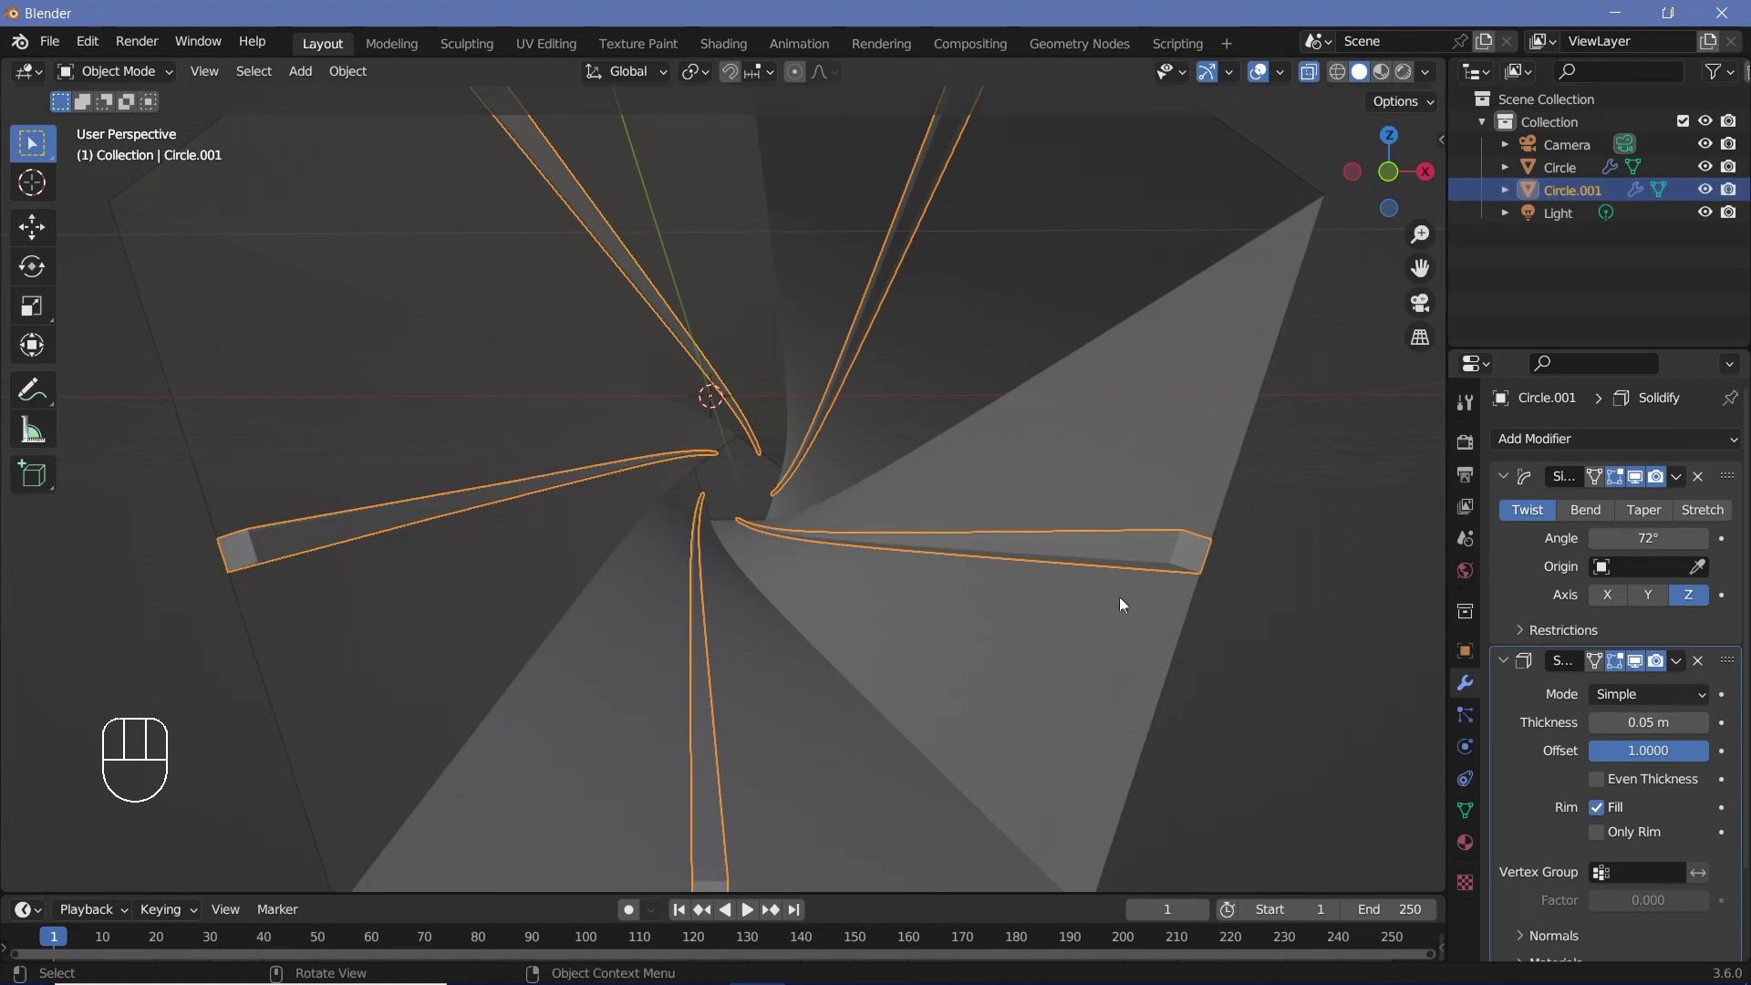
Scale the strips down slightly to about 0.98, keeping Y unchanged
key(s)
key(shift)
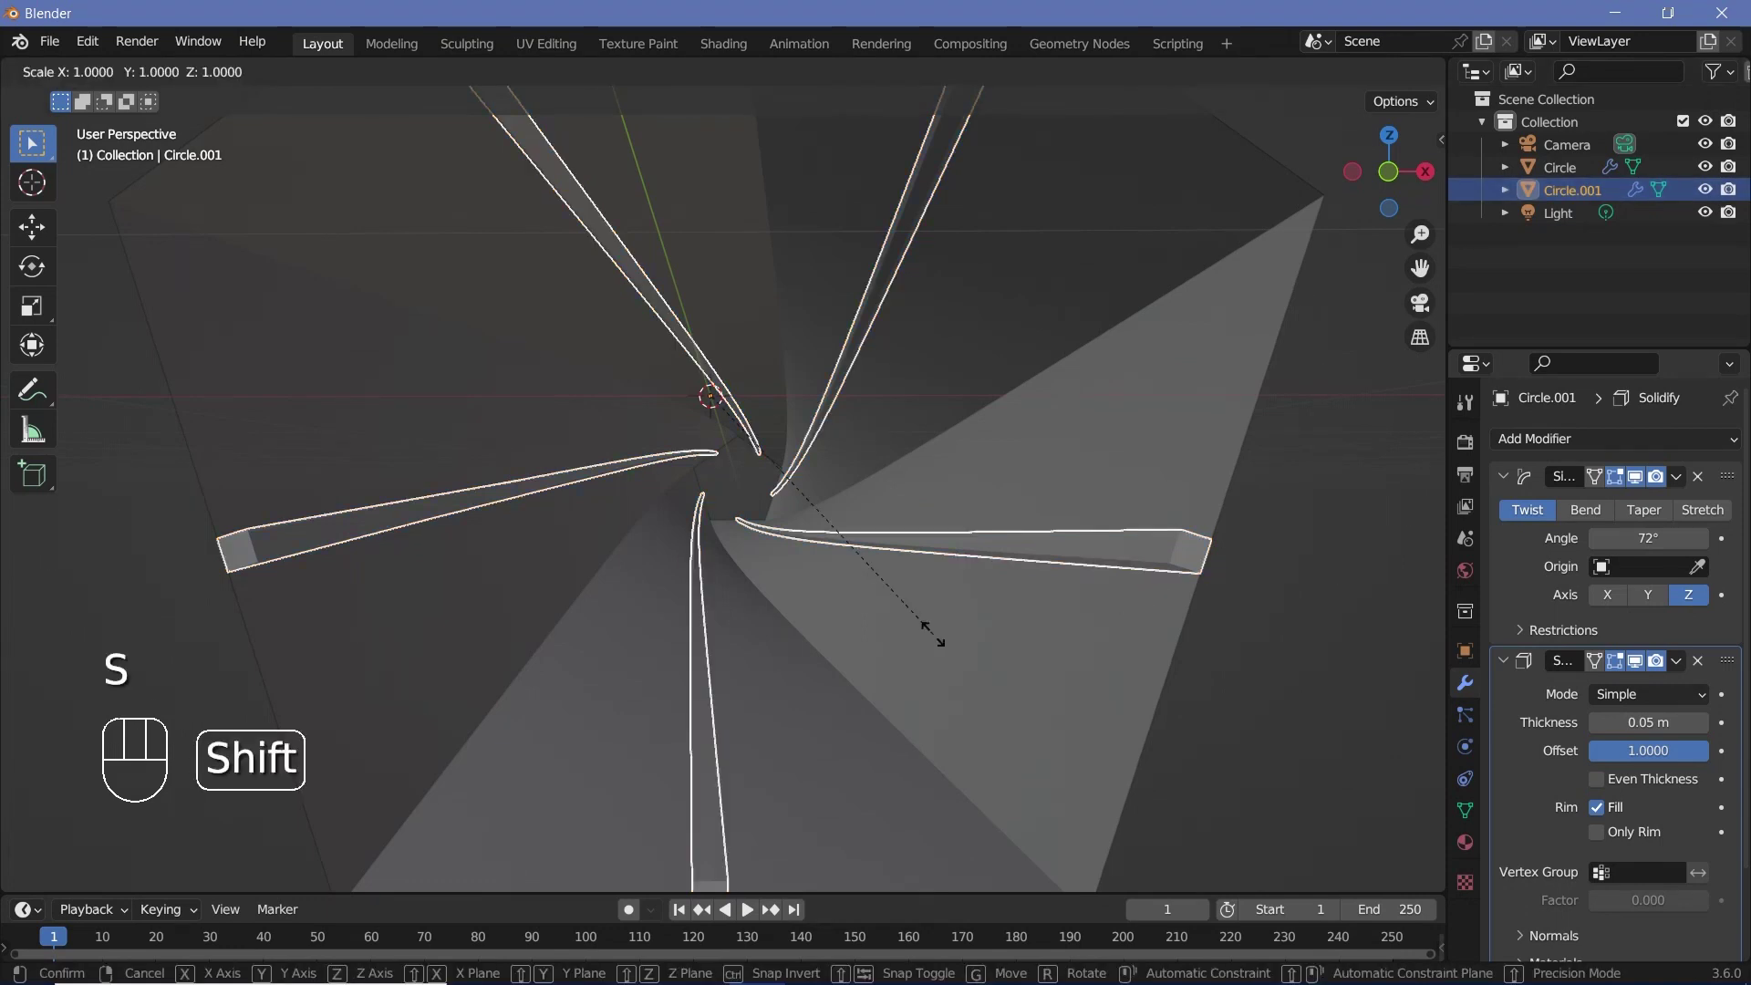
key(shift+y)
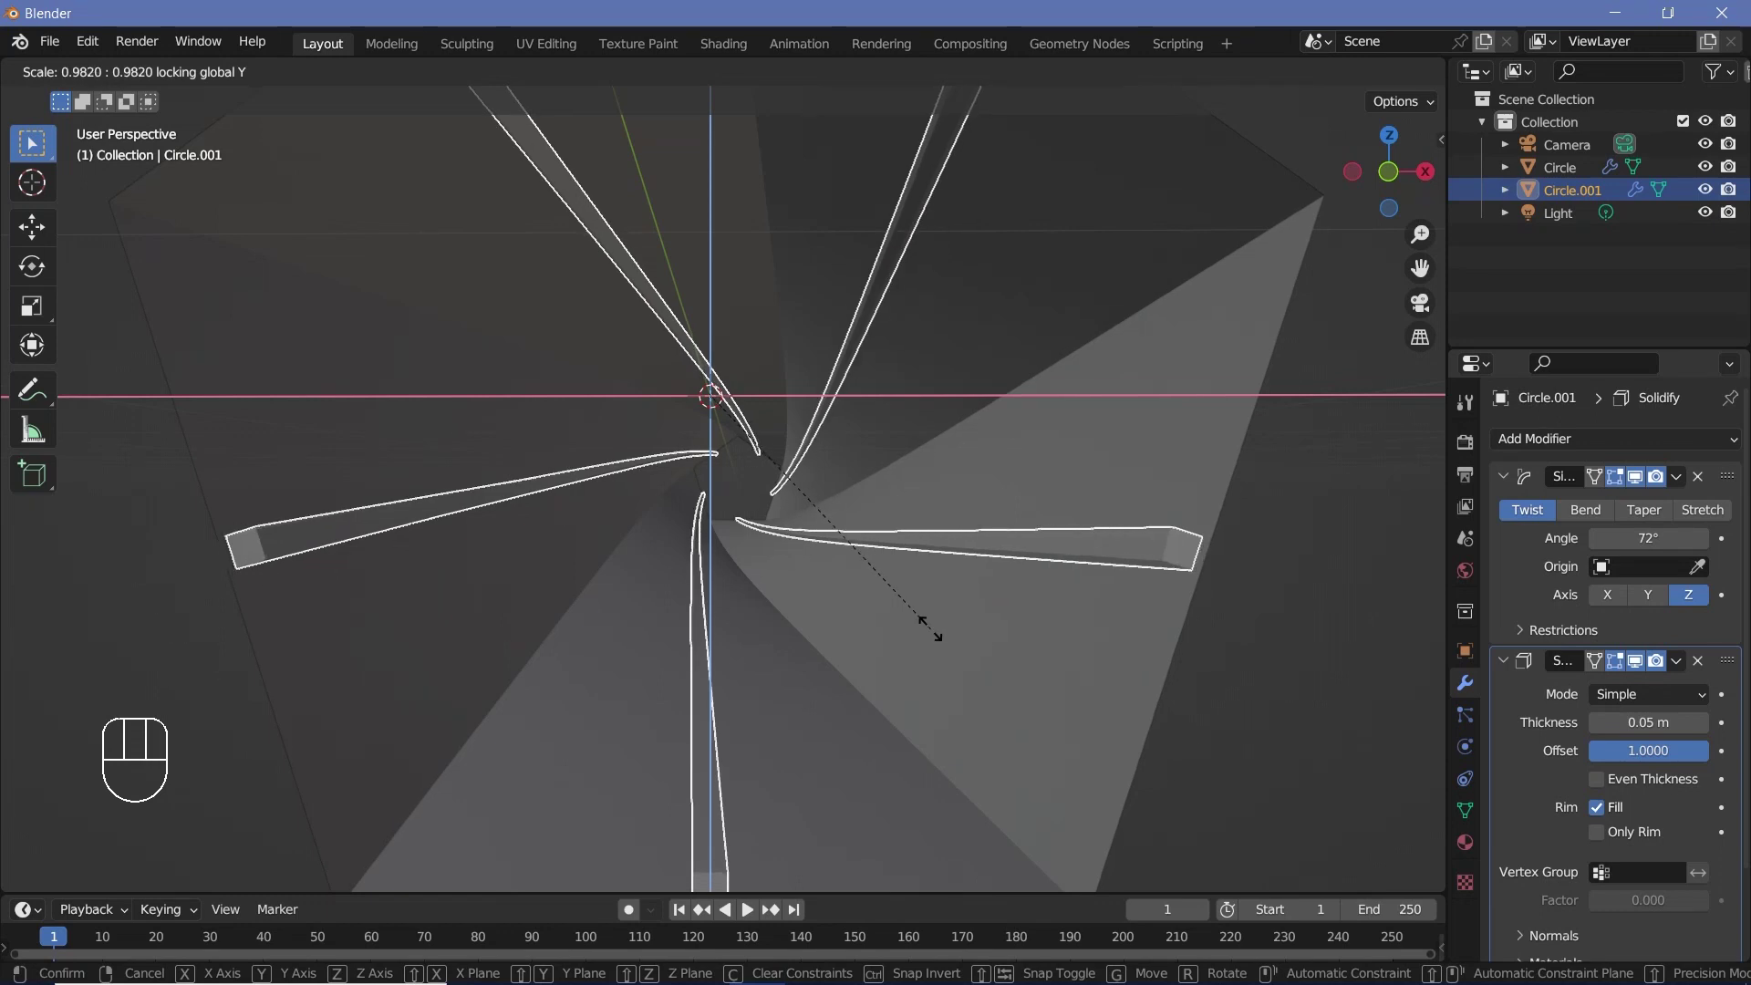
click(930, 627)
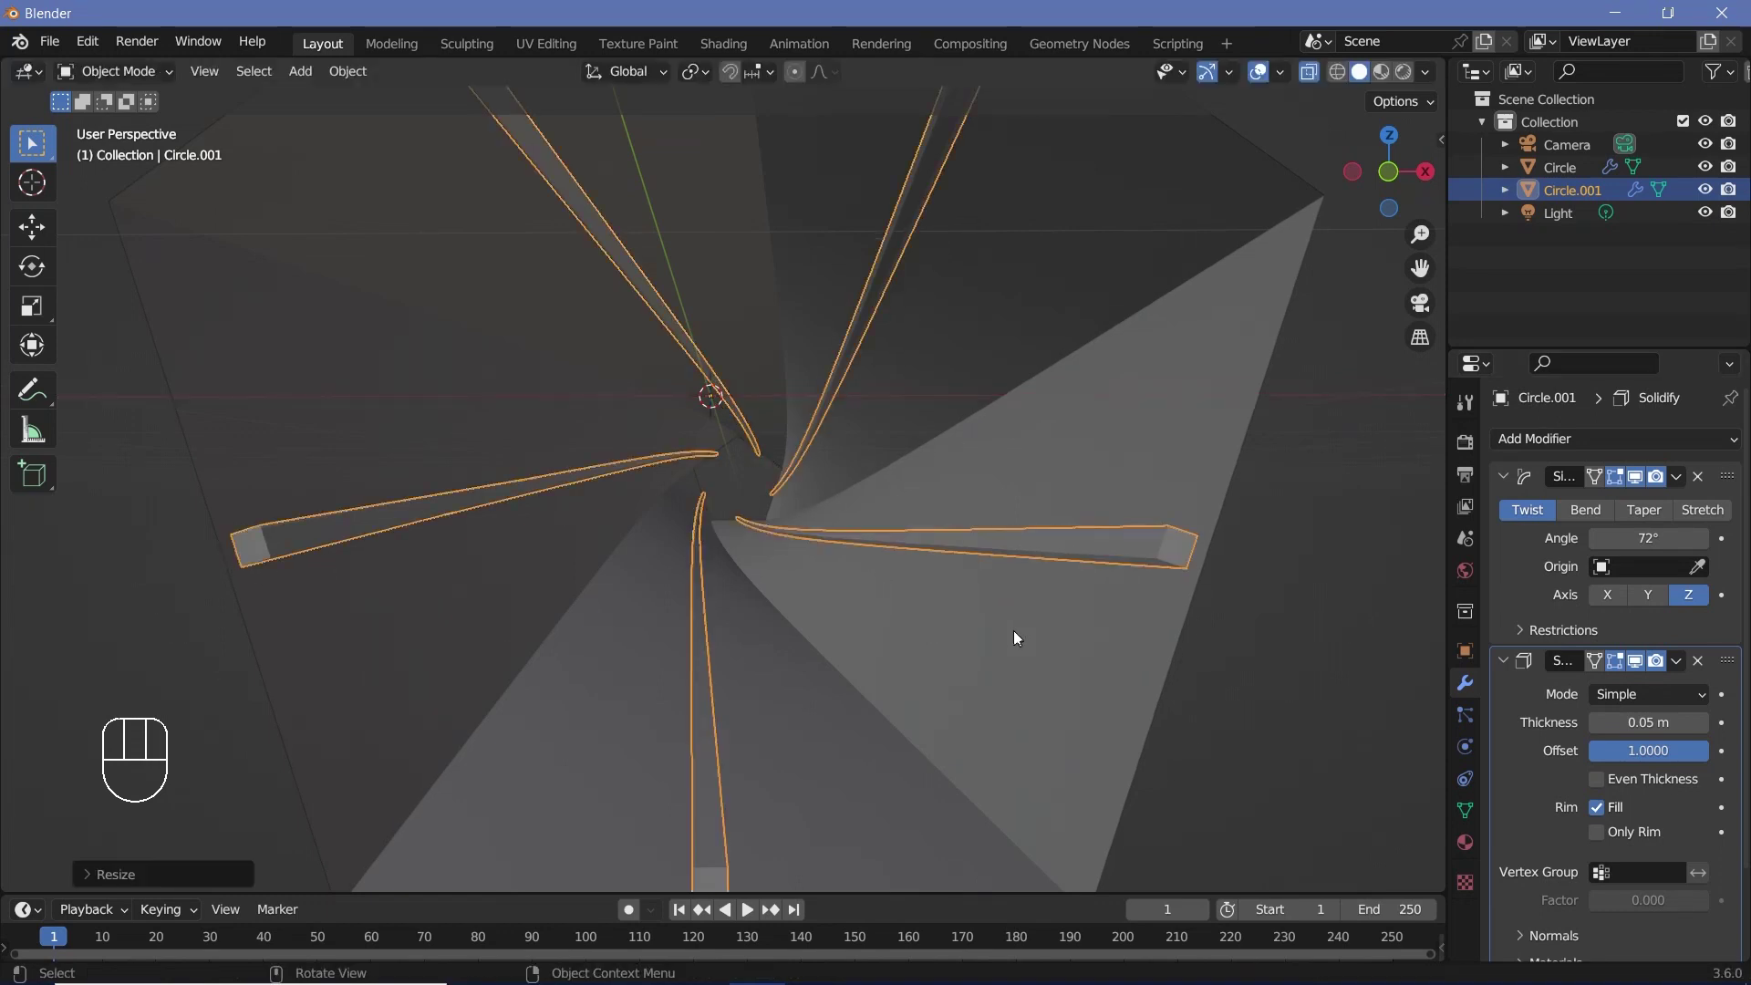
middle_drag(1014, 631, 835, 514)
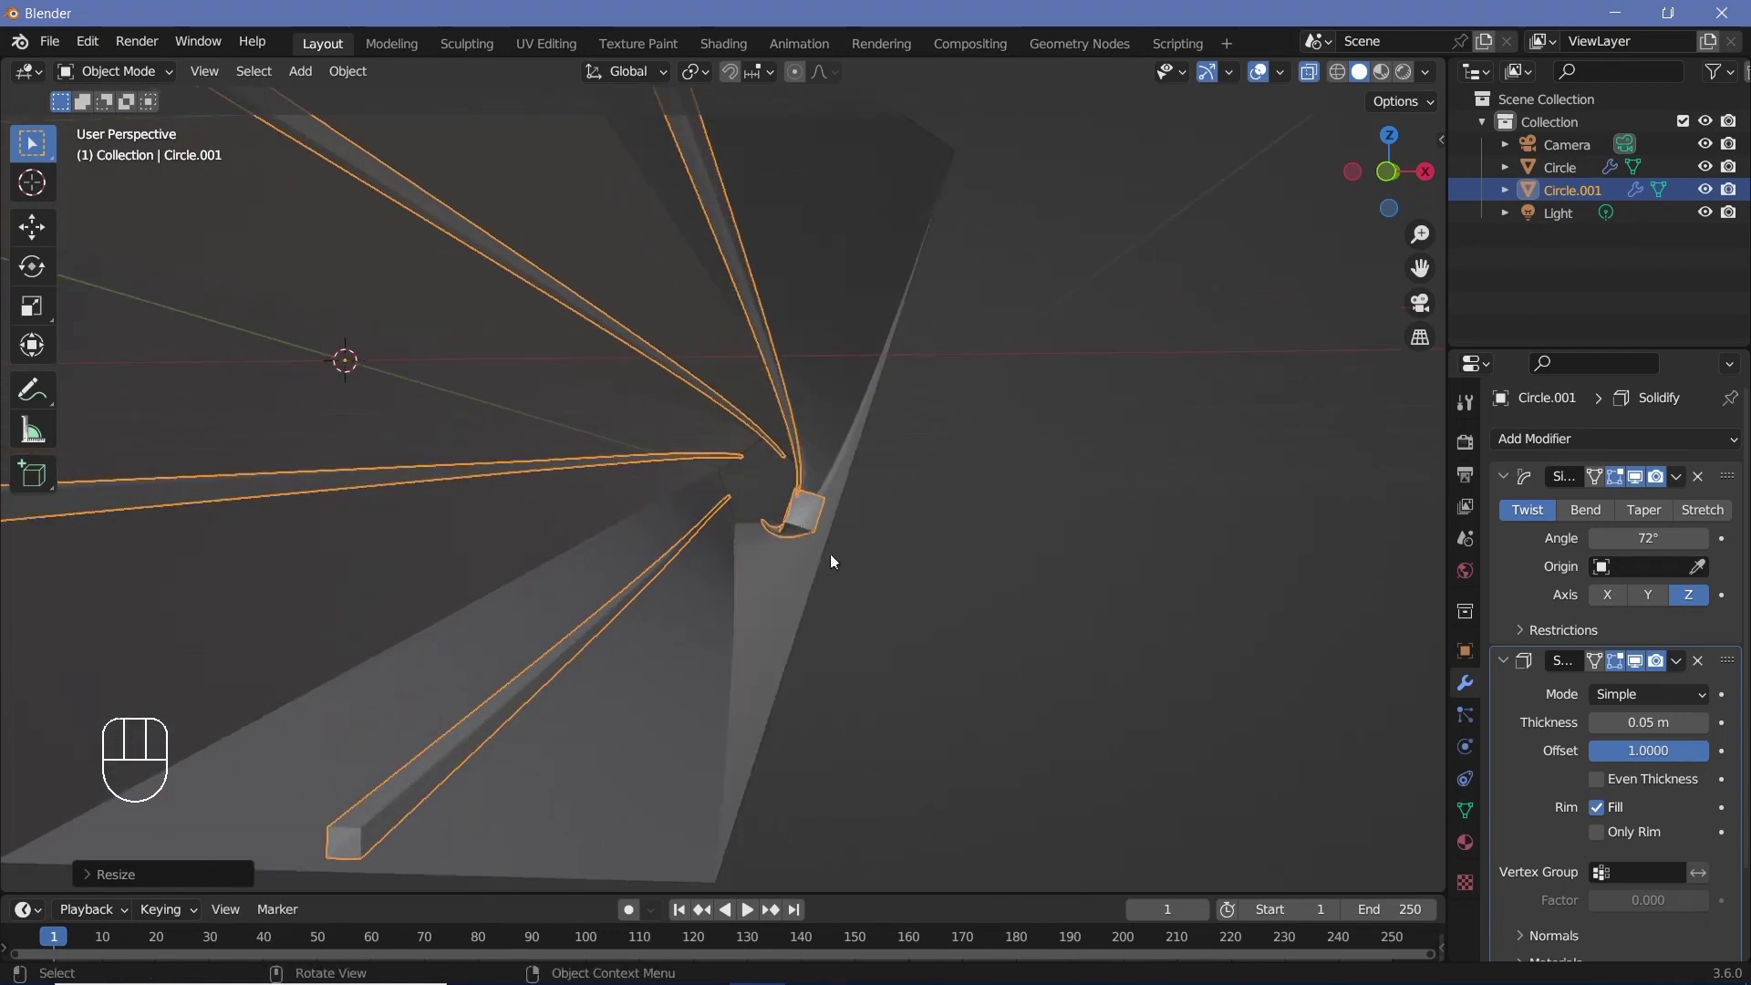
Enable Ambient Occlusion with a 2 m distance and a factor of 5
click(1311, 73)
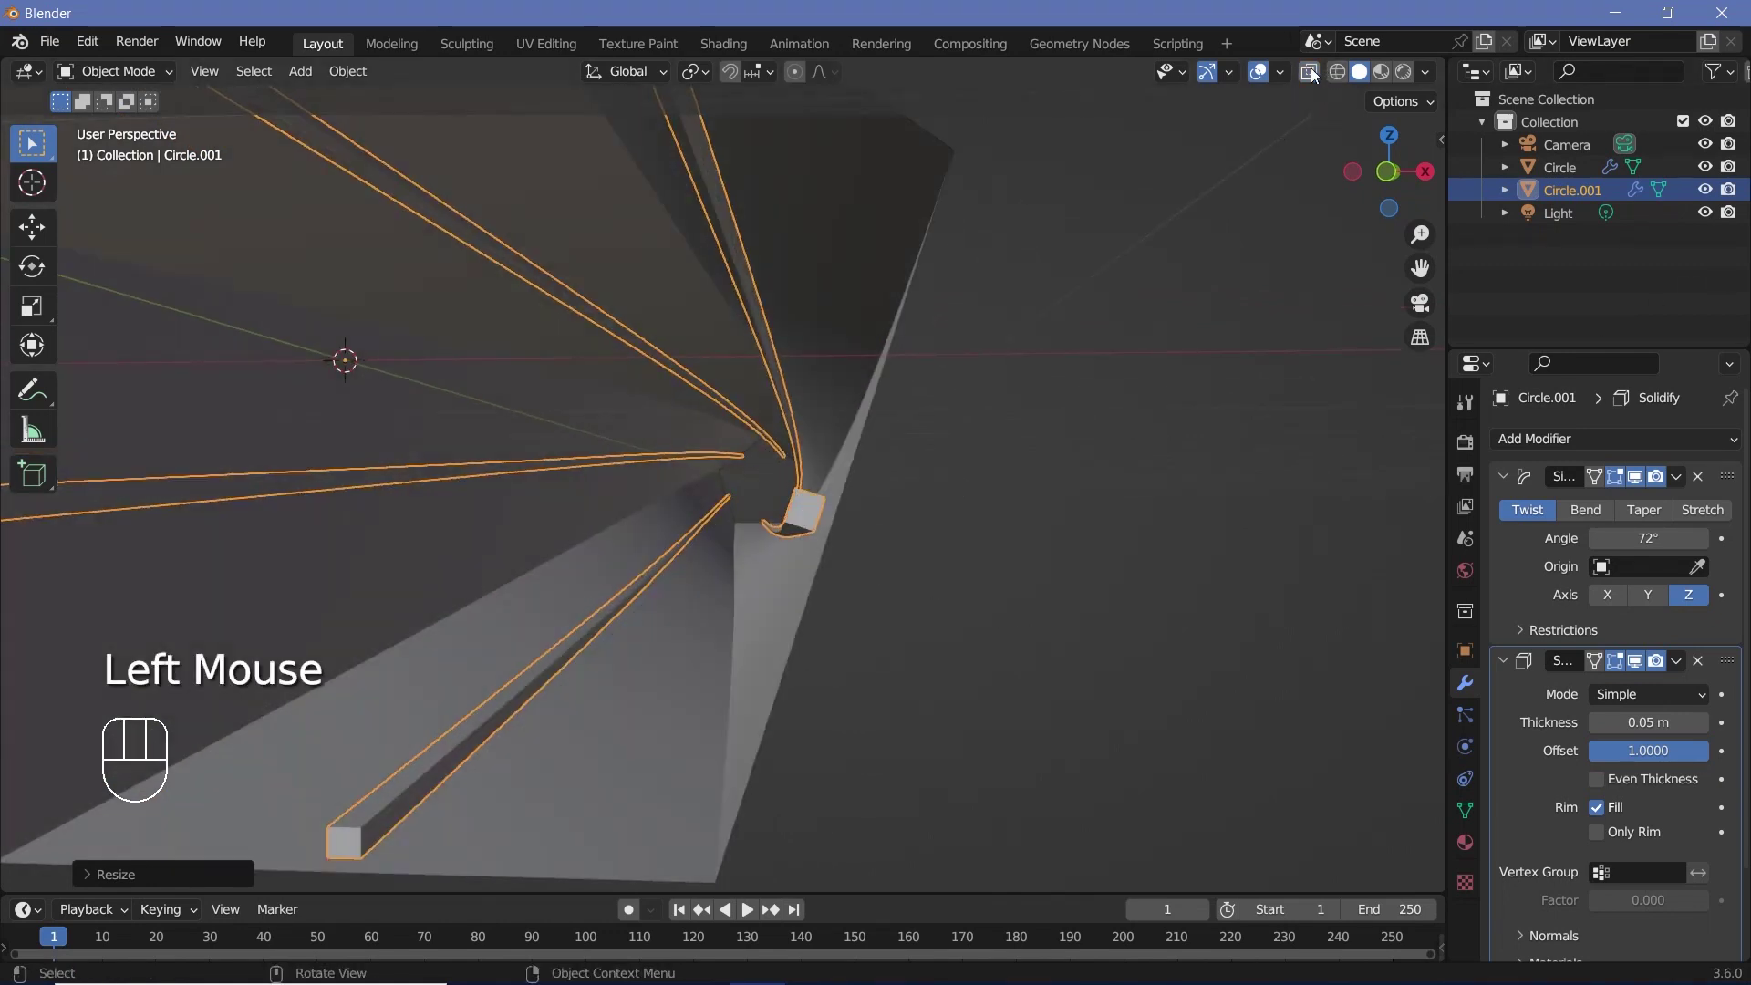
key(KP_Decimal)
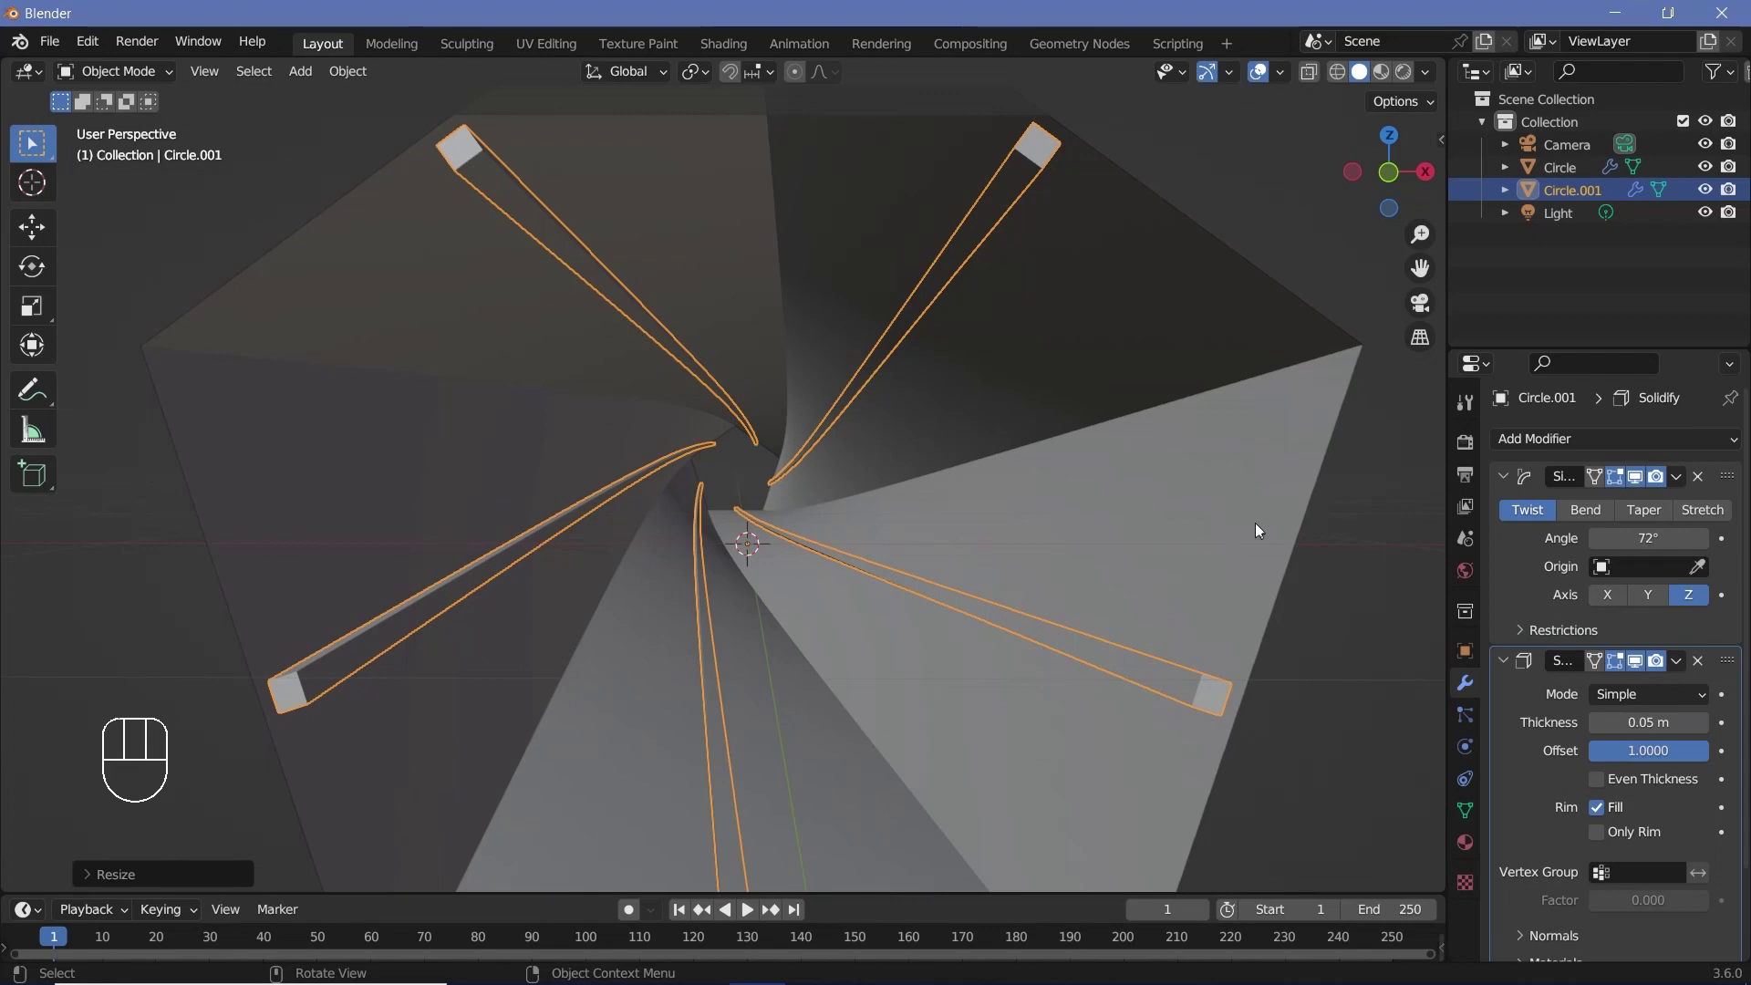
click(1464, 444)
click(1528, 607)
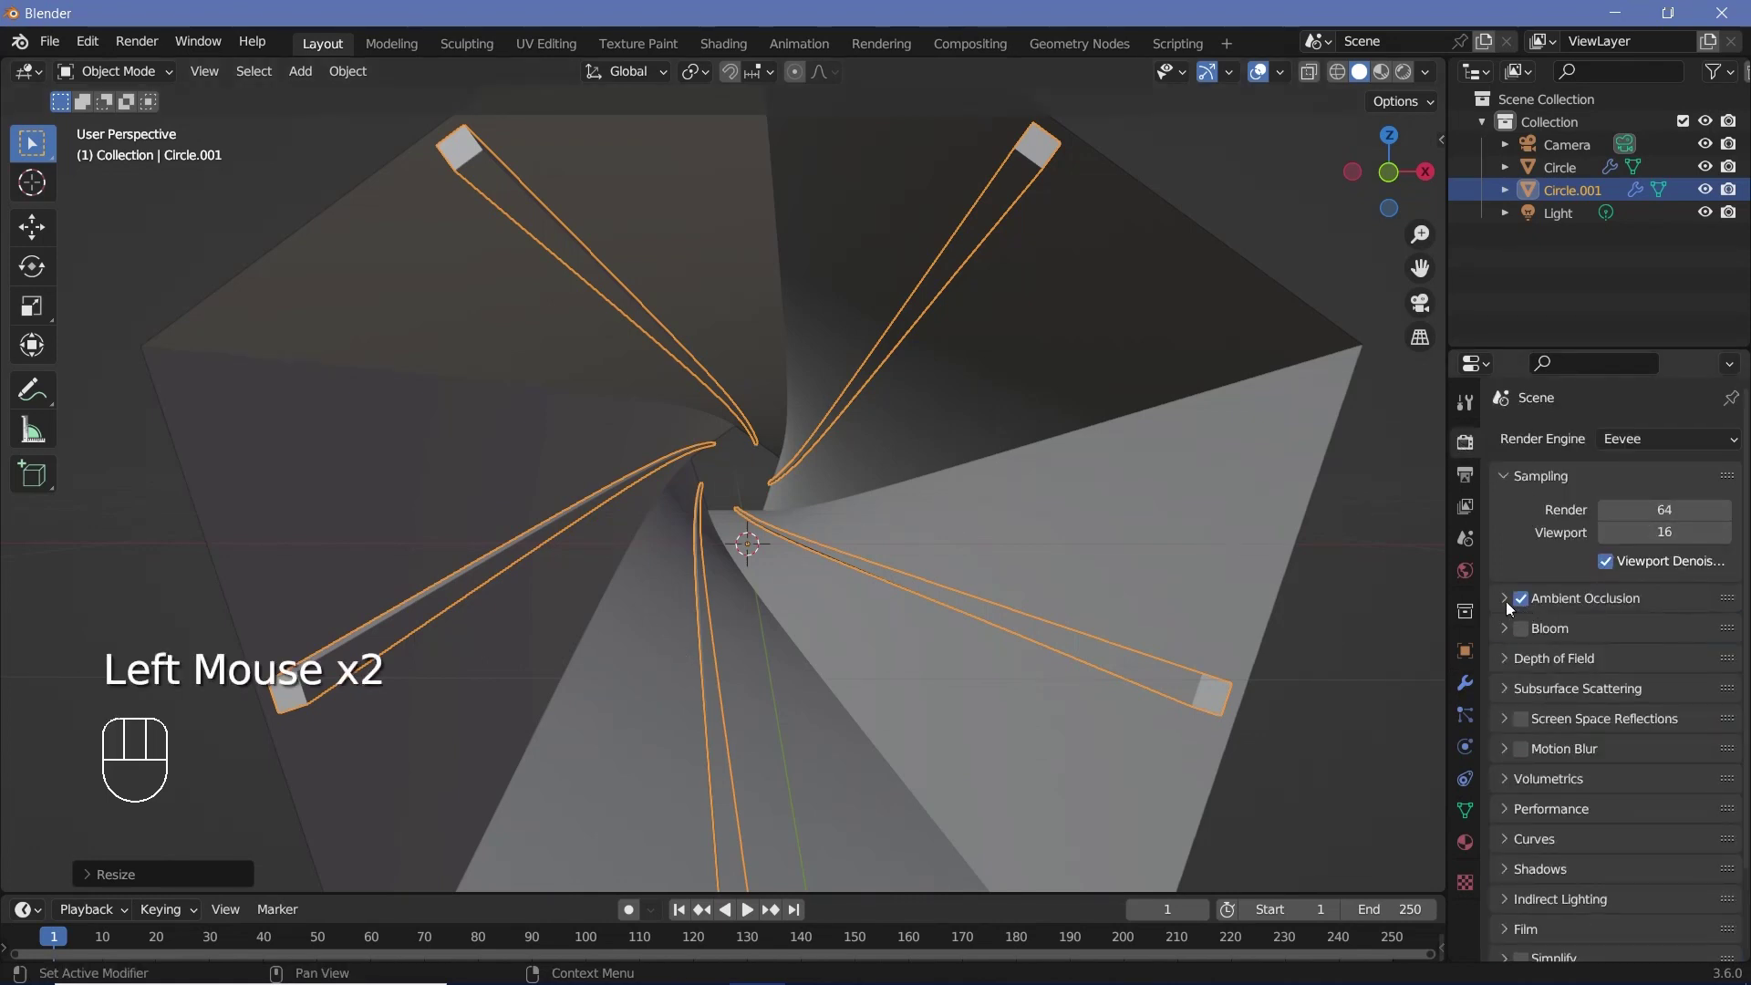
click(1506, 606)
click(1678, 631)
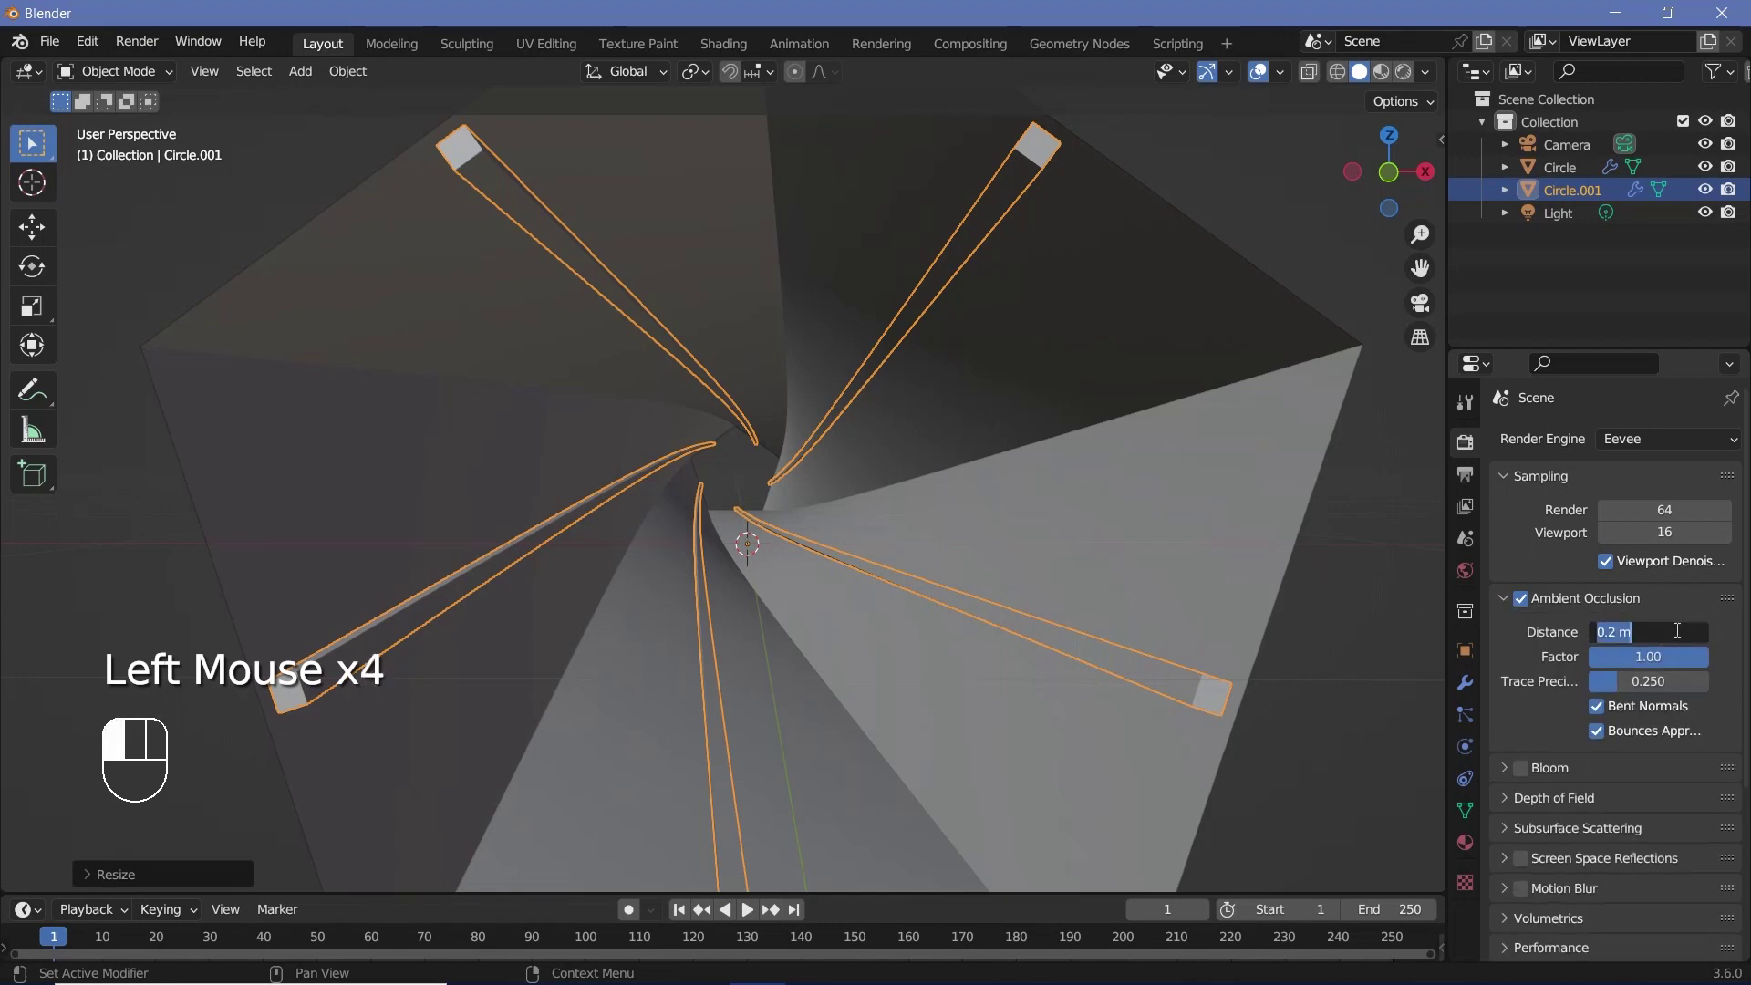
text(2)
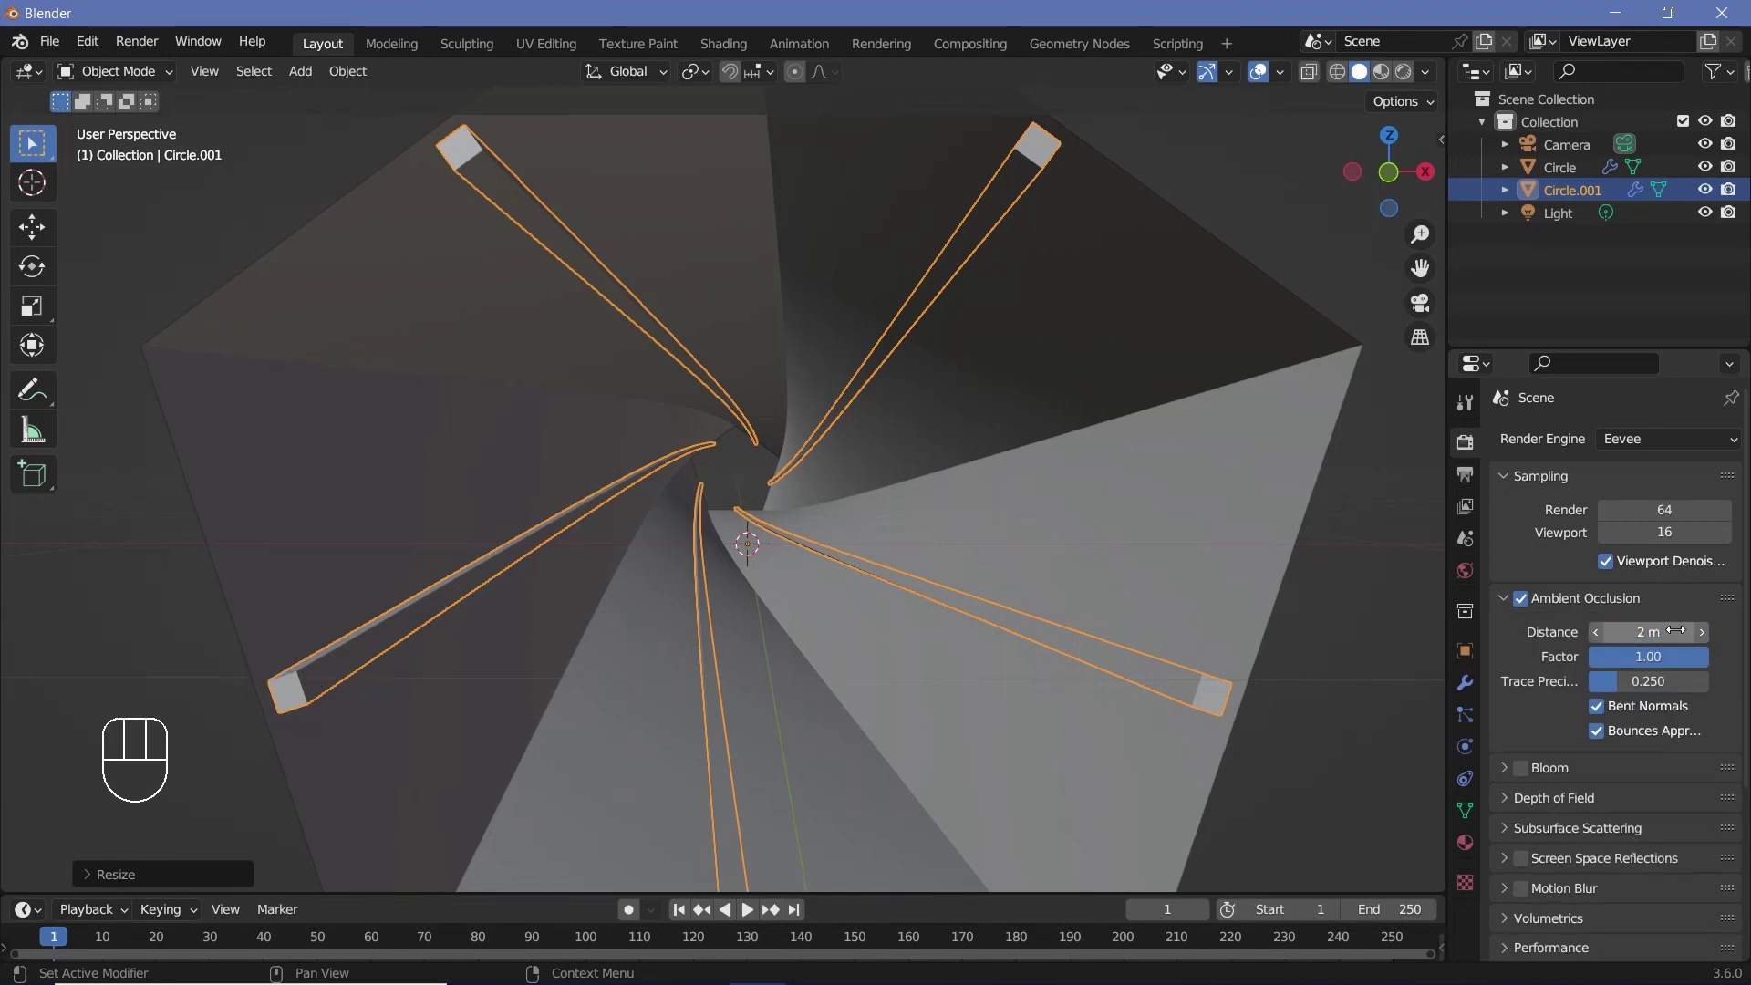
key(Return)
click(1654, 653)
text(5)
click(1653, 648)
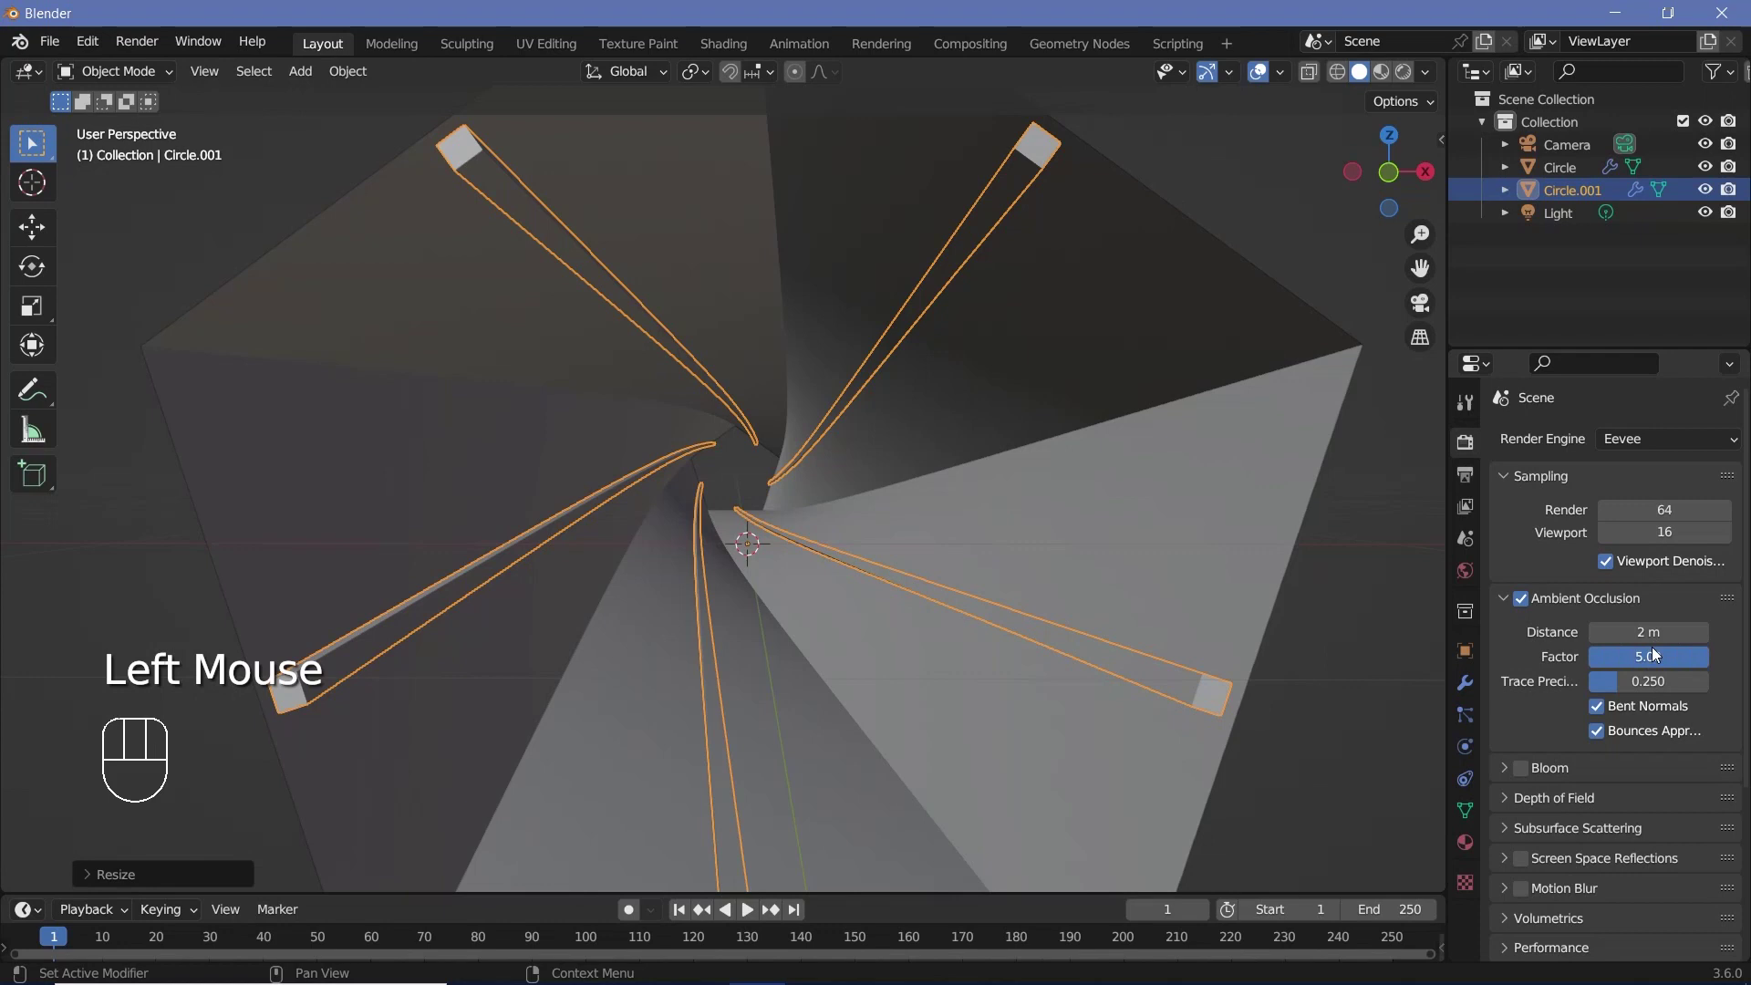
Turn on Bloom and Screen Space Reflections
scroll(1521, 679, down, 2)
click(1520, 659)
click(1520, 749)
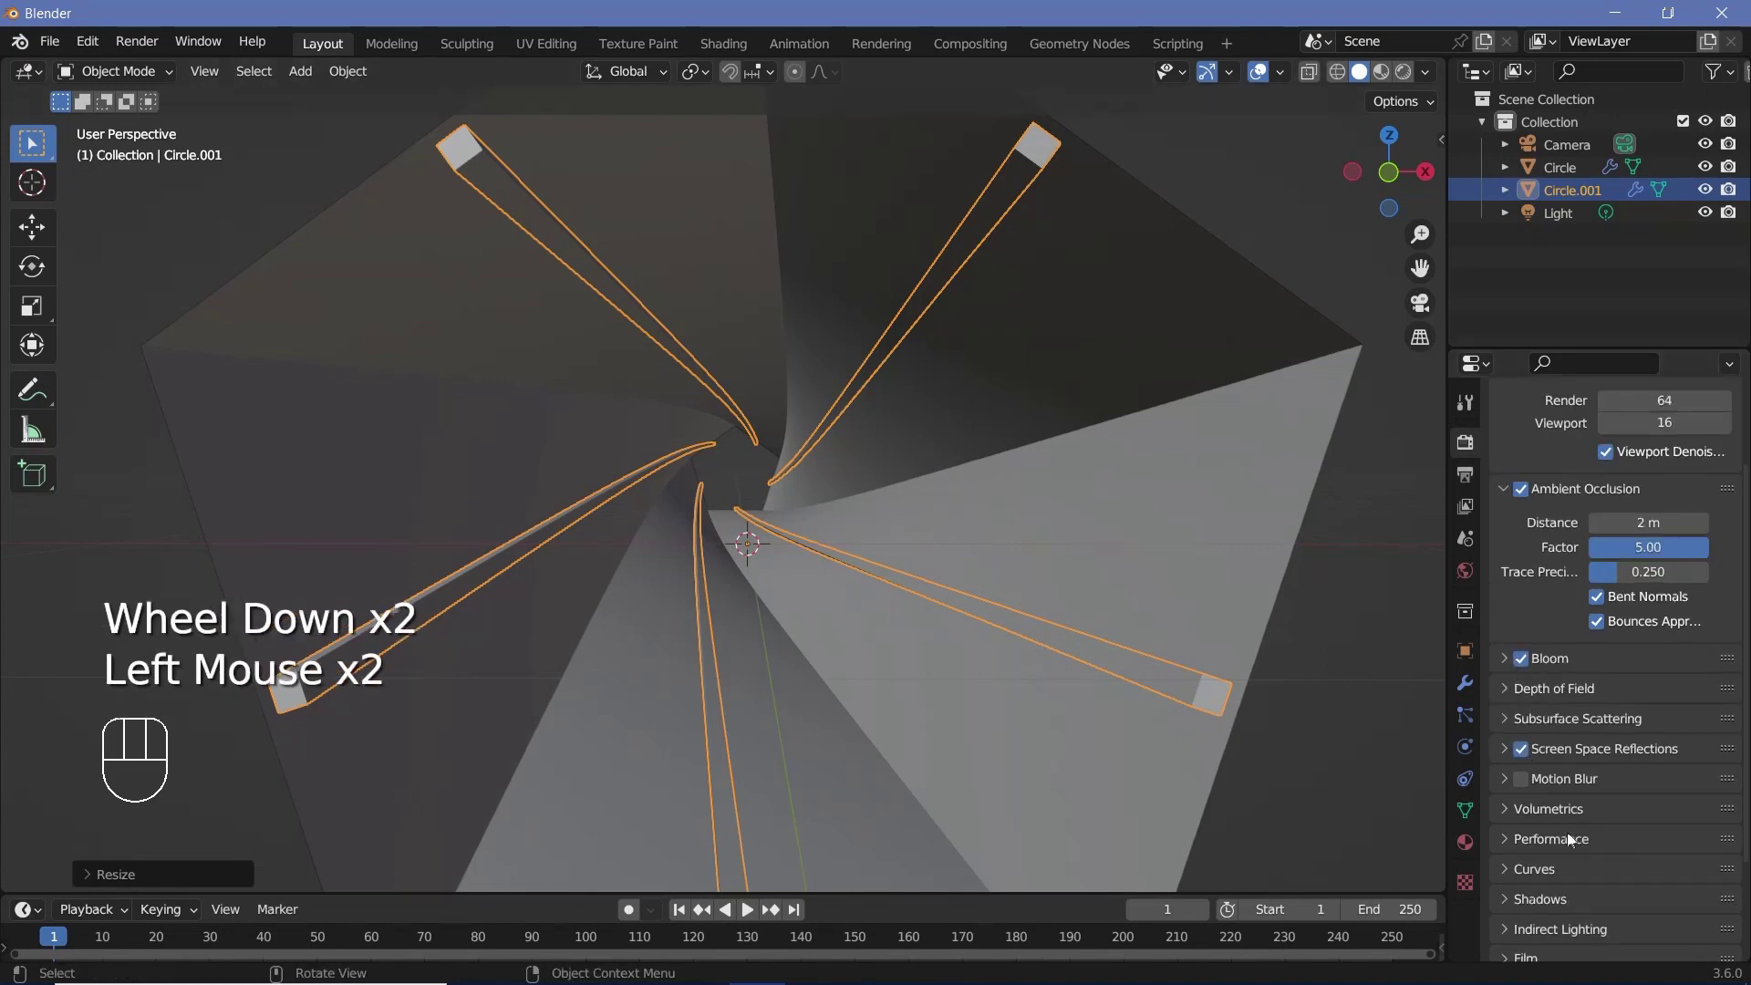
Set the frame rate to 30 fps, the end frame to 150, and the output path to '//'
click(1466, 475)
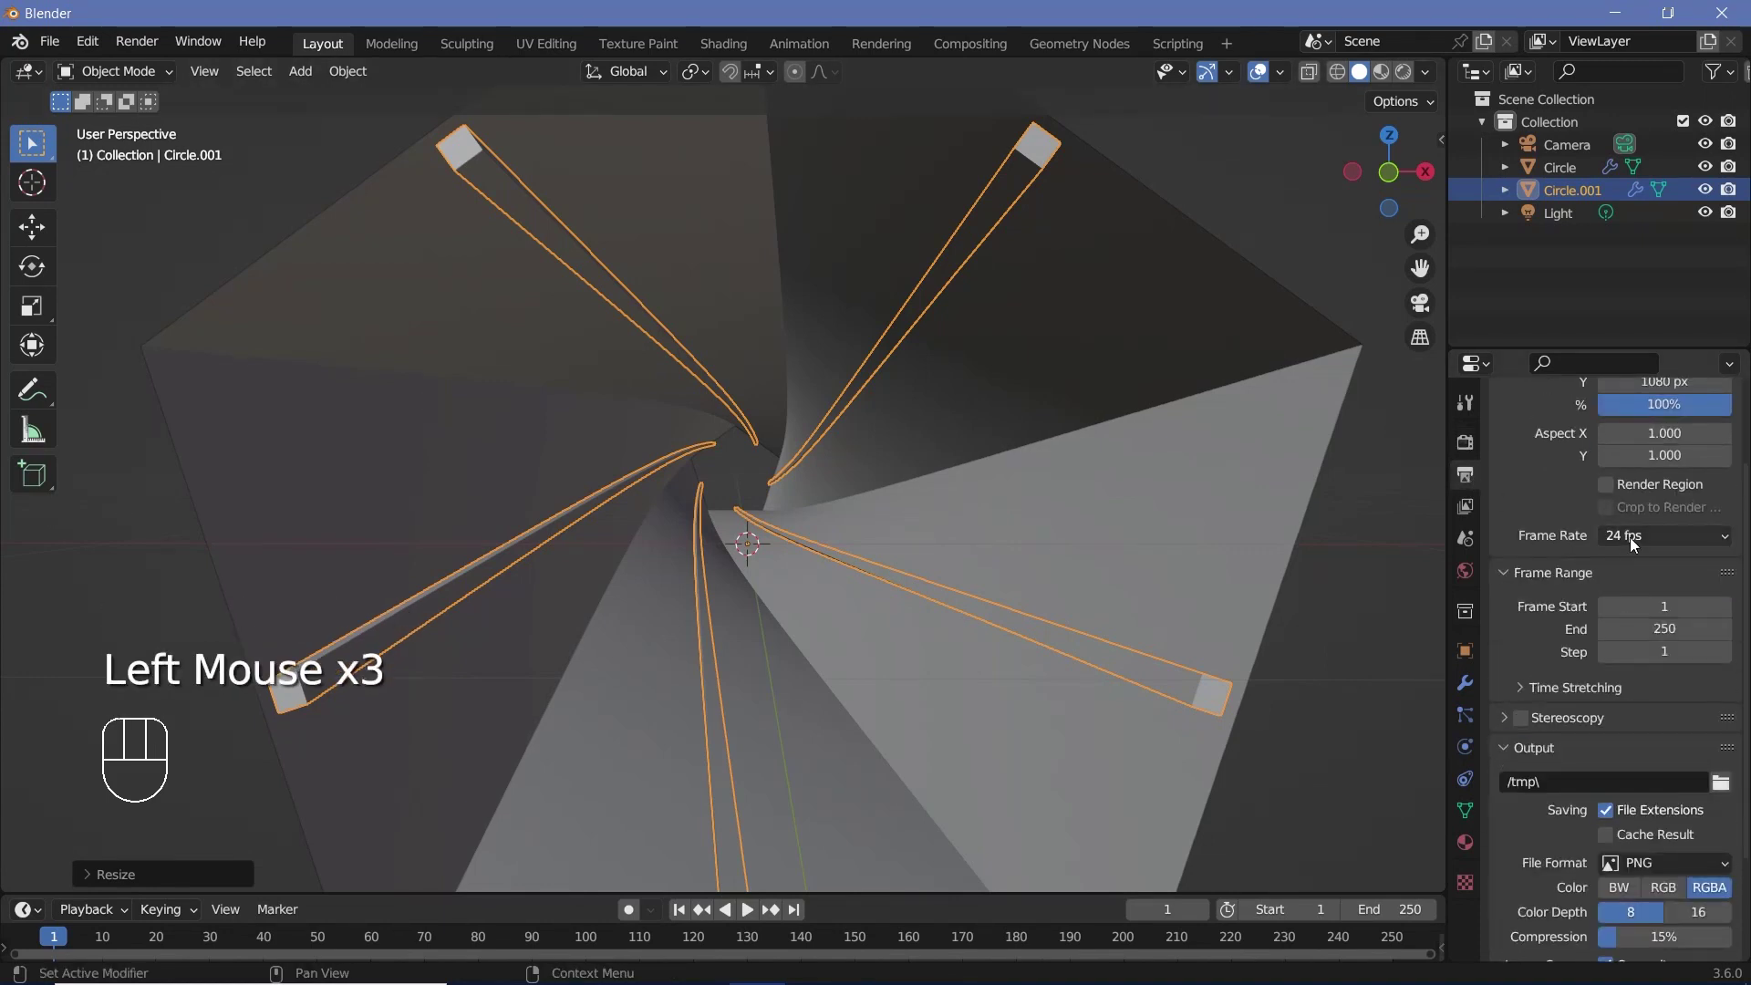
drag(1625, 535, 1651, 645)
click(1649, 636)
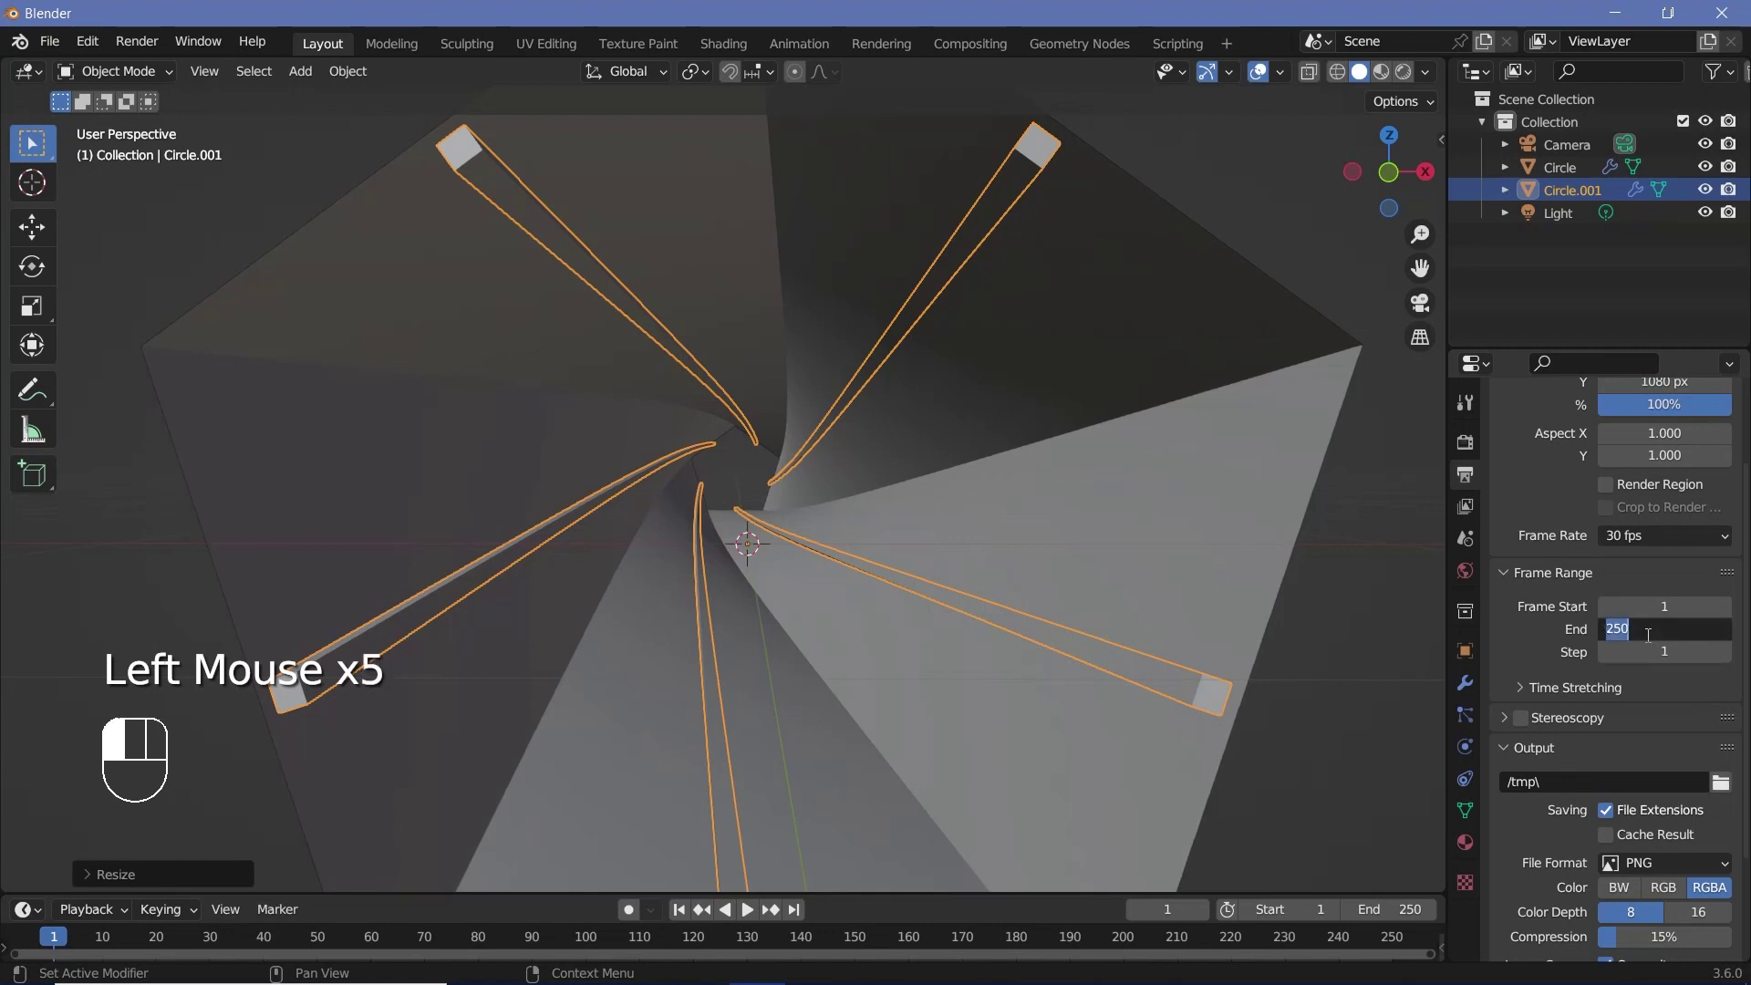
text(150)
click(1559, 775)
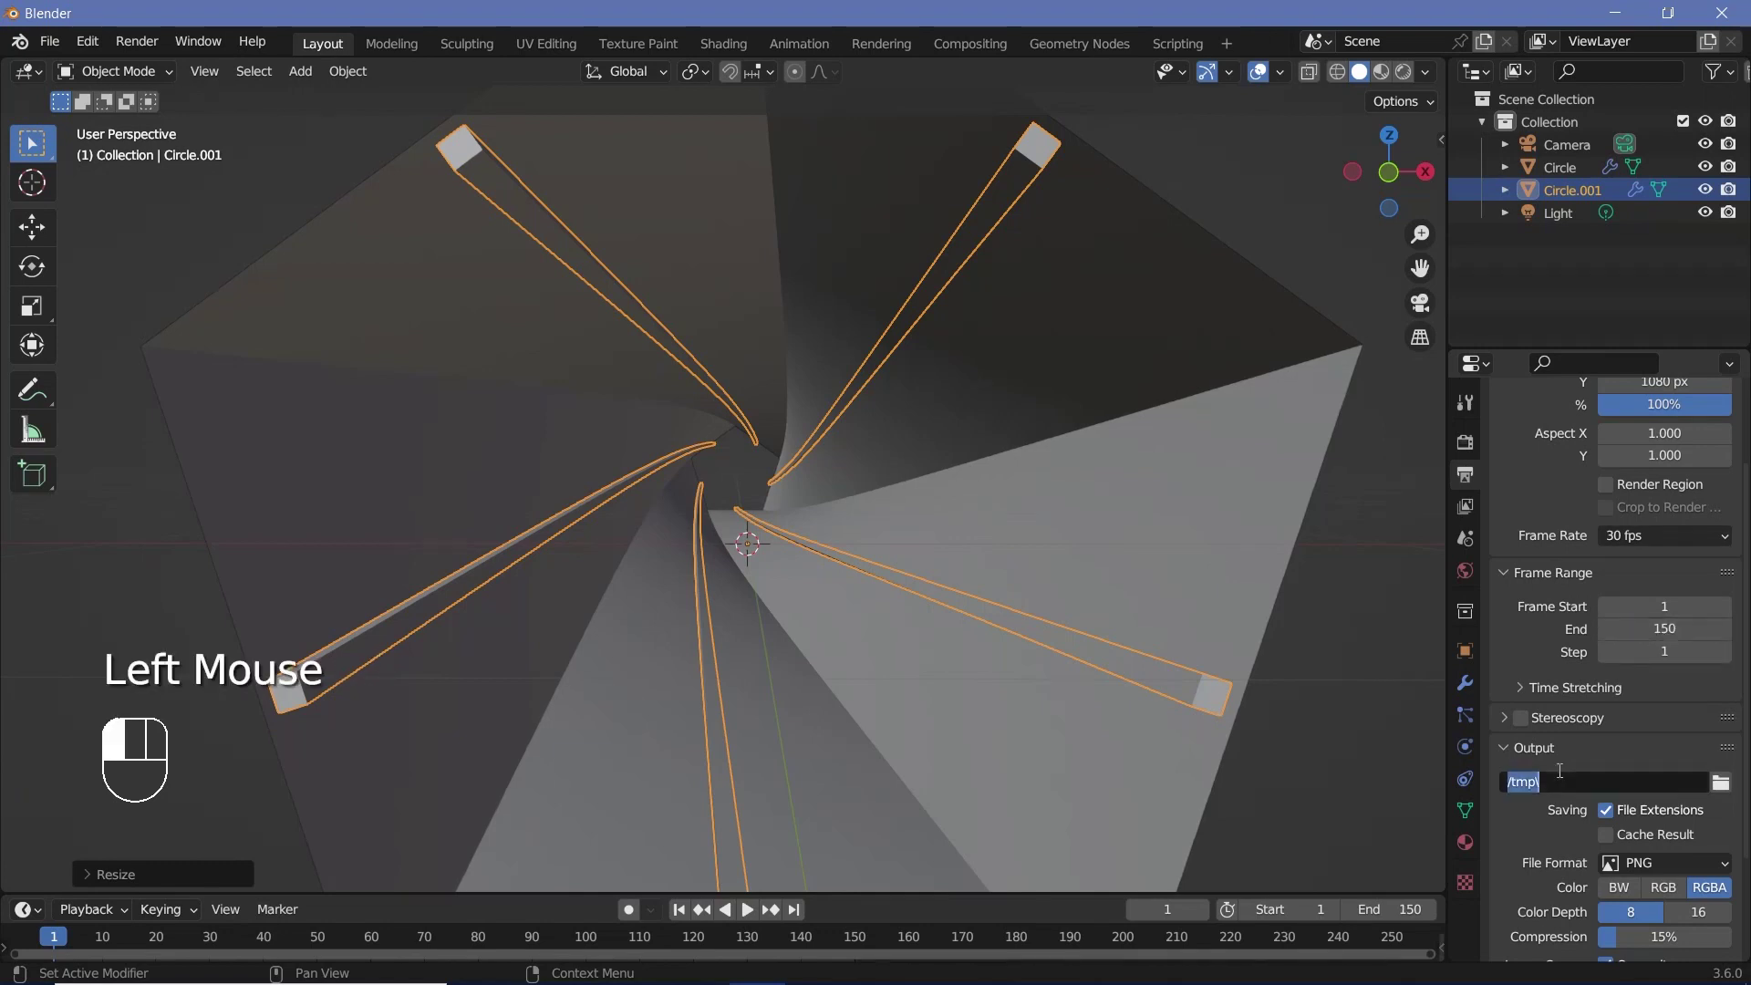
text(/)
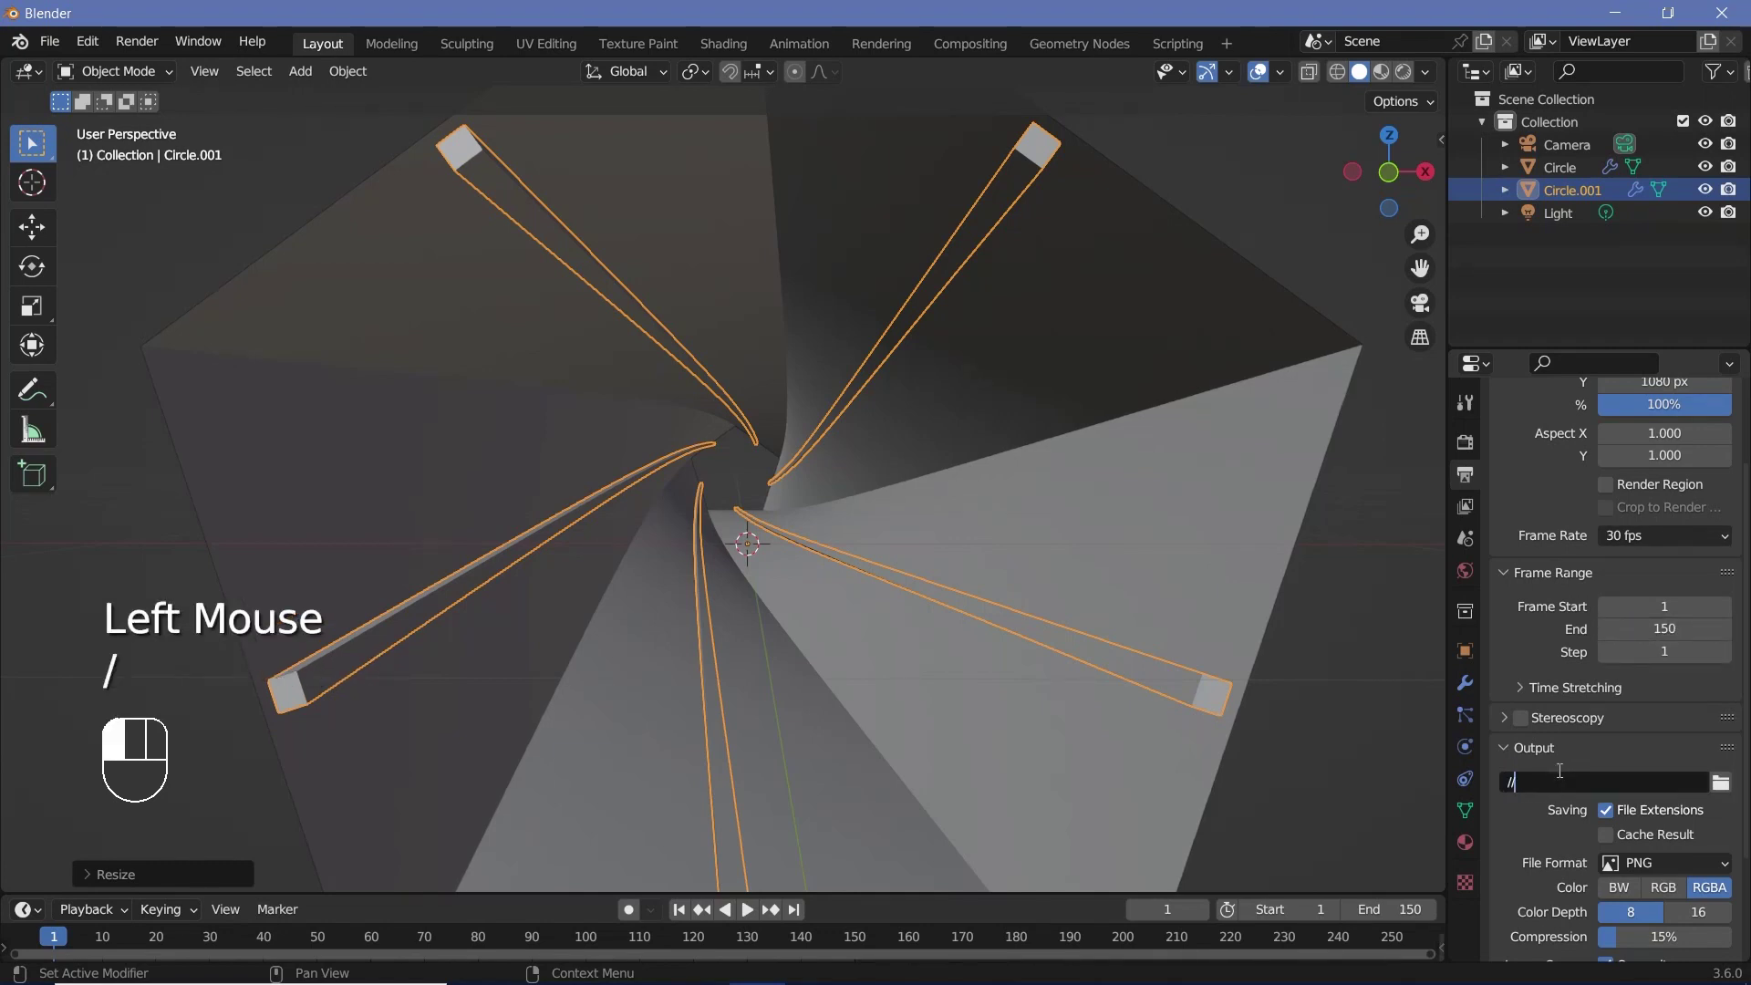
Output FFmpeg video in an MPEG-4 container at Perceptually Lossless quality
click(1627, 866)
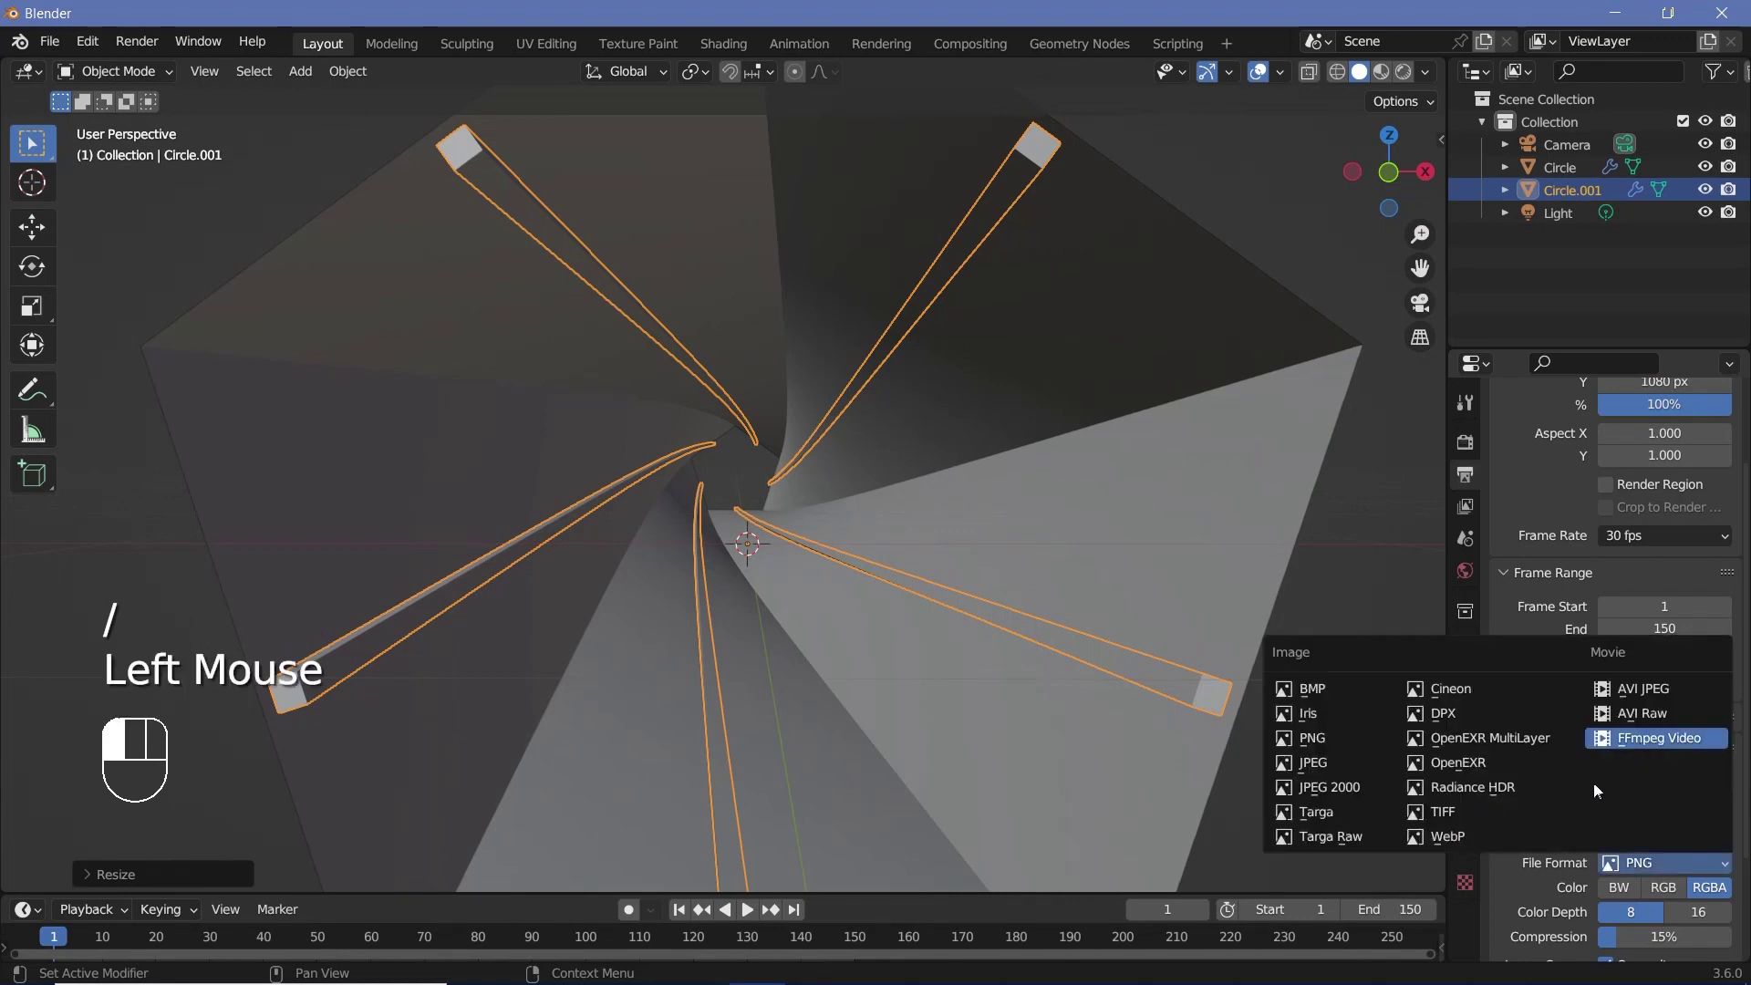
click(1646, 741)
scroll(1595, 784, down, 3)
click(1570, 890)
scroll(1612, 873, down, 2)
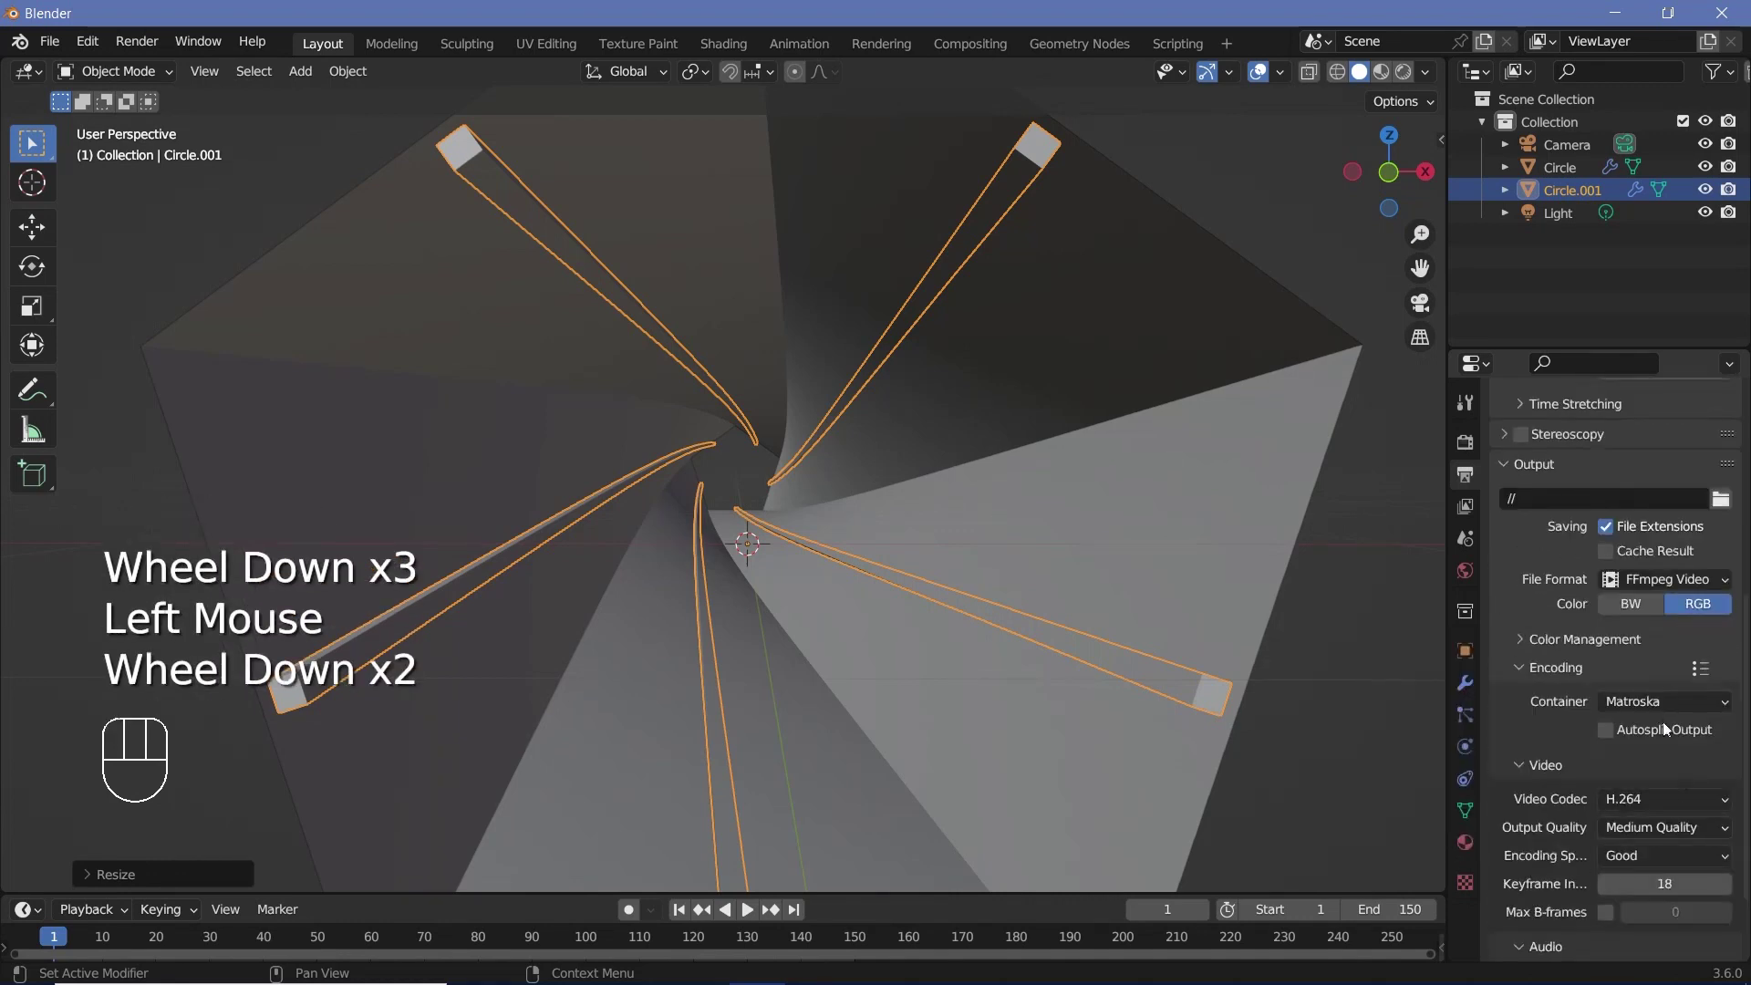
click(1637, 701)
click(1650, 629)
click(1660, 827)
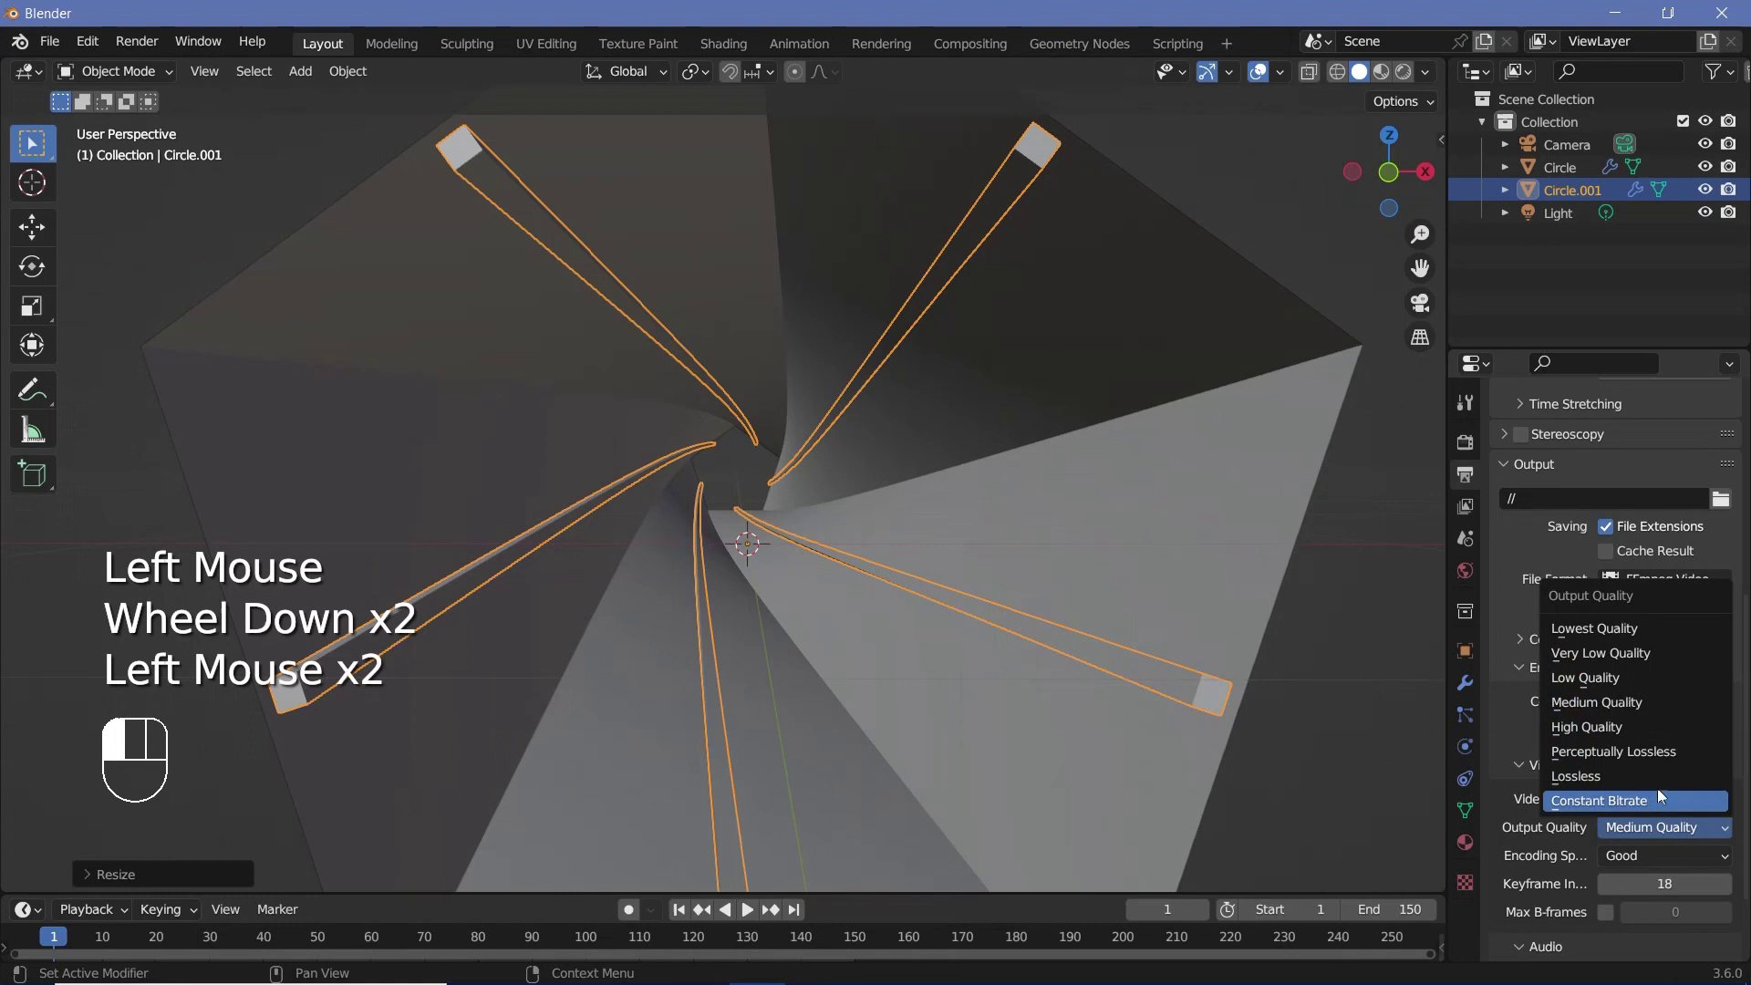
click(1650, 757)
scroll(1317, 130, down, 2)
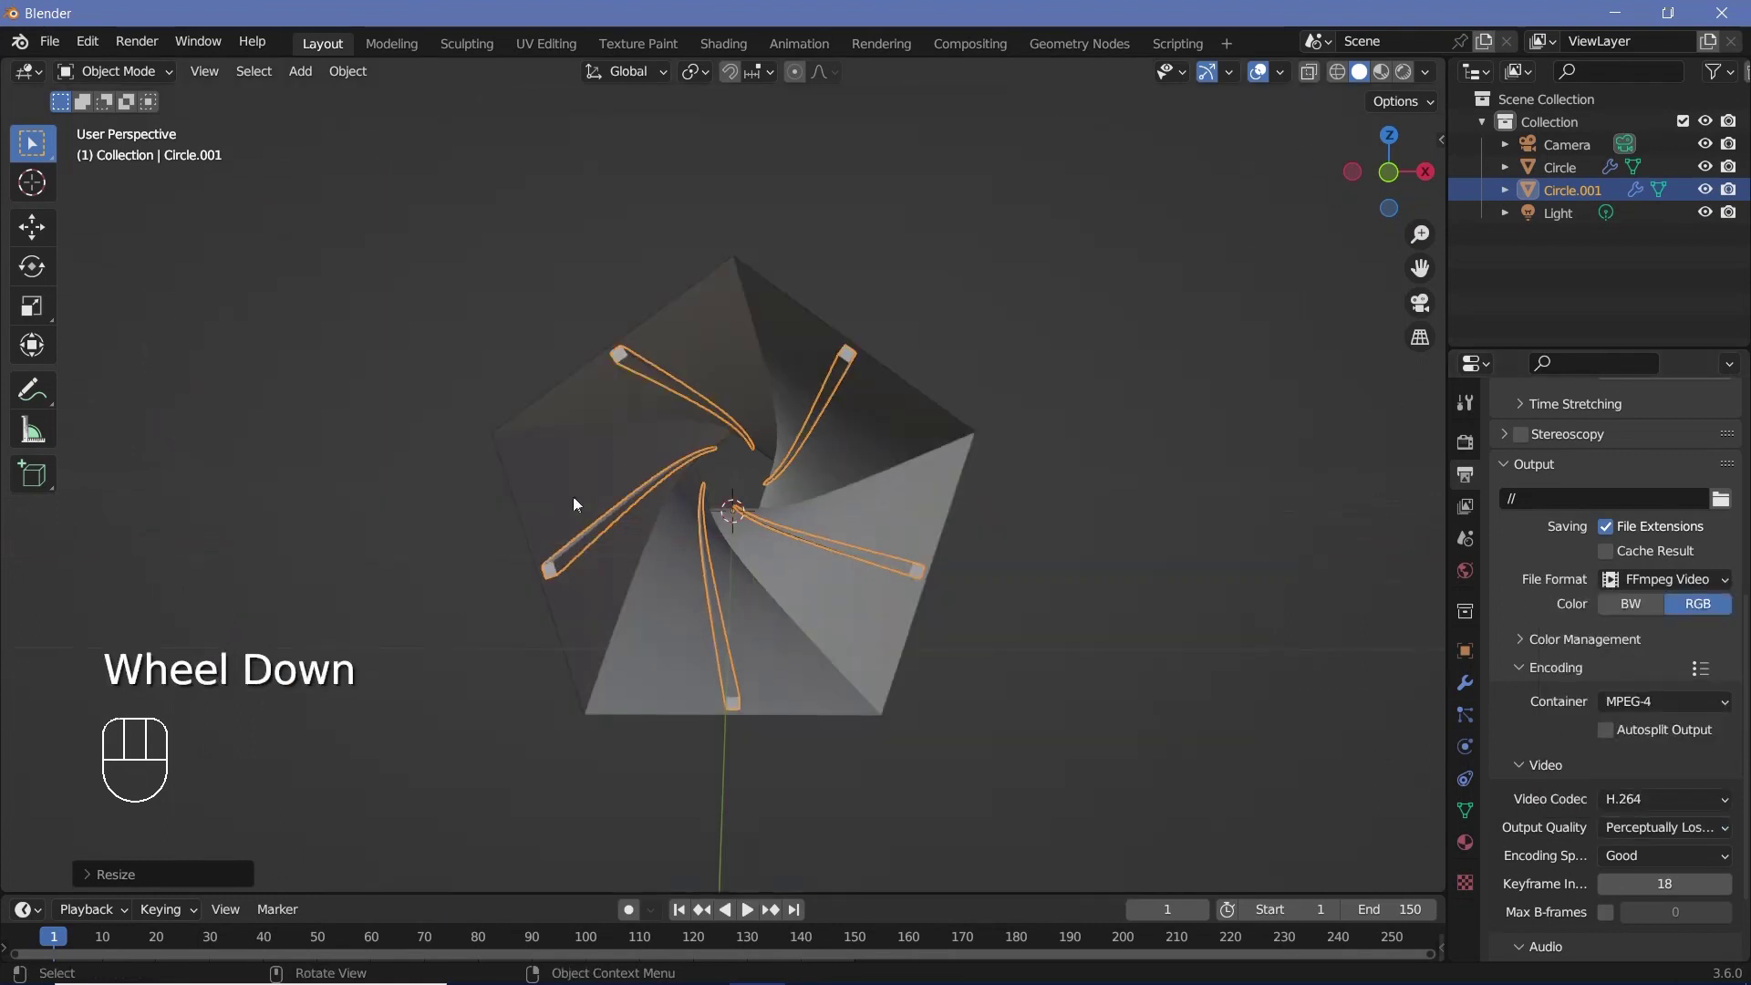
Switch the viewport to rendered shading and delete the light
click(1403, 72)
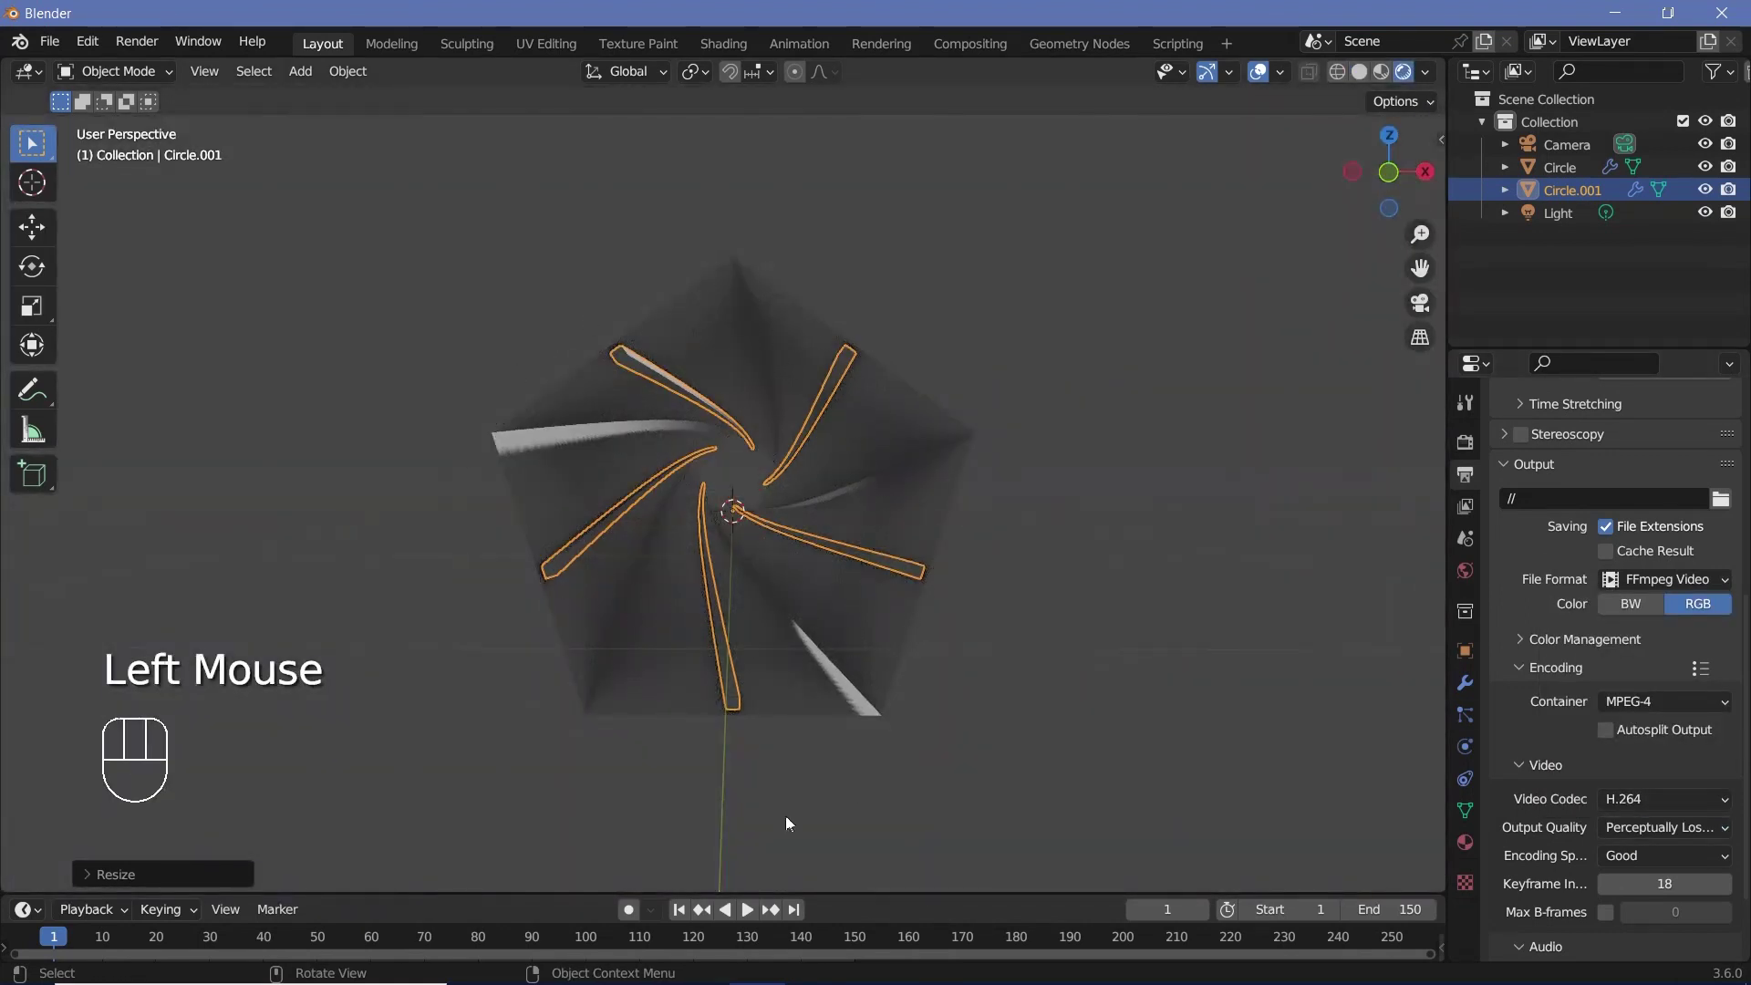
click(1559, 213)
key(Delete)
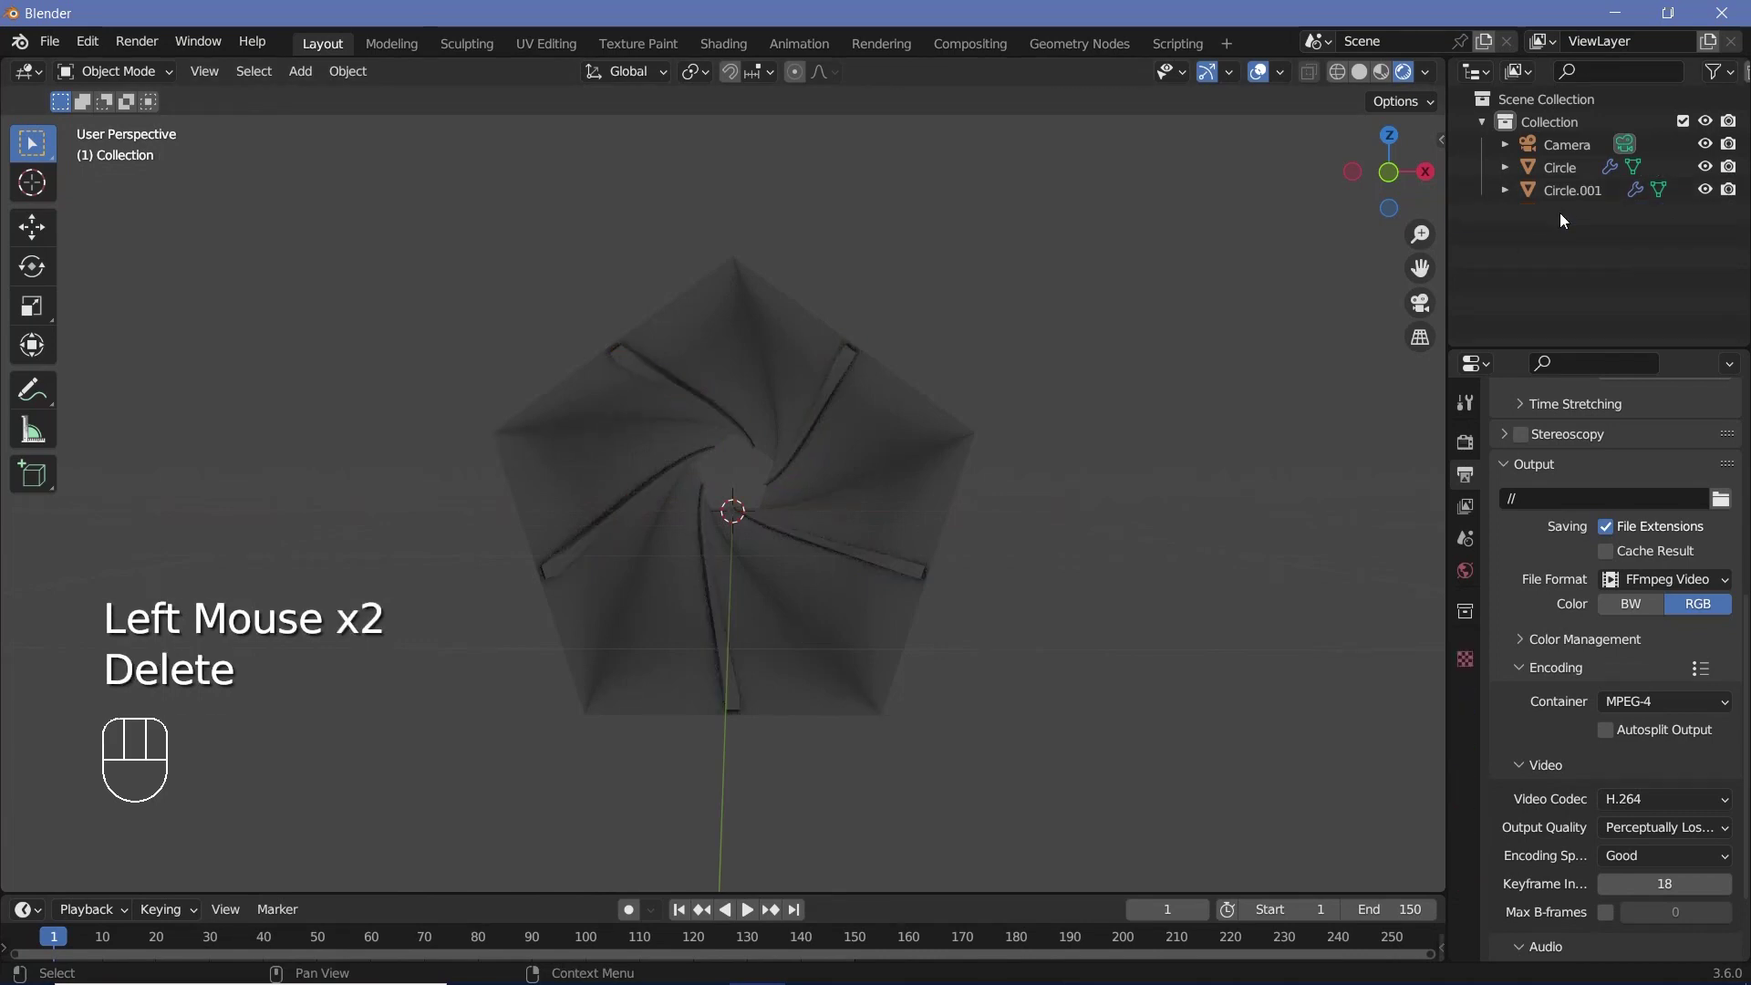
Make the world background colour pure white
scroll(1322, 456, up, 5)
click(1465, 570)
click(1629, 594)
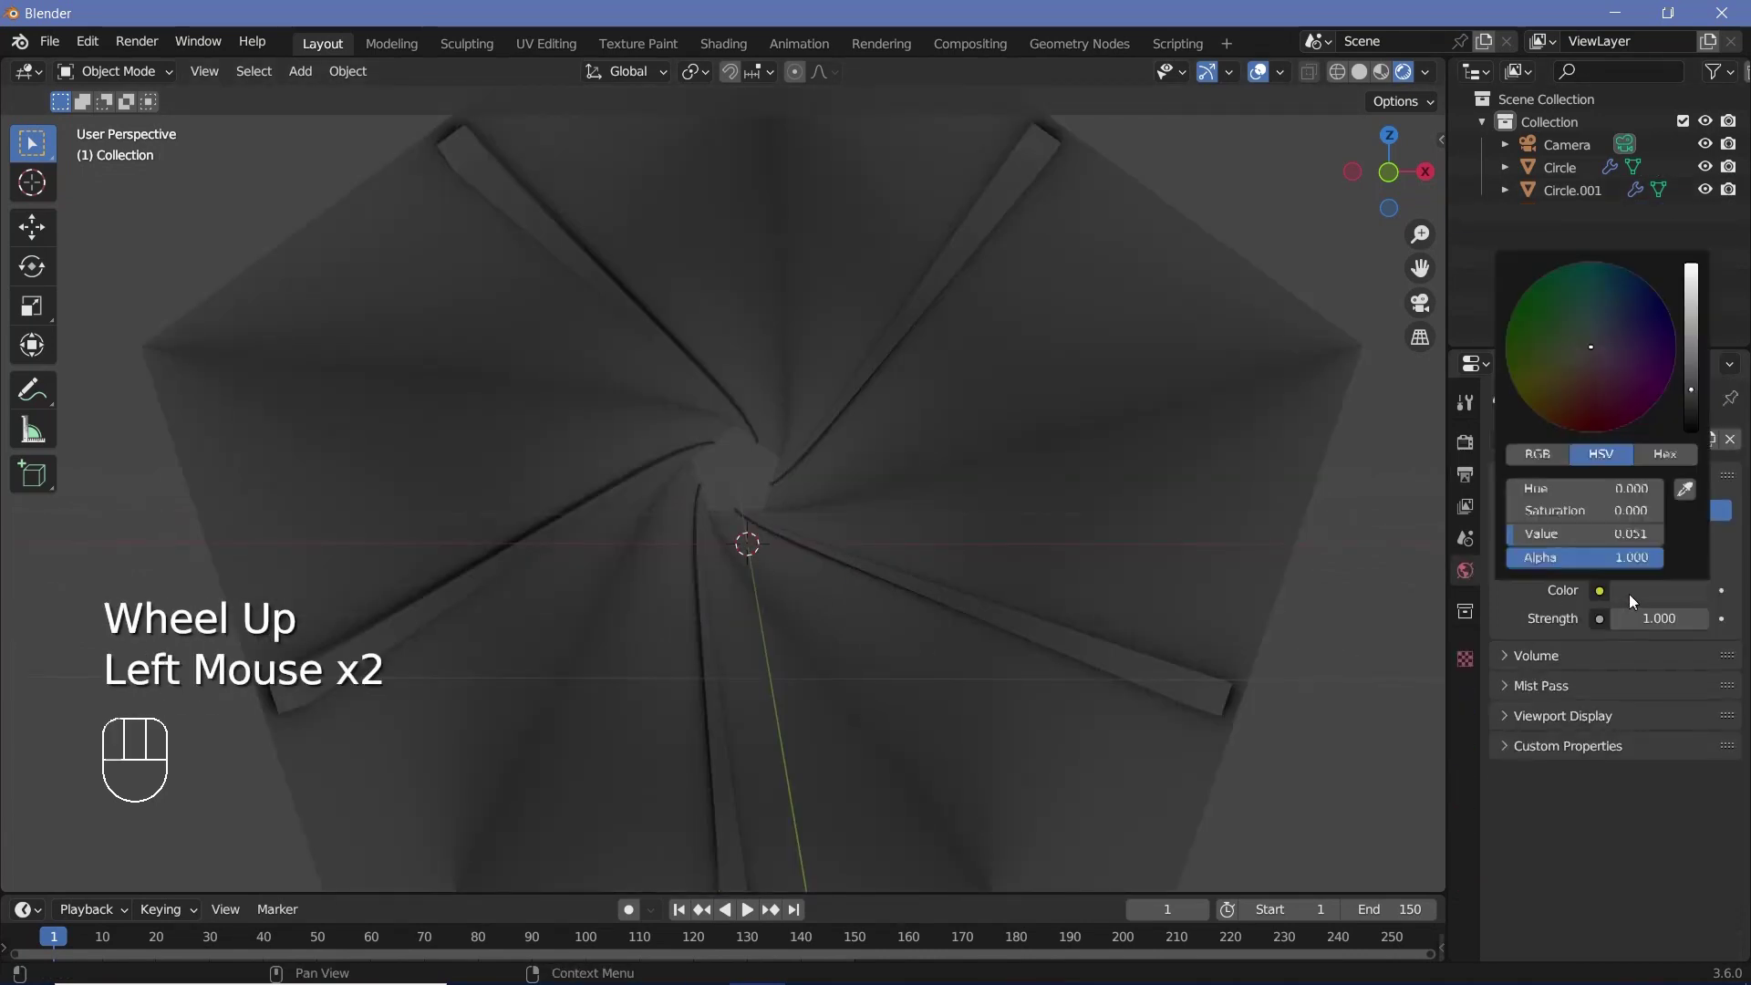
click(1691, 290)
drag(1691, 287, 1691, 264)
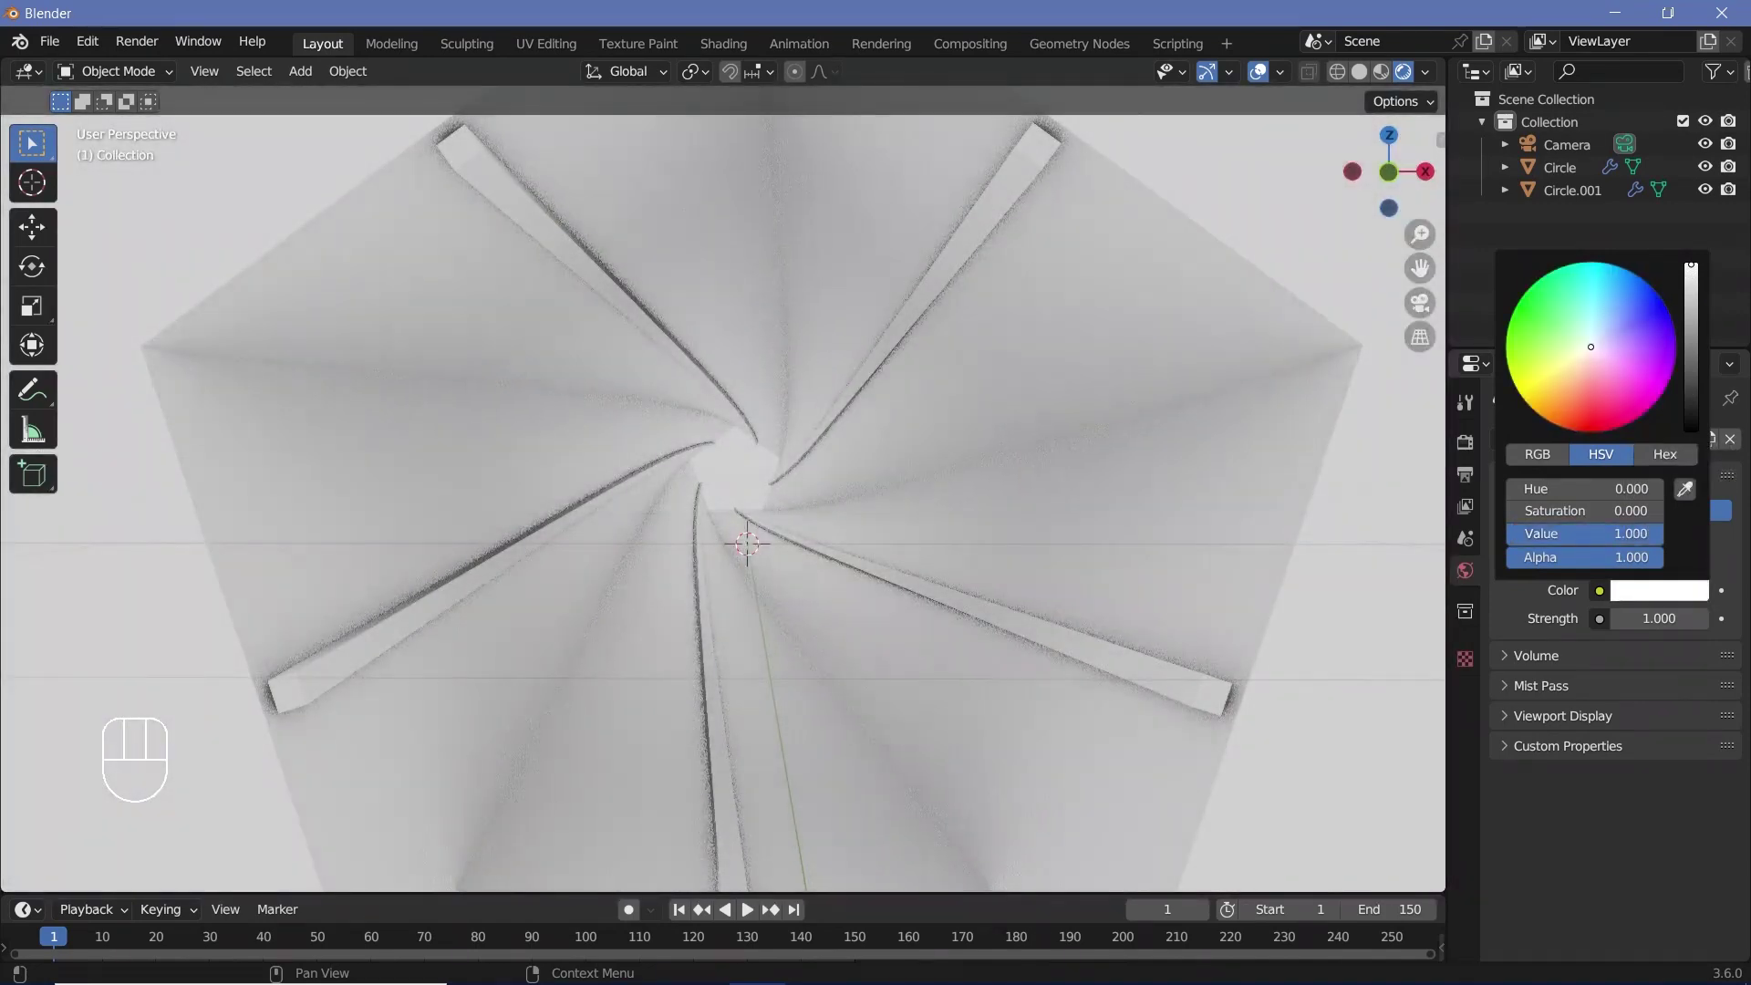
scroll(887, 498, down, 2)
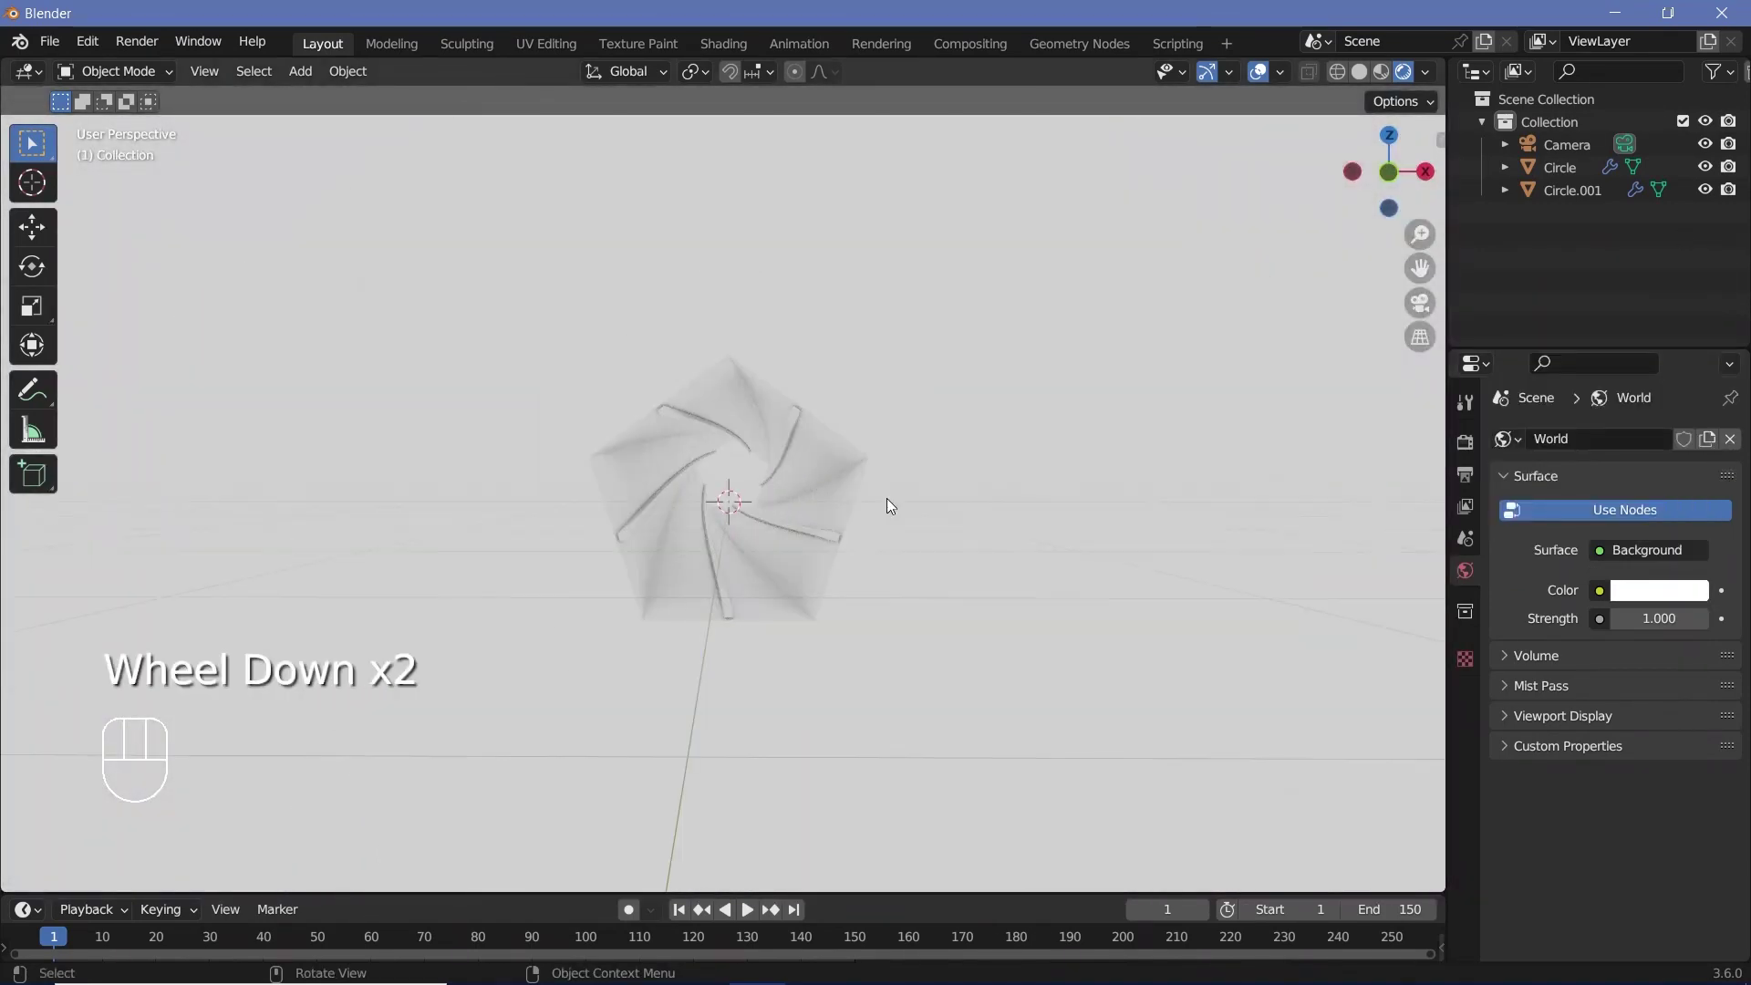
Clear the camera's location and rotation, rotate it 90° about X, and view through it
click(1555, 144)
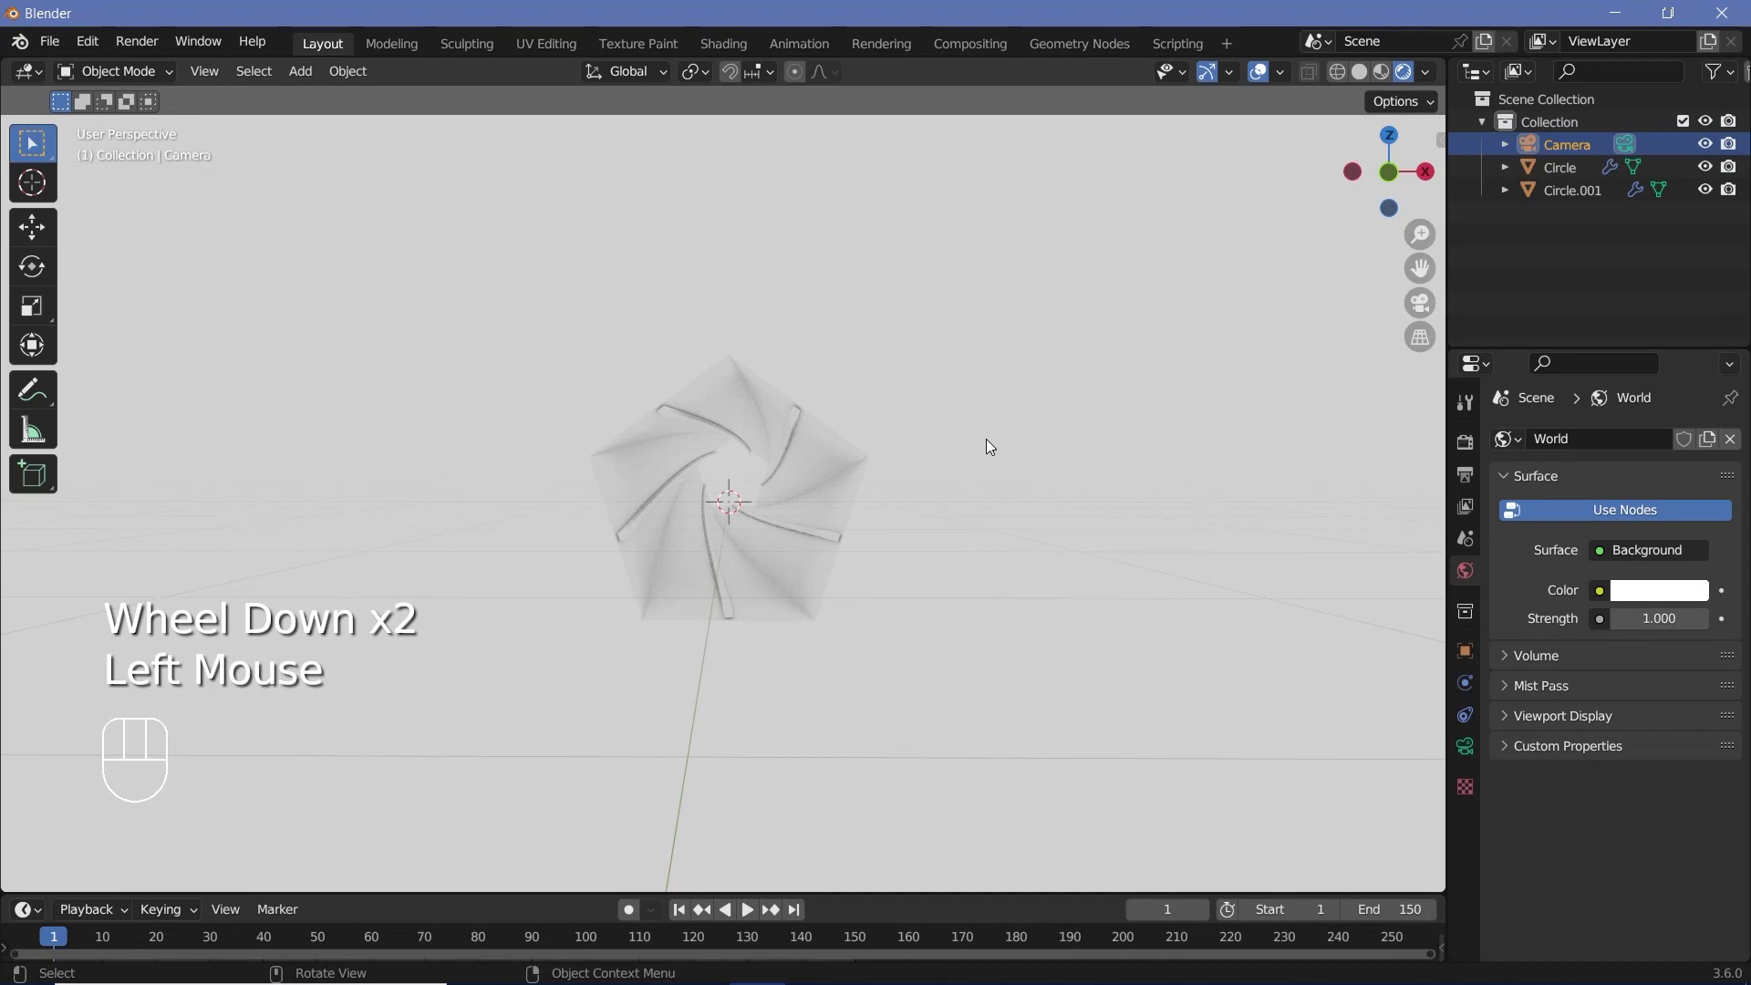
key(alt+g)
key(alt+r)
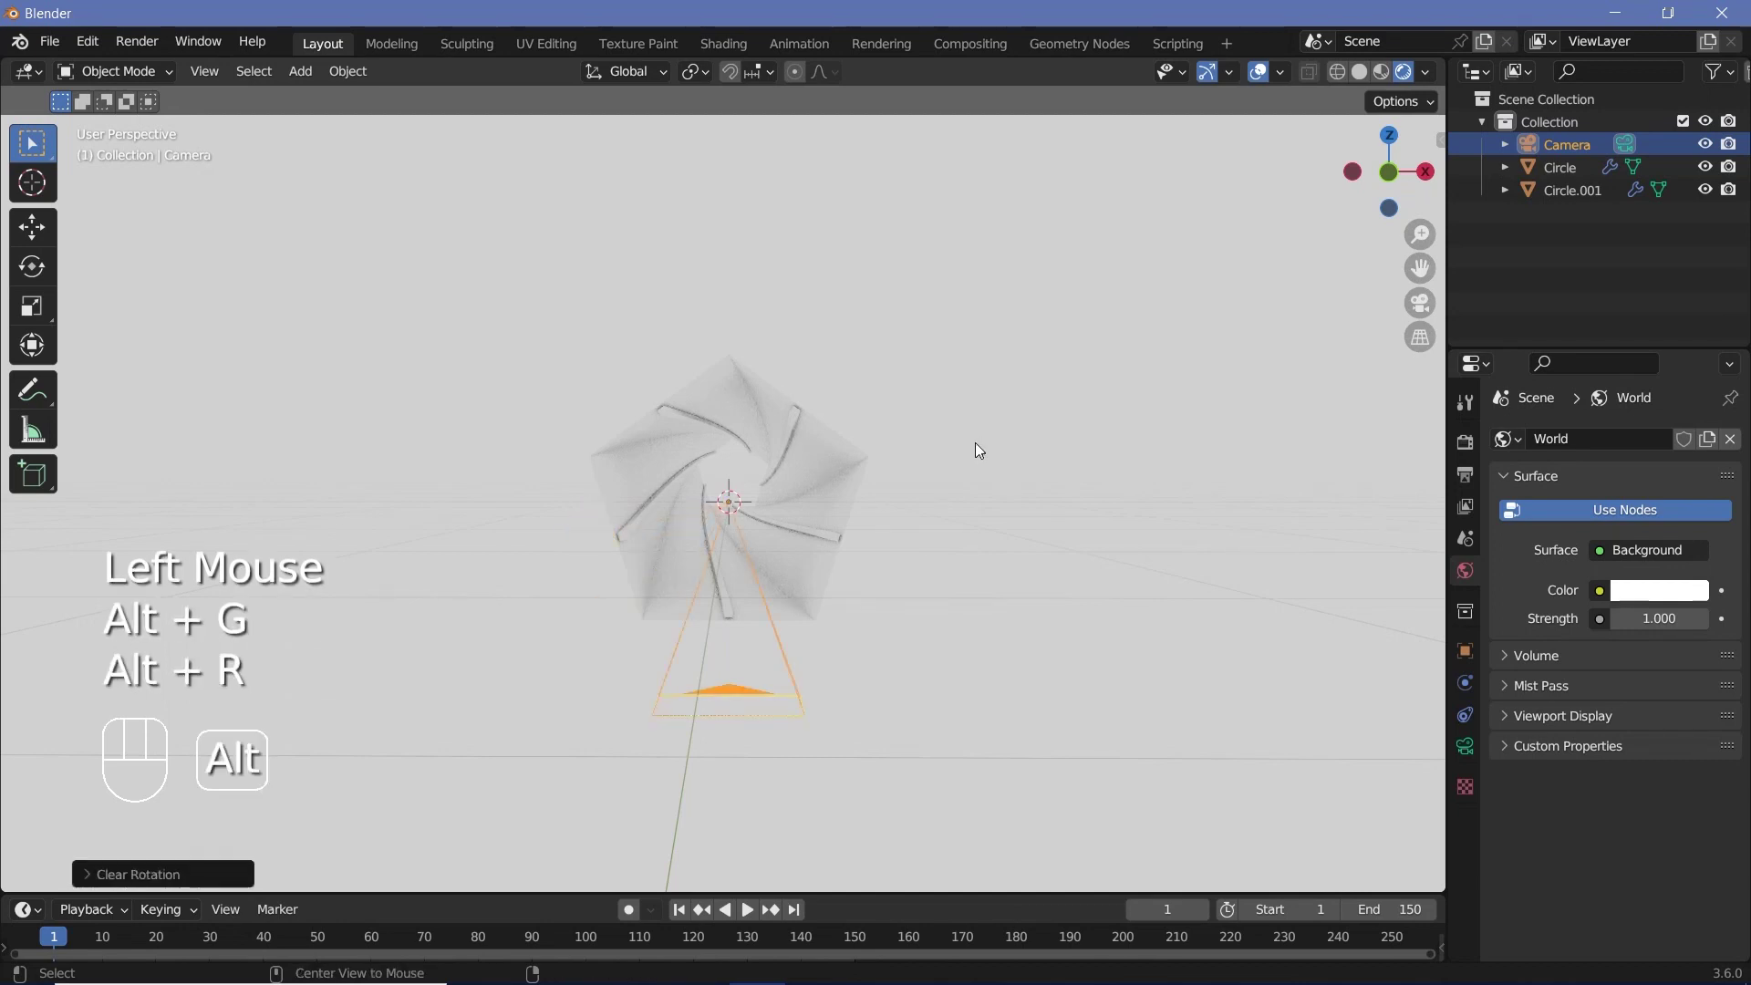
text(rx)
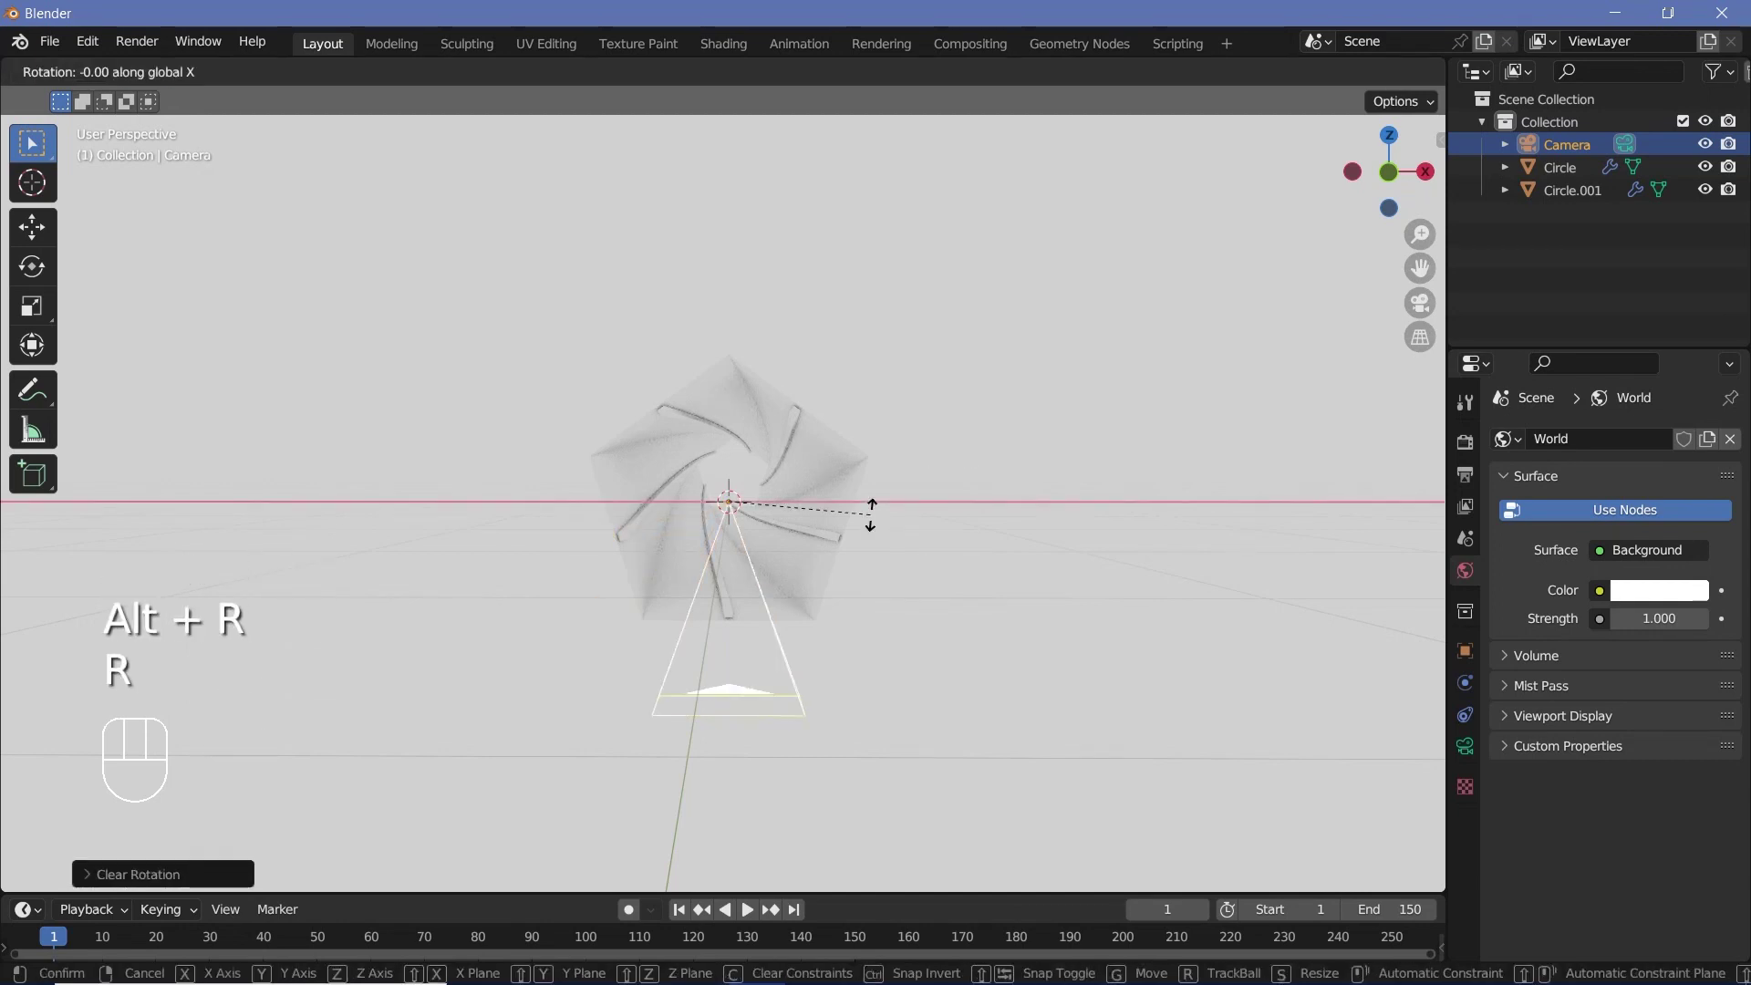
text(90)
click(871, 514)
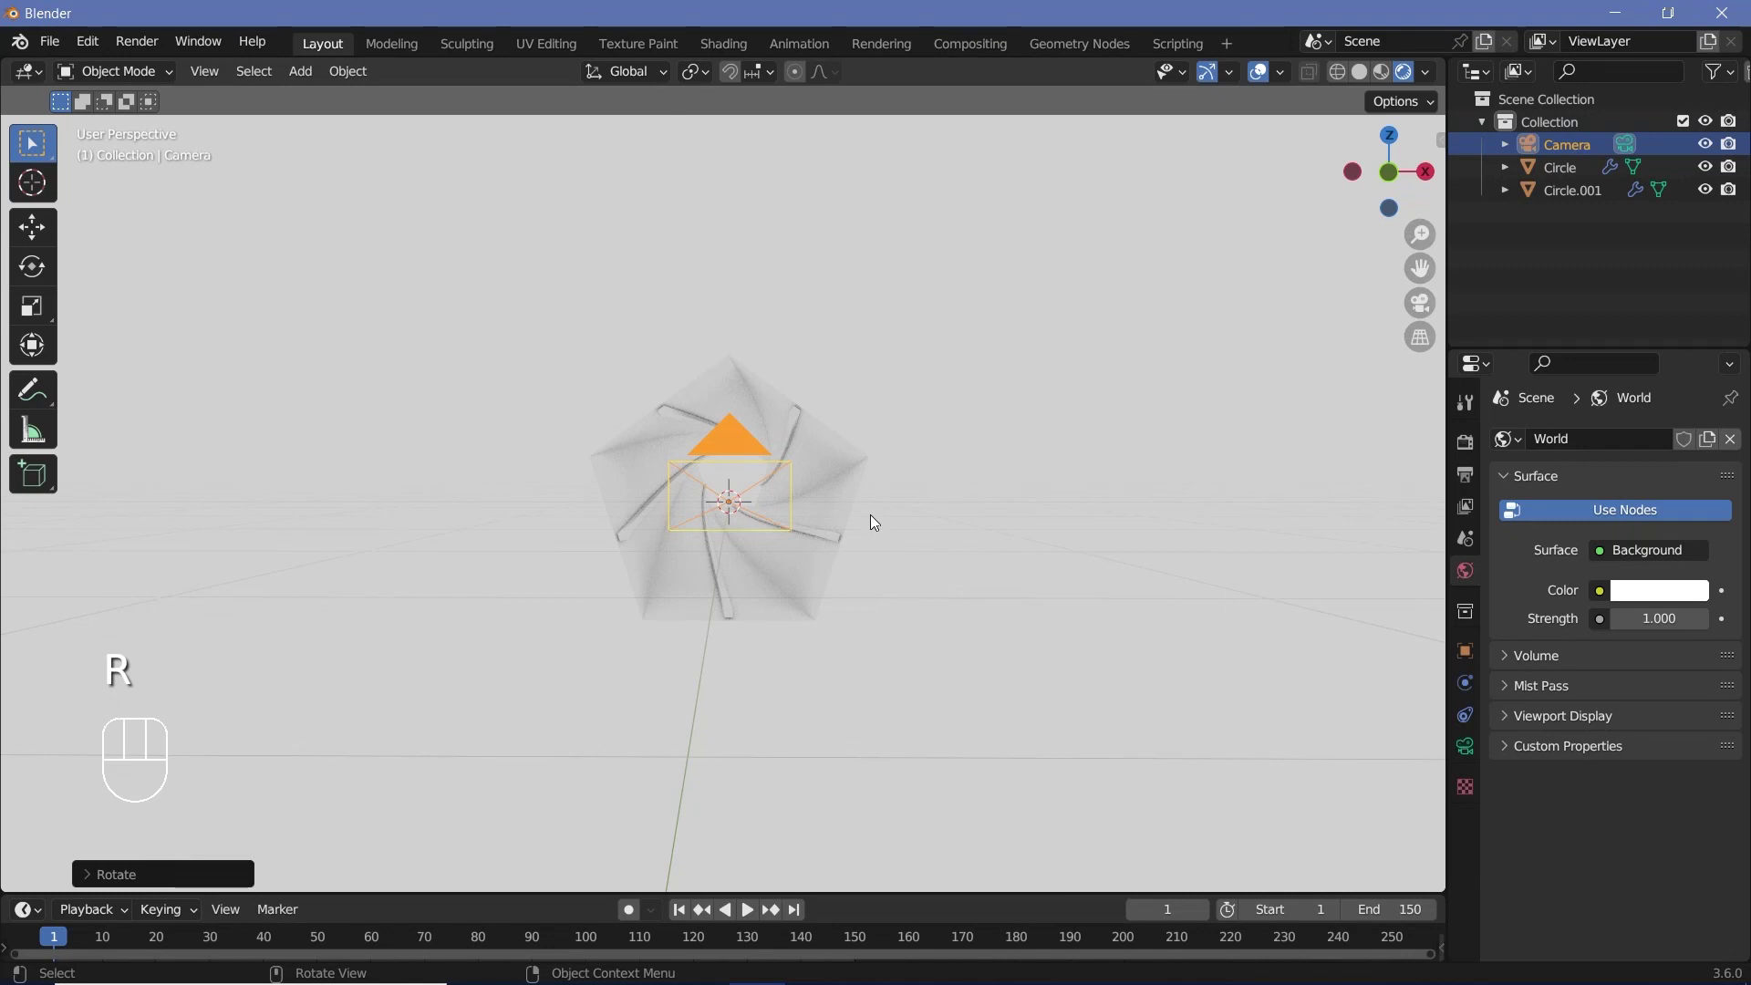
key(KP_0)
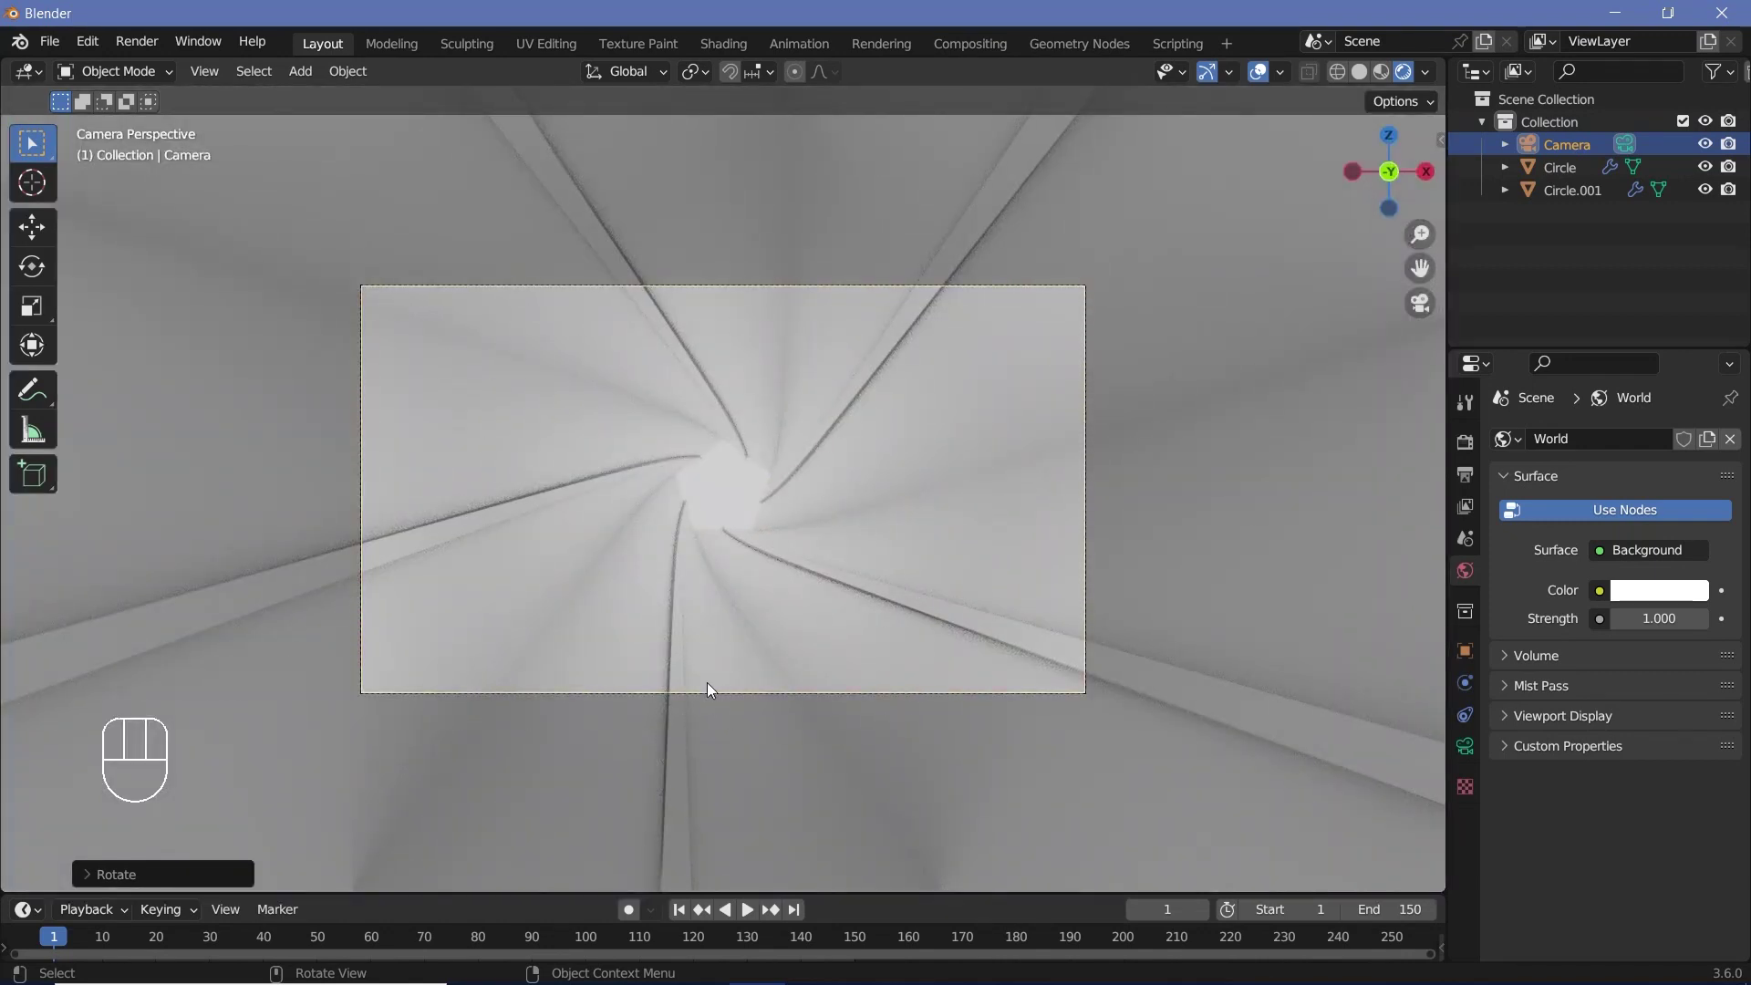
drag(866, 889, 882, 824)
Keyframe the camera at frame 0, then move it along Y at frame 150
key(Left)
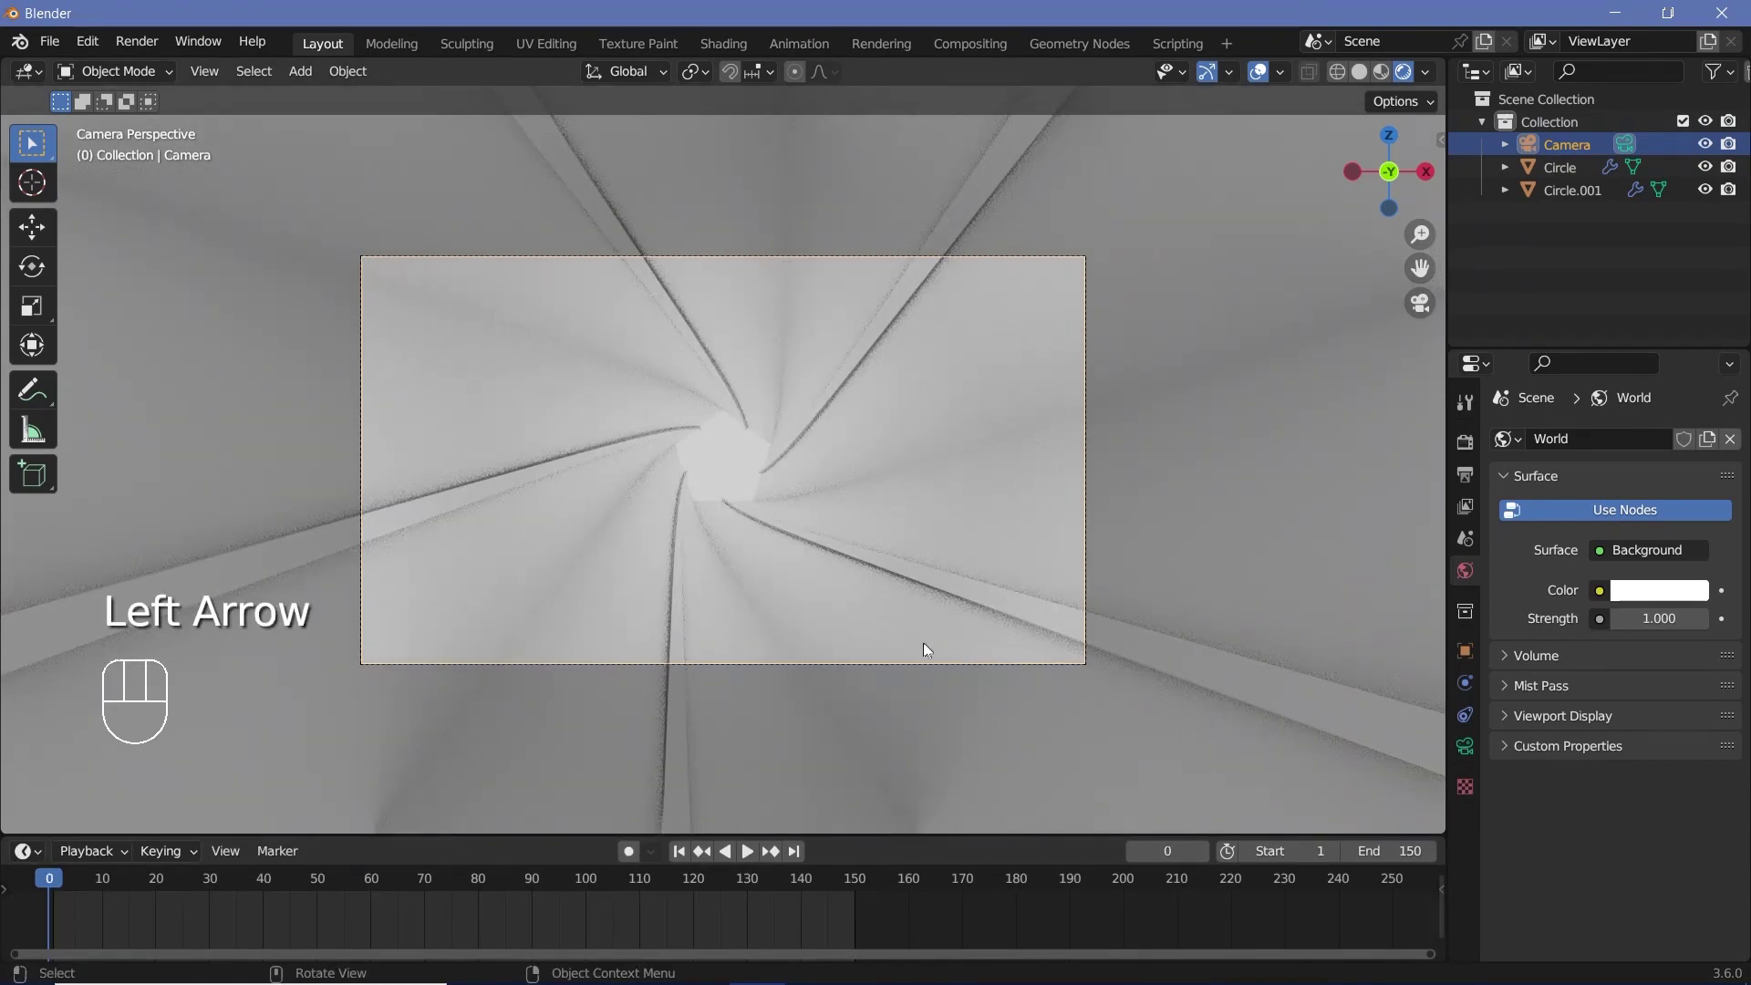
key(i)
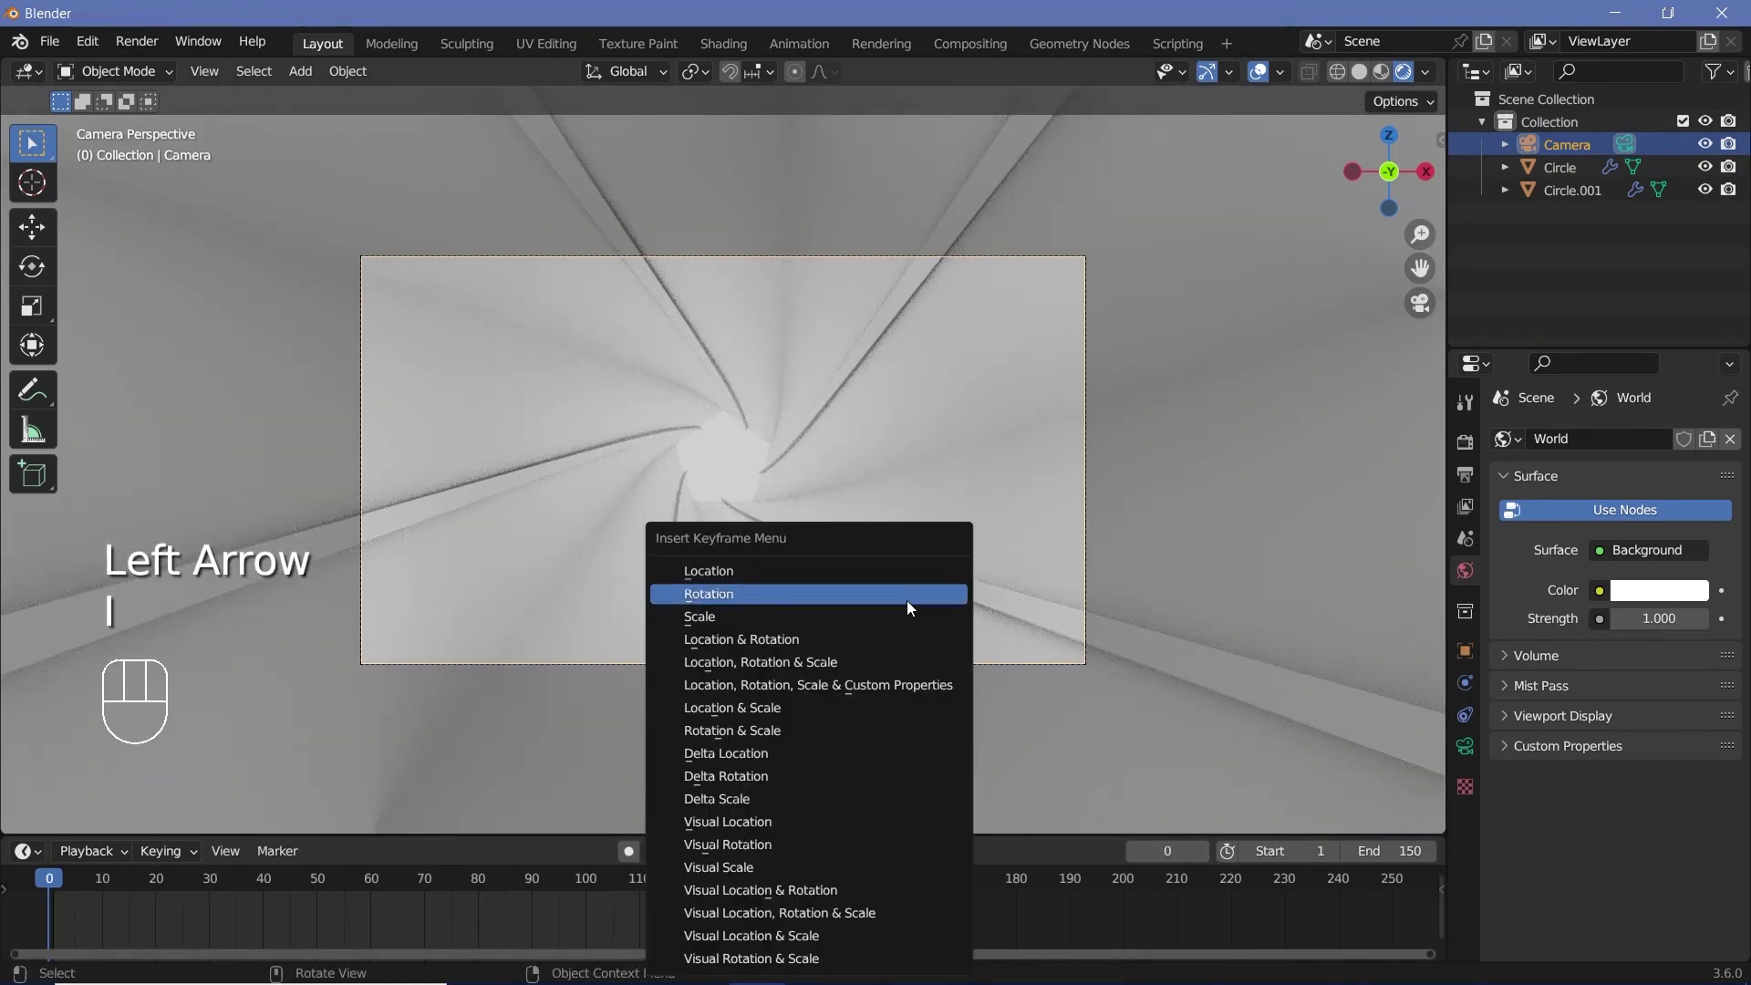
click(873, 646)
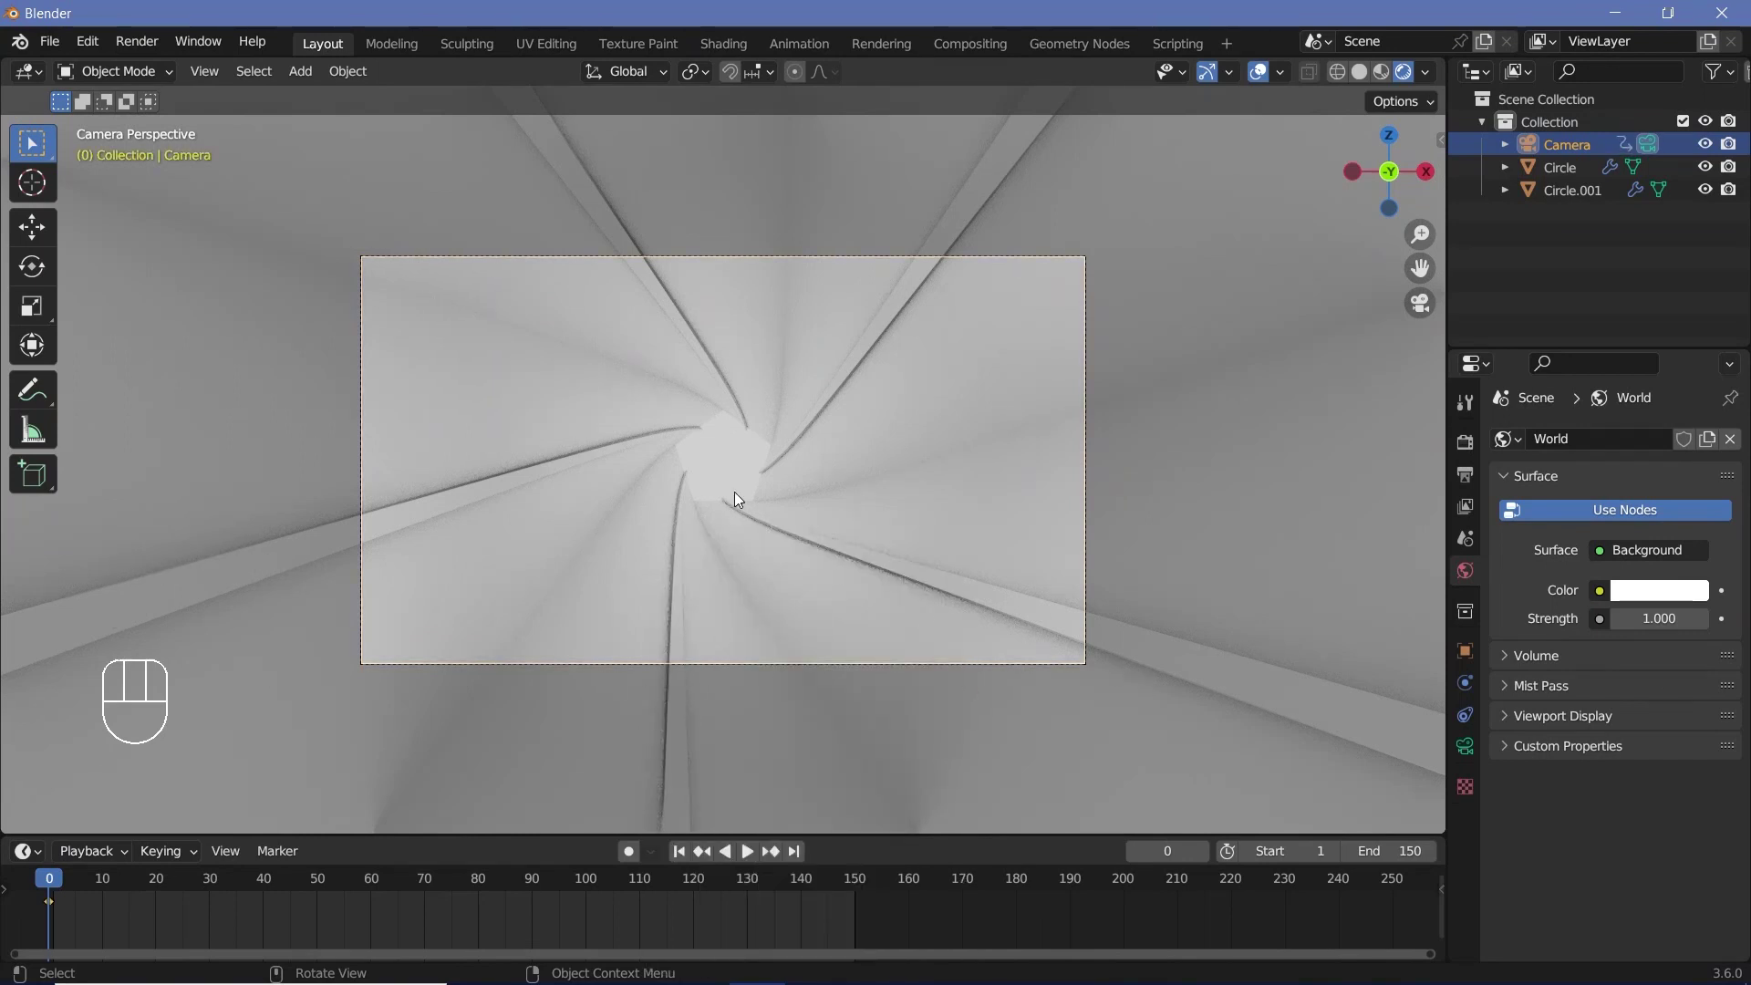
click(855, 879)
key(g)
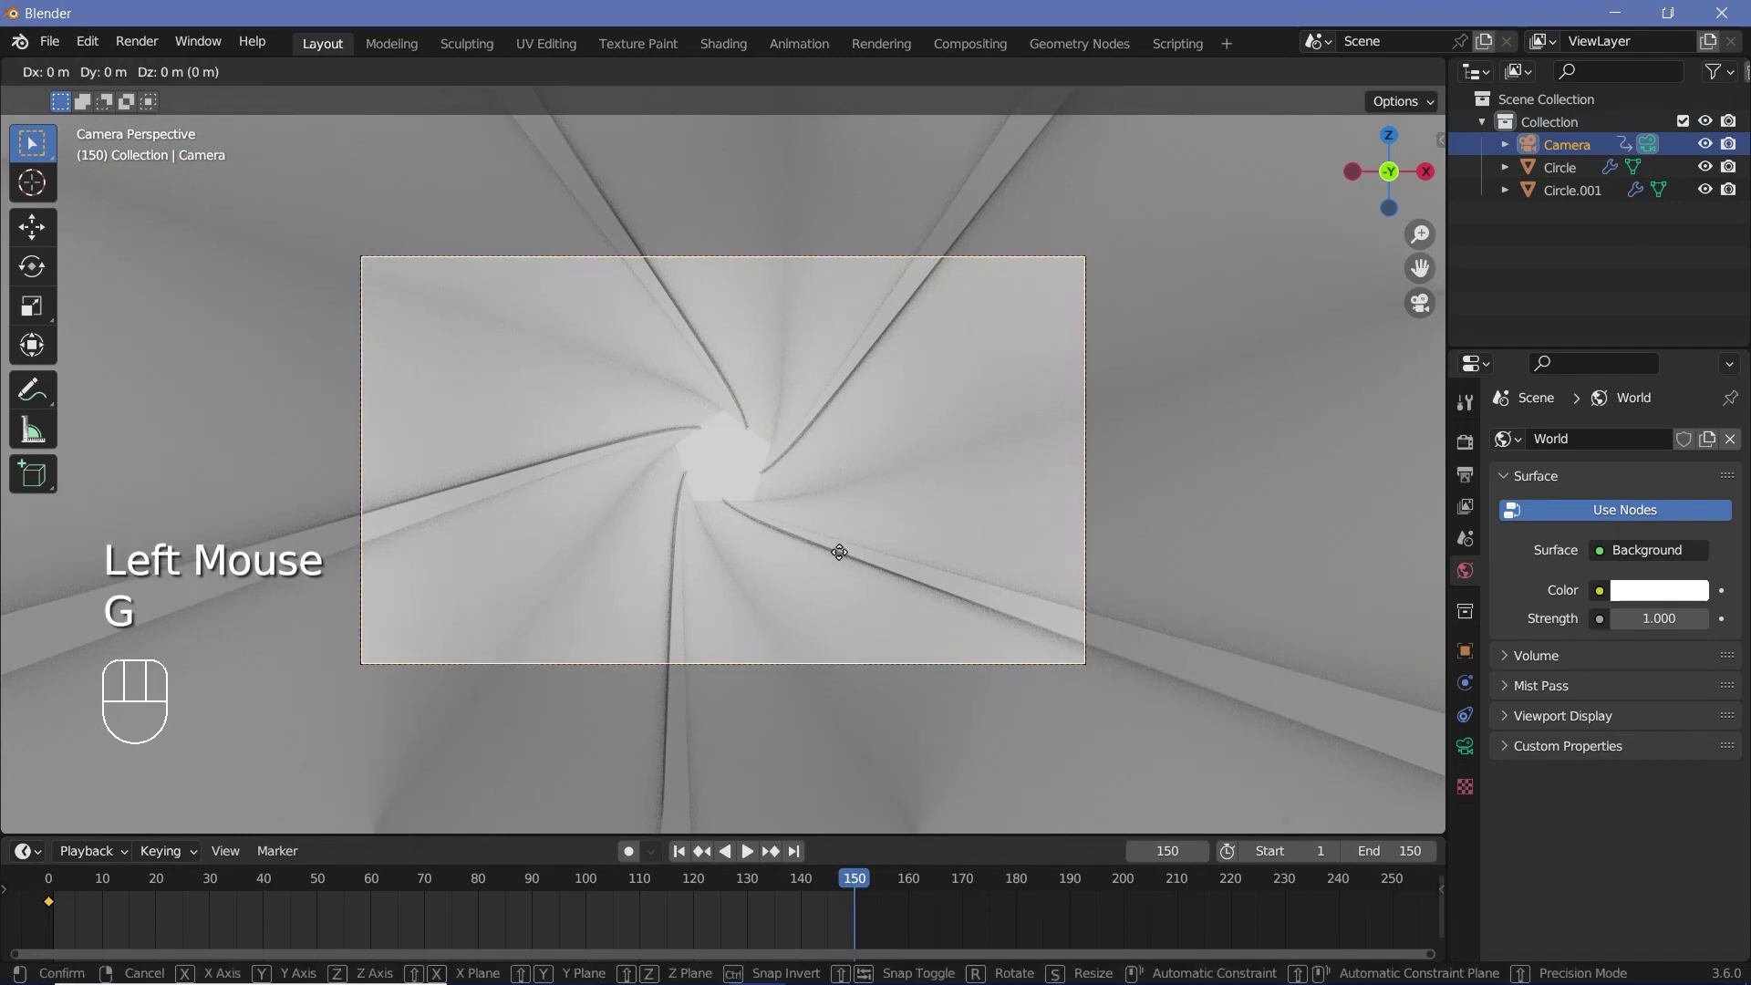
key(y)
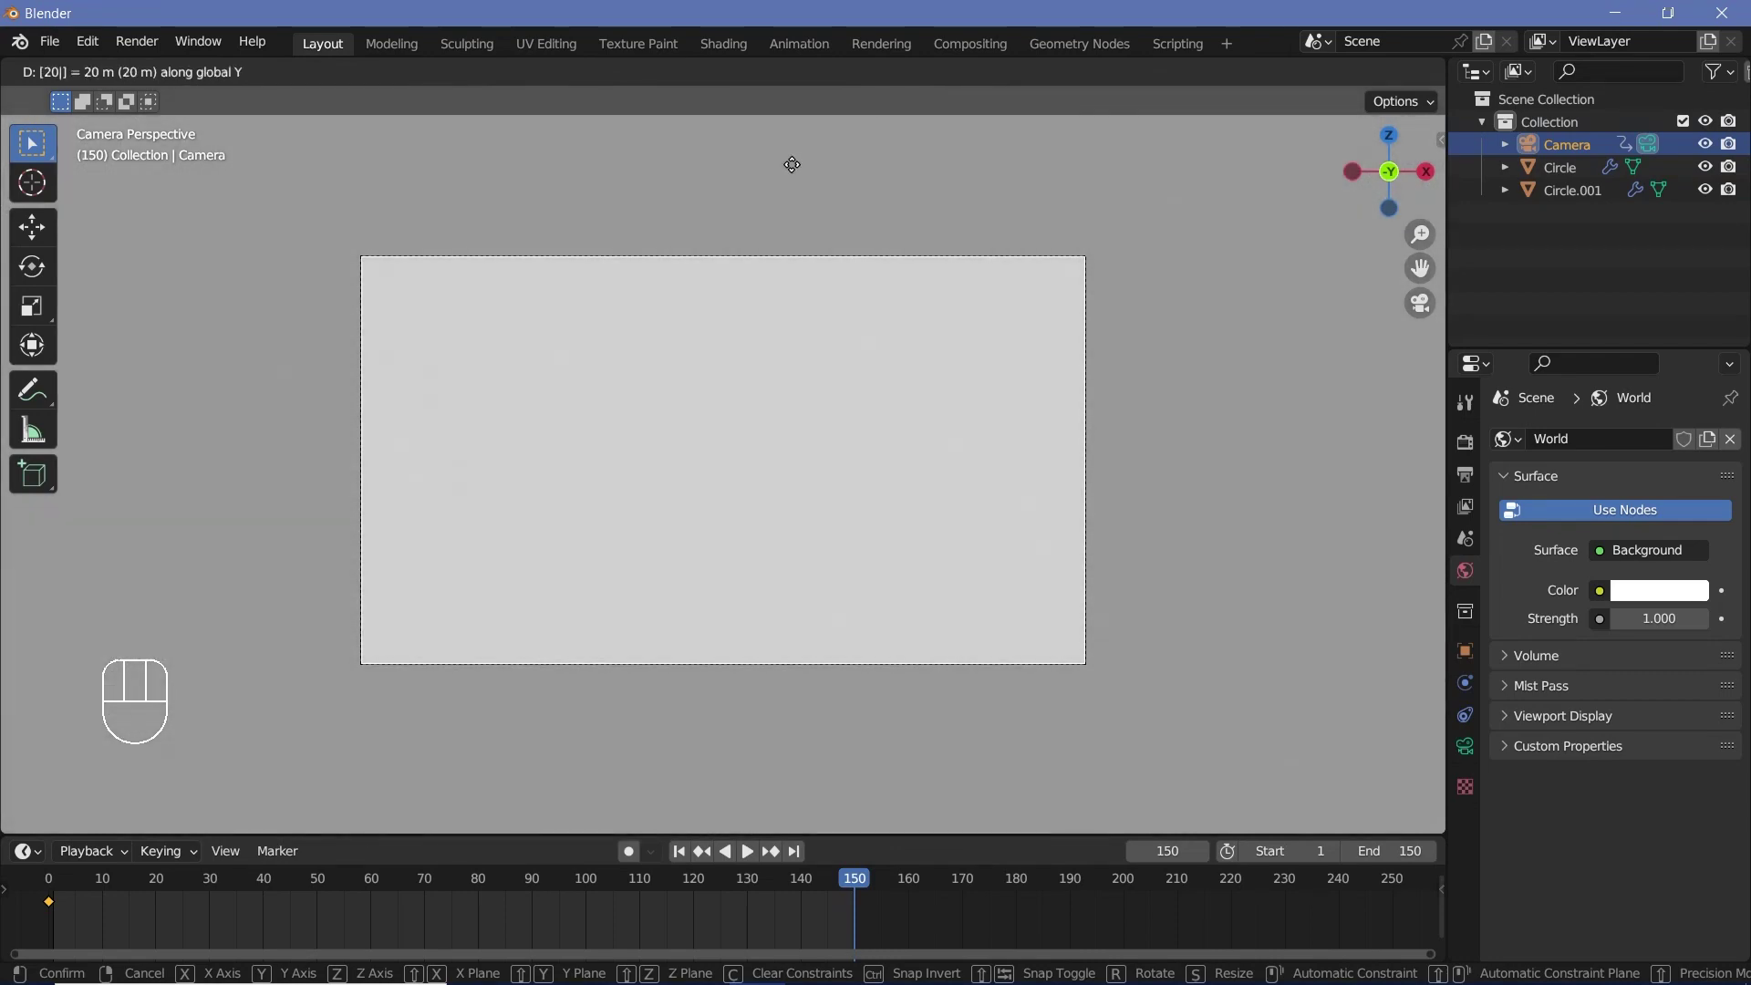
click(791, 164)
Keyframe the camera at frame 150, make interpolation linear, and play from frame 0
key(i)
click(780, 202)
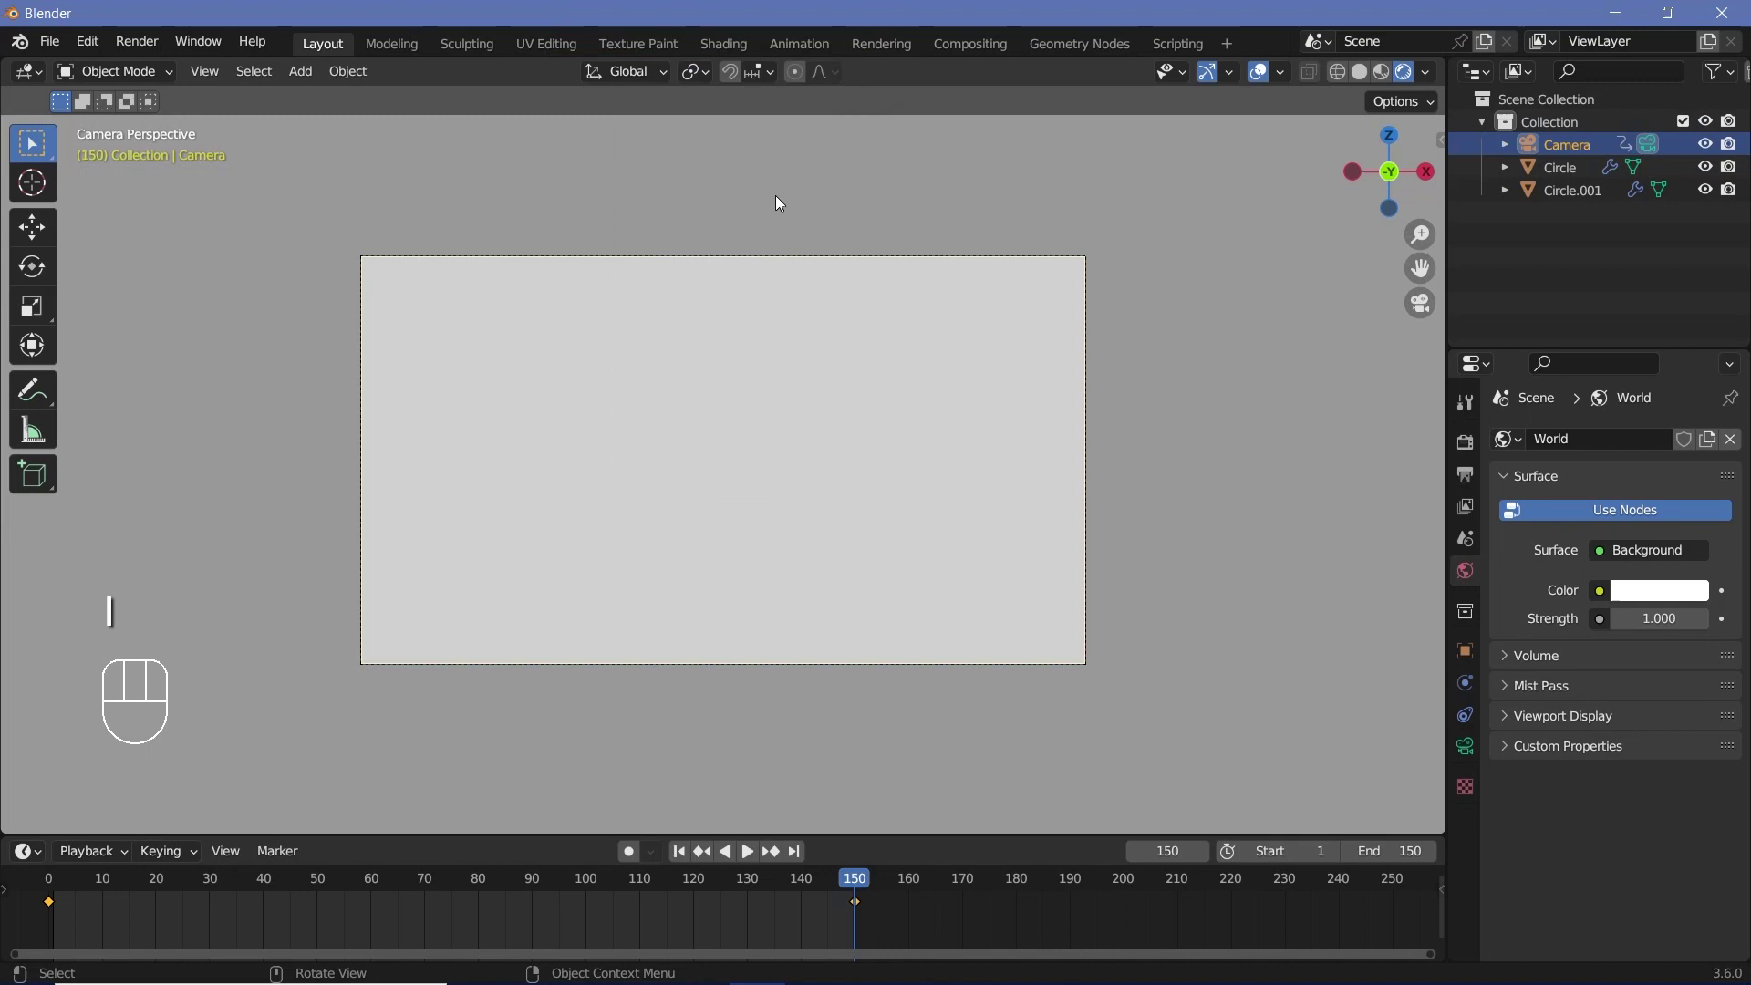
key(t)
key(t)
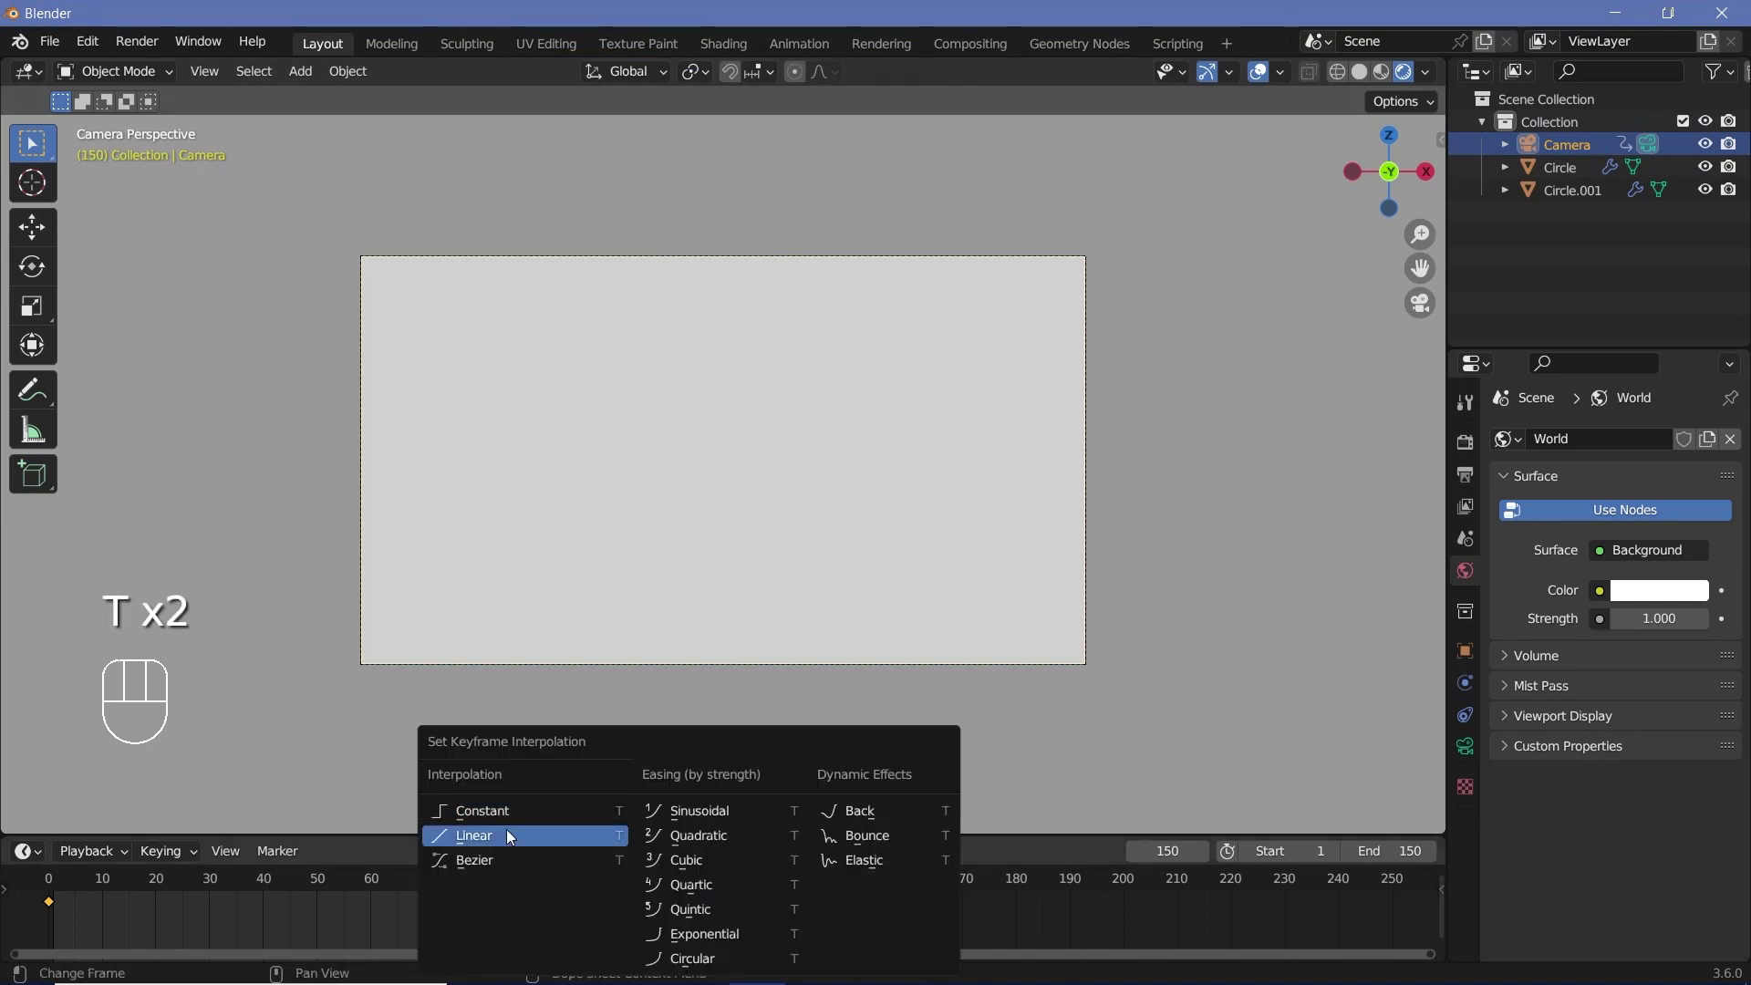
click(506, 830)
click(44, 882)
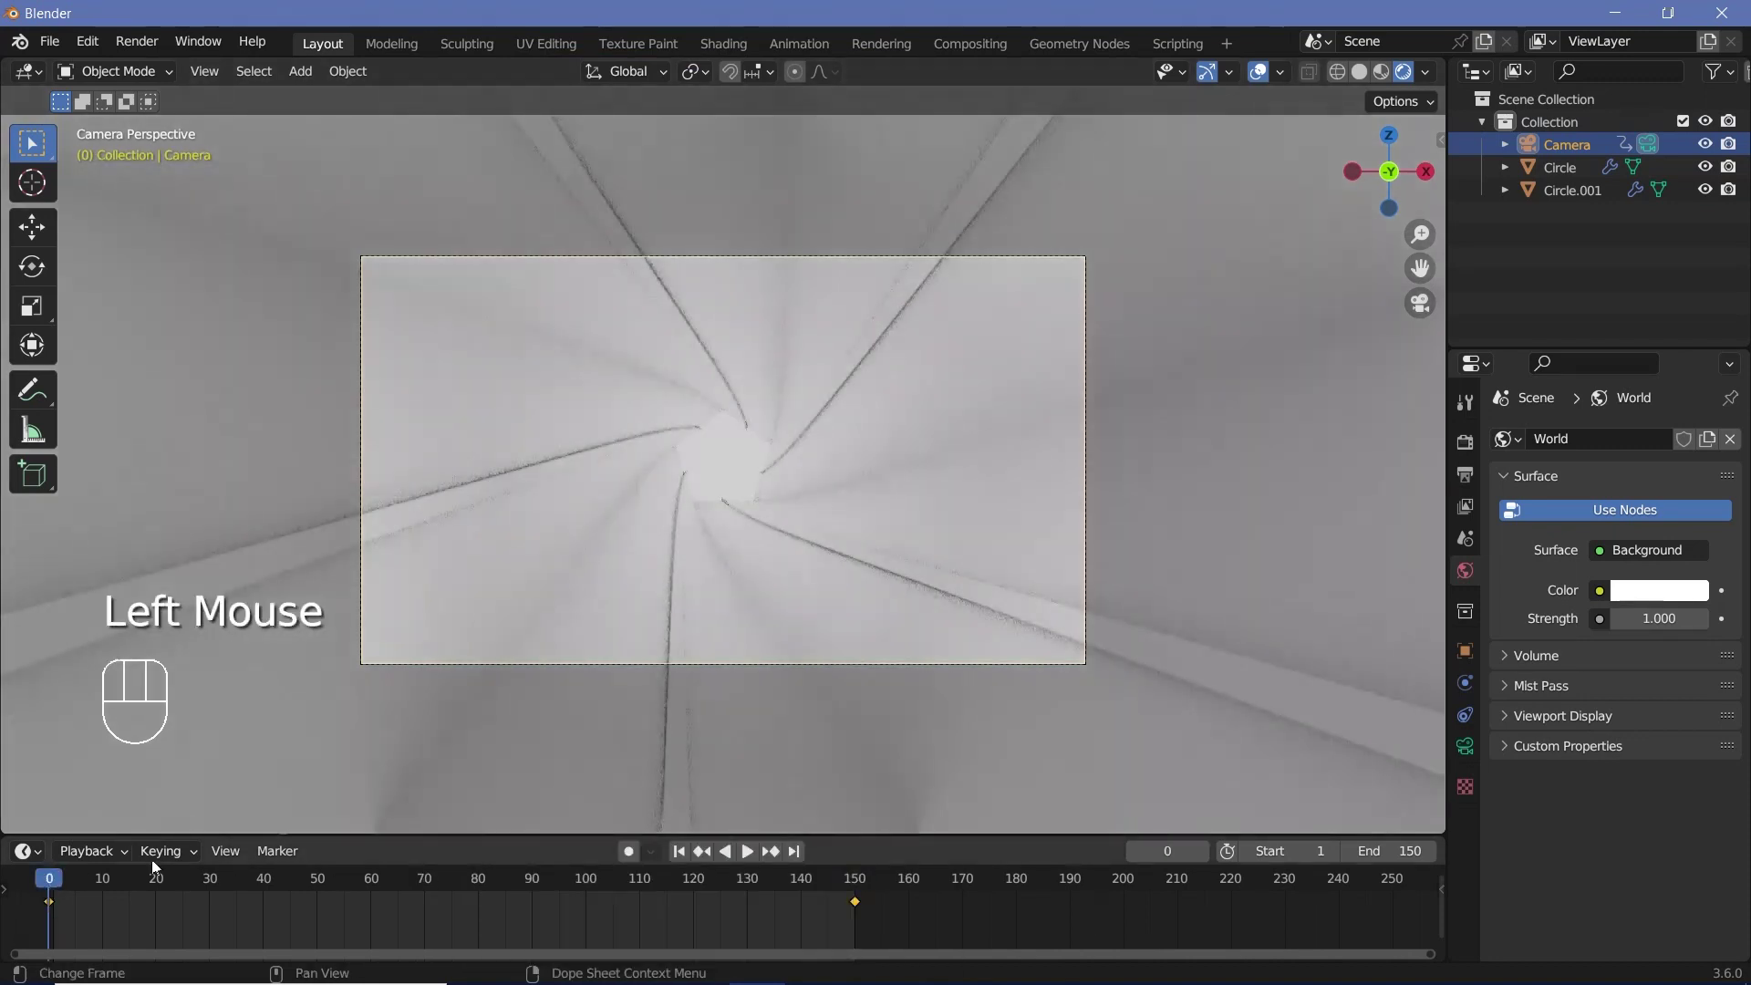
key(space)
key(space)
Select Circle.001 and Circle and make linked duplicates moved 20 m along Y
key(KP_0)
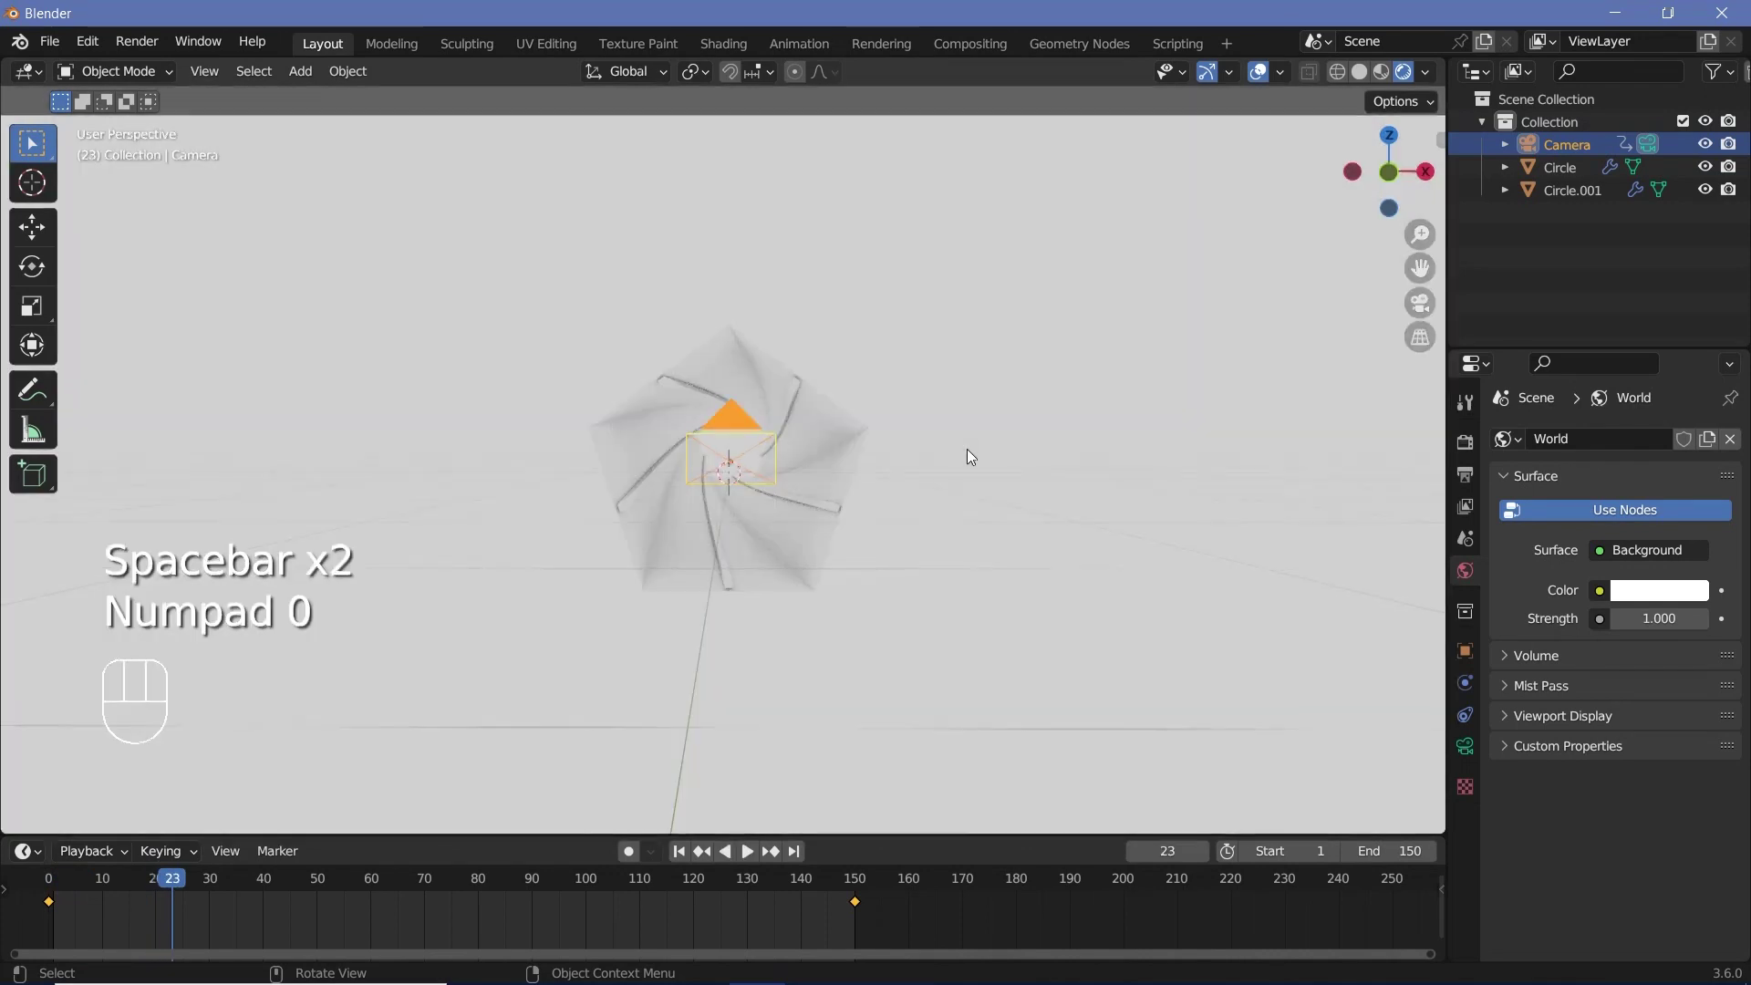
middle_drag(956, 449, 723, 520)
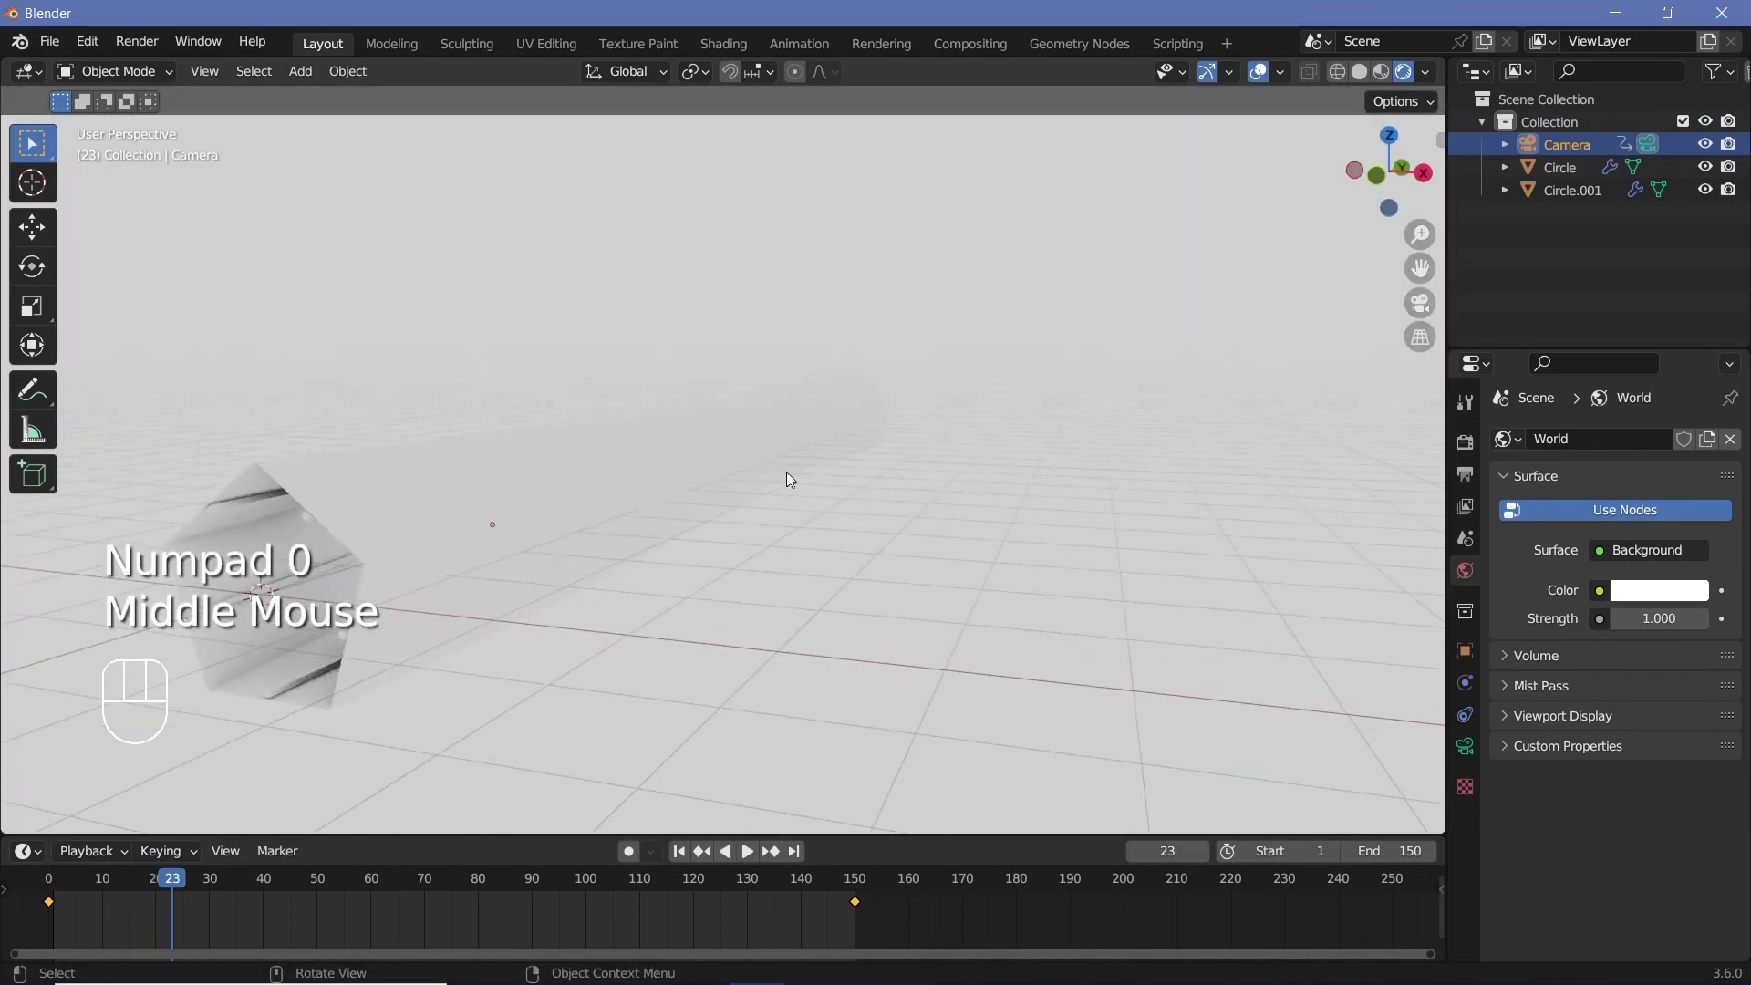
click(248, 502)
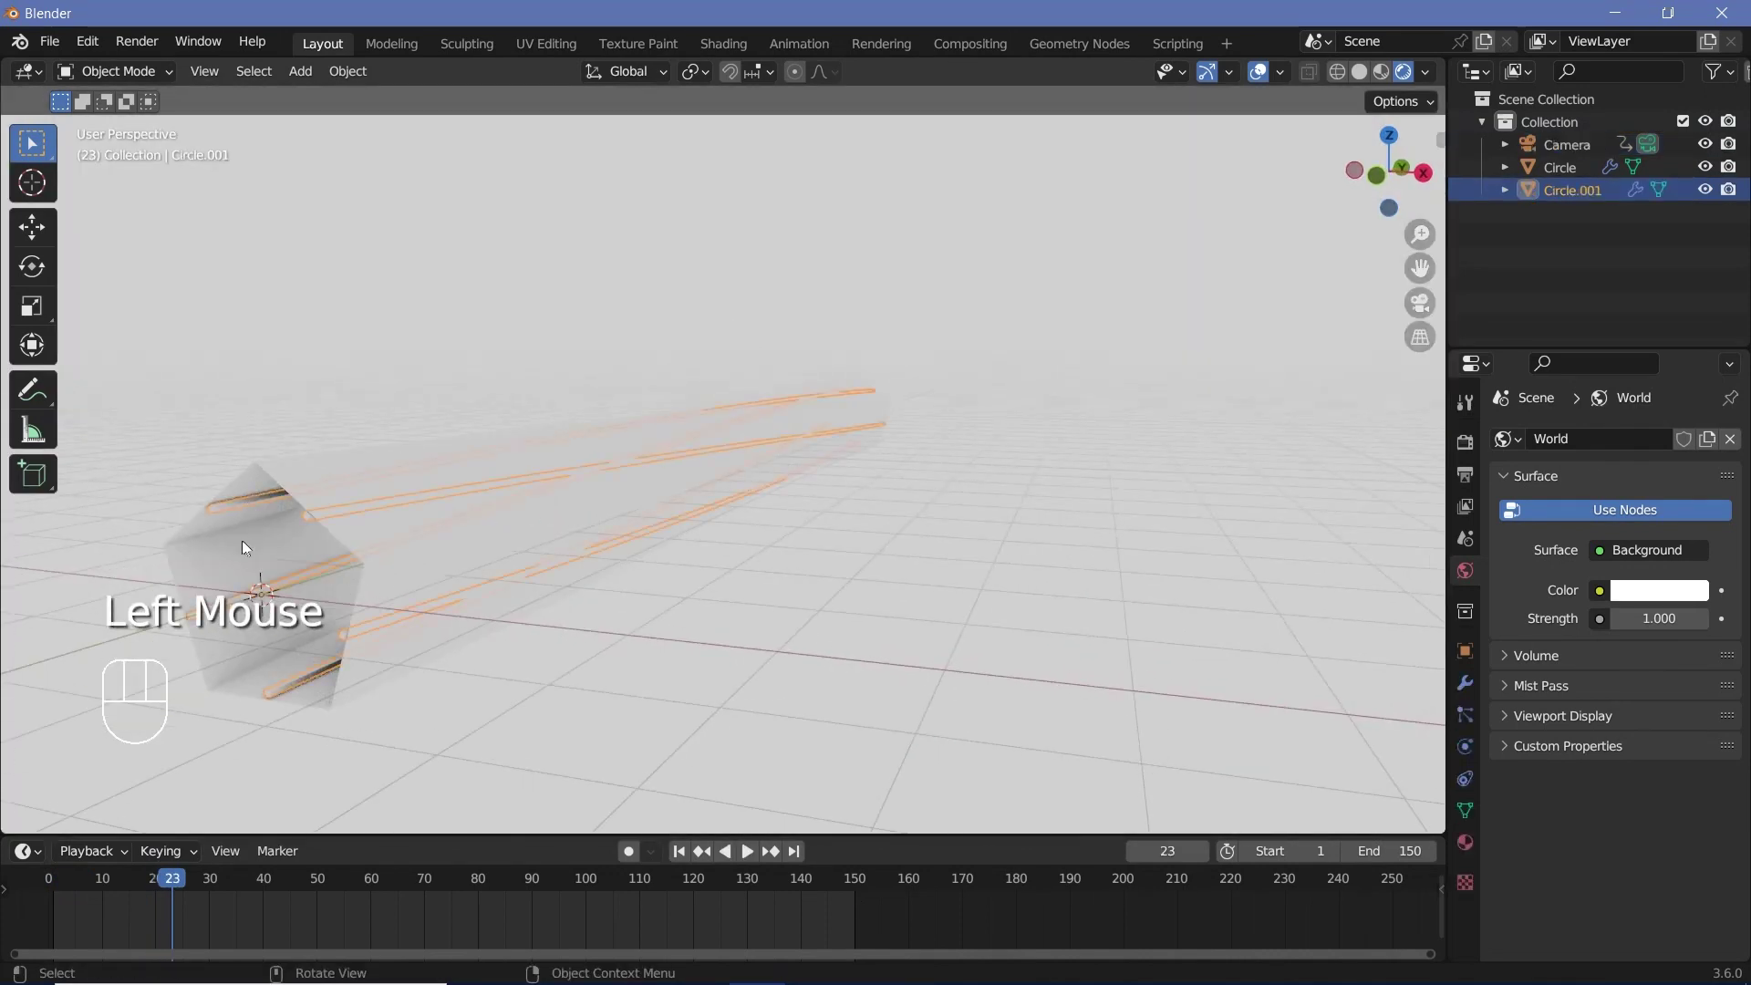
shift+click(383, 504)
middle_drag(687, 481, 528, 589)
key(alt+d)
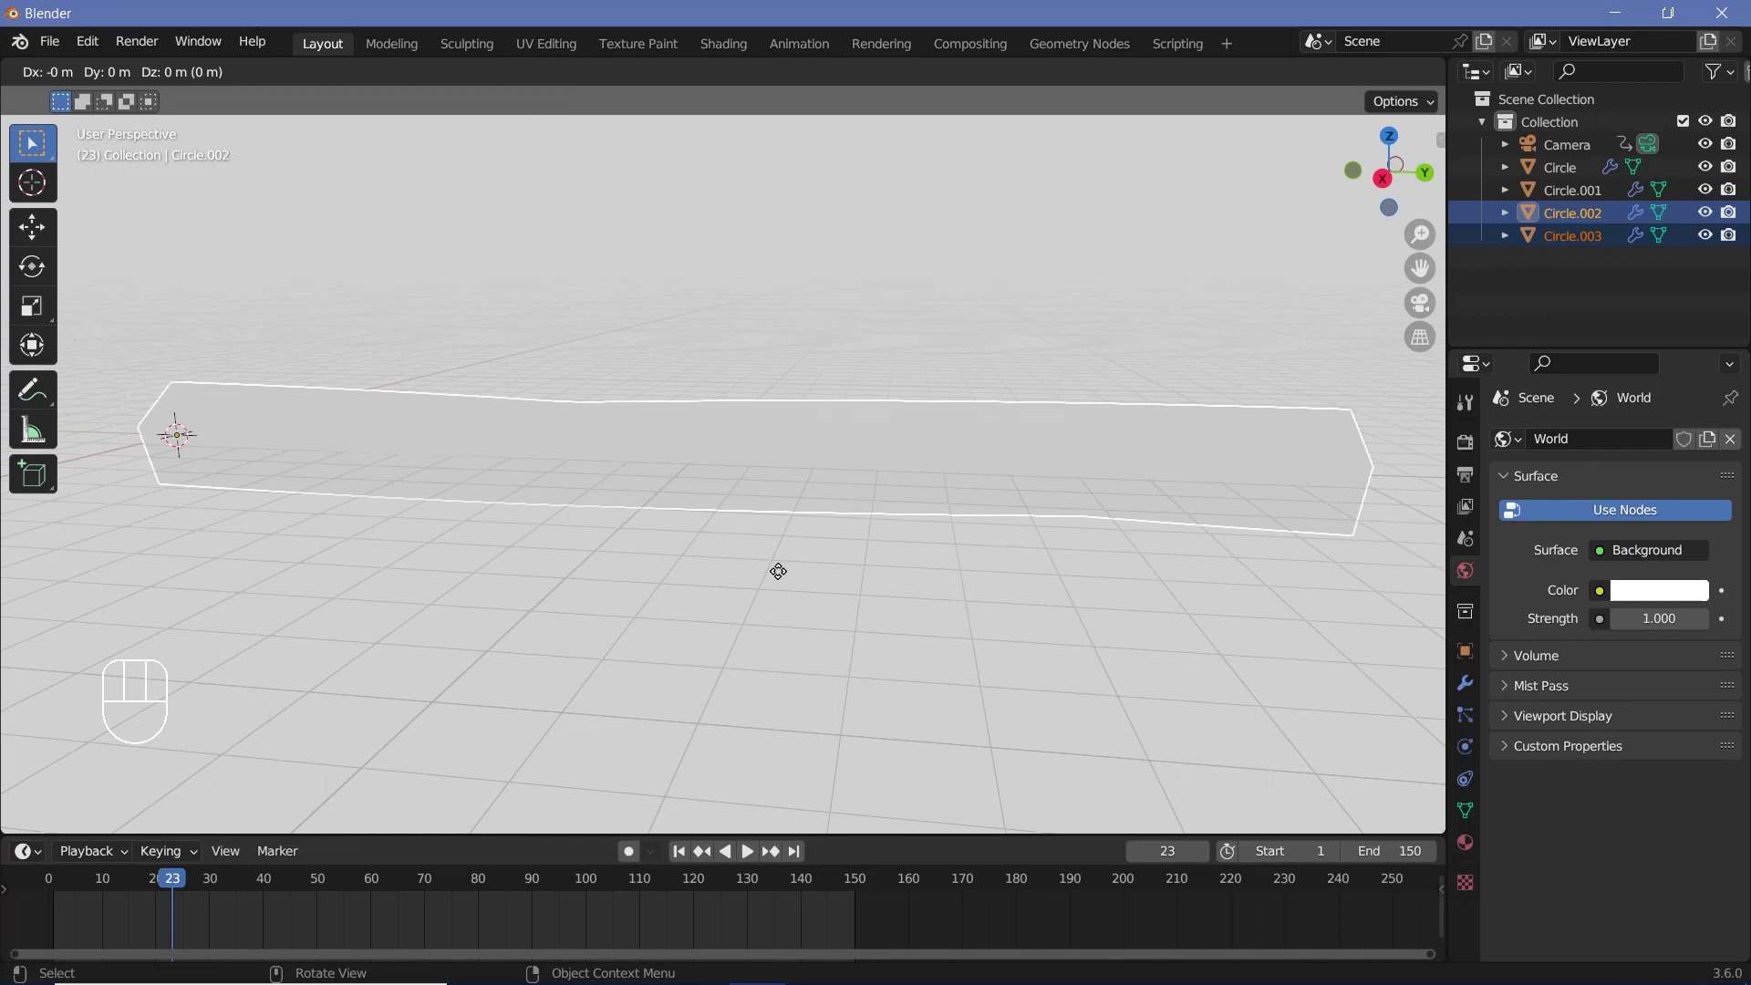
text(y20)
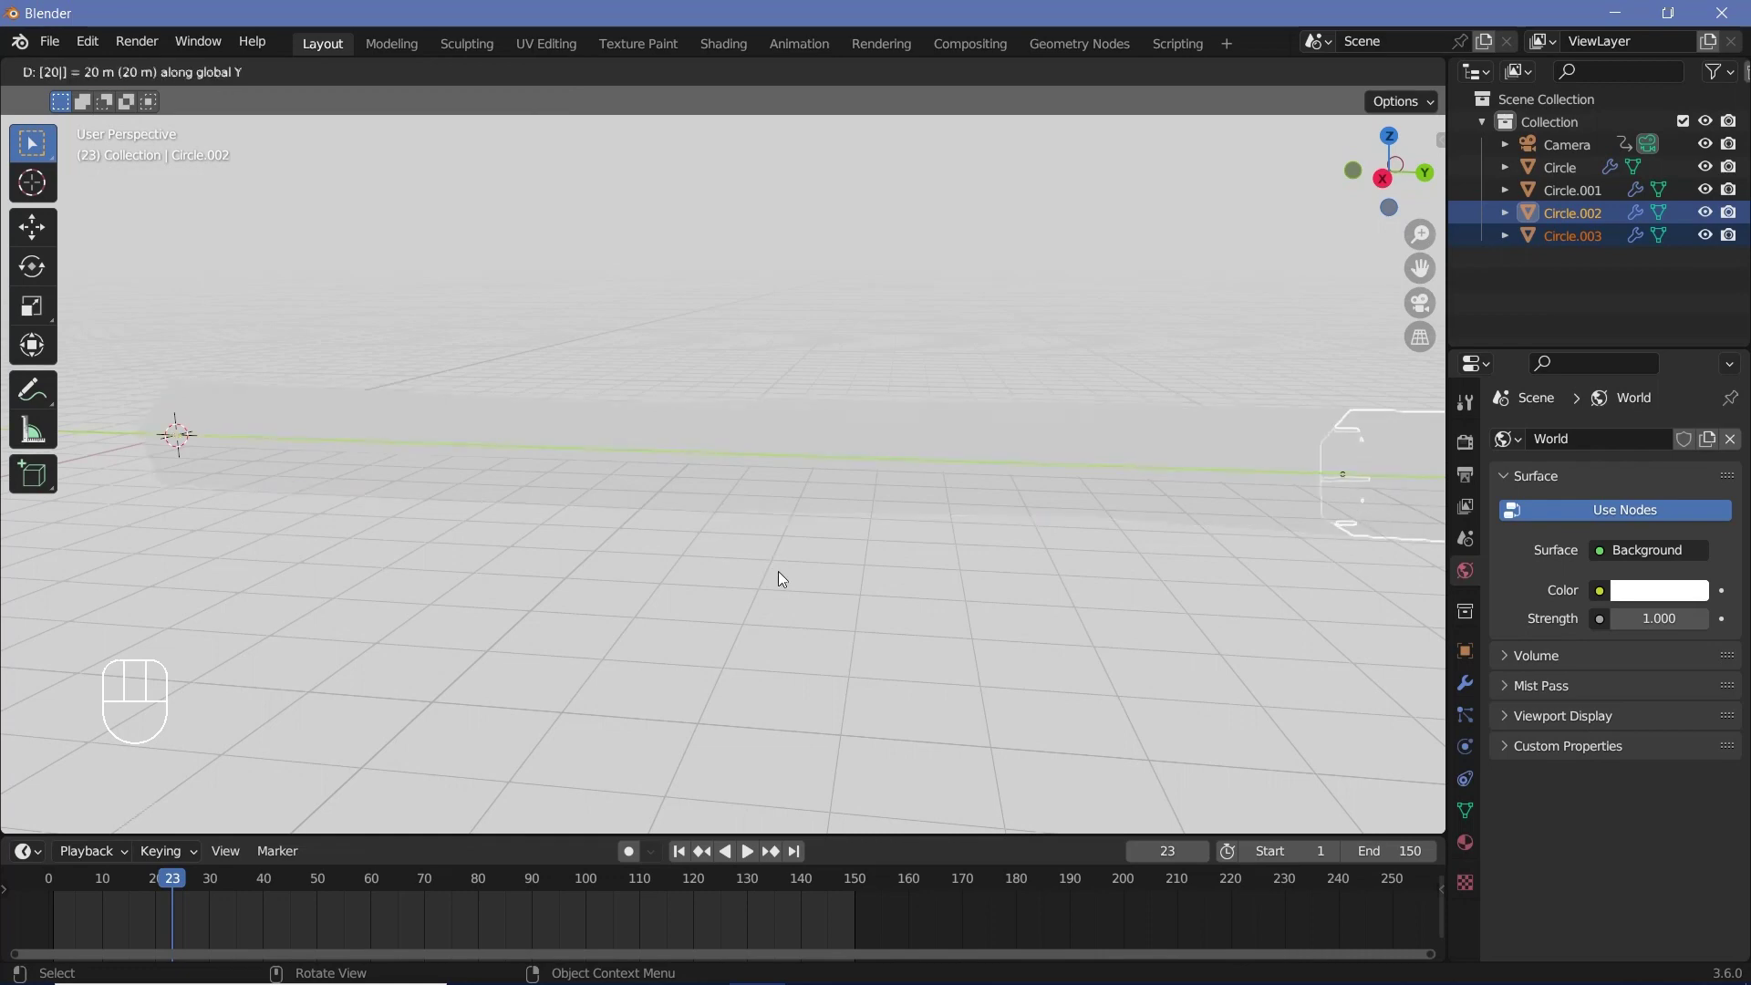
key(Return)
Repeat the linked duplicate out to Circle.008, then view through the camera without overlays
shift+middle_drag(1164, 490, 739, 473)
scroll(911, 457, down, 3)
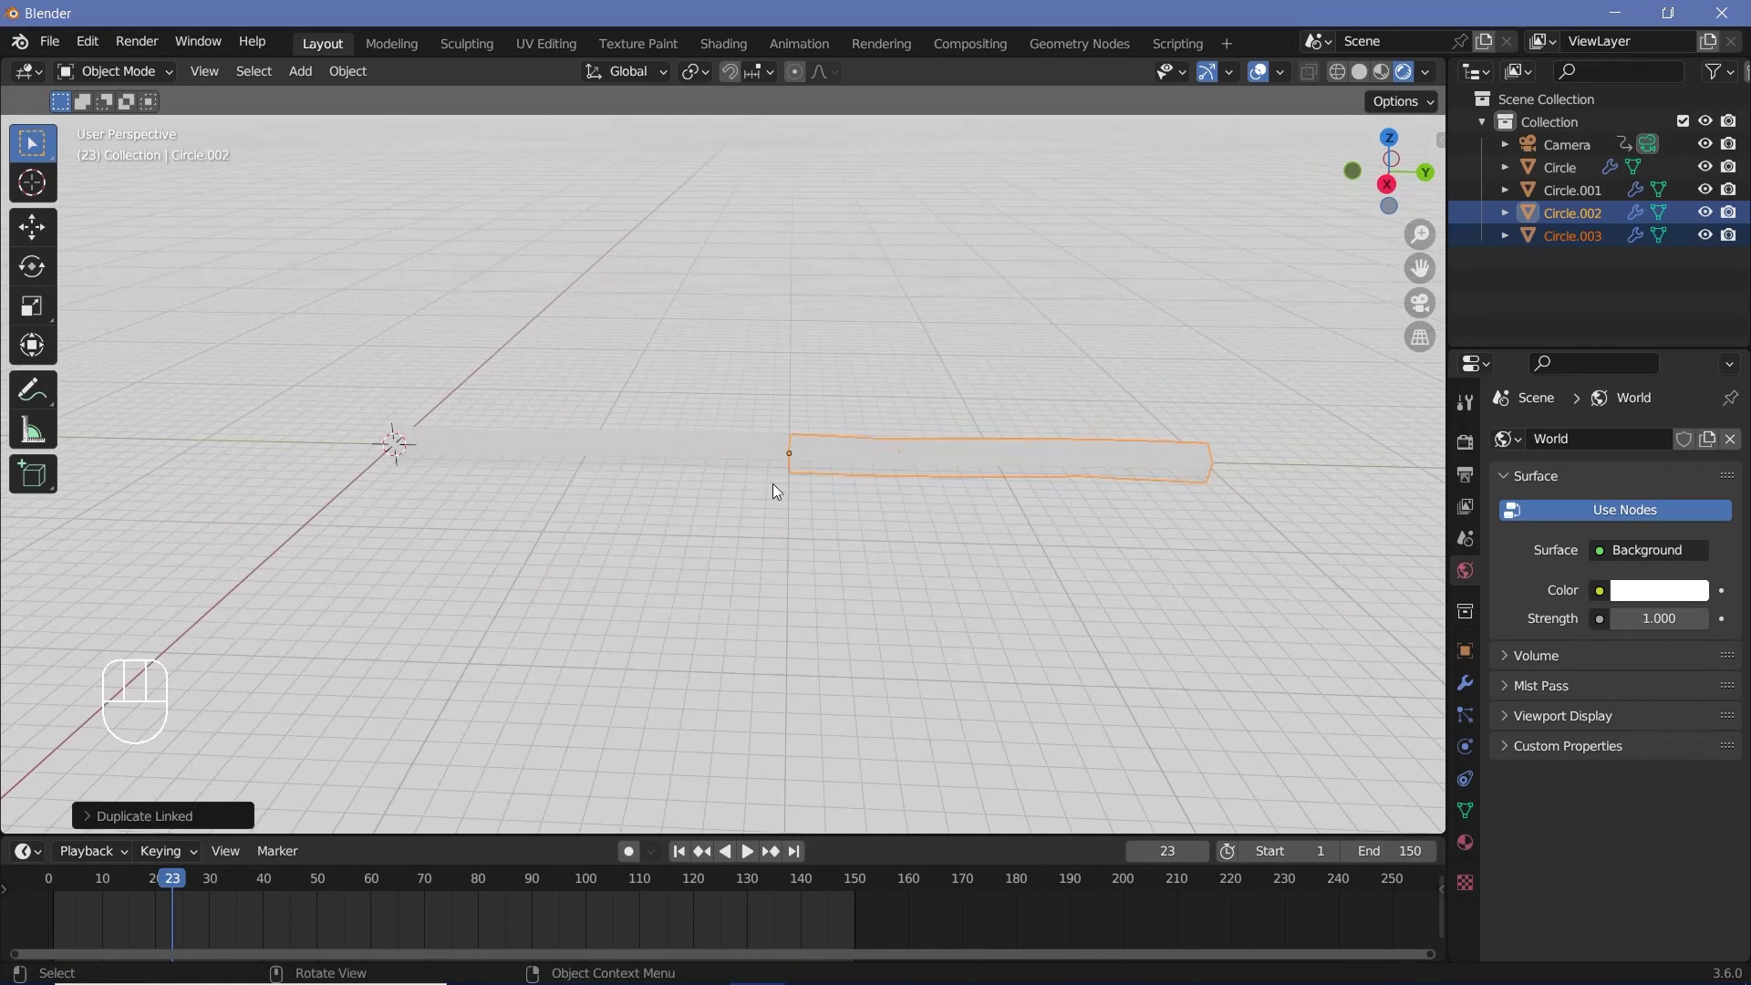
shift+middle_drag(1150, 528, 779, 461)
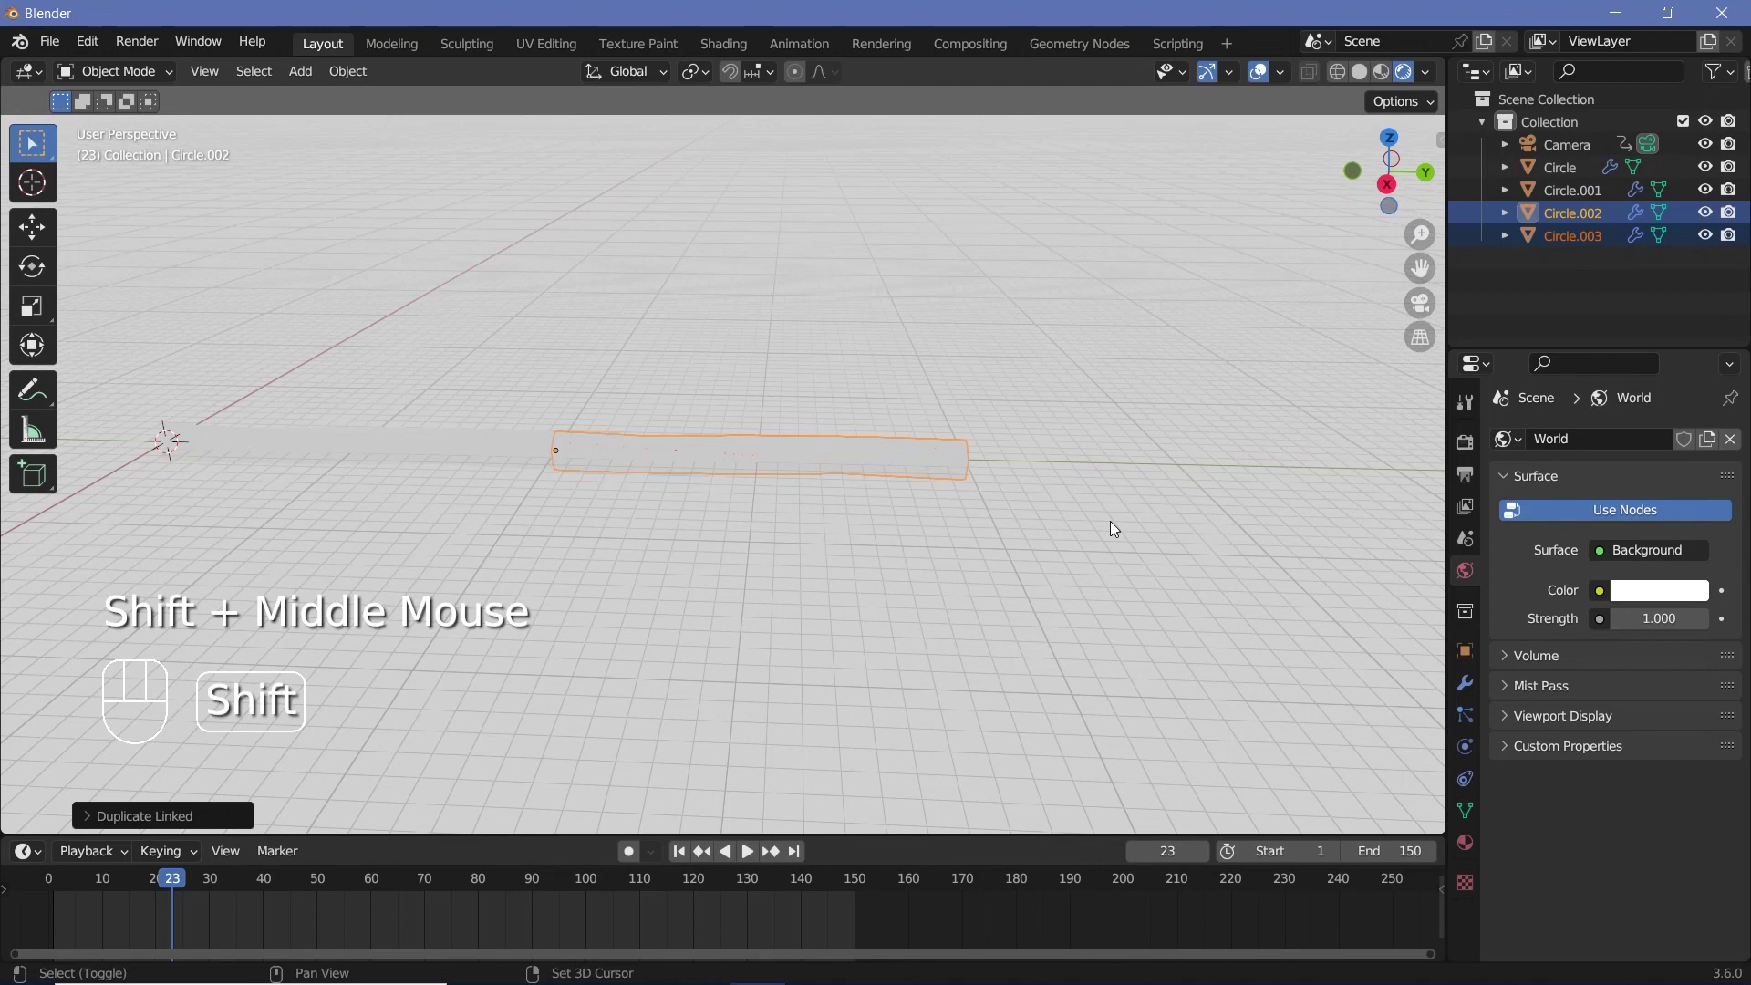
key(shift+r)
key(shift+r)
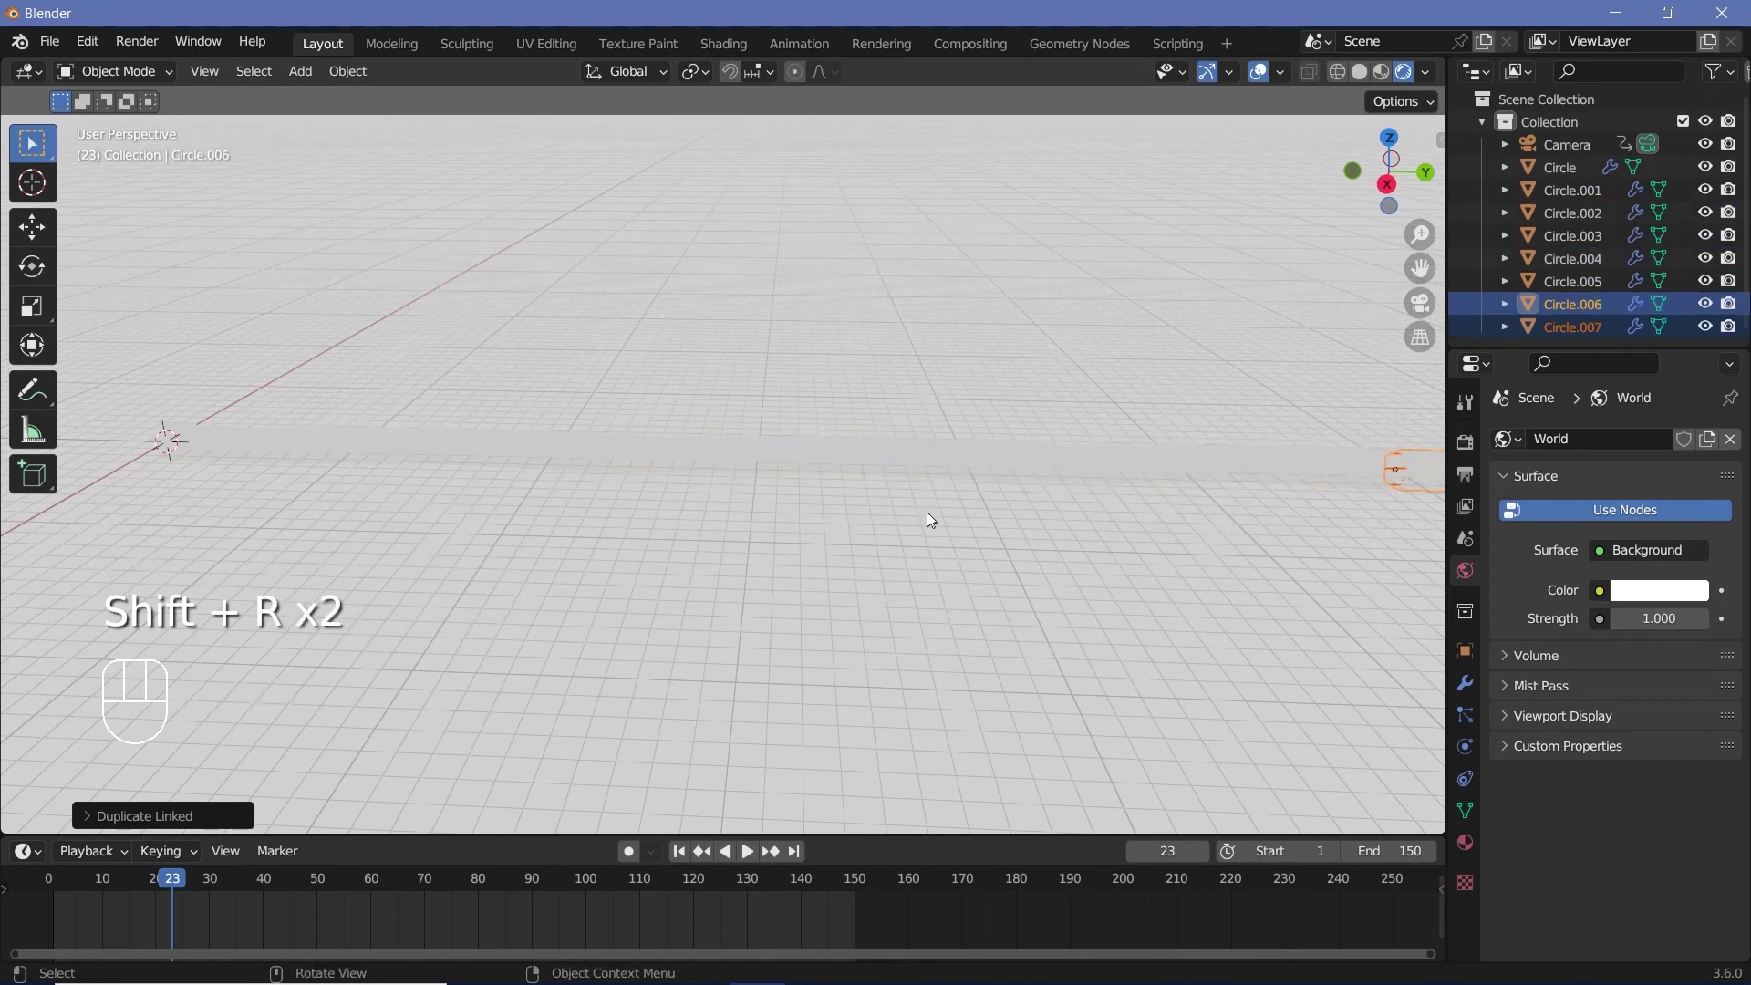
scroll(1224, 470, down, 2)
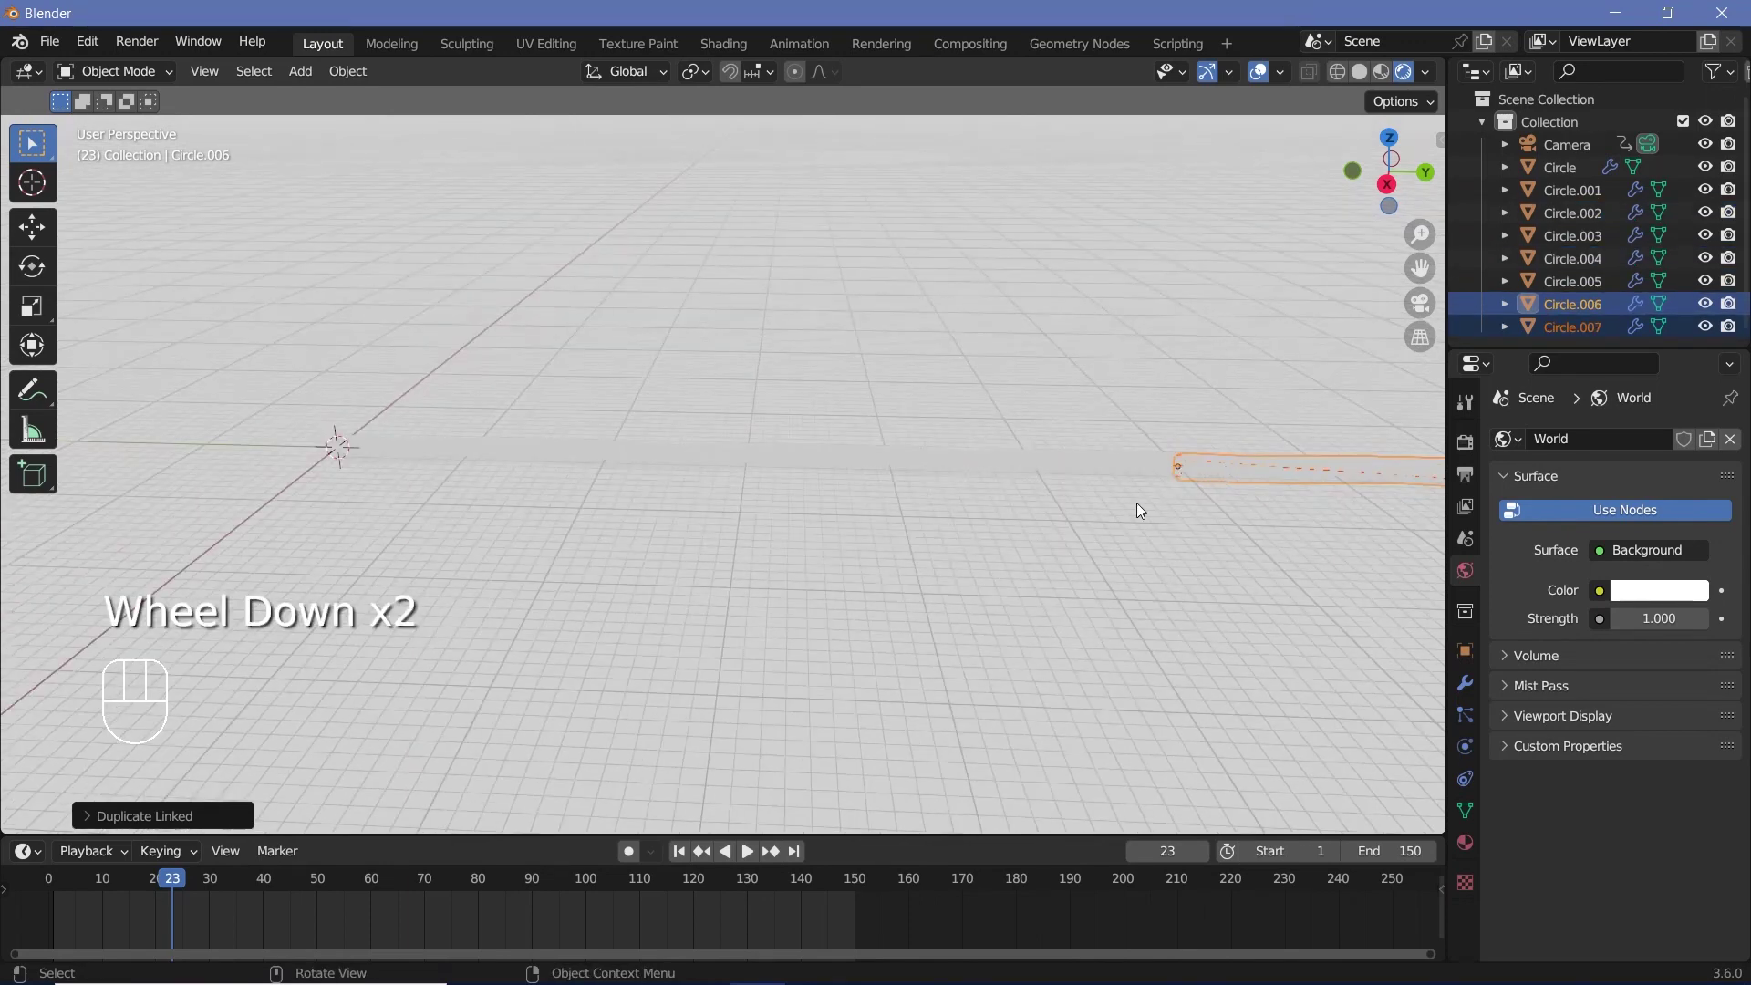
key(shift+r)
scroll(1138, 509, down, 2)
shift+middle_drag(1138, 509, 575, 481)
key(KP_0)
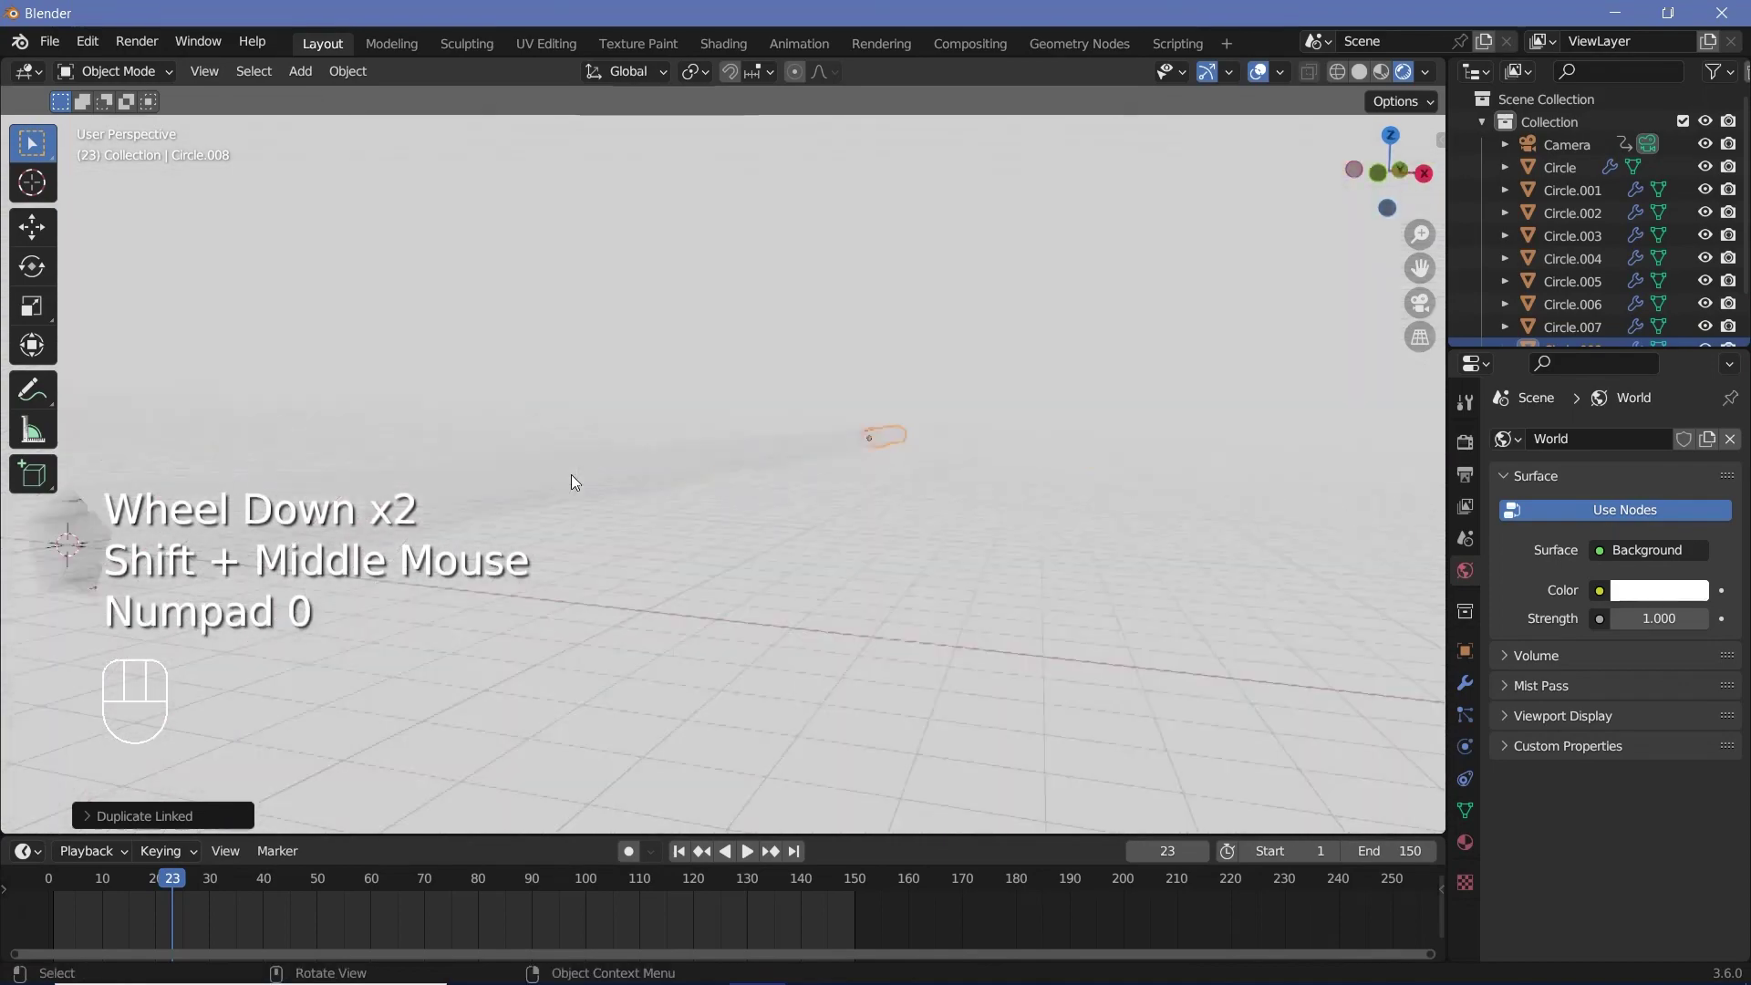
scroll(731, 473, up, 2)
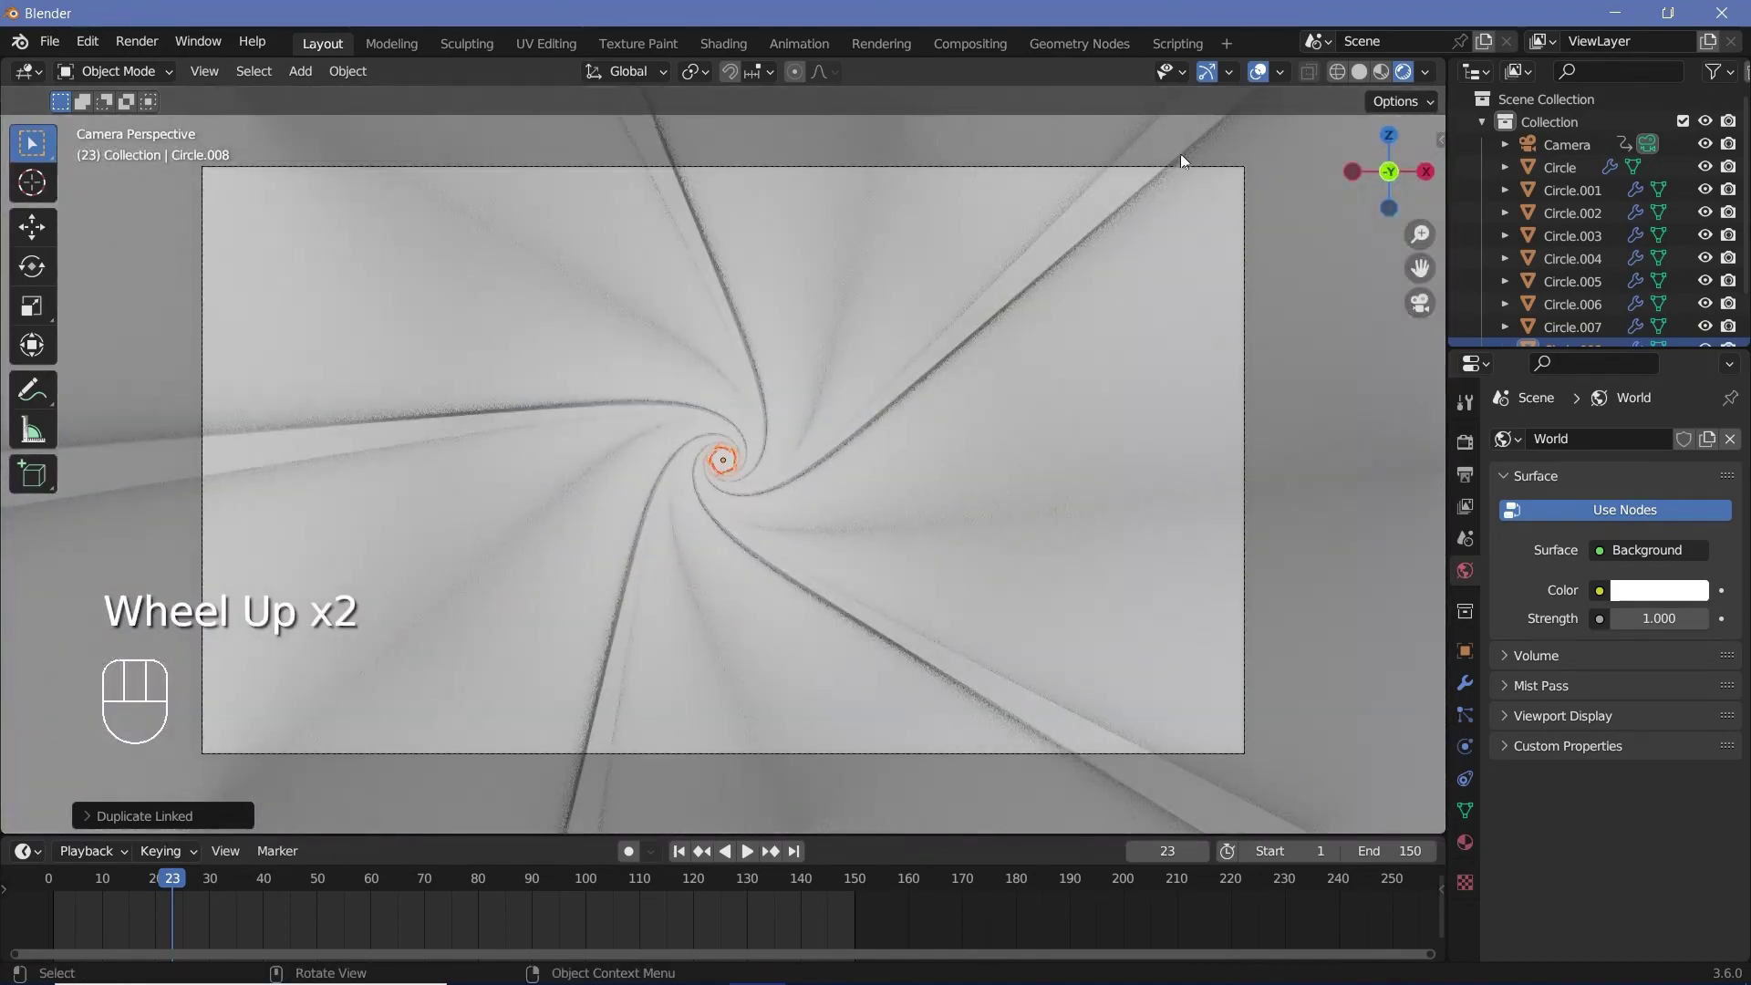
click(1257, 73)
scroll(713, 461, up, 4)
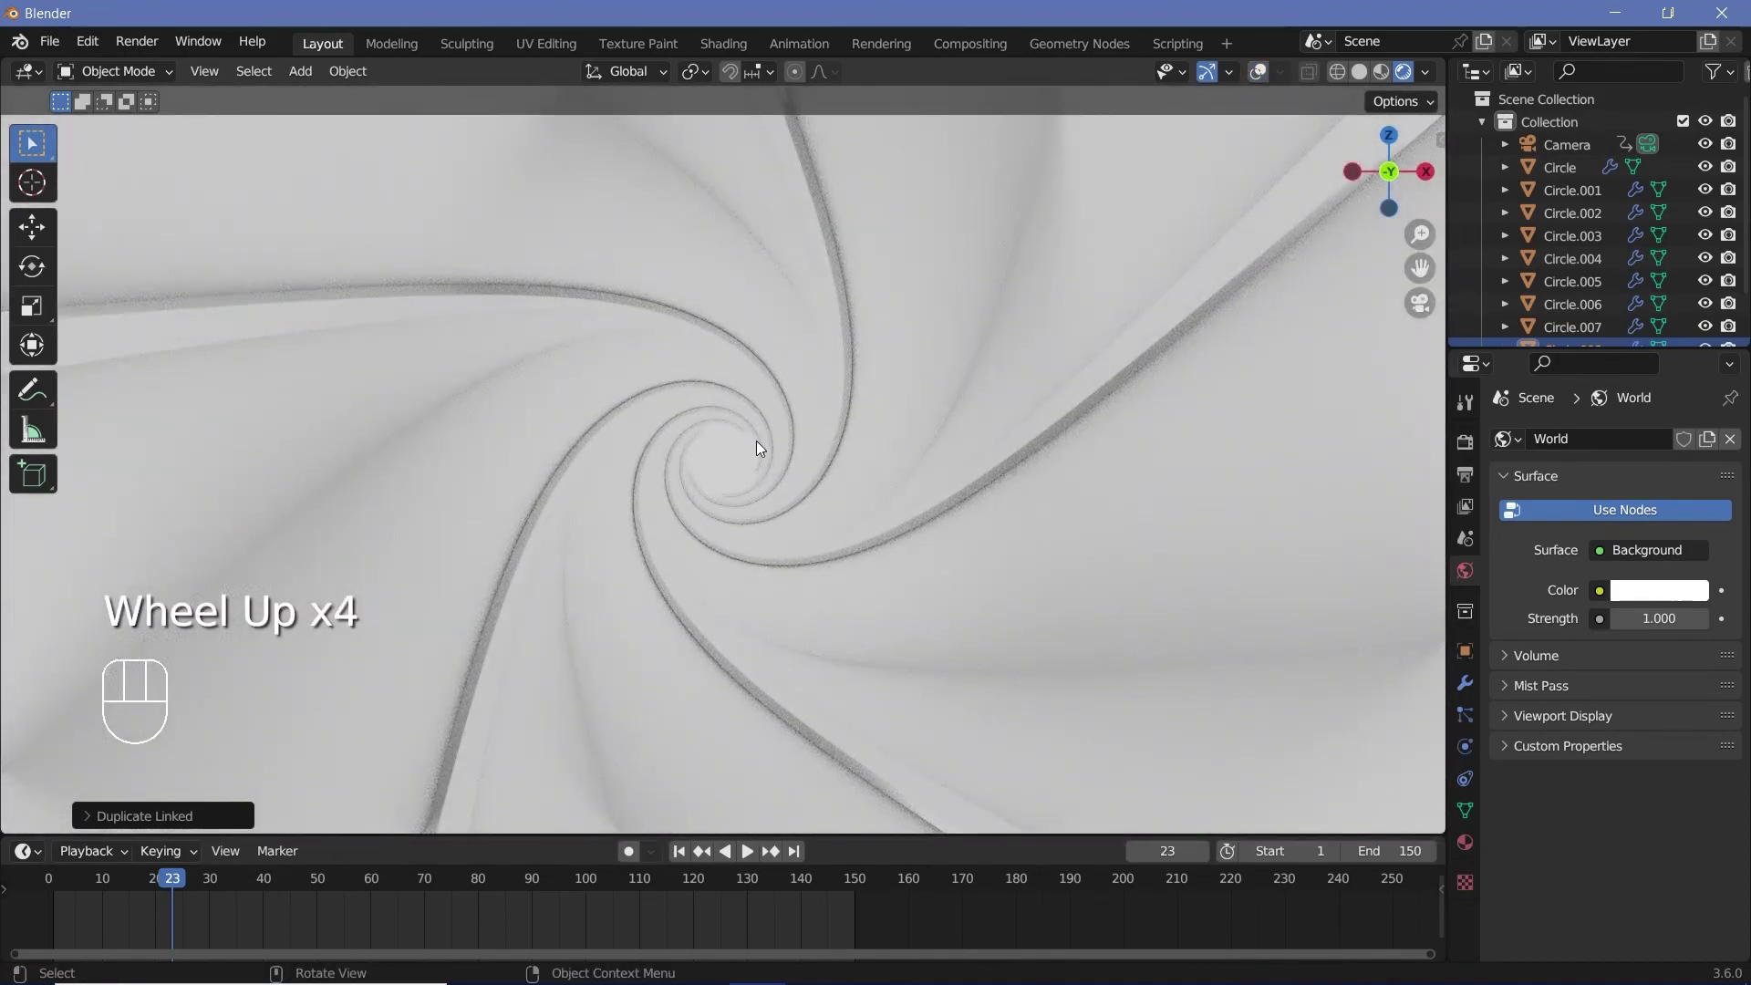
Set the world volume to Volume Scatter with density 0.1
scroll(757, 456, down, 8)
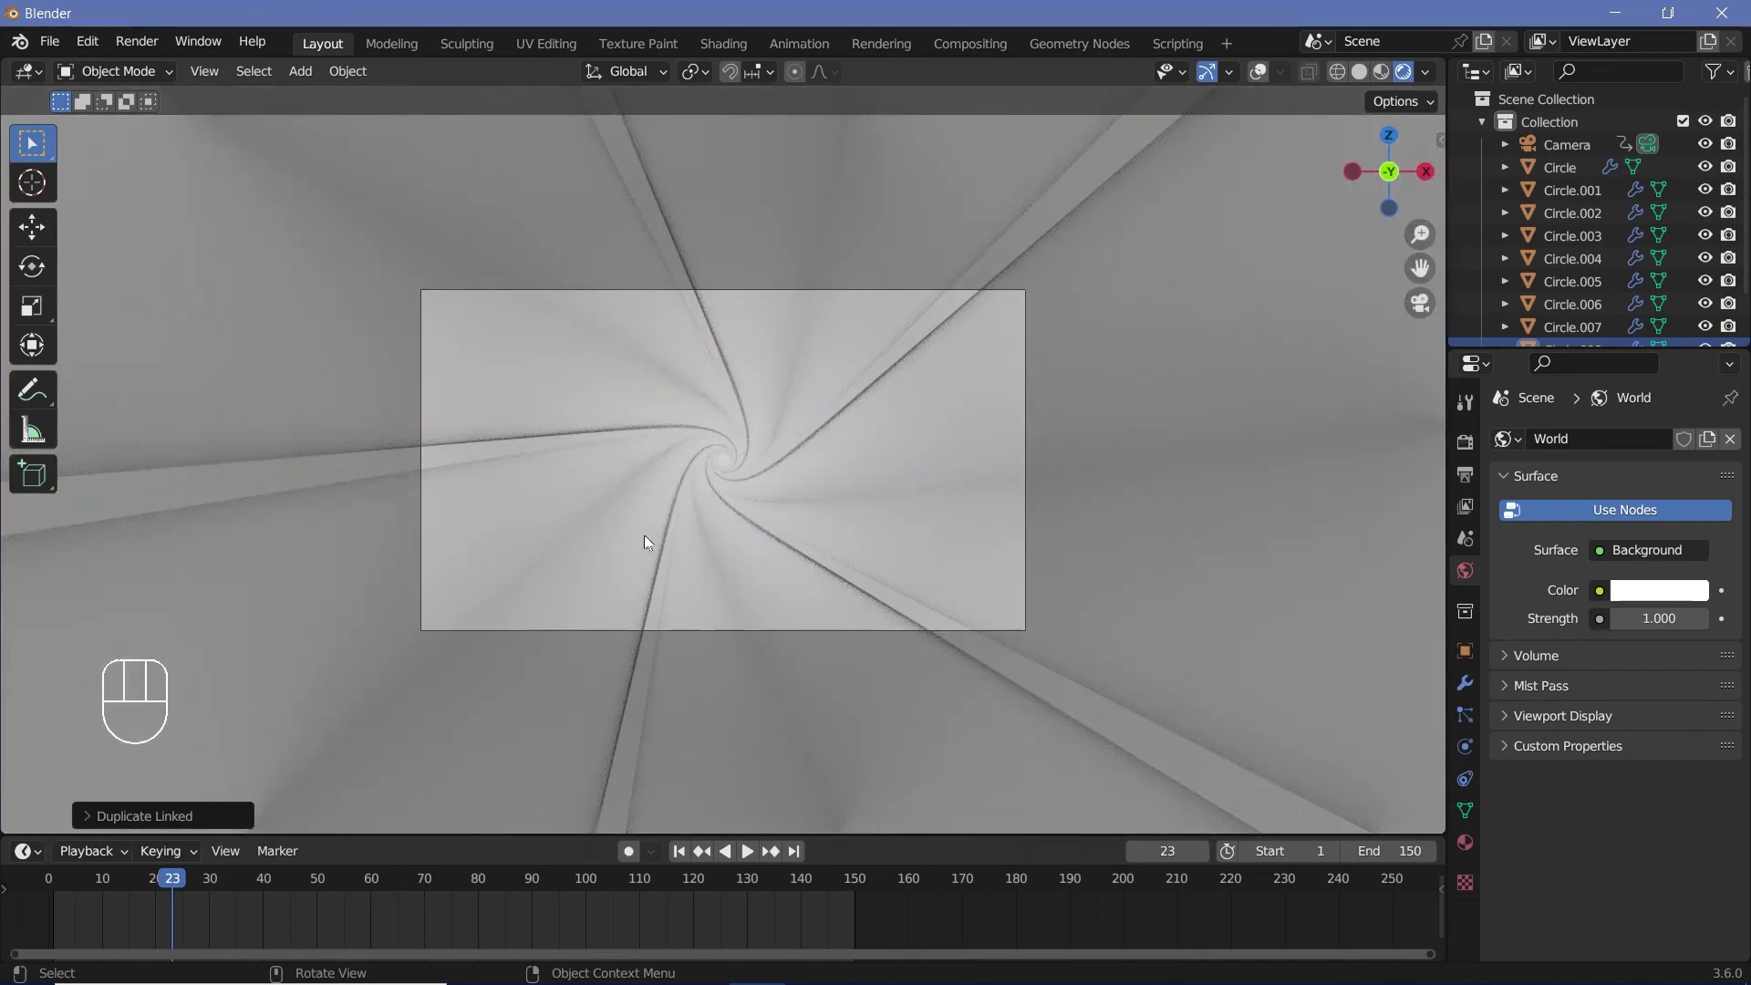
click(1512, 655)
click(1612, 690)
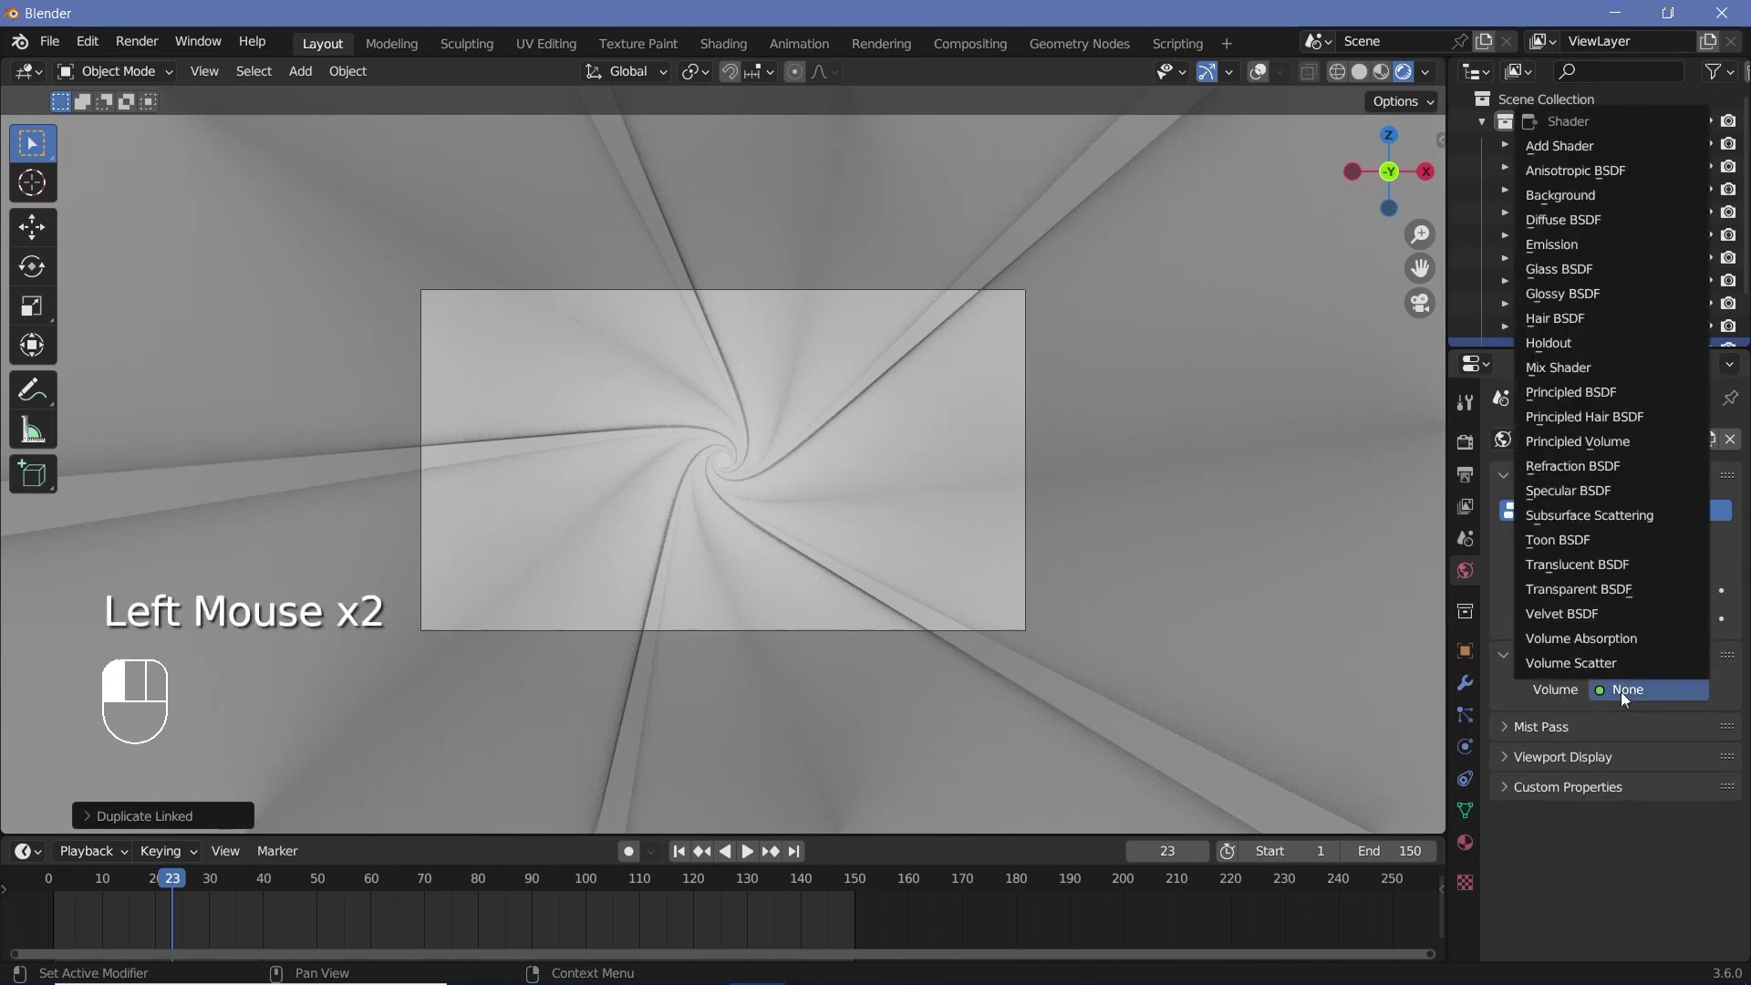
click(1613, 638)
click(1658, 730)
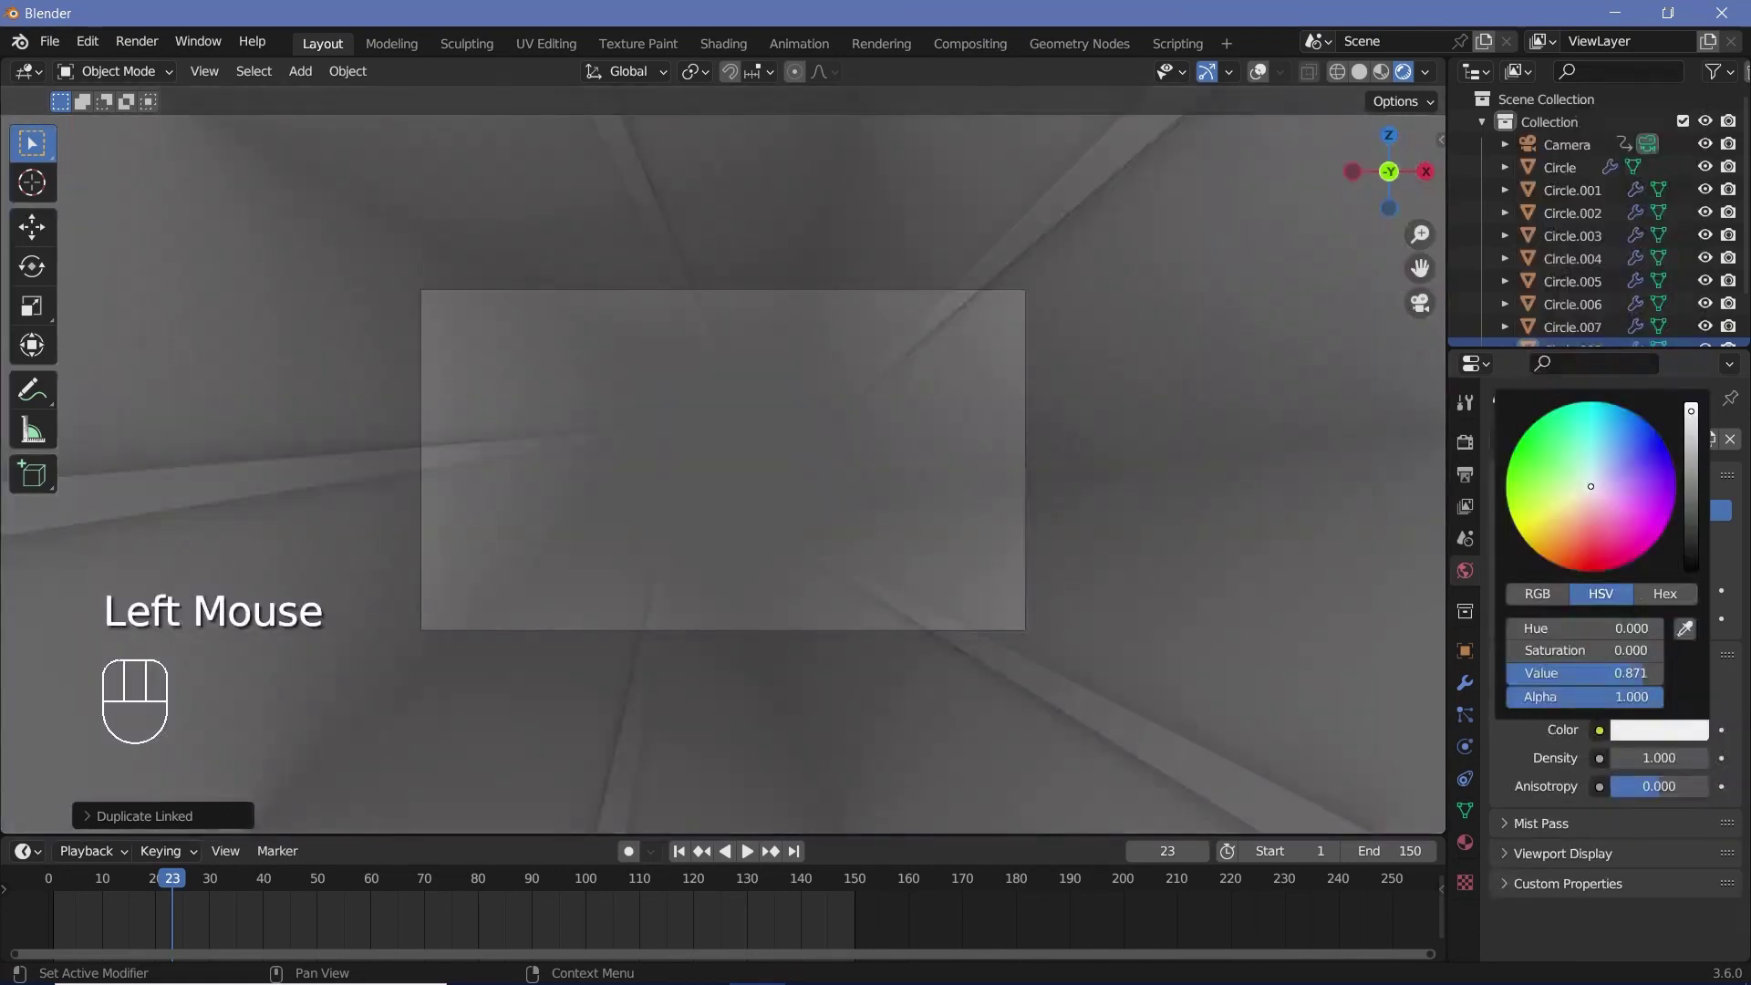
click(1652, 758)
text(0.)
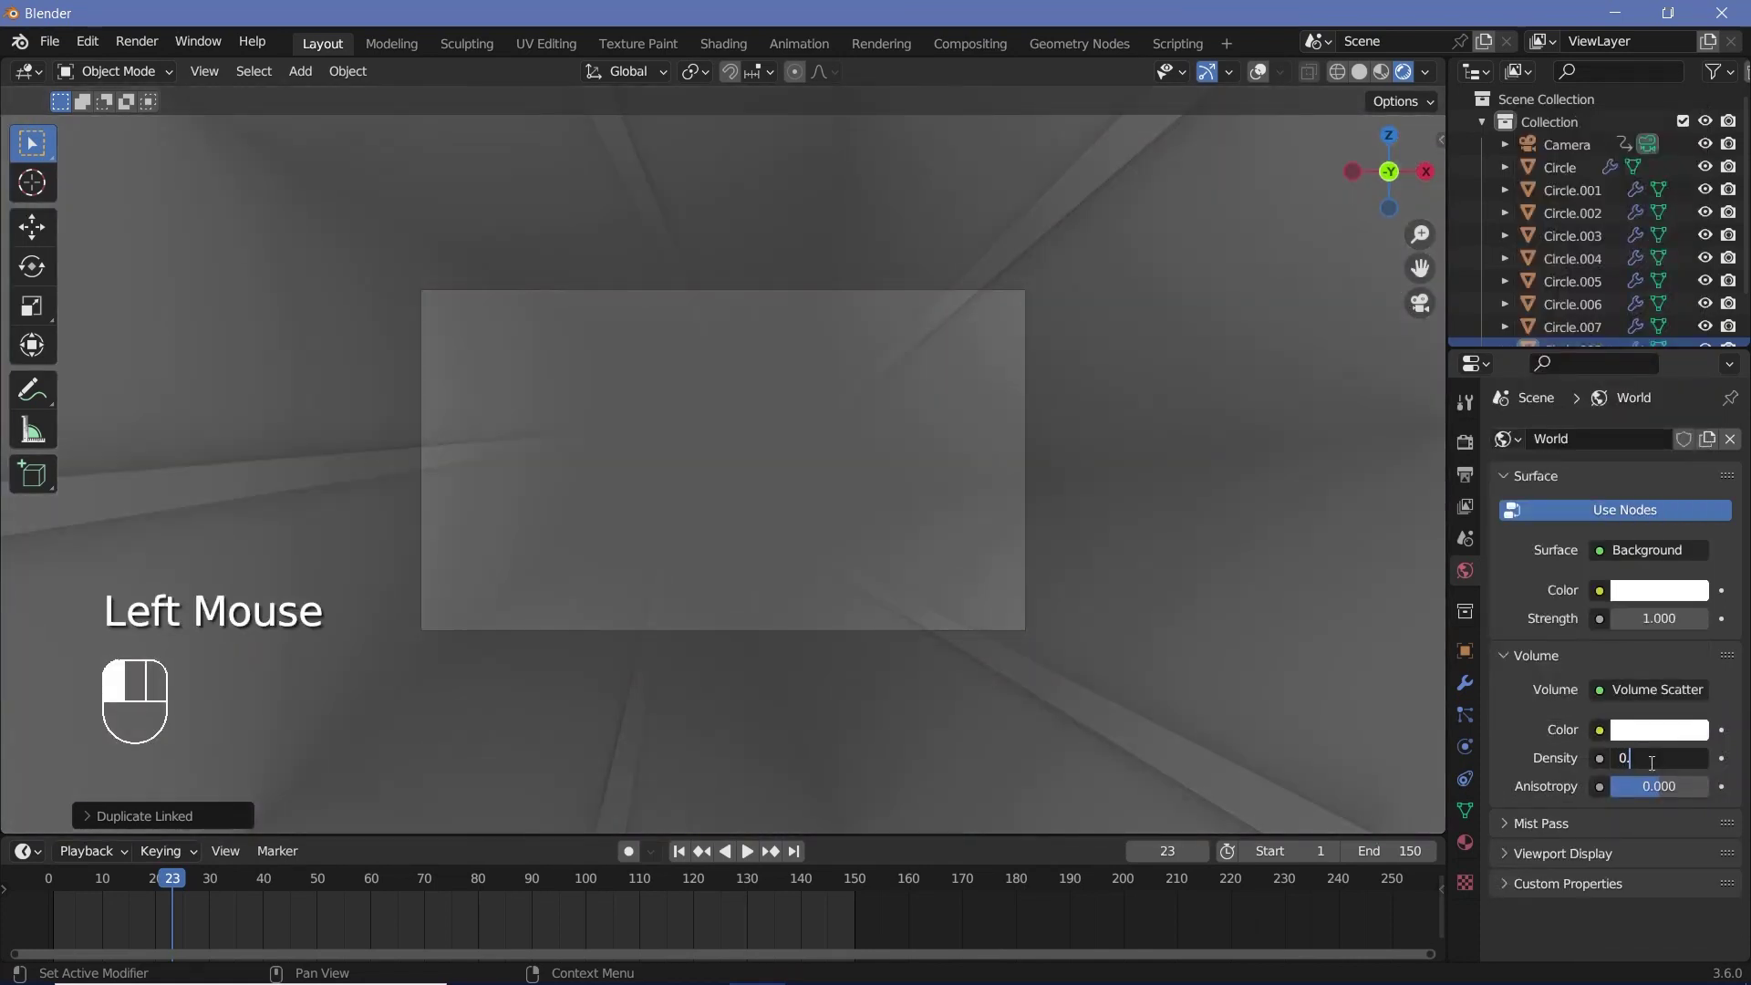
text(1)
key(Return)
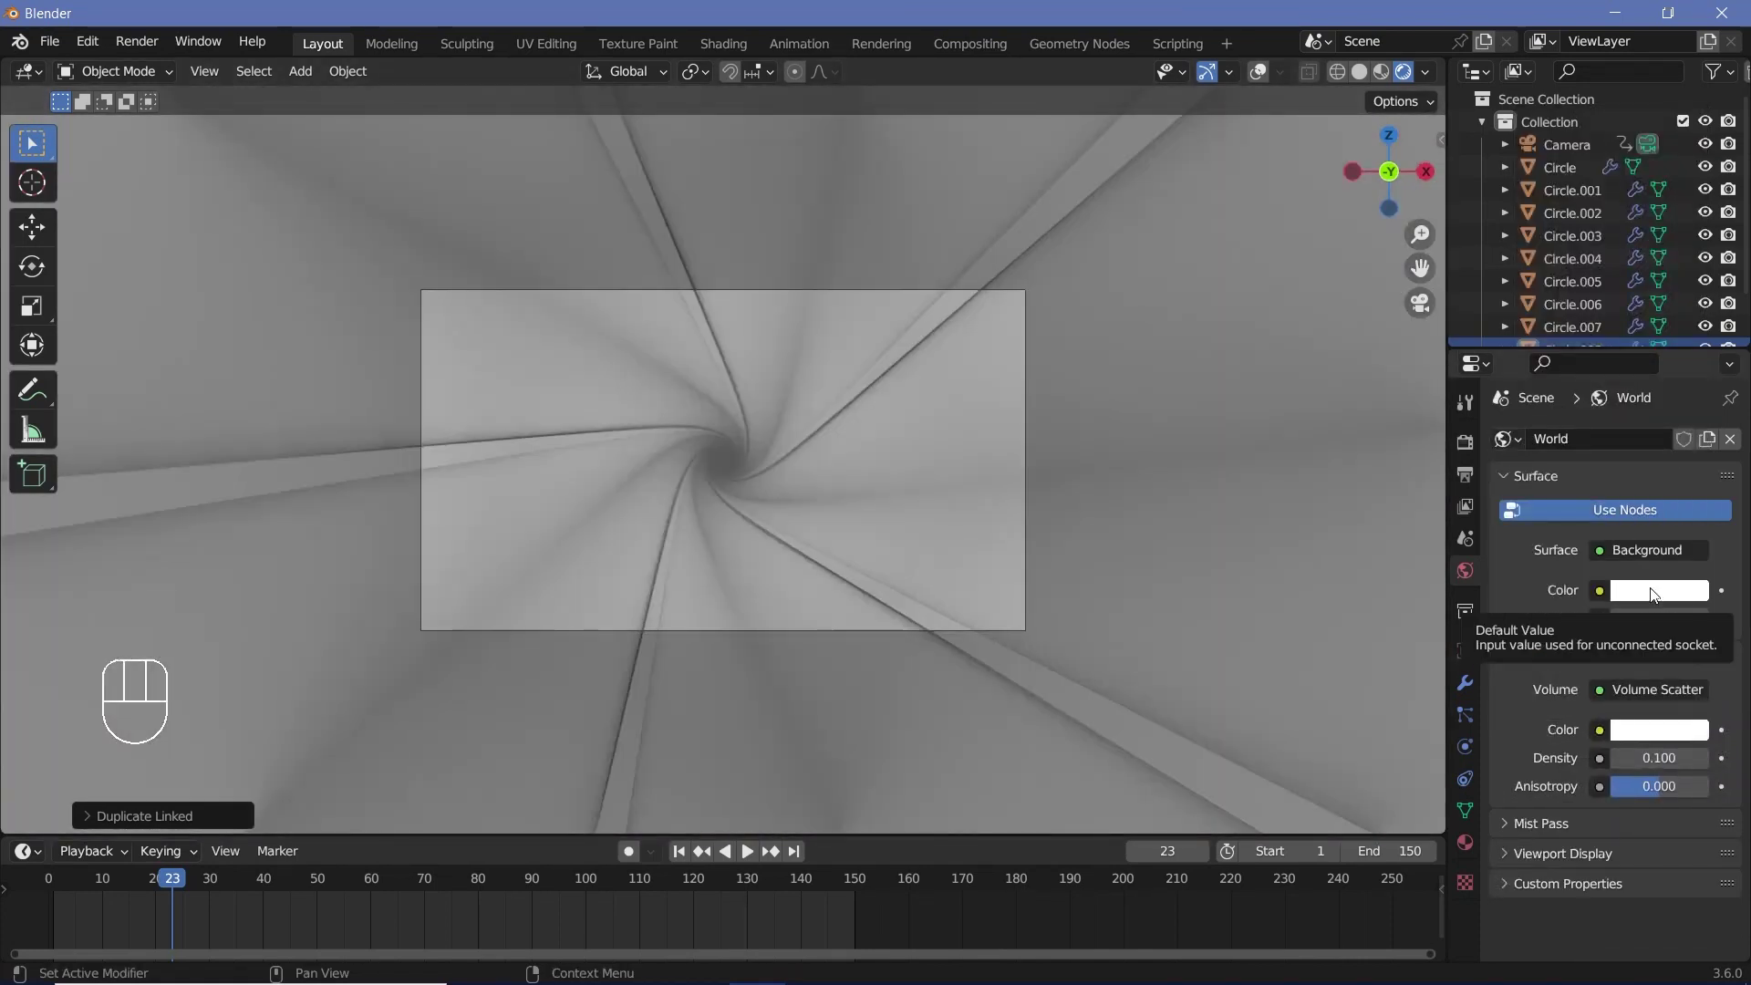
Tint the world background light blue with hue 0.59 and saturation 0.2
click(1656, 594)
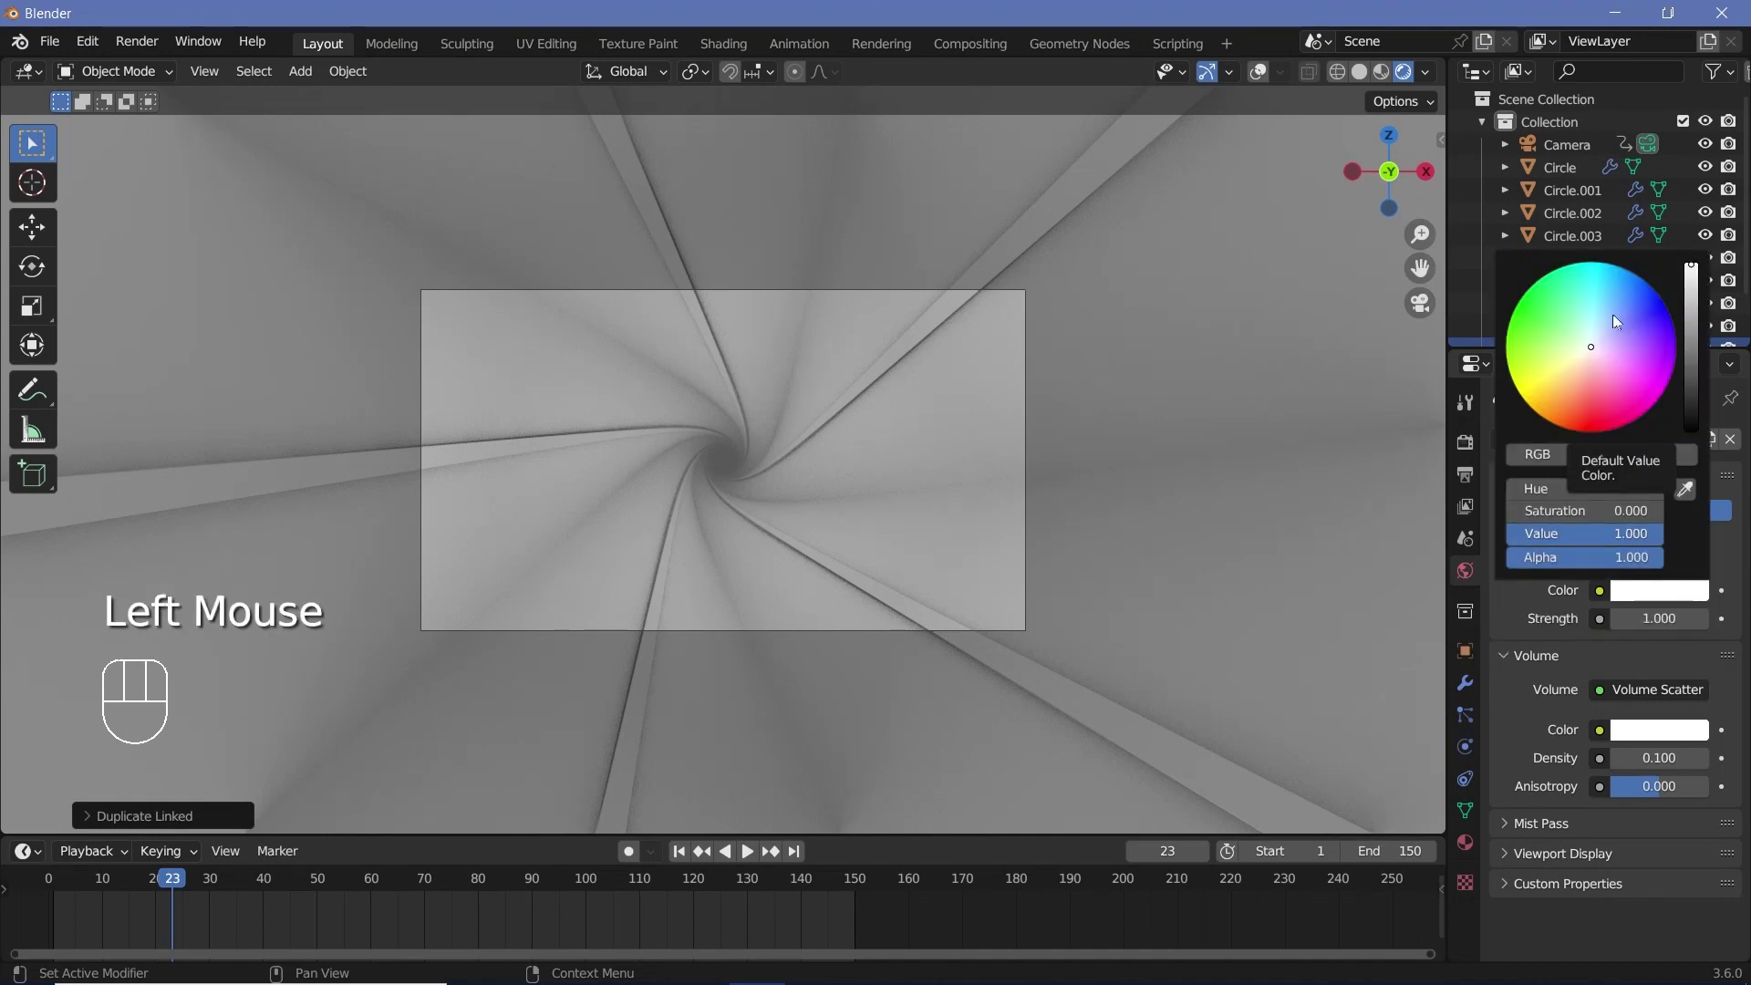
click(1596, 489)
text(0.)
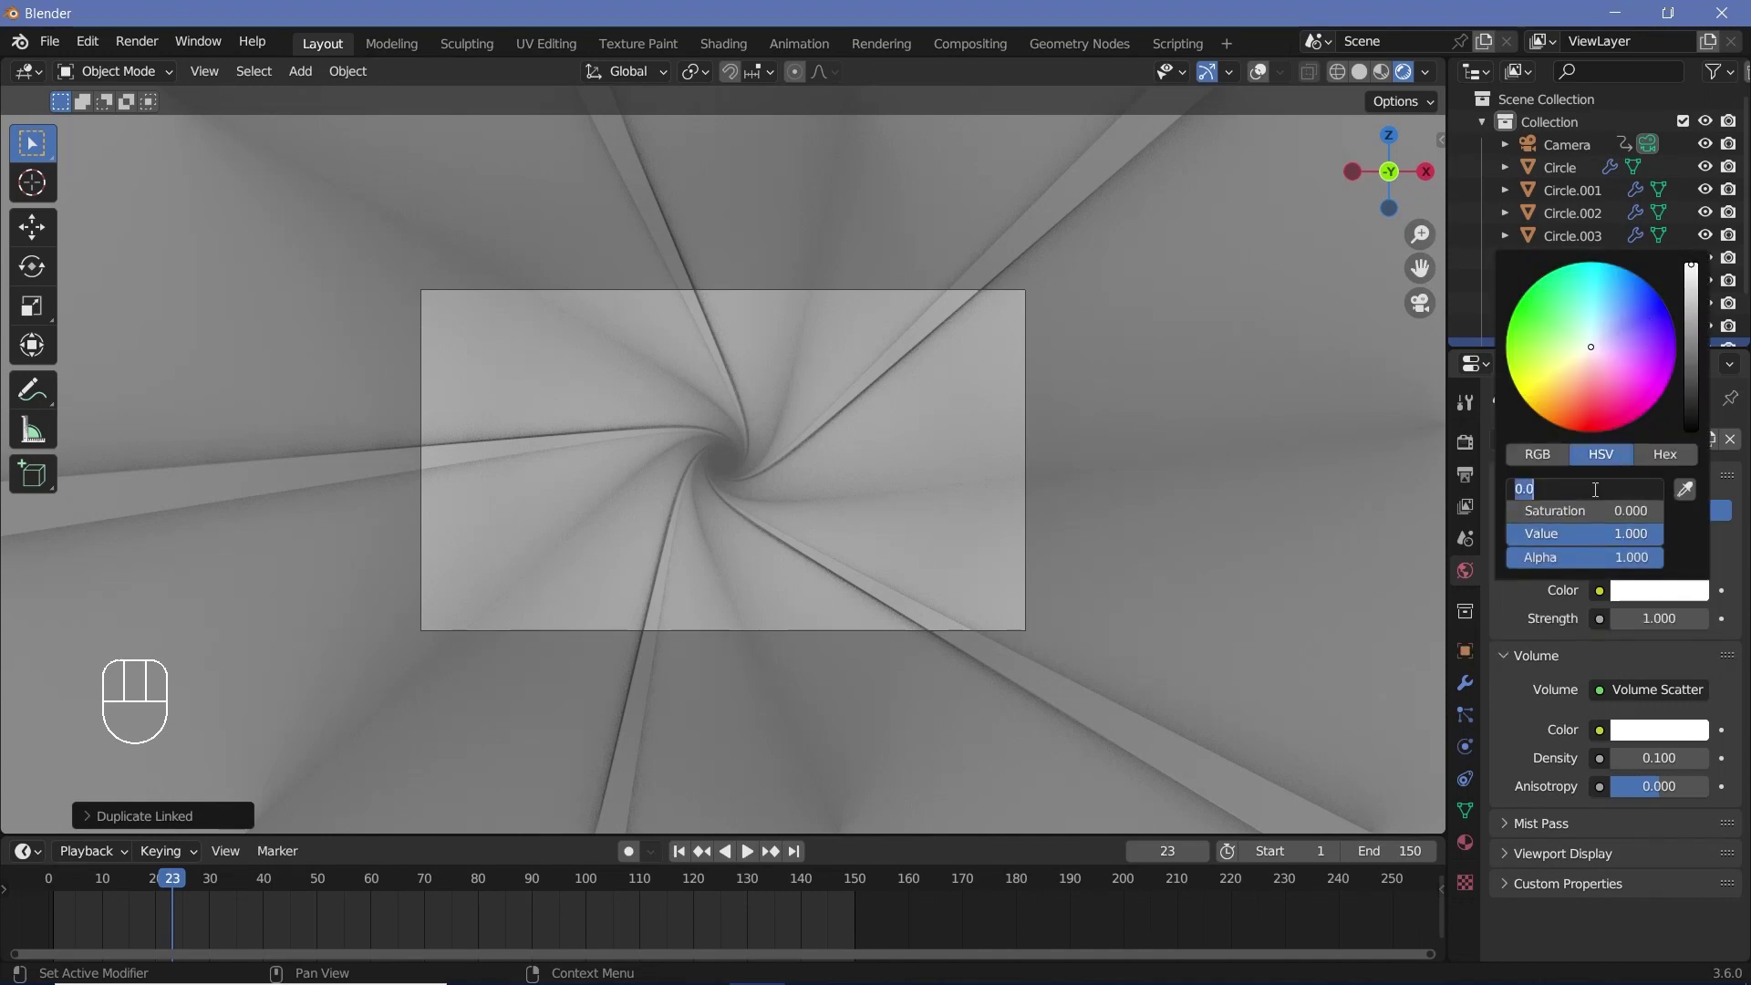
text(59)
click(1596, 512)
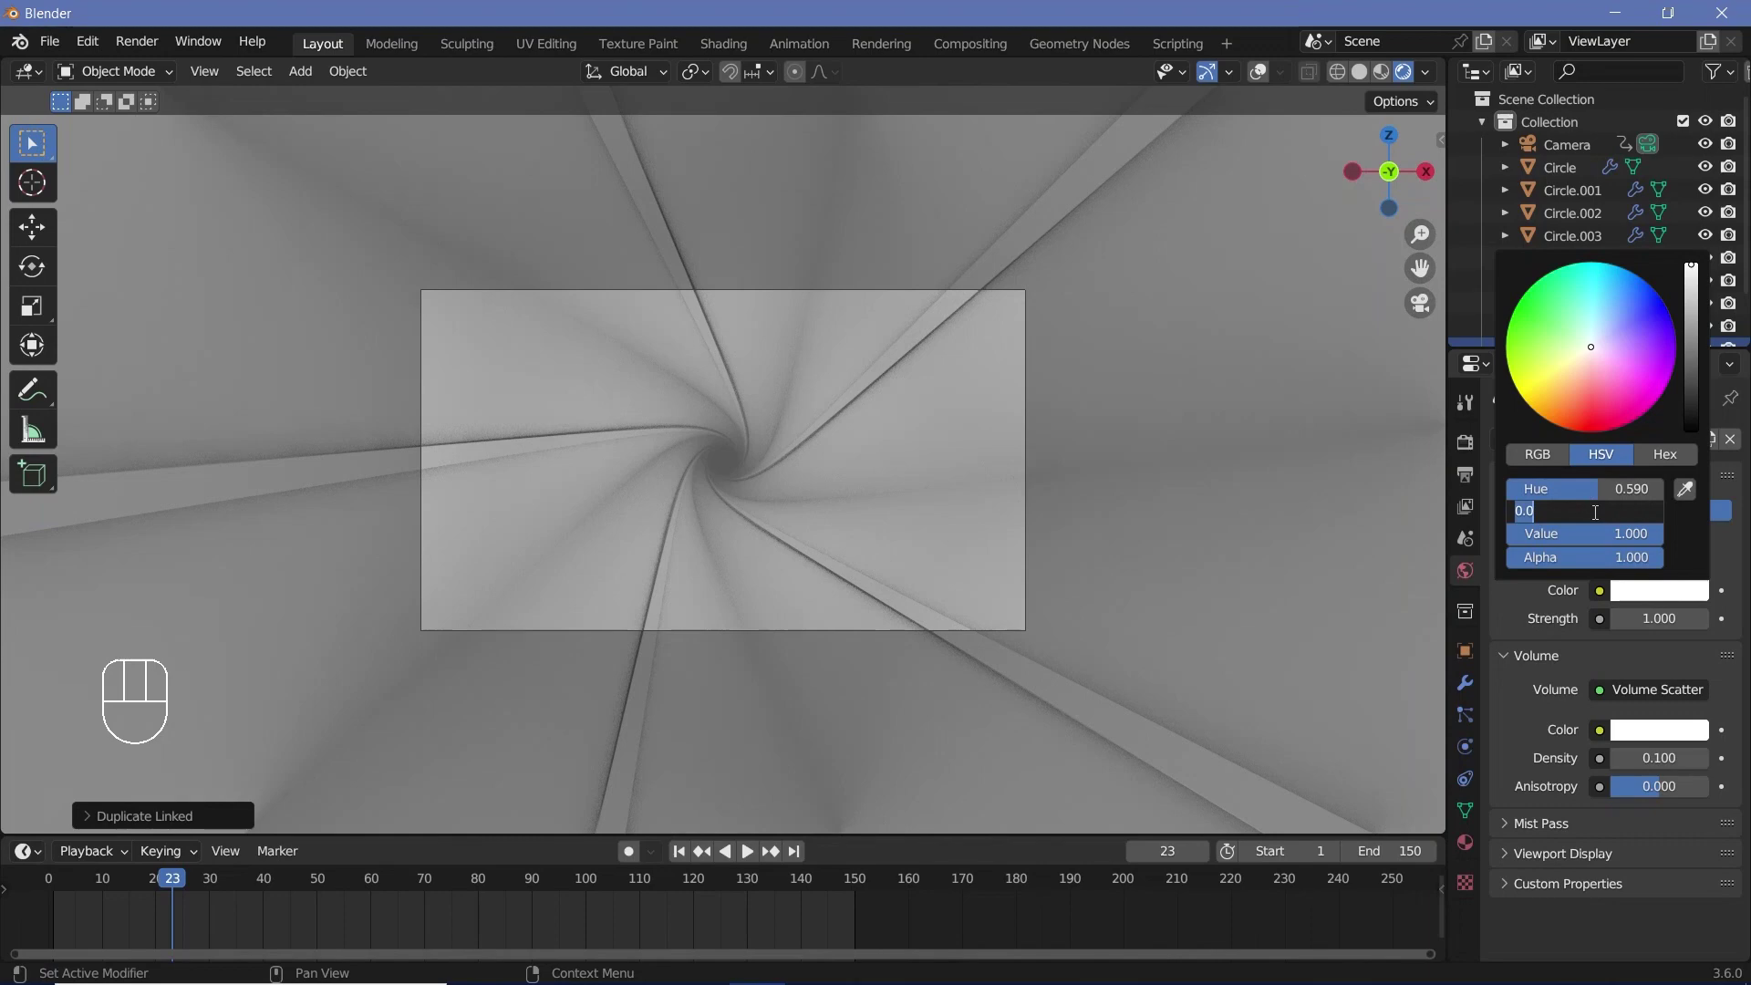
text(0.2)
key(Return)
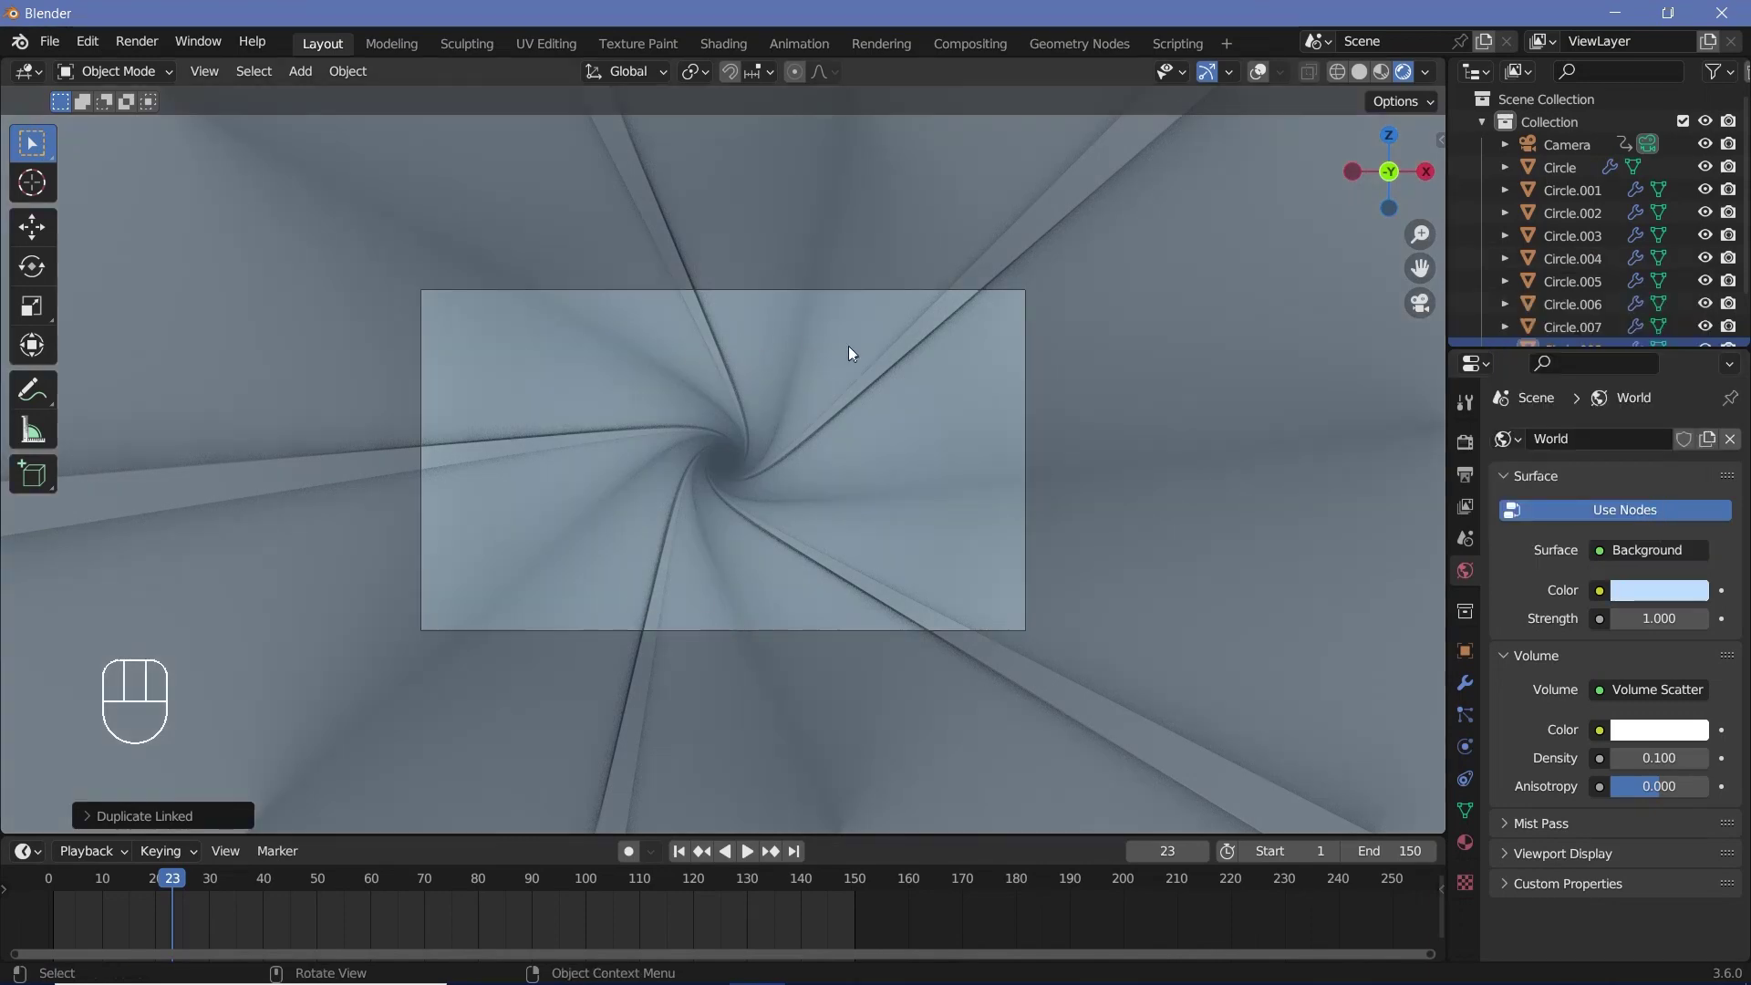
Assign the existing 'Material' to Circle and set its Metallic to 1.000
click(572, 496)
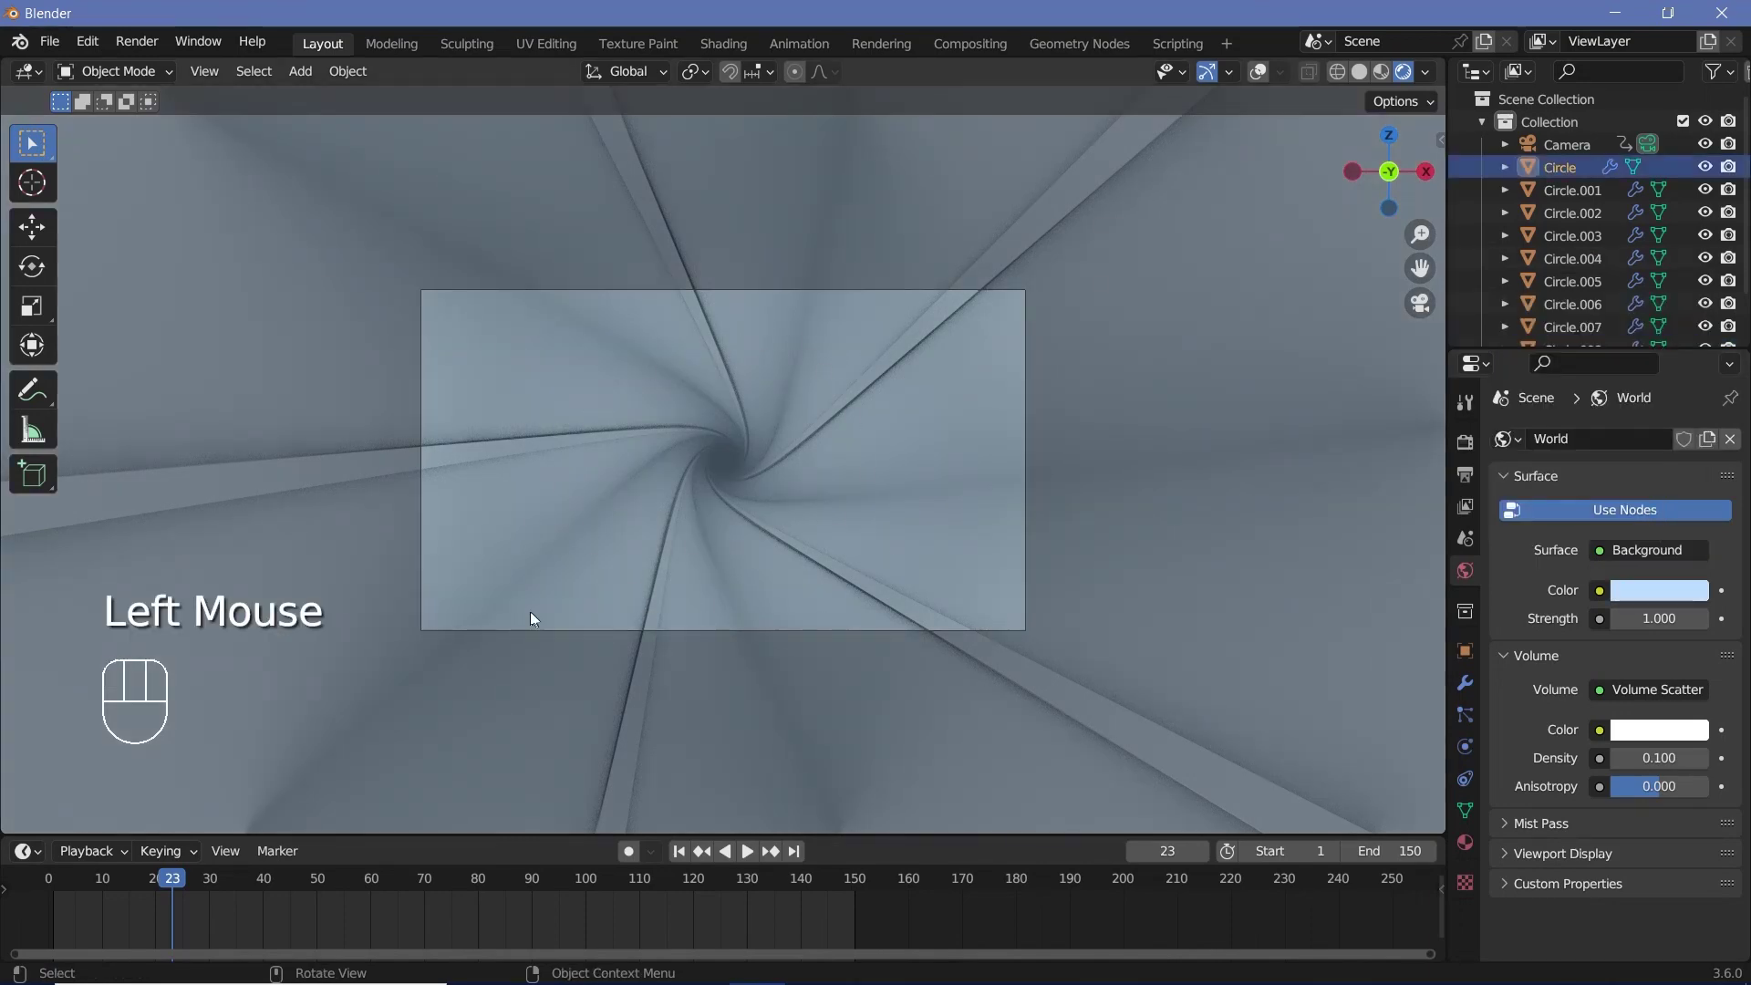
click(1465, 842)
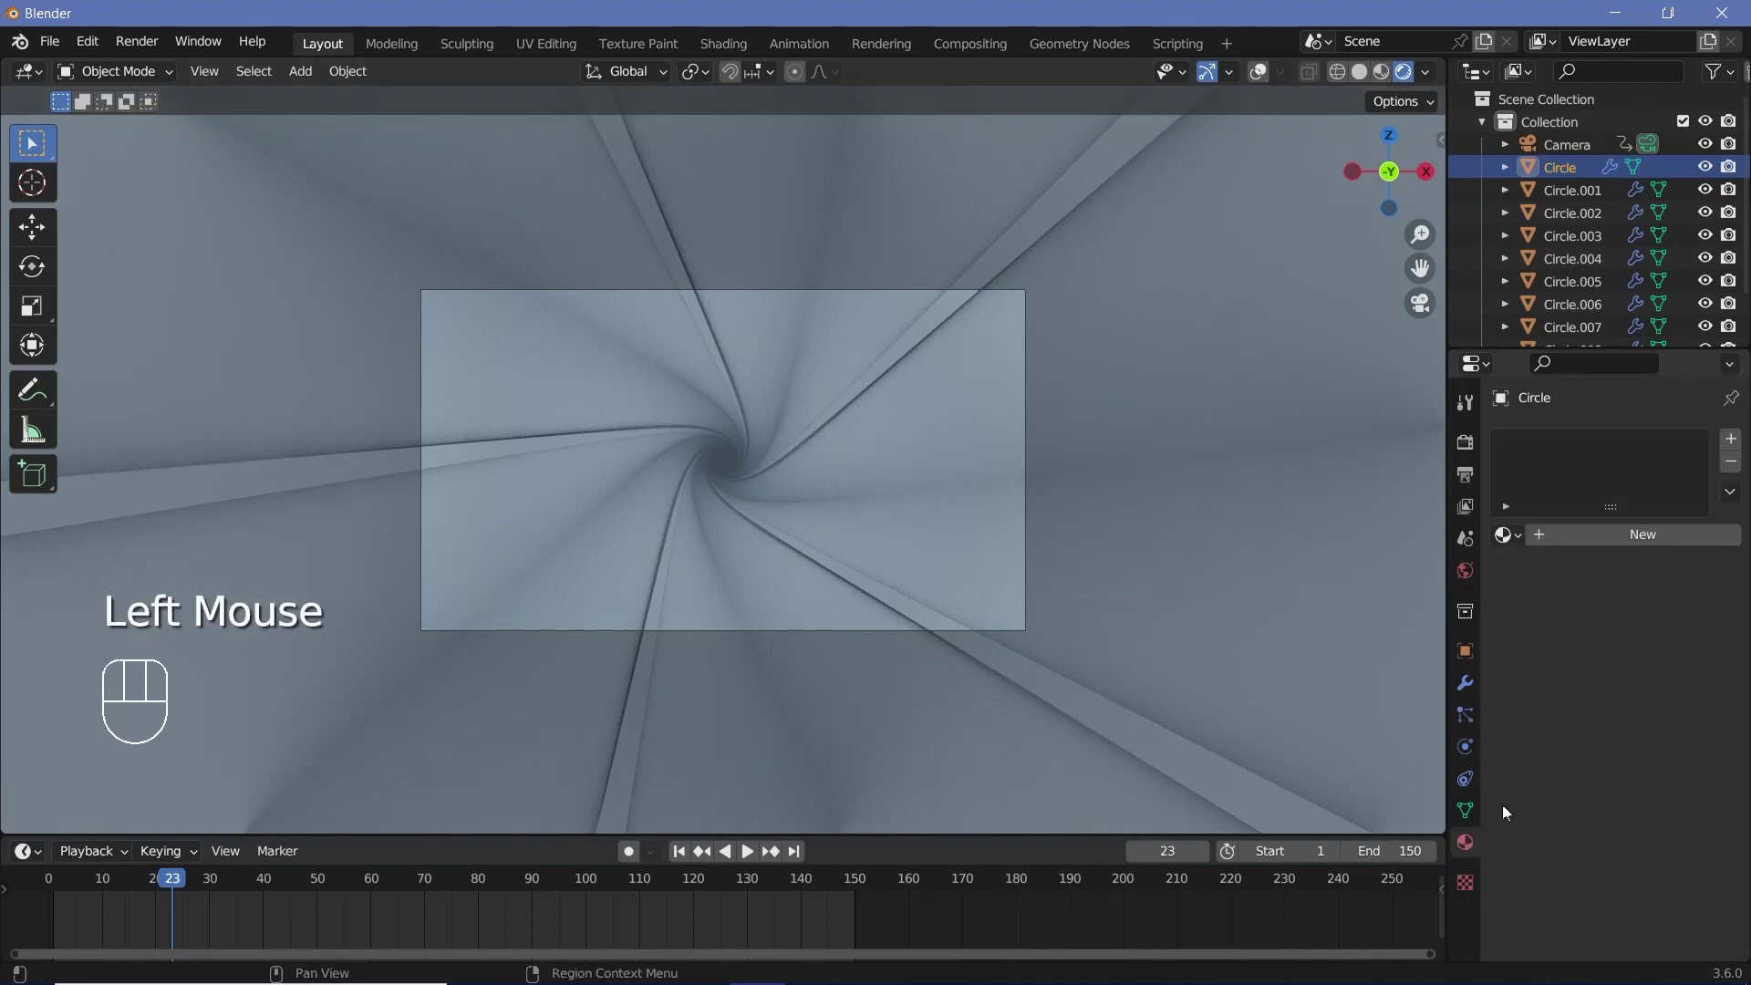
click(1507, 535)
click(1435, 571)
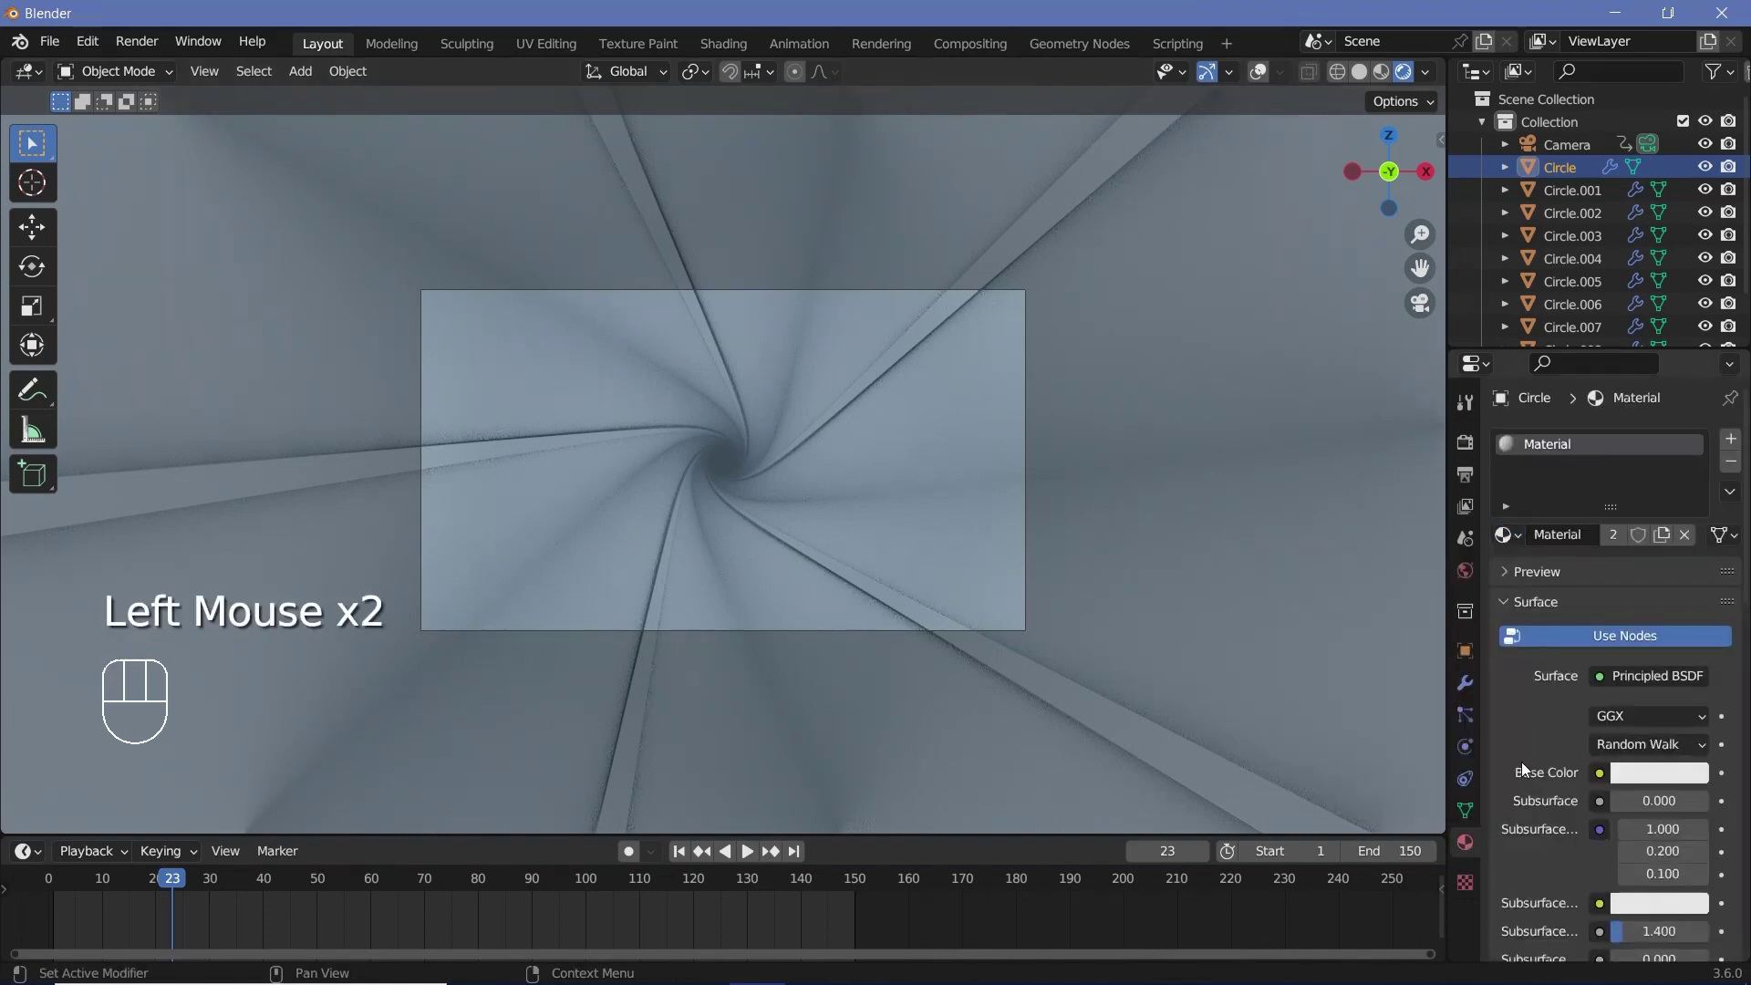
scroll(1523, 766, down, 4)
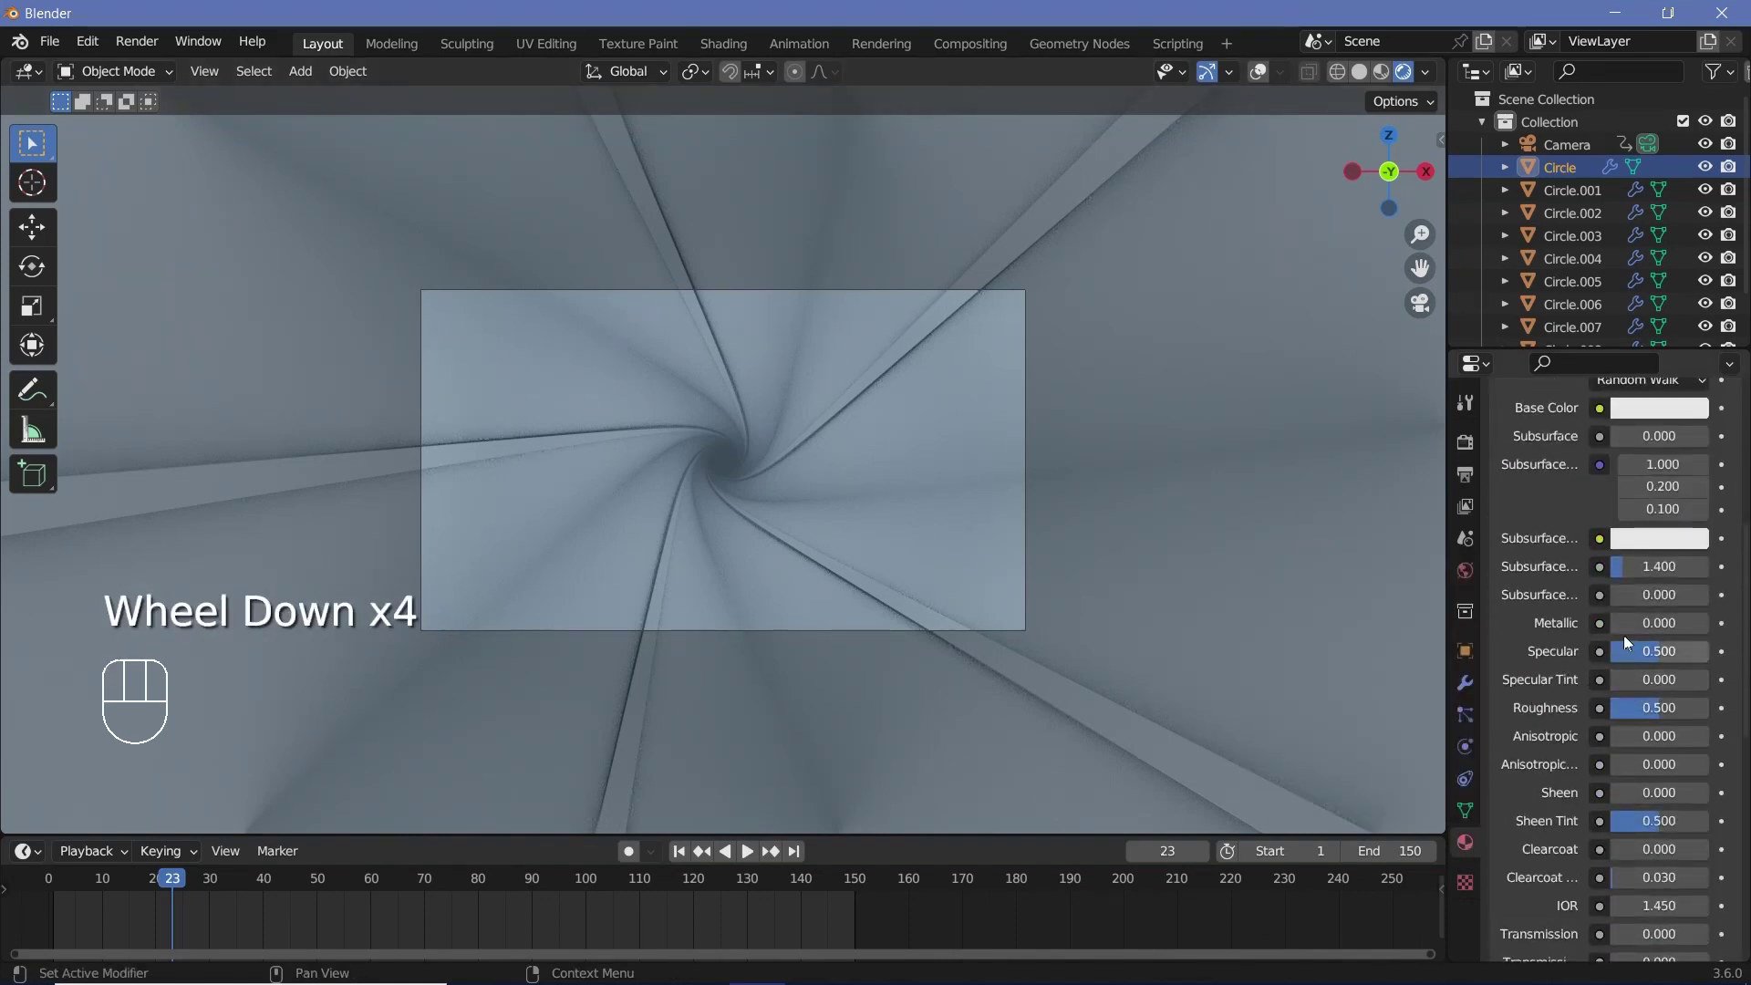
drag(1623, 624, 1706, 624)
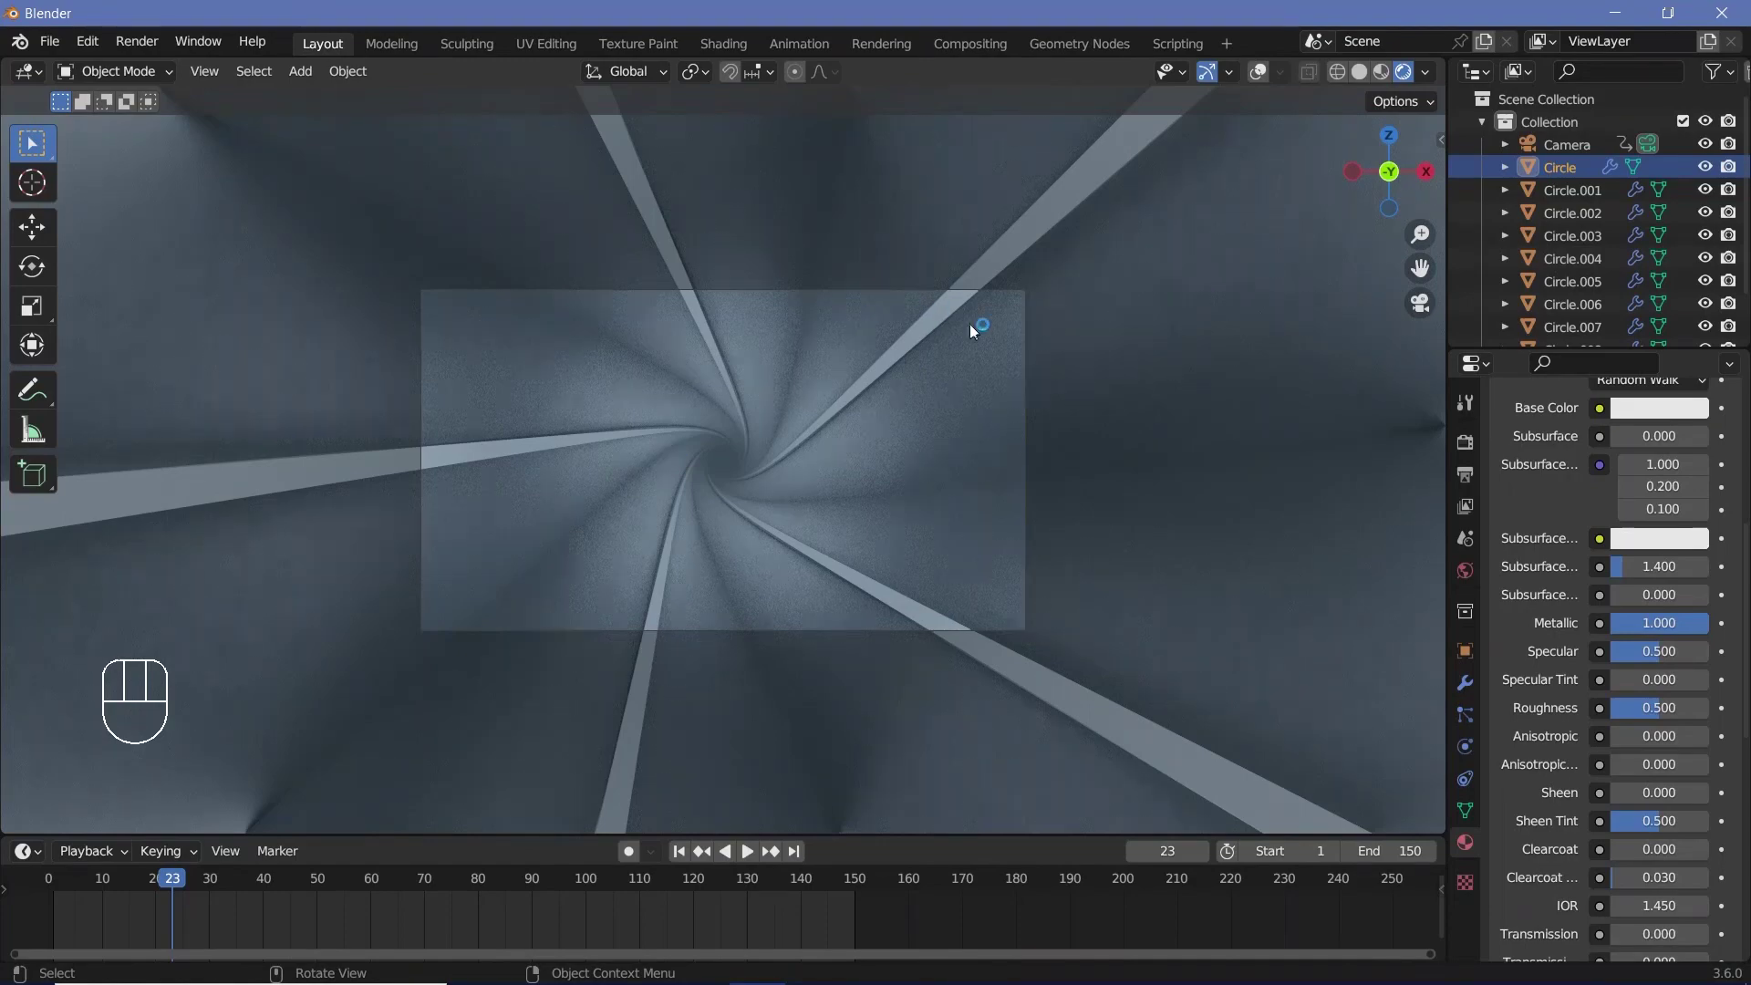
Set the camera's Passepartout to 1.0 to black out everything outside the frame
click(1026, 430)
click(1026, 430)
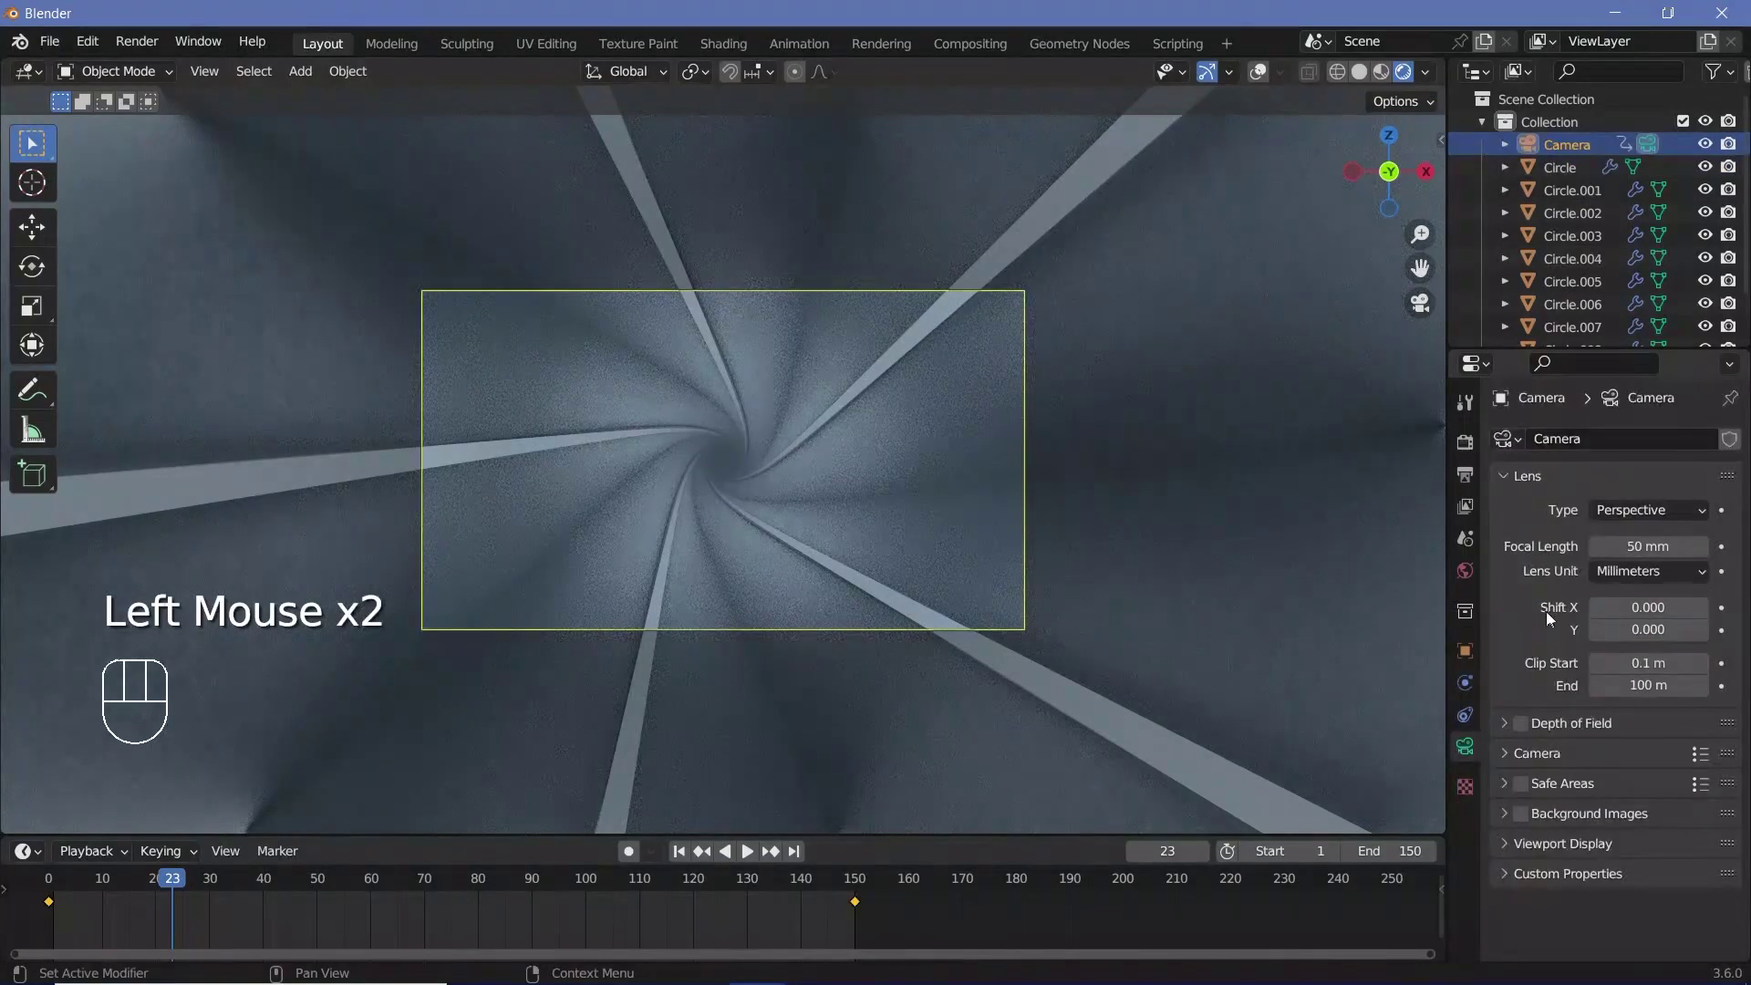
scroll(1555, 820, down, 3)
click(1558, 862)
scroll(1558, 861, down, 2)
drag(1696, 881, 1738, 881)
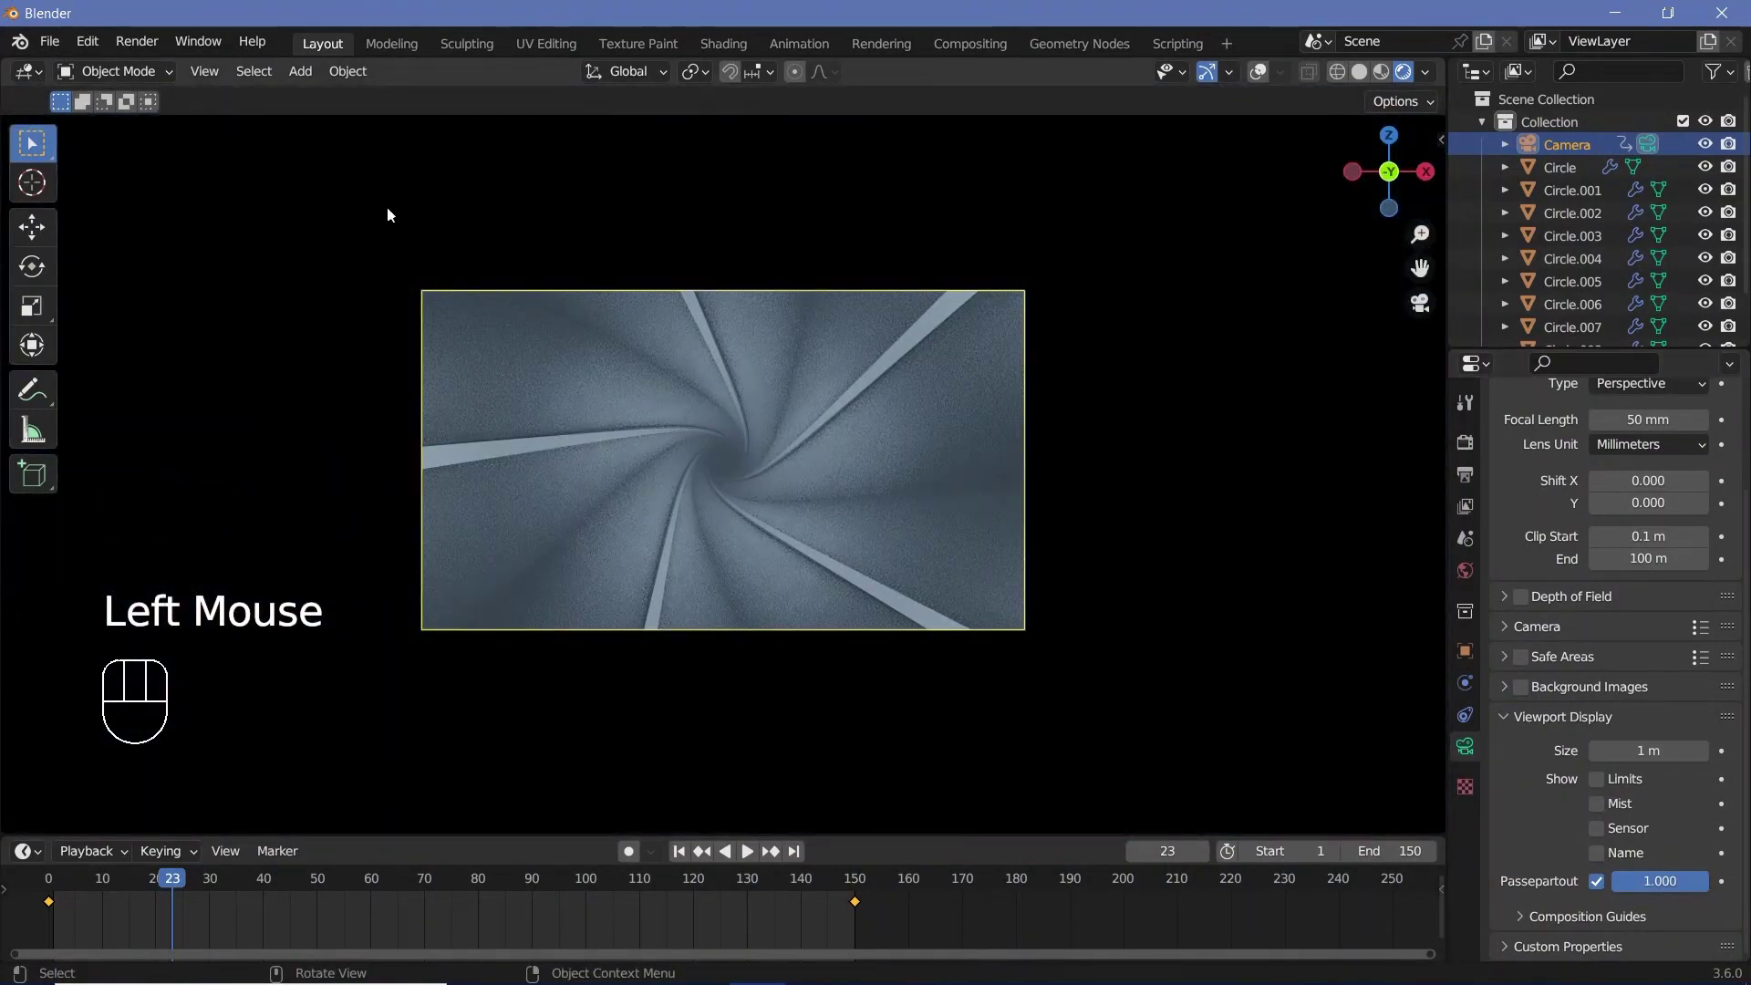
Change the view transform from Filmic to Standard and set gamma to 0.5
click(1464, 444)
scroll(1550, 821, down, 2)
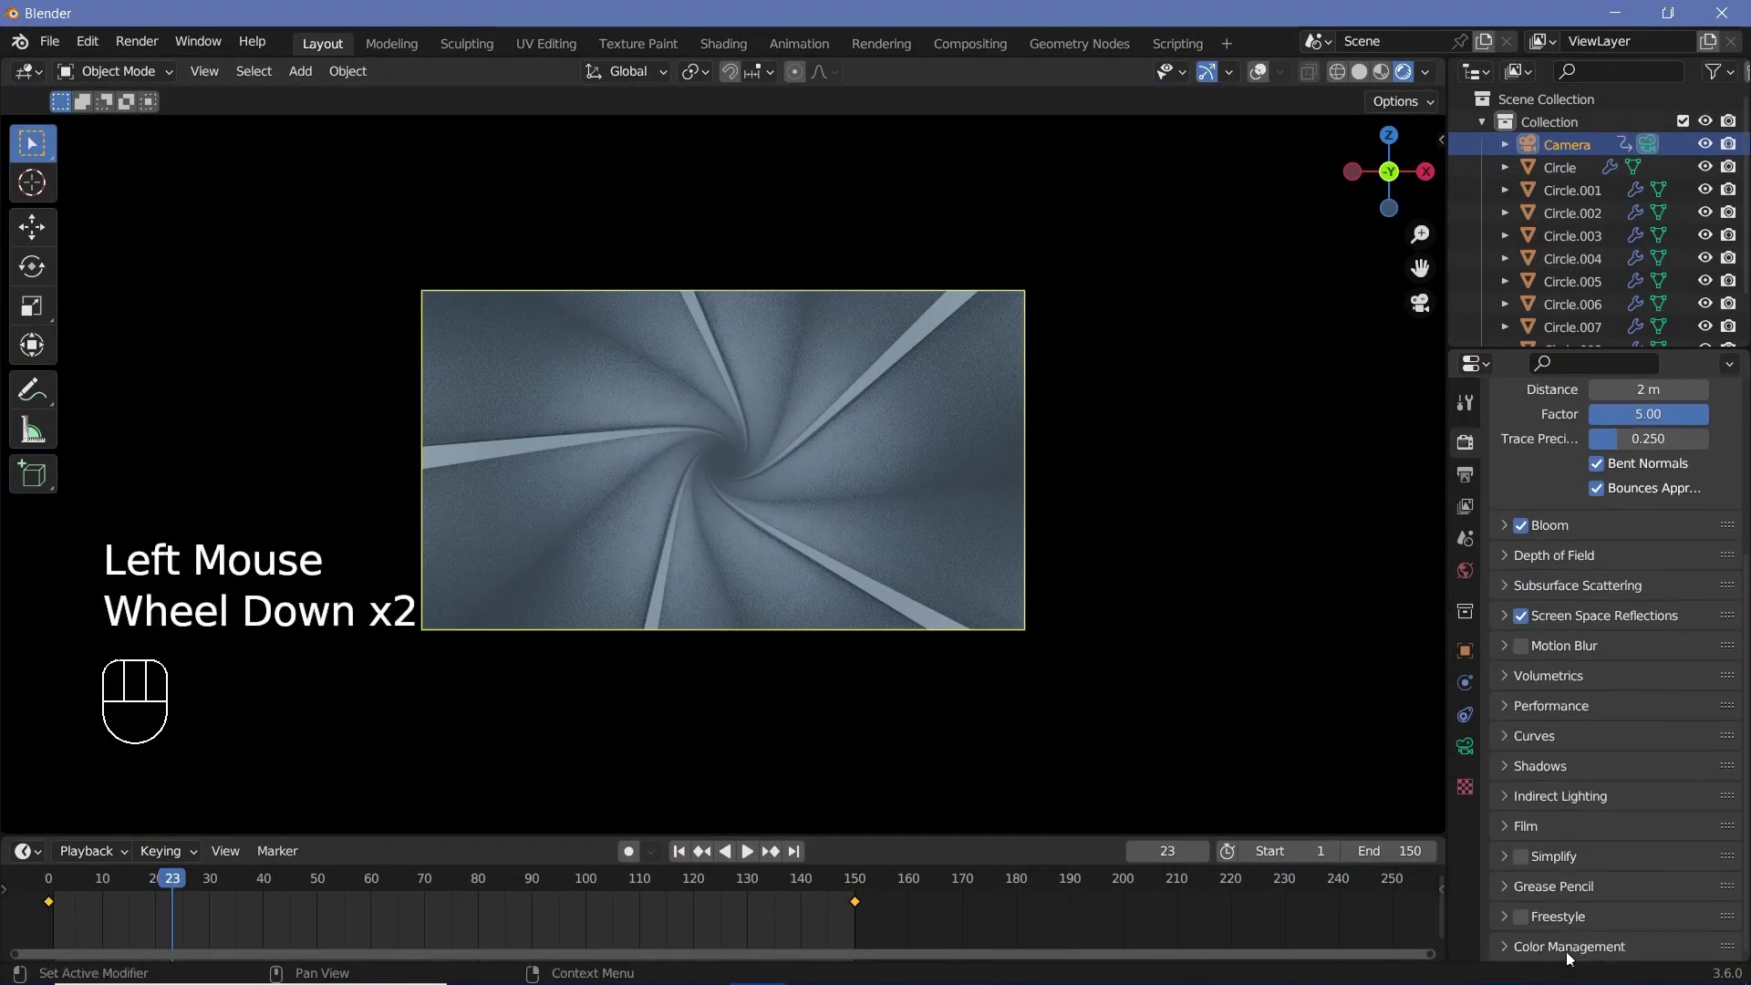
click(1514, 946)
scroll(1596, 817, down, 2)
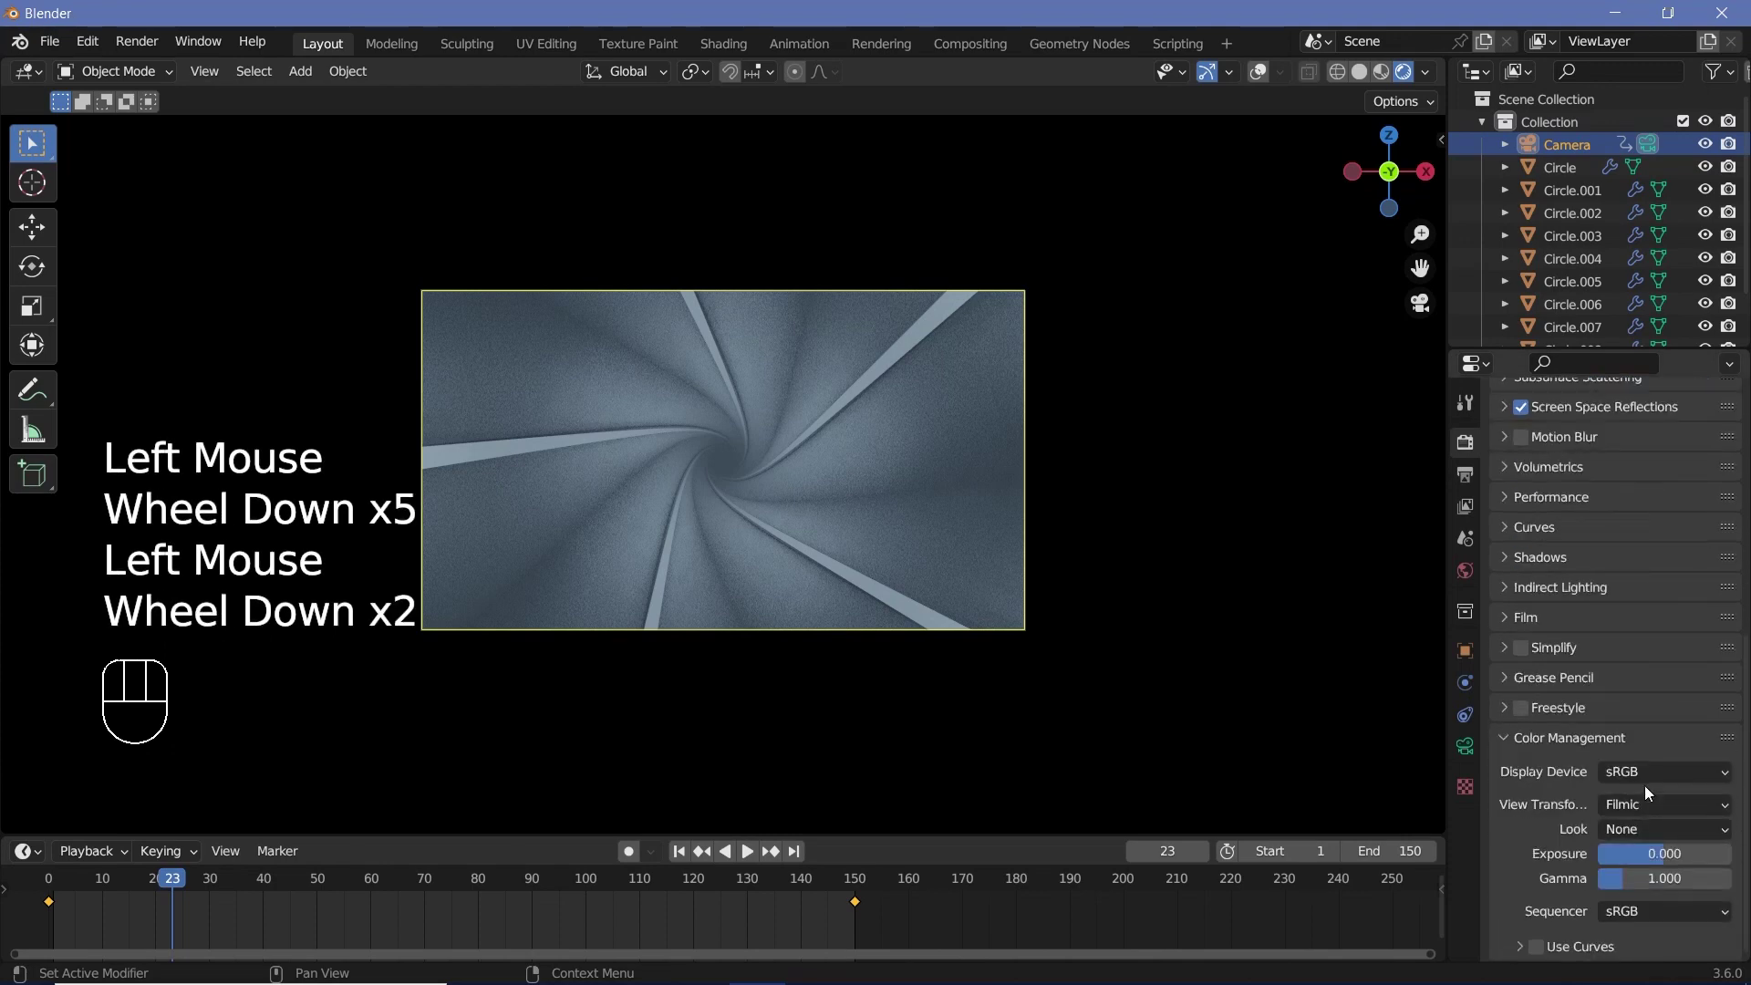
click(1639, 803)
click(1635, 819)
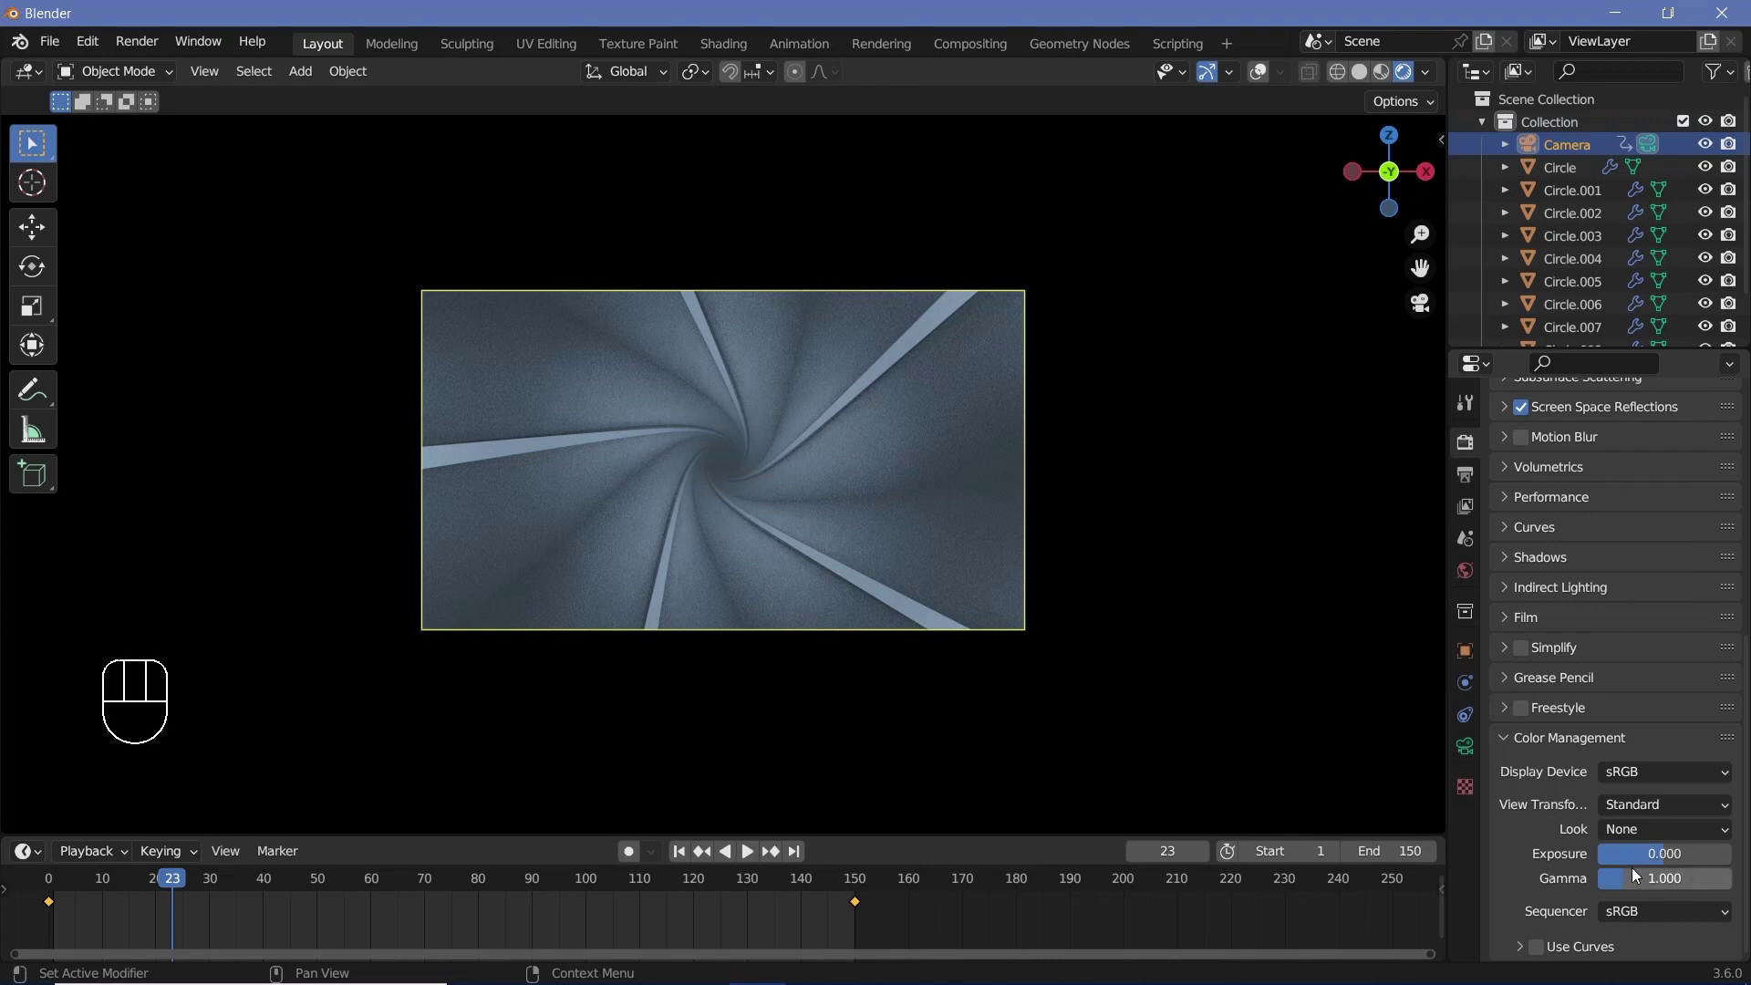
click(1633, 869)
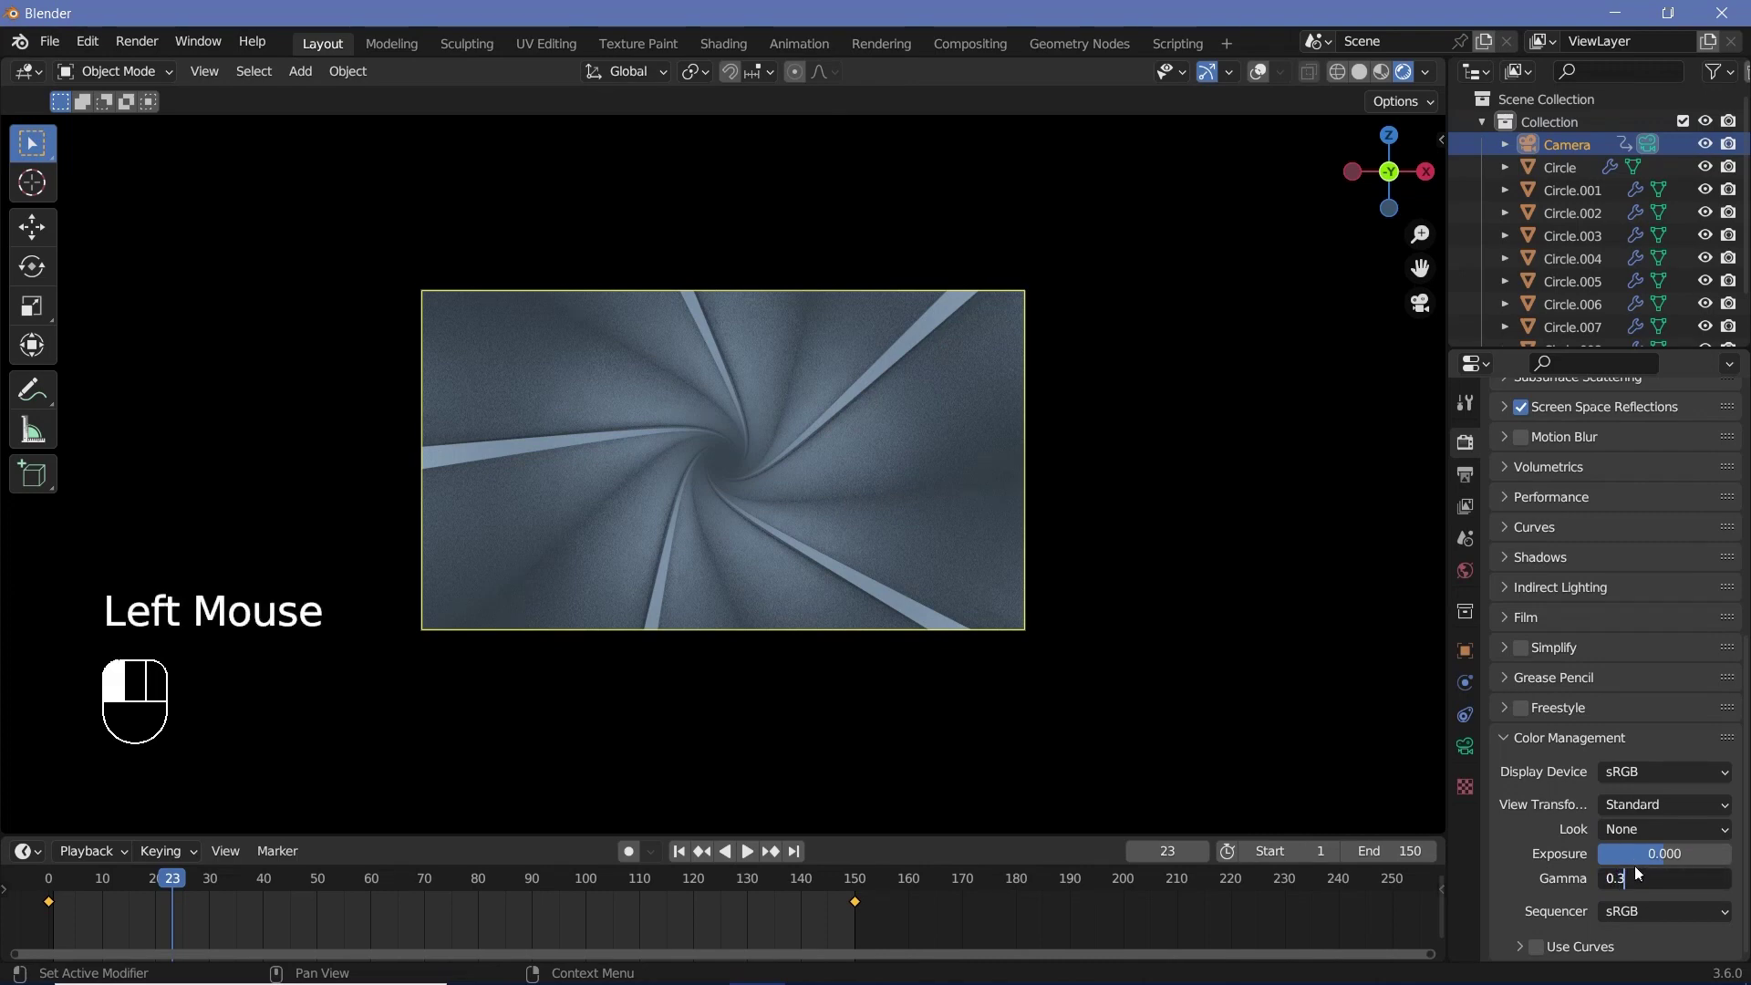
text(0.5)
key(Return)
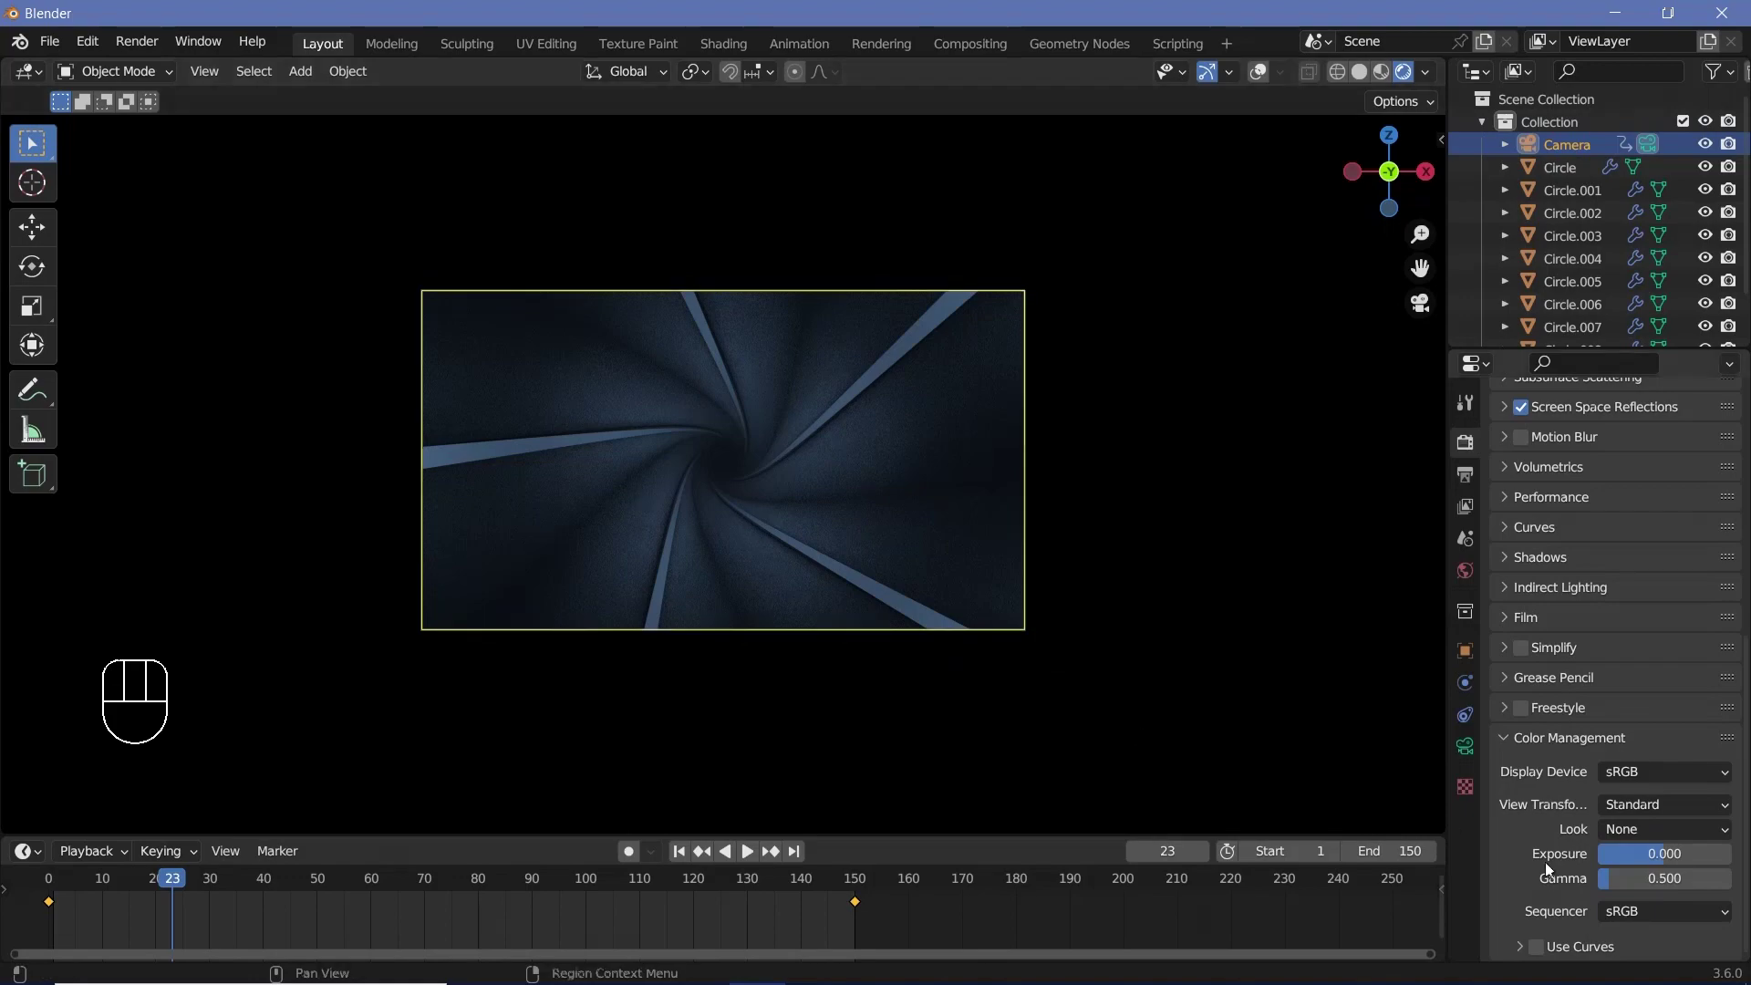
click(1437, 835)
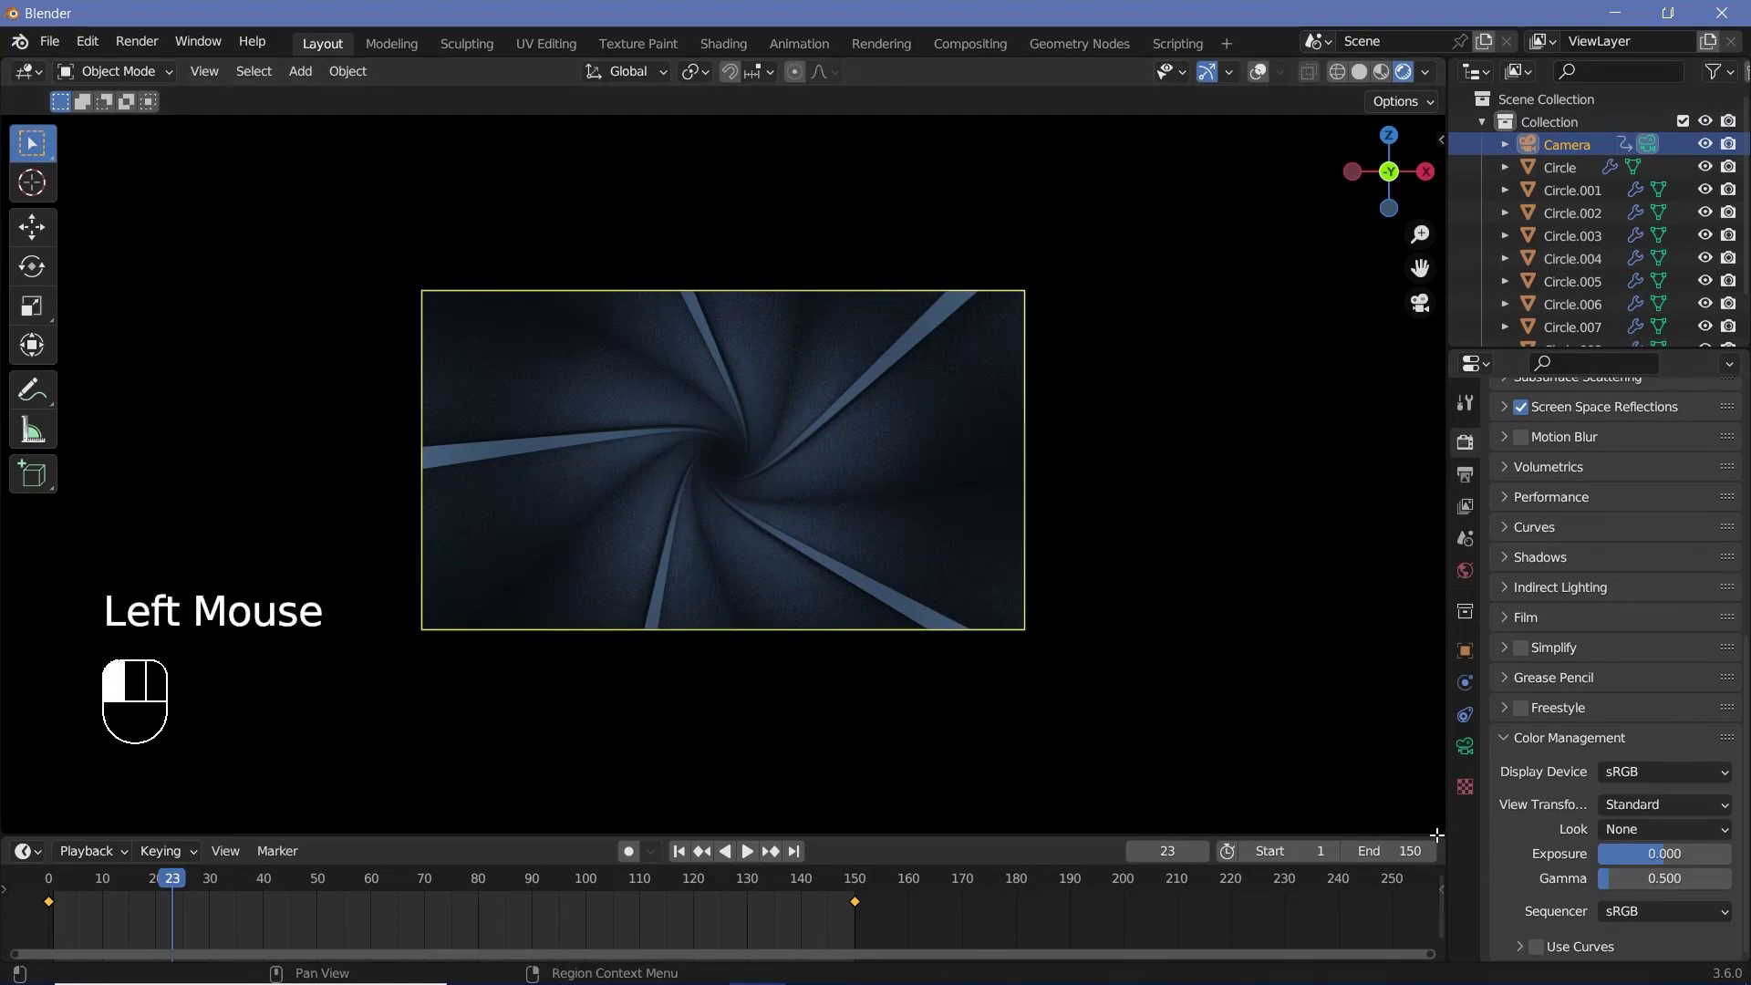
Split the viewport, turn the lower area into a Compositor, and enable Use Nodes
mouse_move(1436, 831)
mouse_down()
mouse_move(1387, 666)
mouse_move(912, 588)
mouse_move(13, 615)
mouse_up()
click(25, 594)
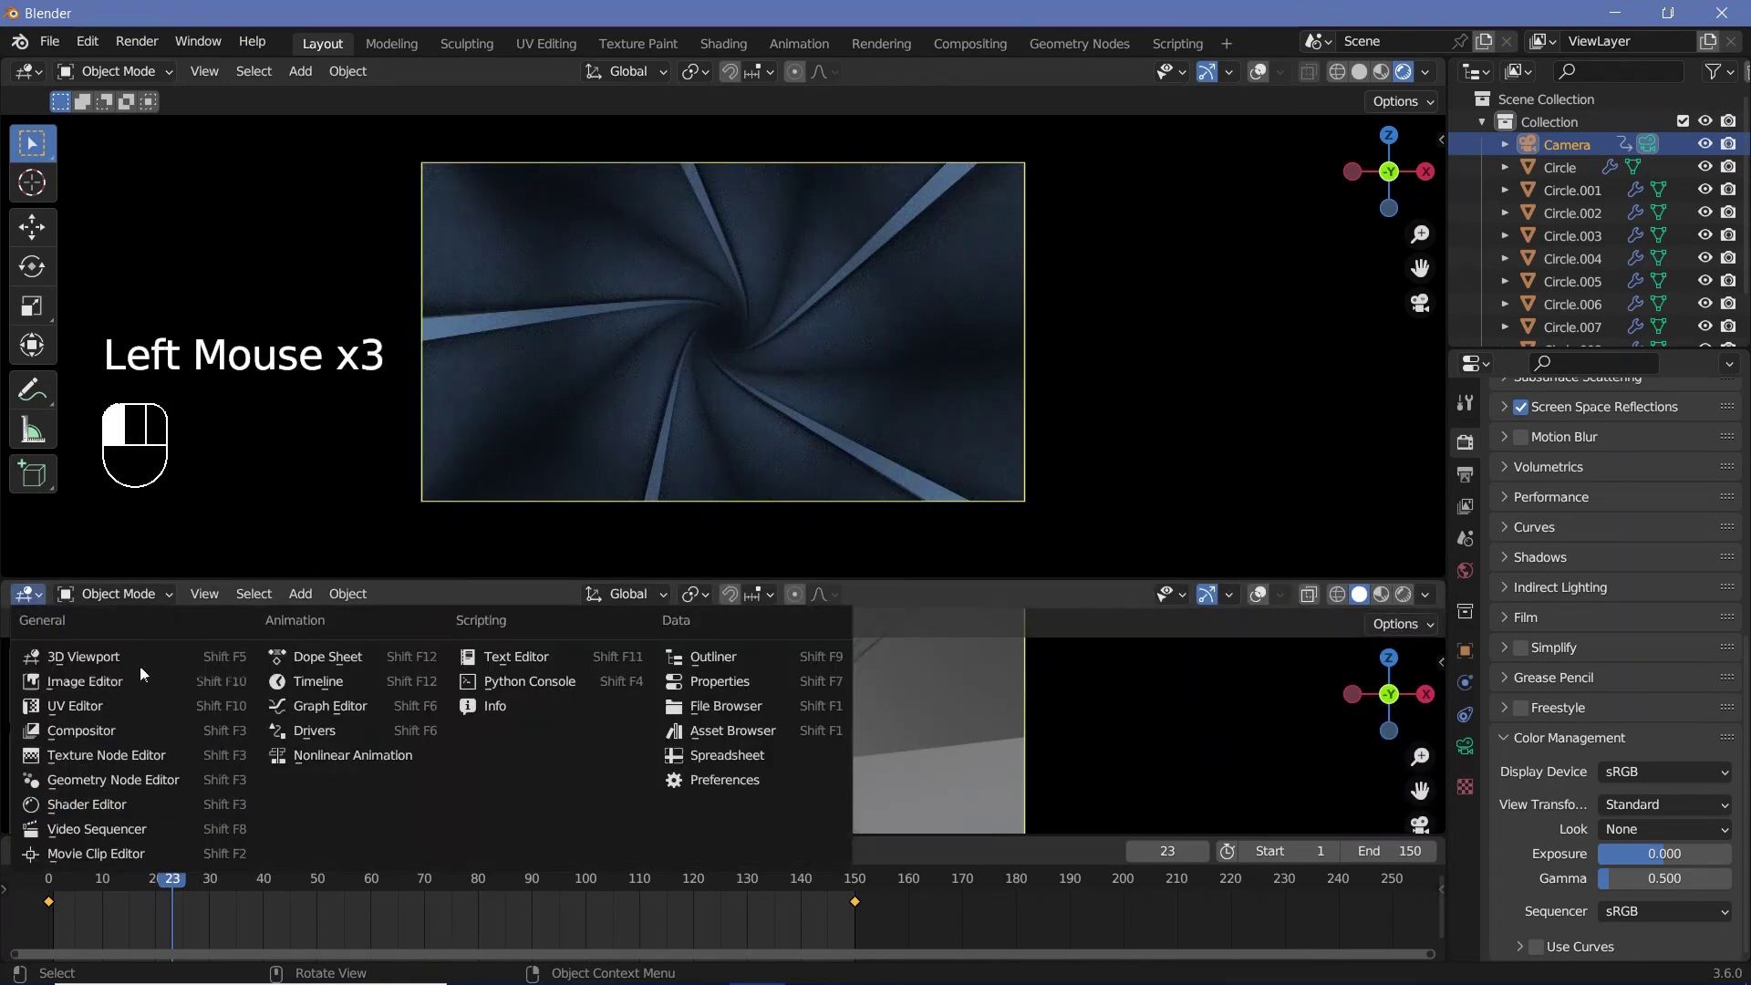
click(87, 727)
drag(678, 837, 679, 884)
scroll(639, 748, up, 2)
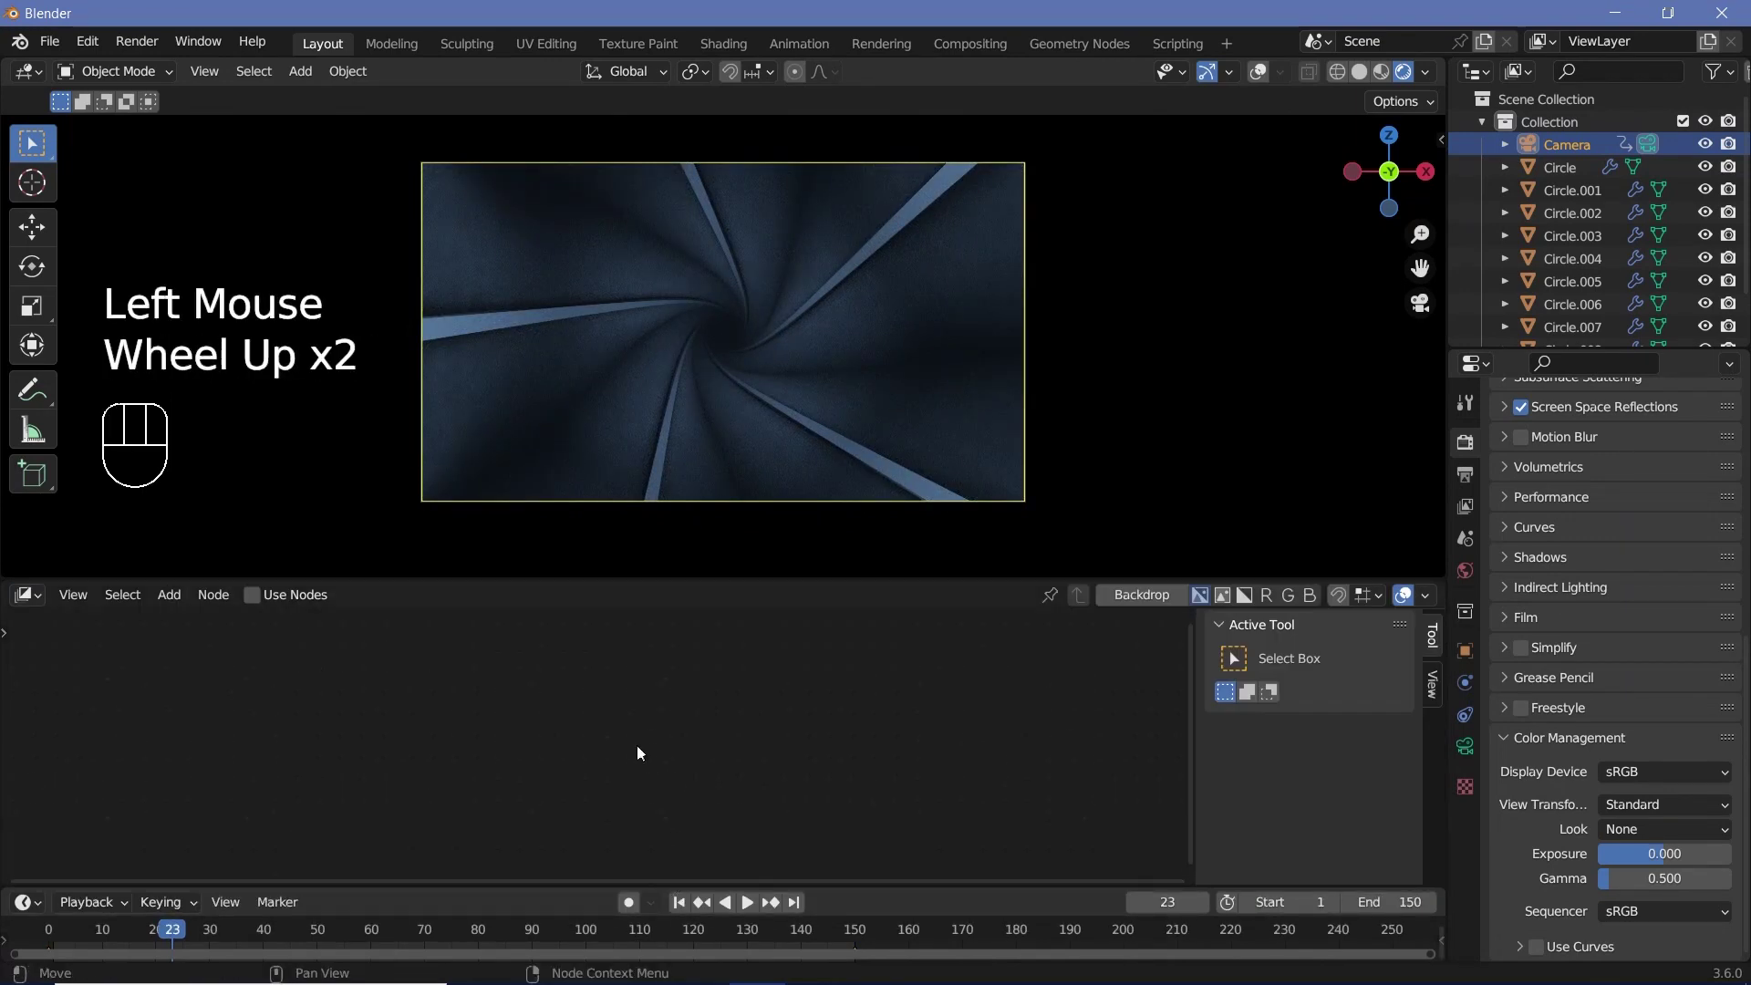
middle_click(704, 799)
scroll(704, 797, down, 1)
scroll(704, 799, down, 1)
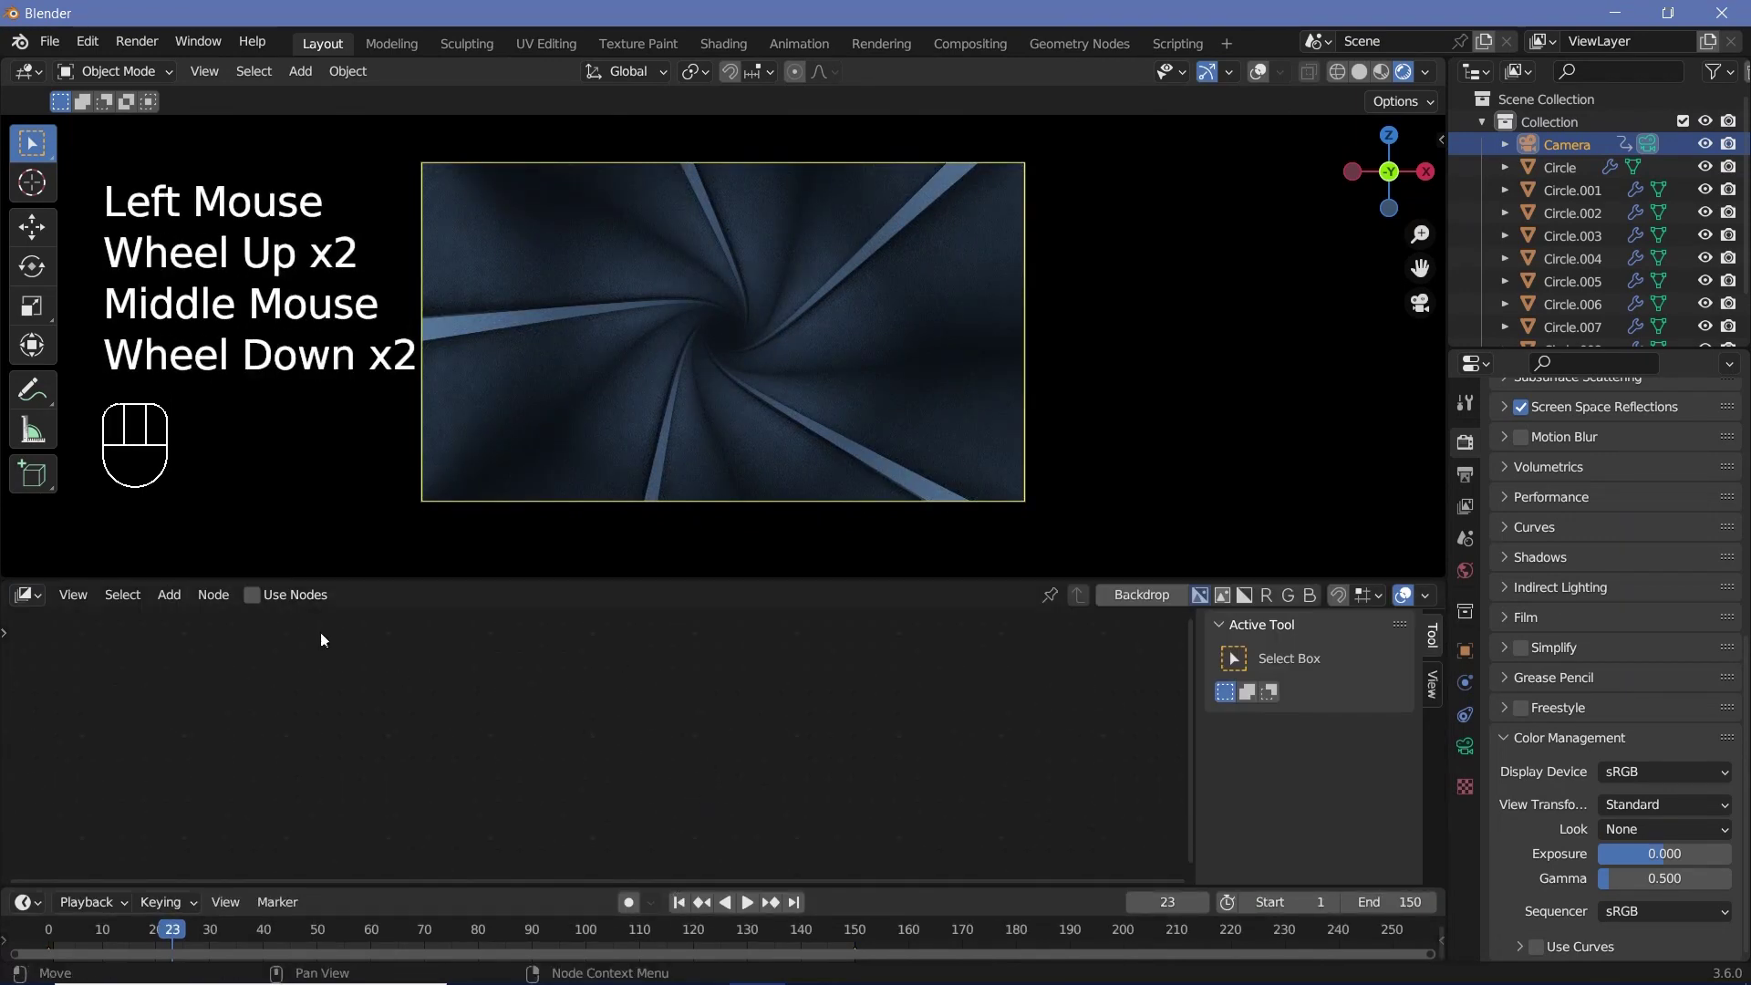
click(264, 593)
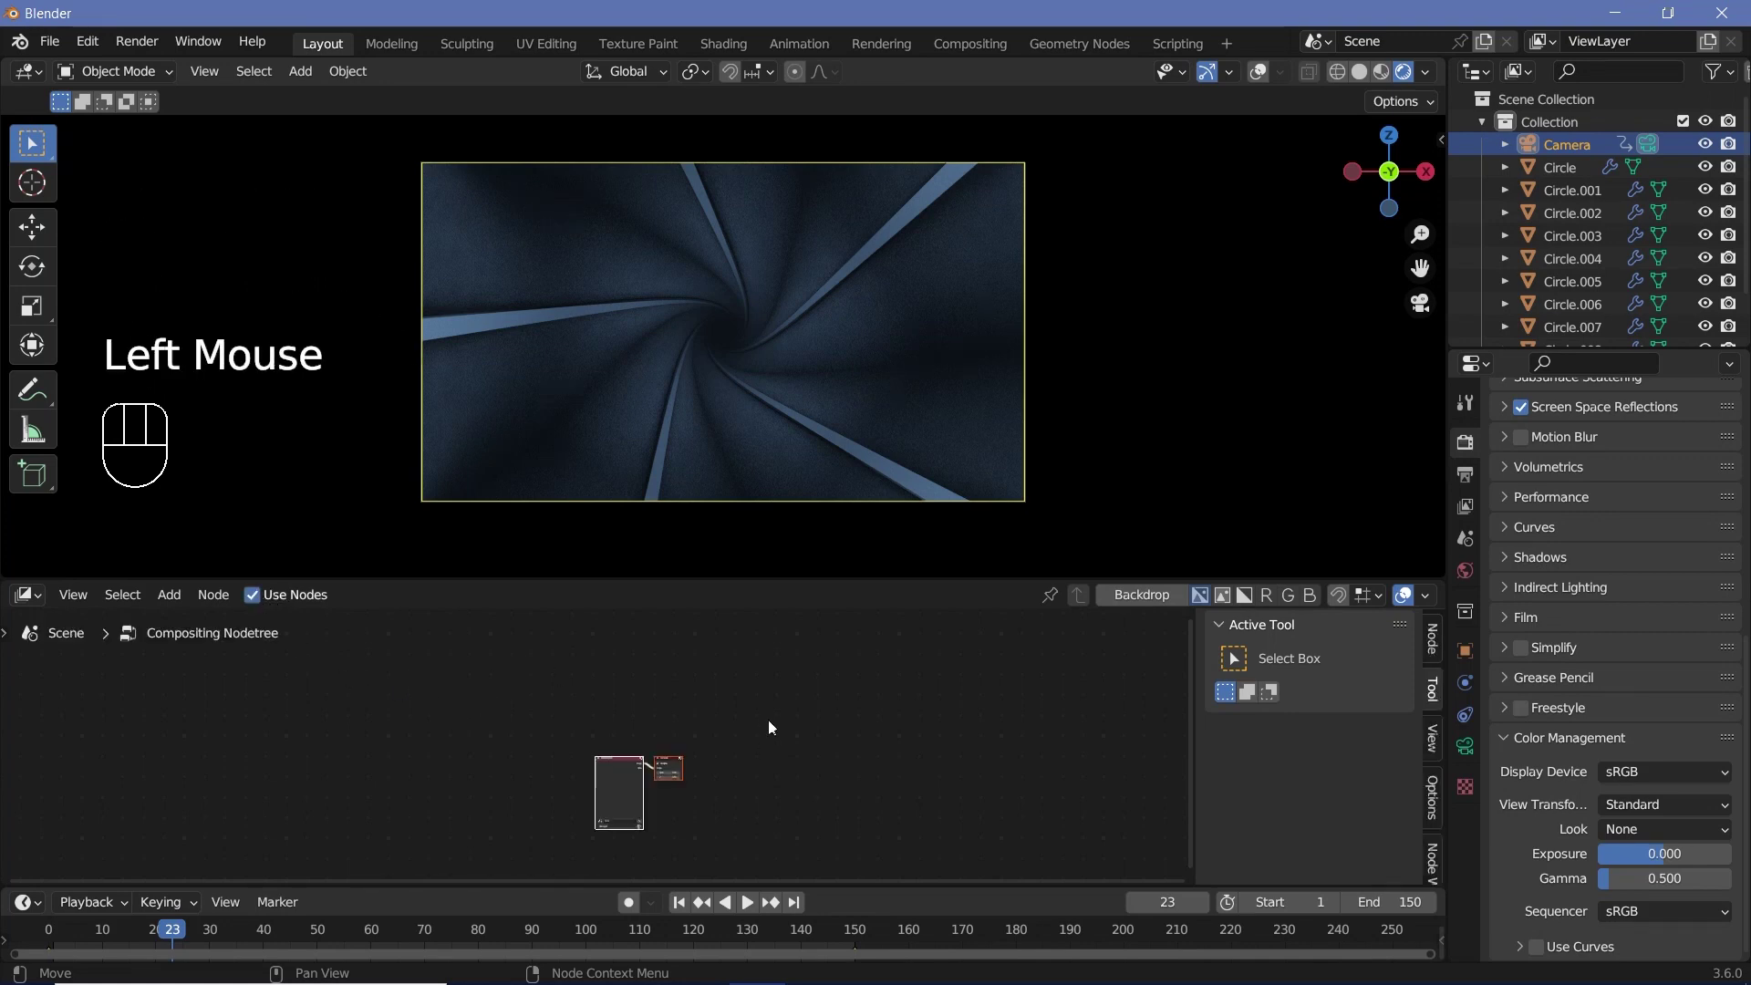
Arrange and frame the Render Layers and Composite nodes in the node editor
scroll(698, 735, up, 2)
middle_drag(698, 735, 657, 682)
scroll(657, 682, up, 2)
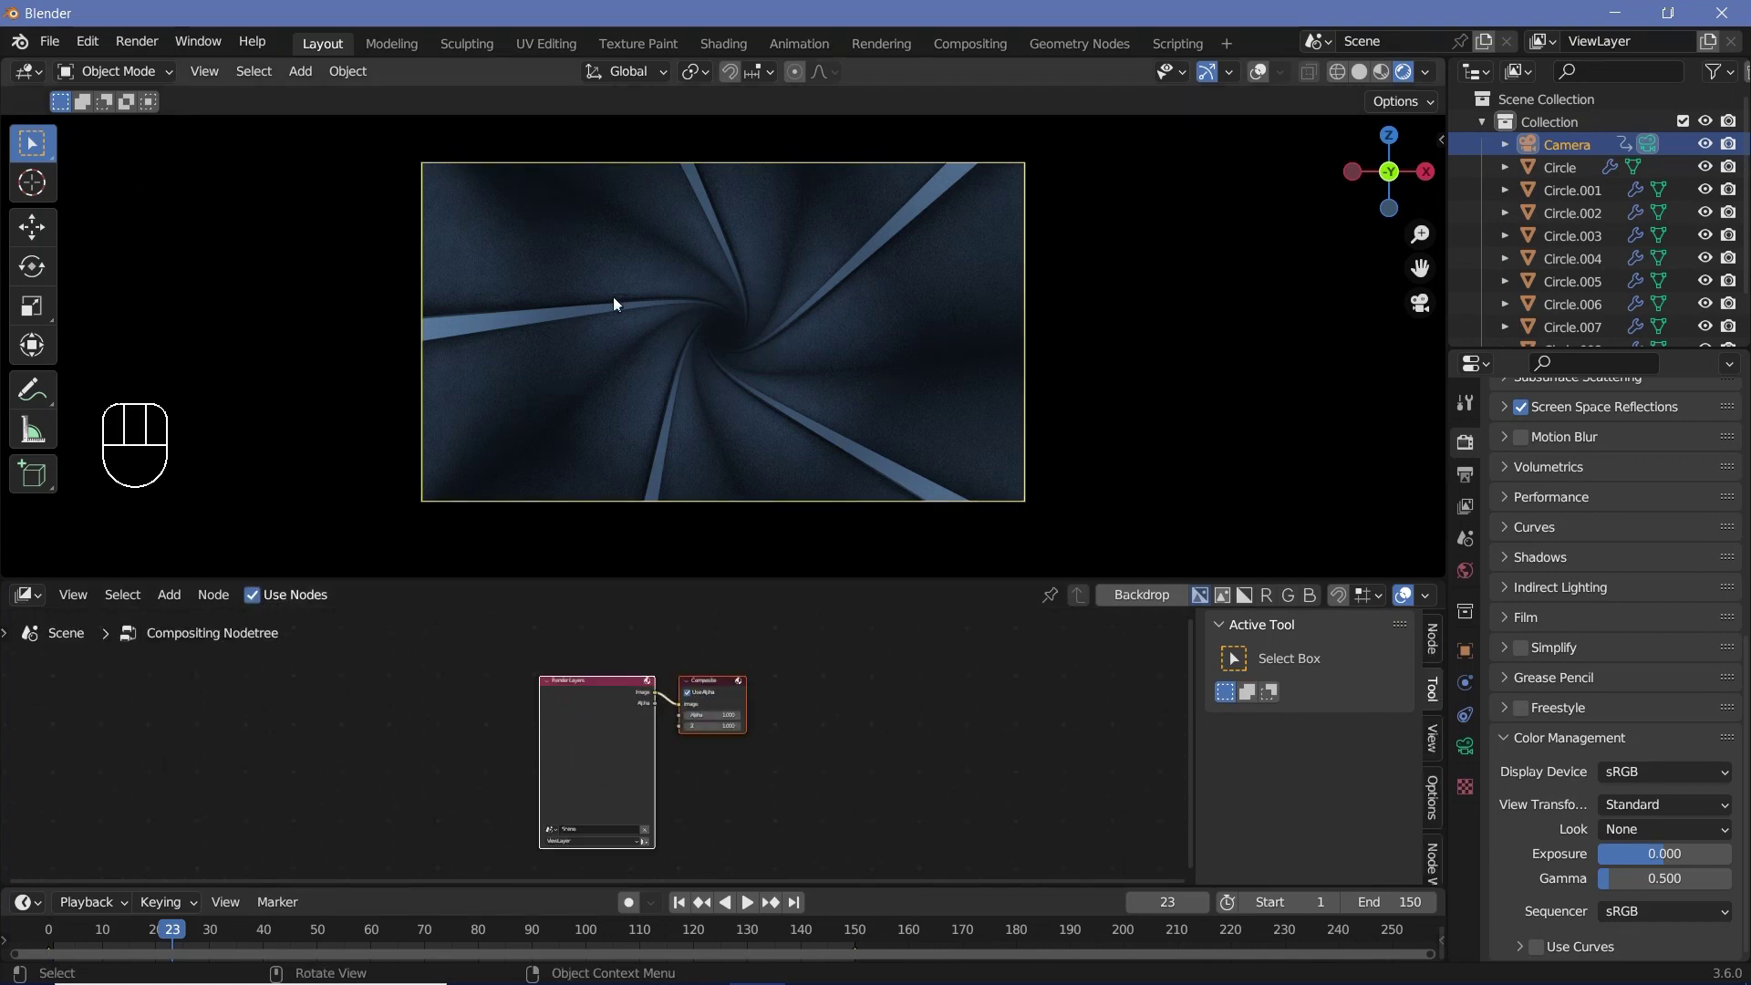
click(1426, 73)
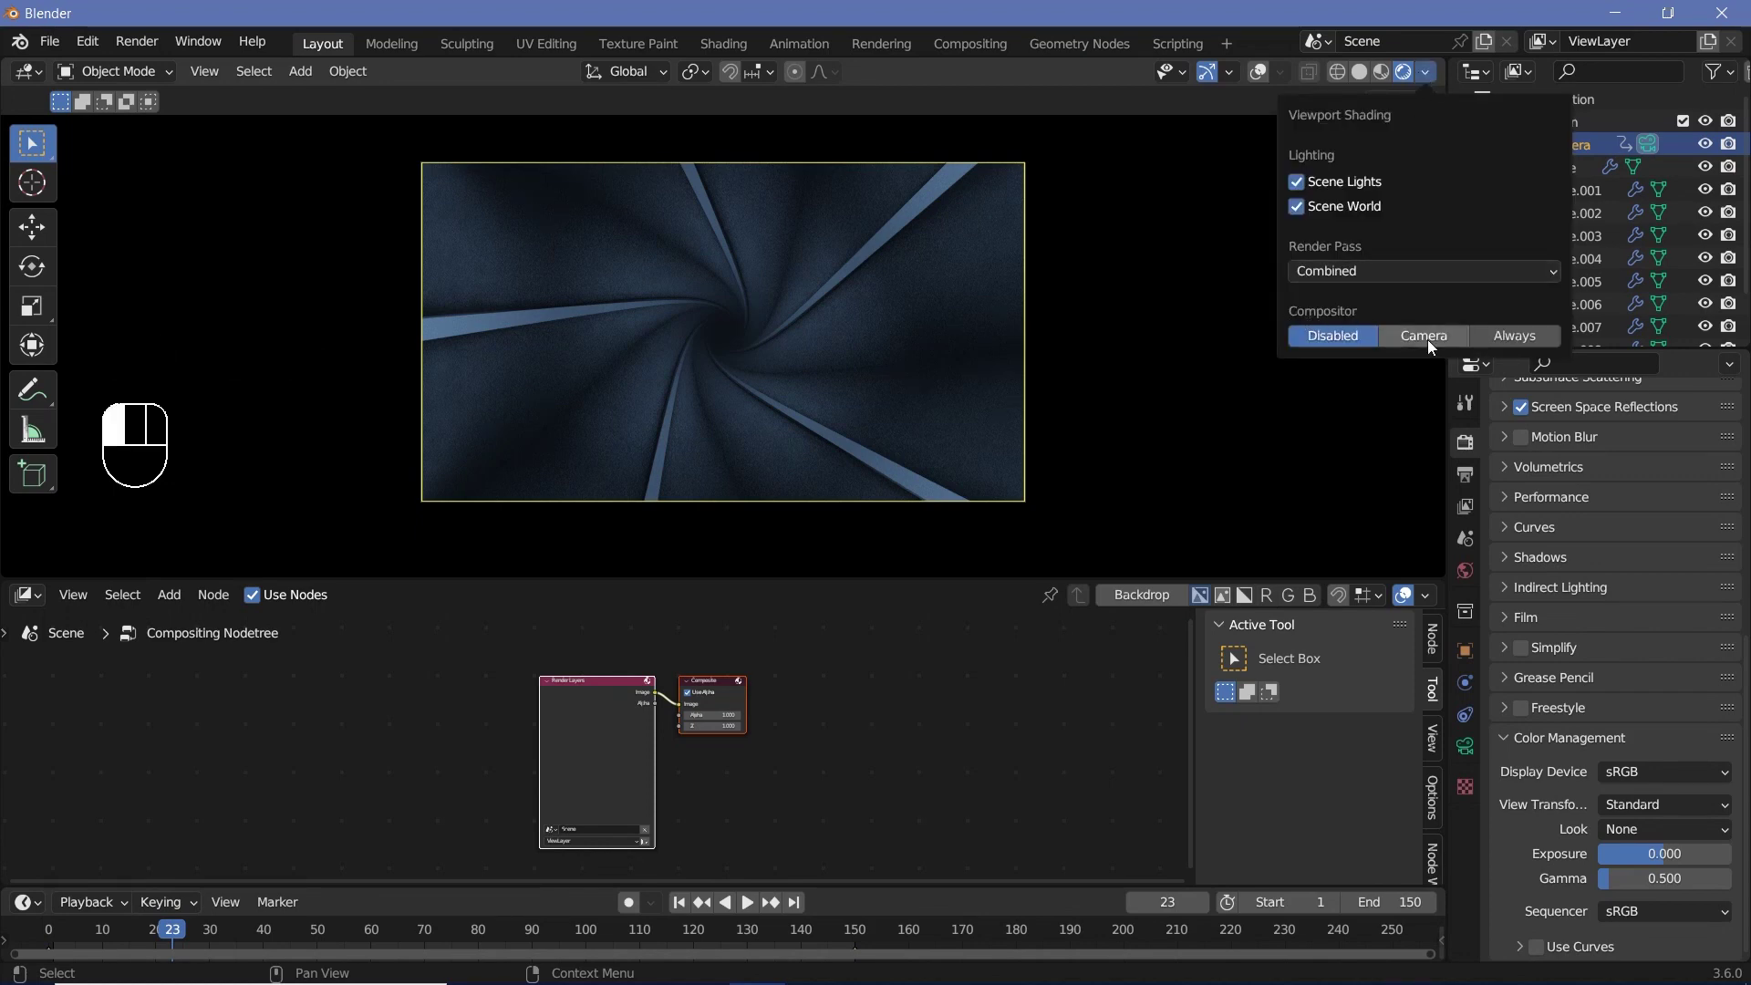
scroll(726, 777, up, 3)
click(569, 673)
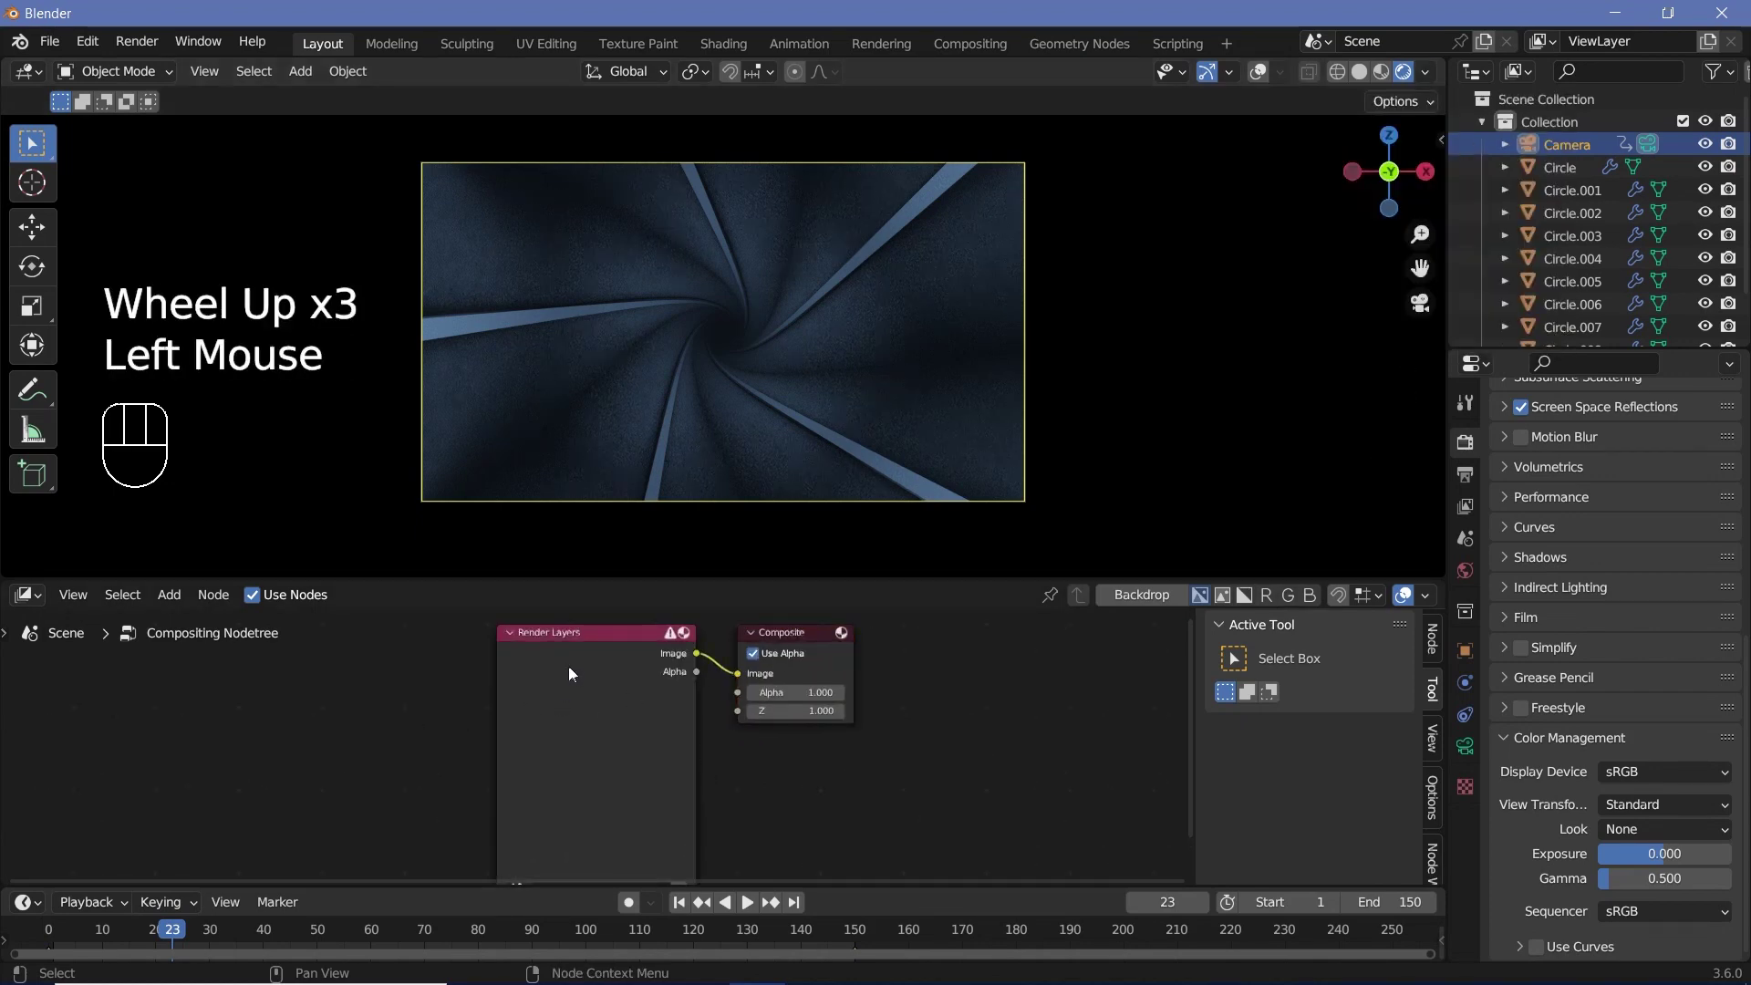
drag(569, 673, 285, 685)
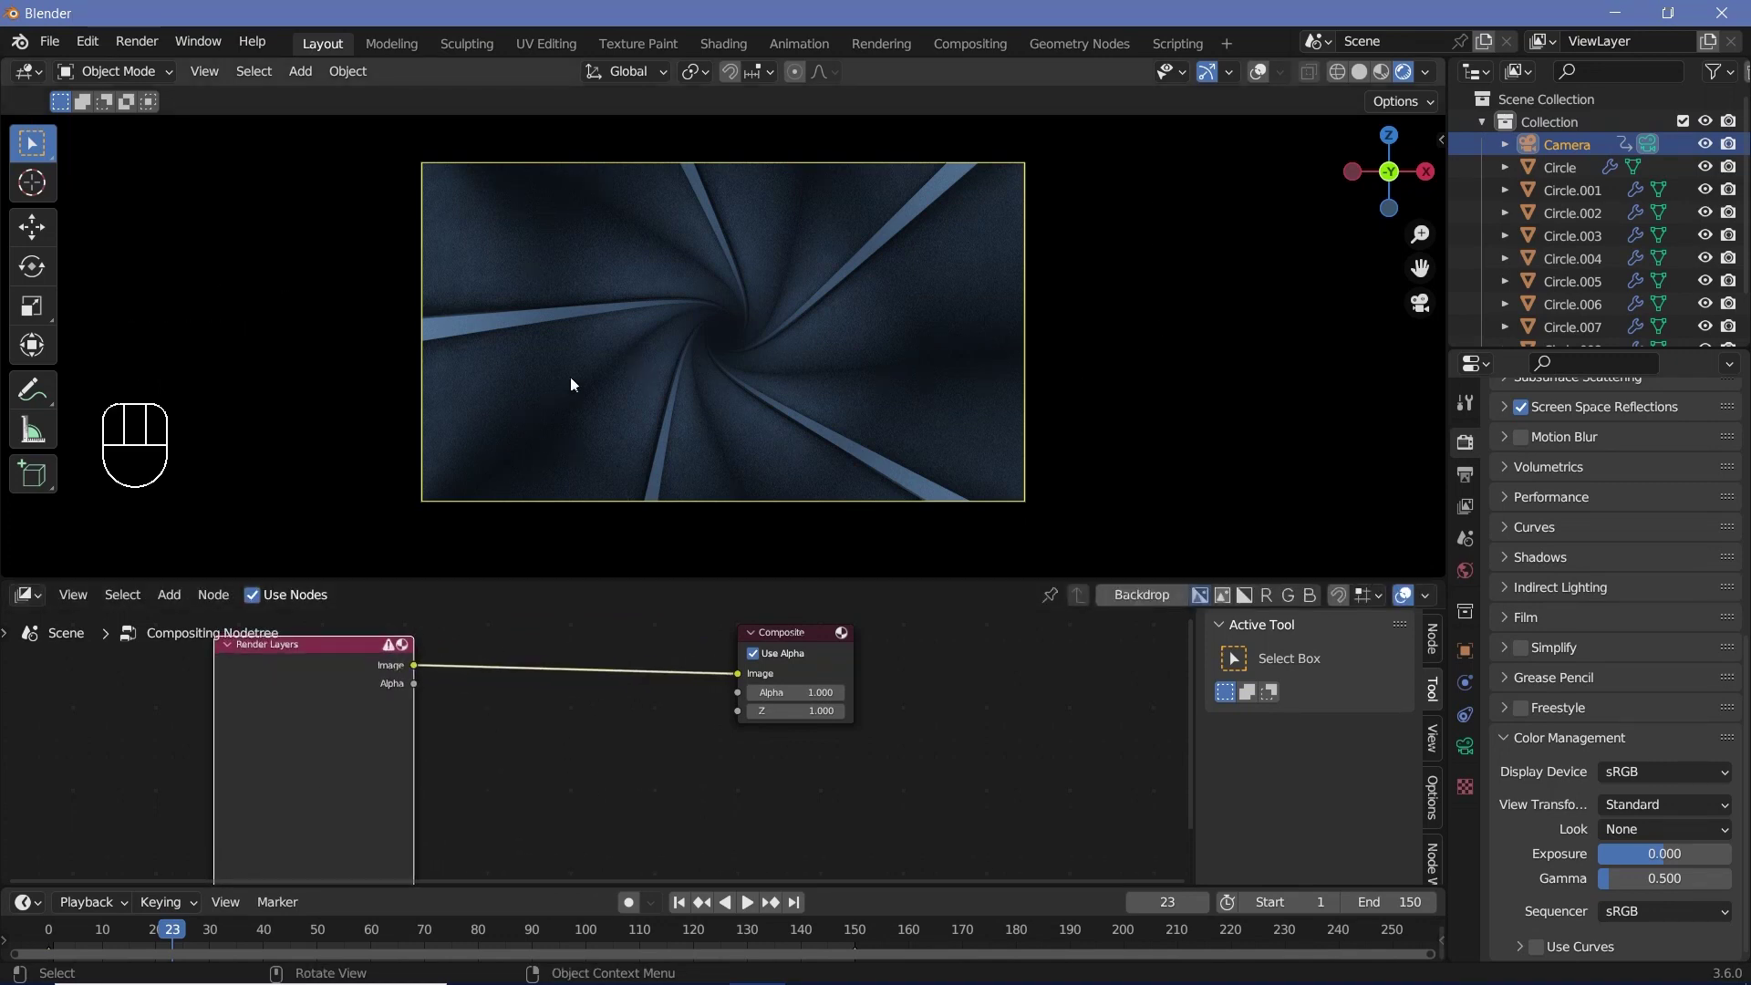
scroll(738, 761, up, 2)
middle_drag(727, 769, 682, 808)
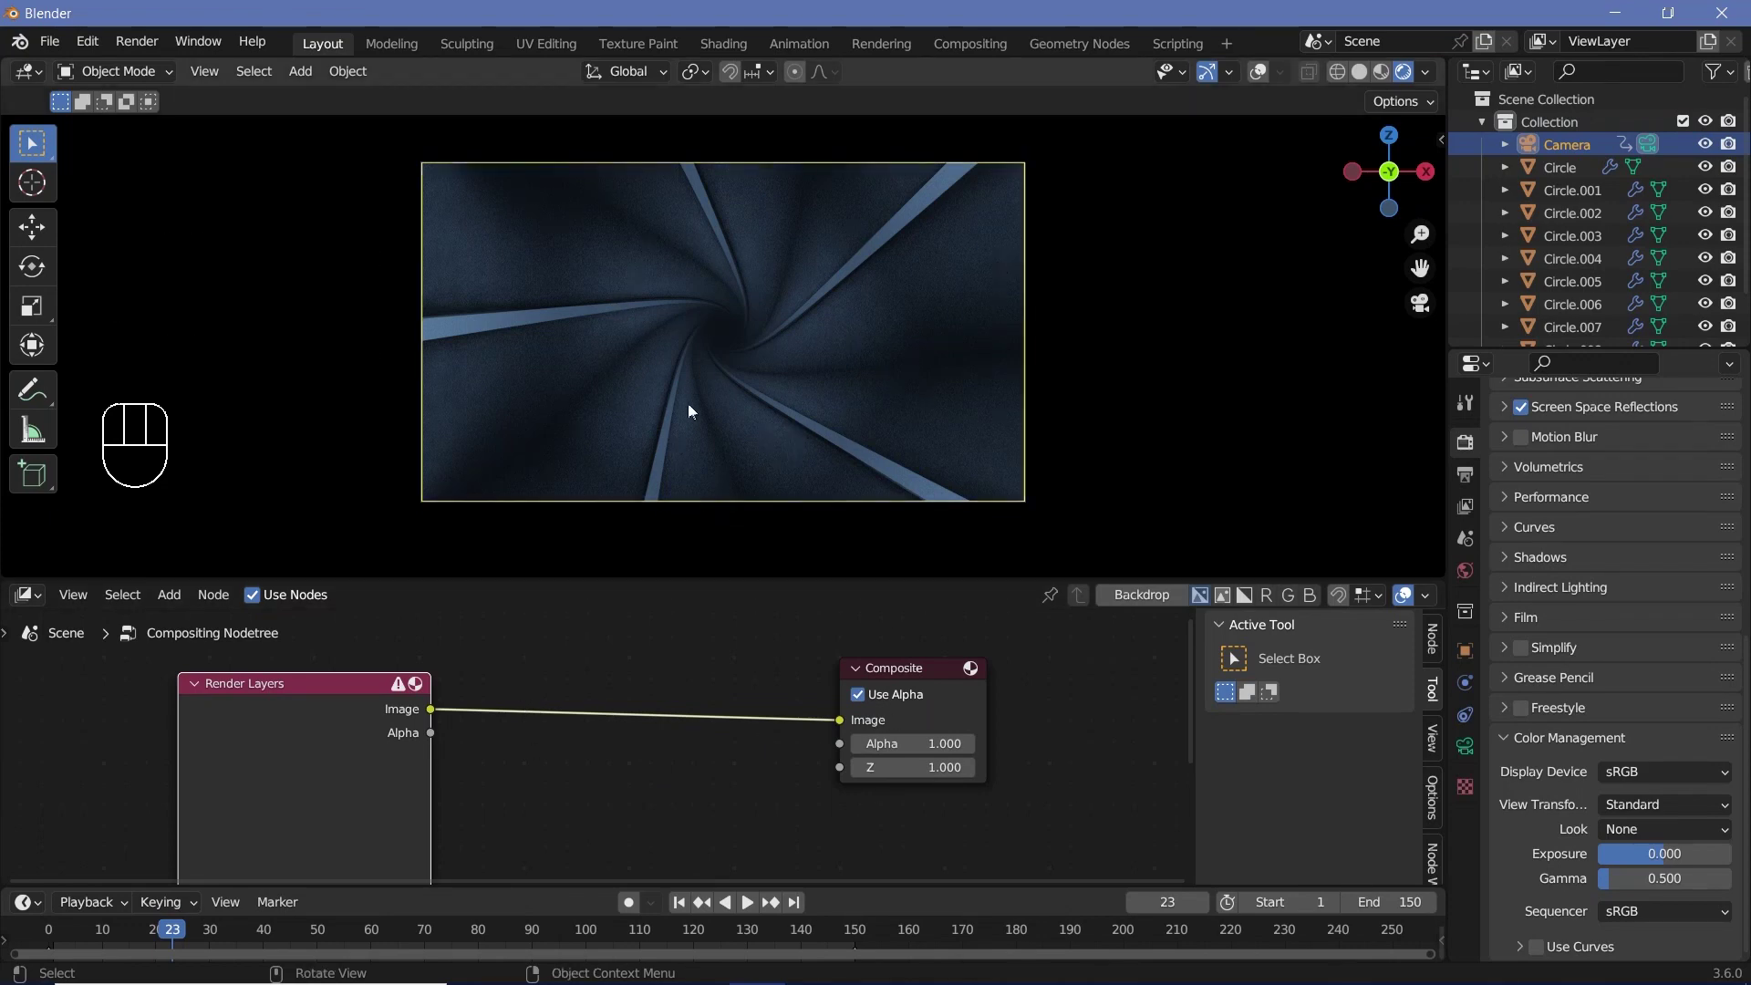
Add a Brightness/Contrast node onto the link between Render Layers and Composite
key(shift+a)
click(605, 713)
text(bright)
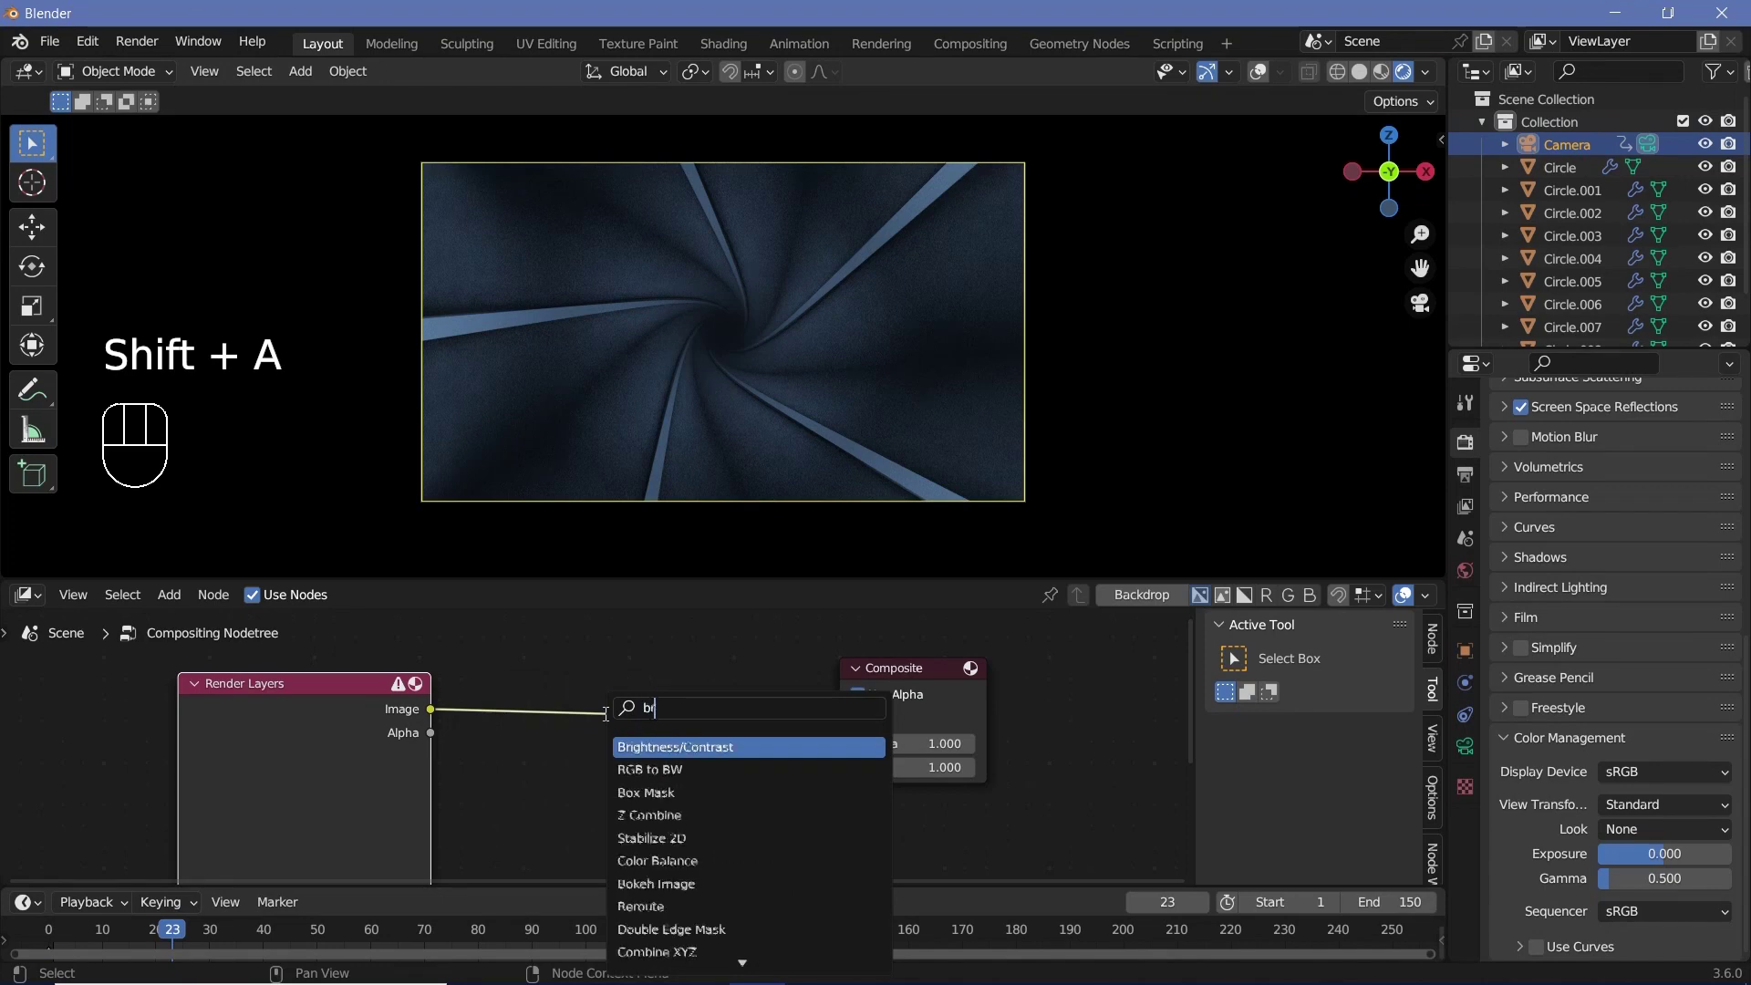
click(673, 737)
drag(689, 727, 704, 738)
Set the Brightness/Contrast node to Bright 30 and Contrast 70
double_click(635, 807)
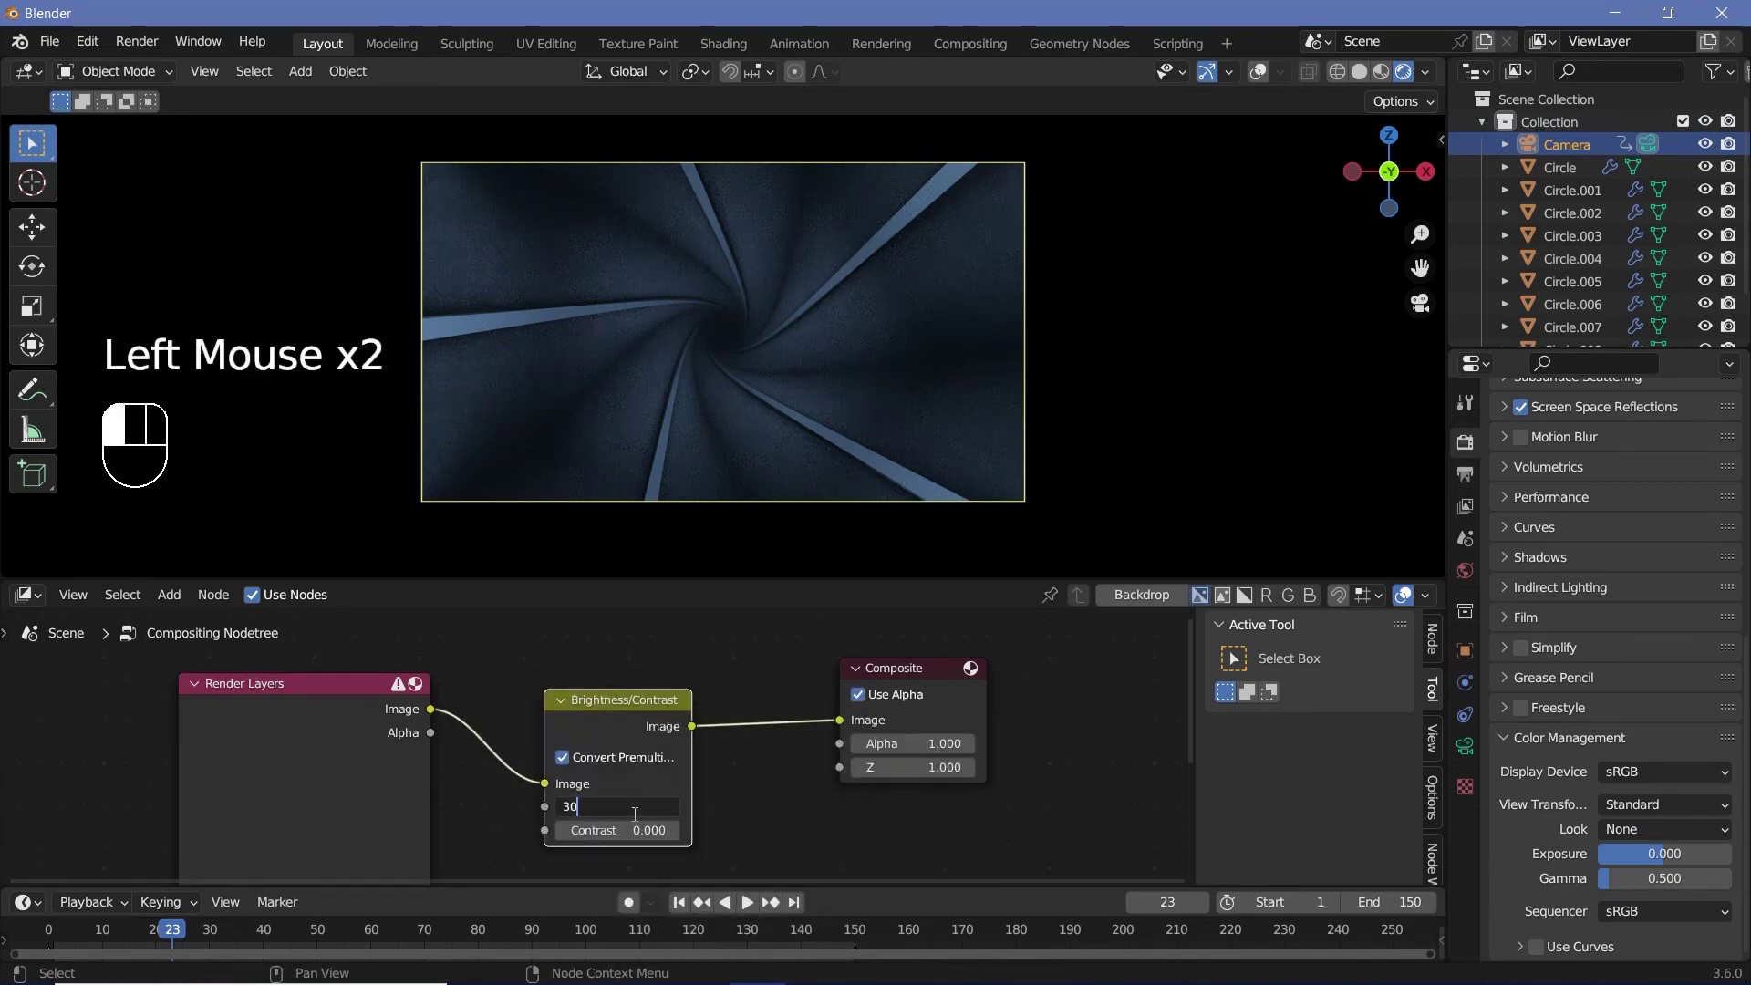
text(30)
key(Return)
click(630, 832)
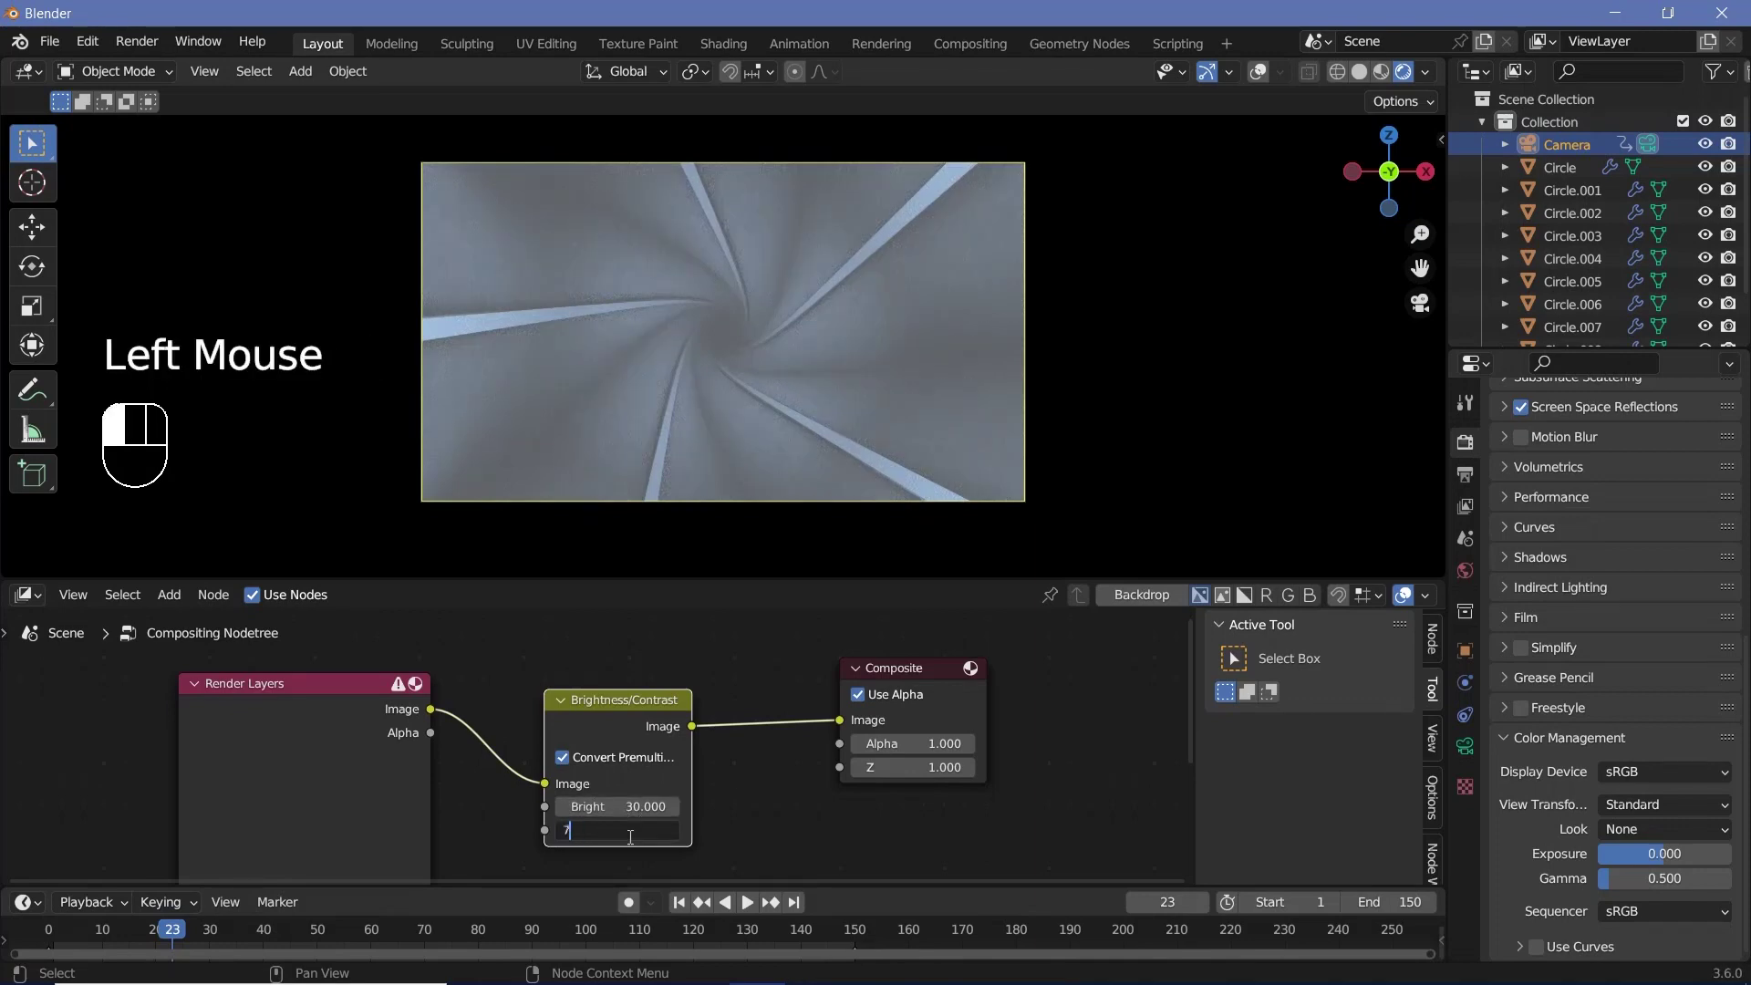
text(70)
key(Return)
Play the animation to preview the brightened tunnel, then stop playback
key(space)
key(space)
key(space)
key(space)
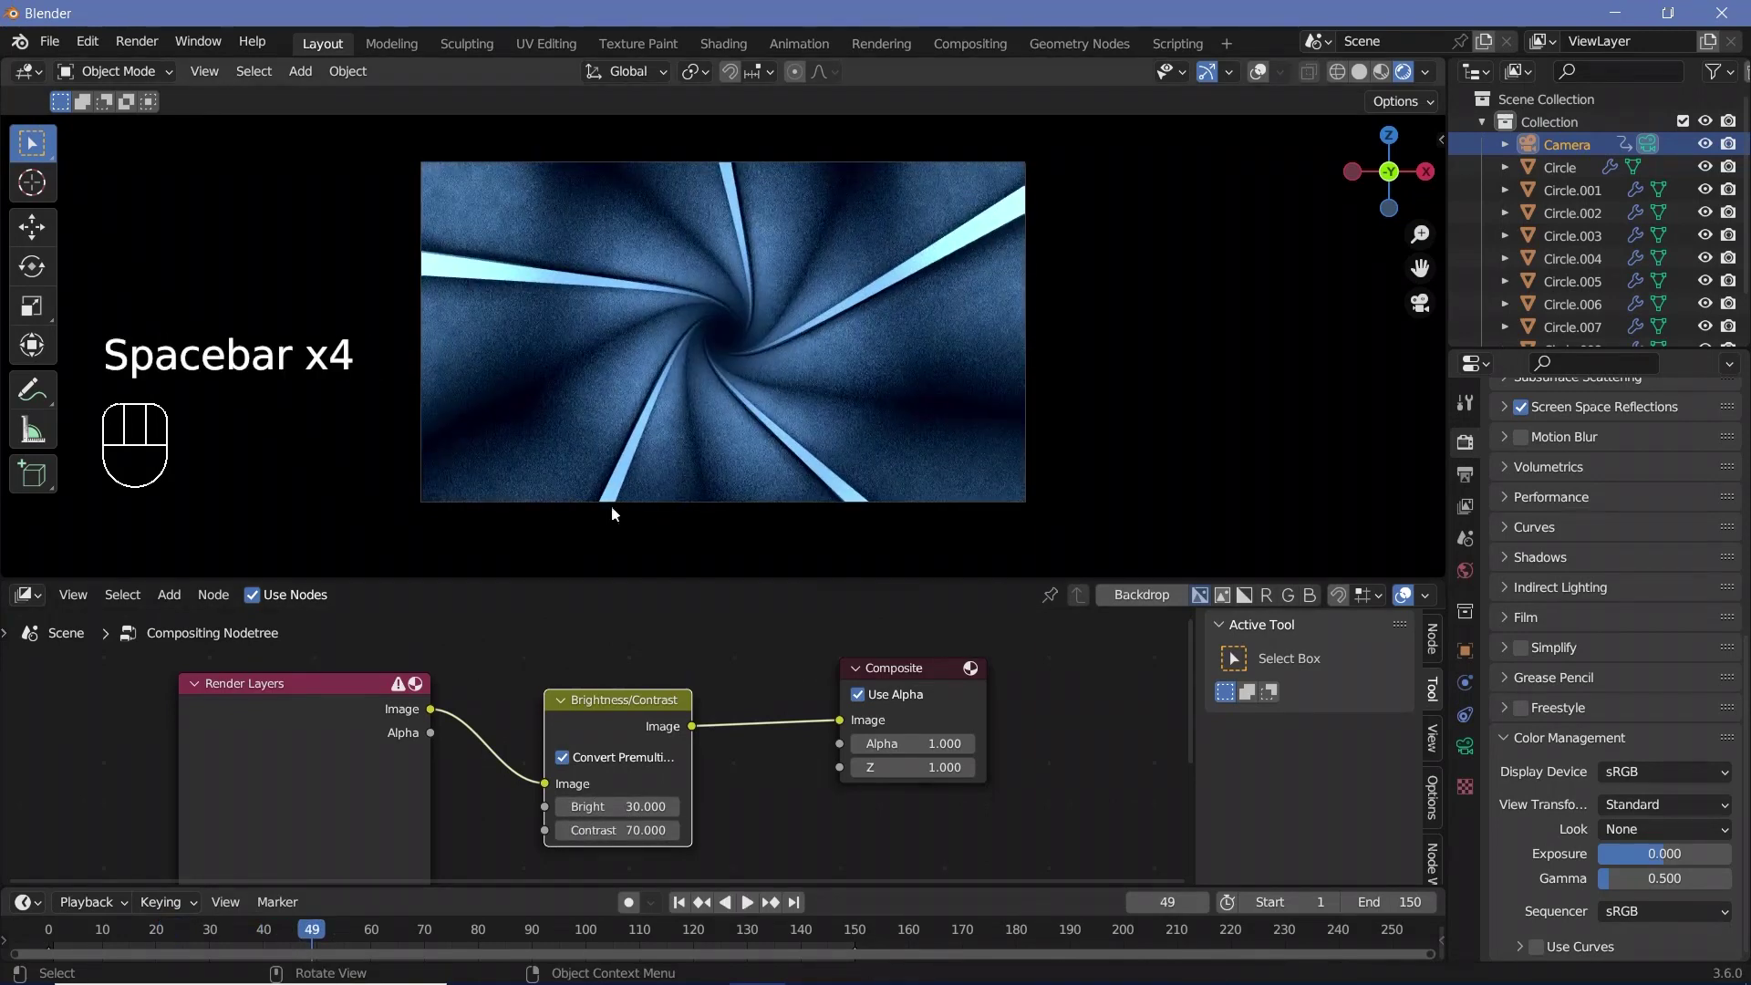
key(space)
key(space)
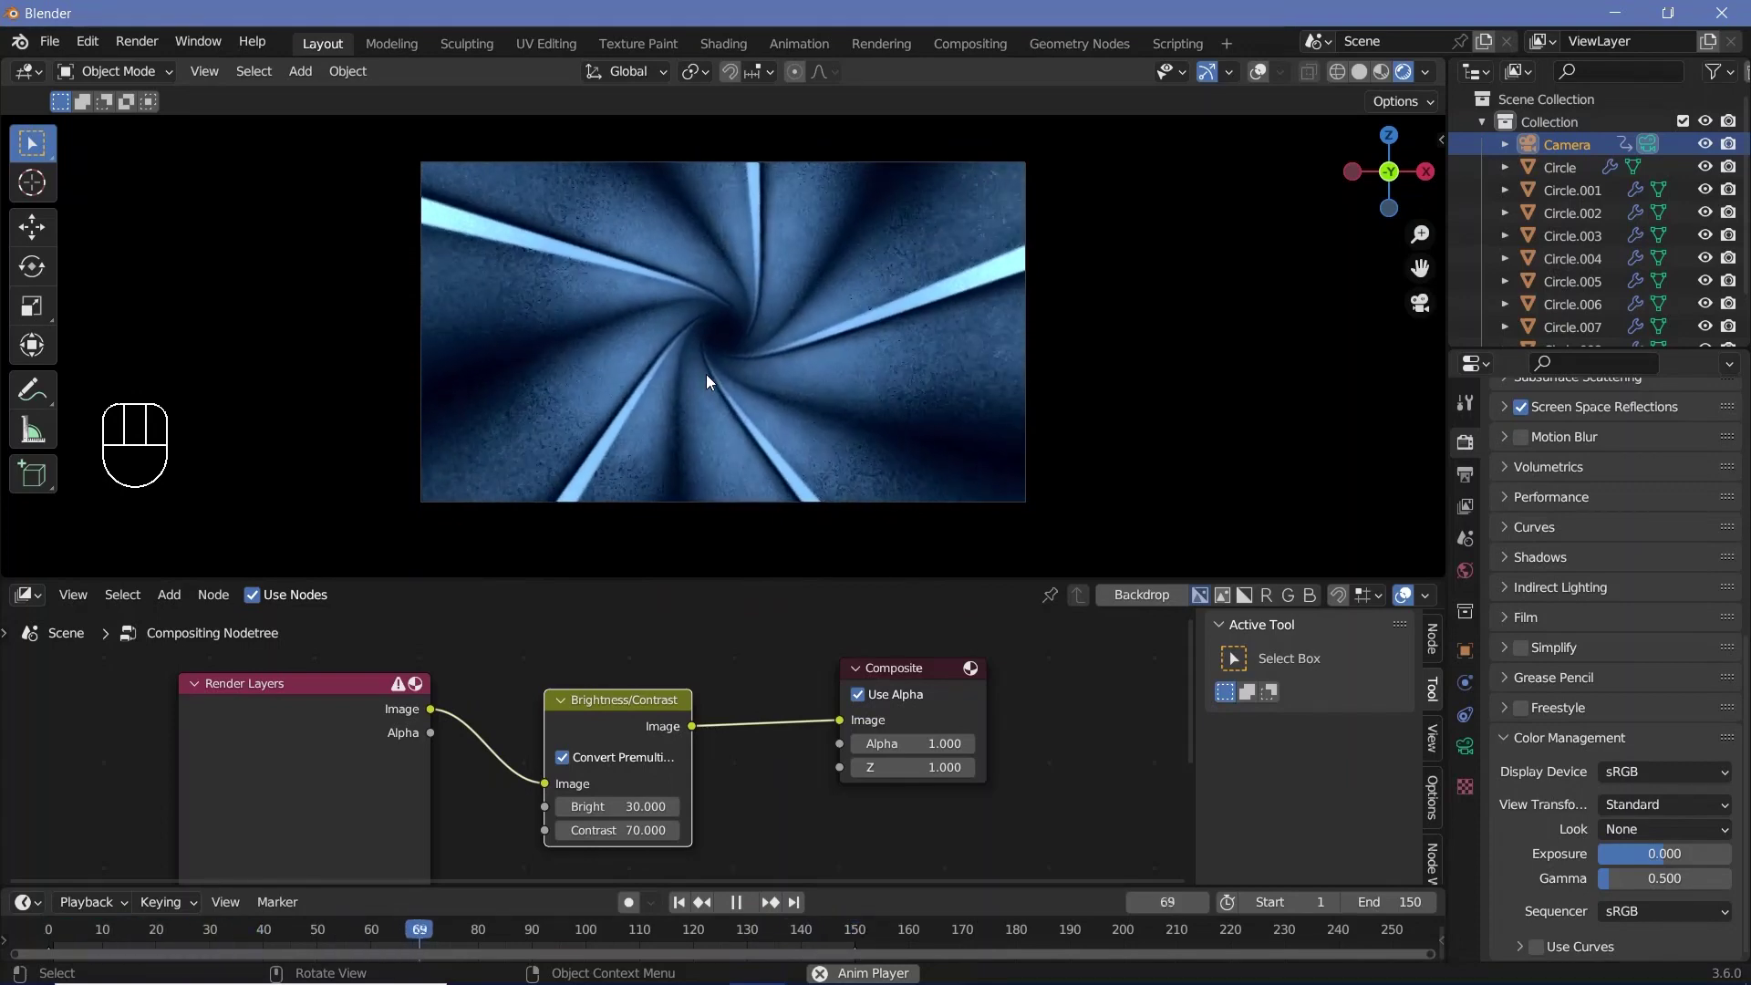
key(space)
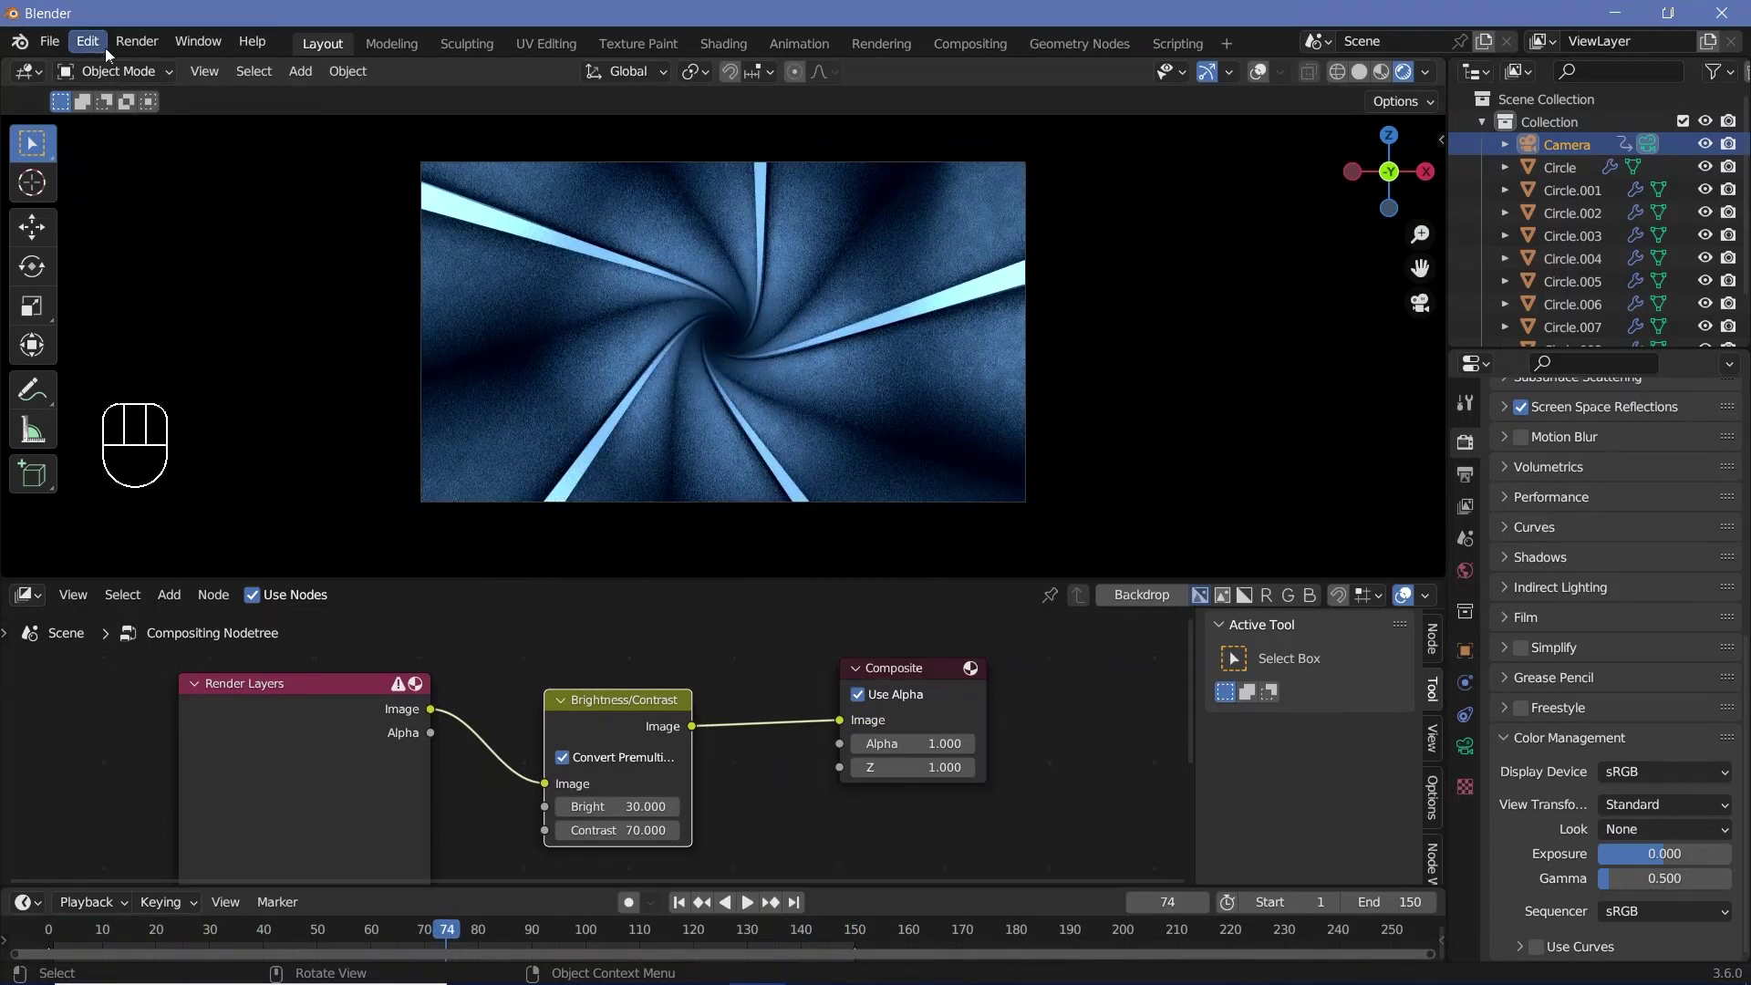
Show the mesh wireframe overlays and re-enter Edit Mode on Circle.001
click(137, 41)
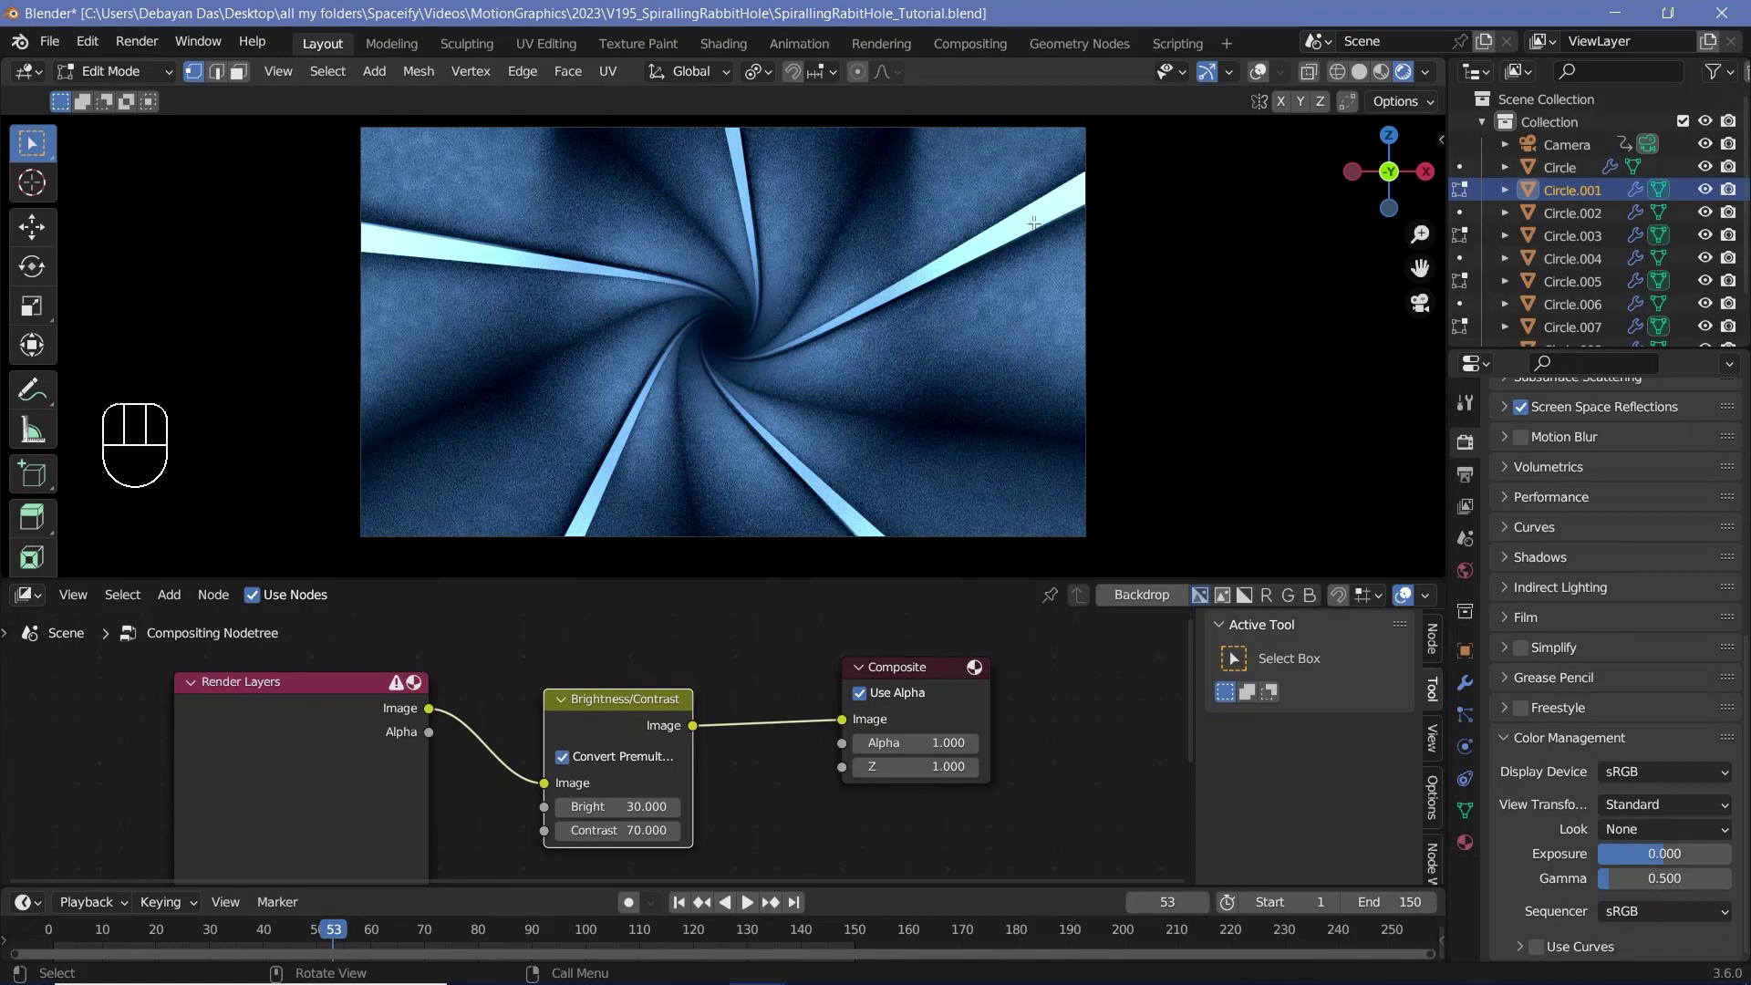
click(1258, 73)
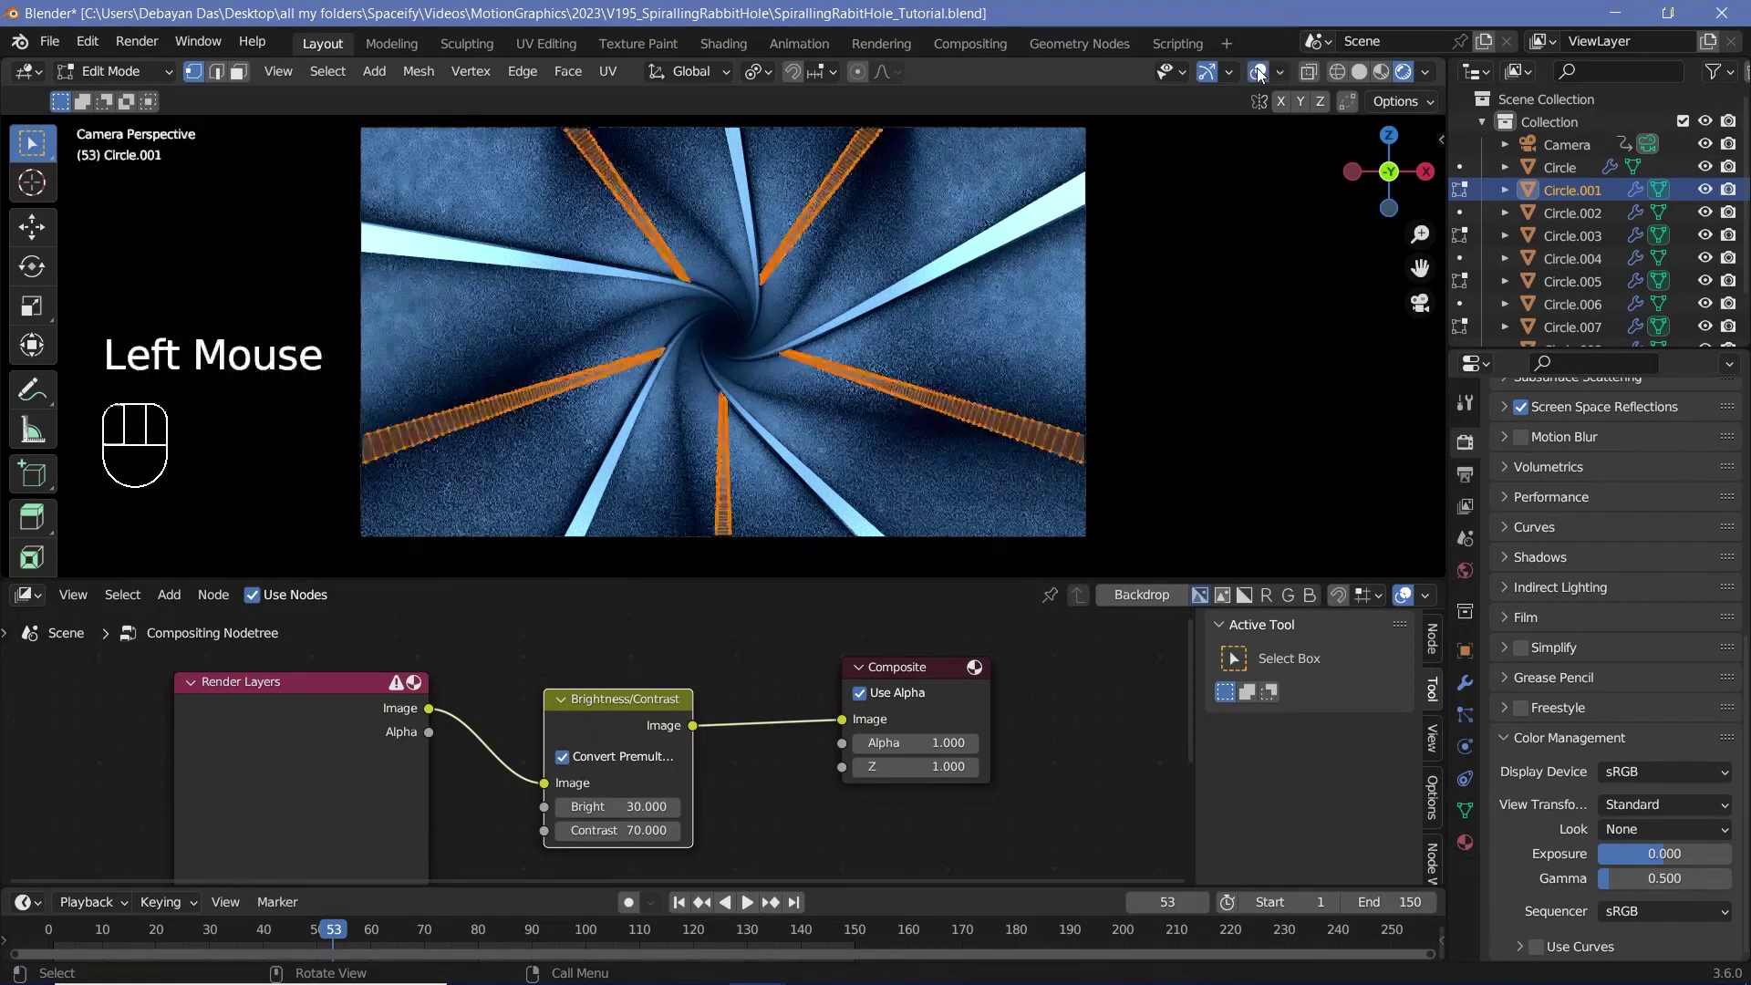
key(Tab)
key(Tab)
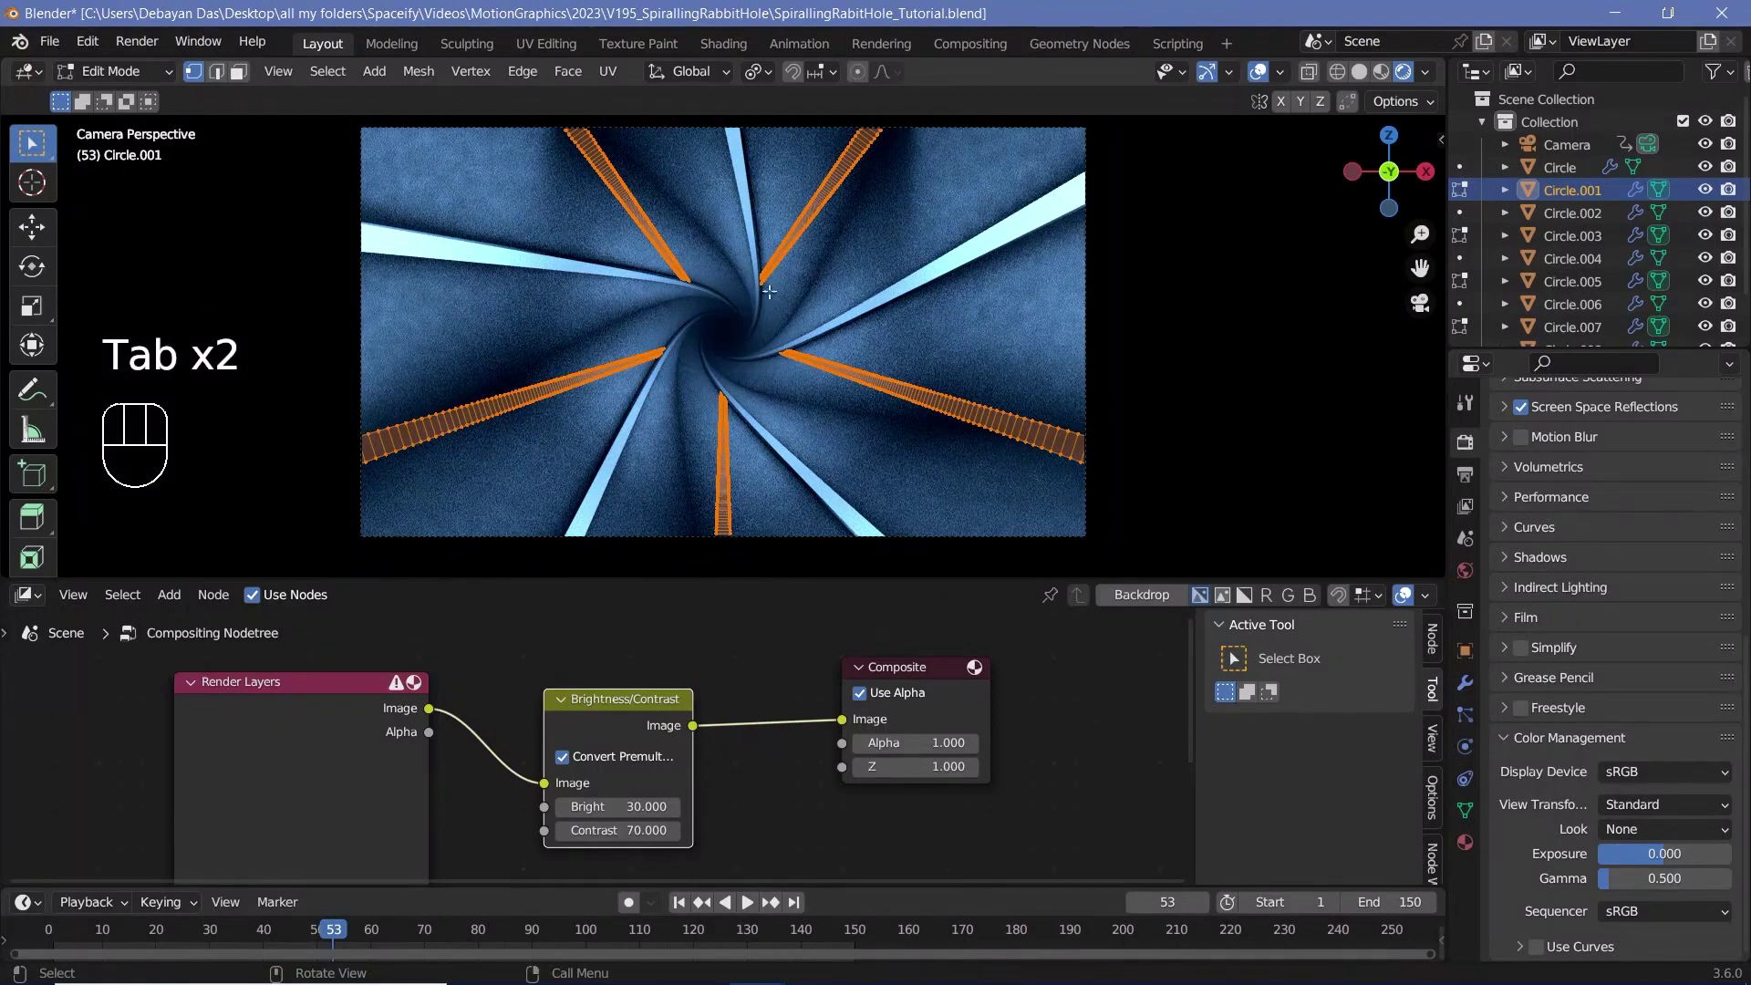
Set pivot to Individual Origins and orientation to Local, then start rotating the strips around Z
click(755, 73)
click(755, 73)
click(792, 144)
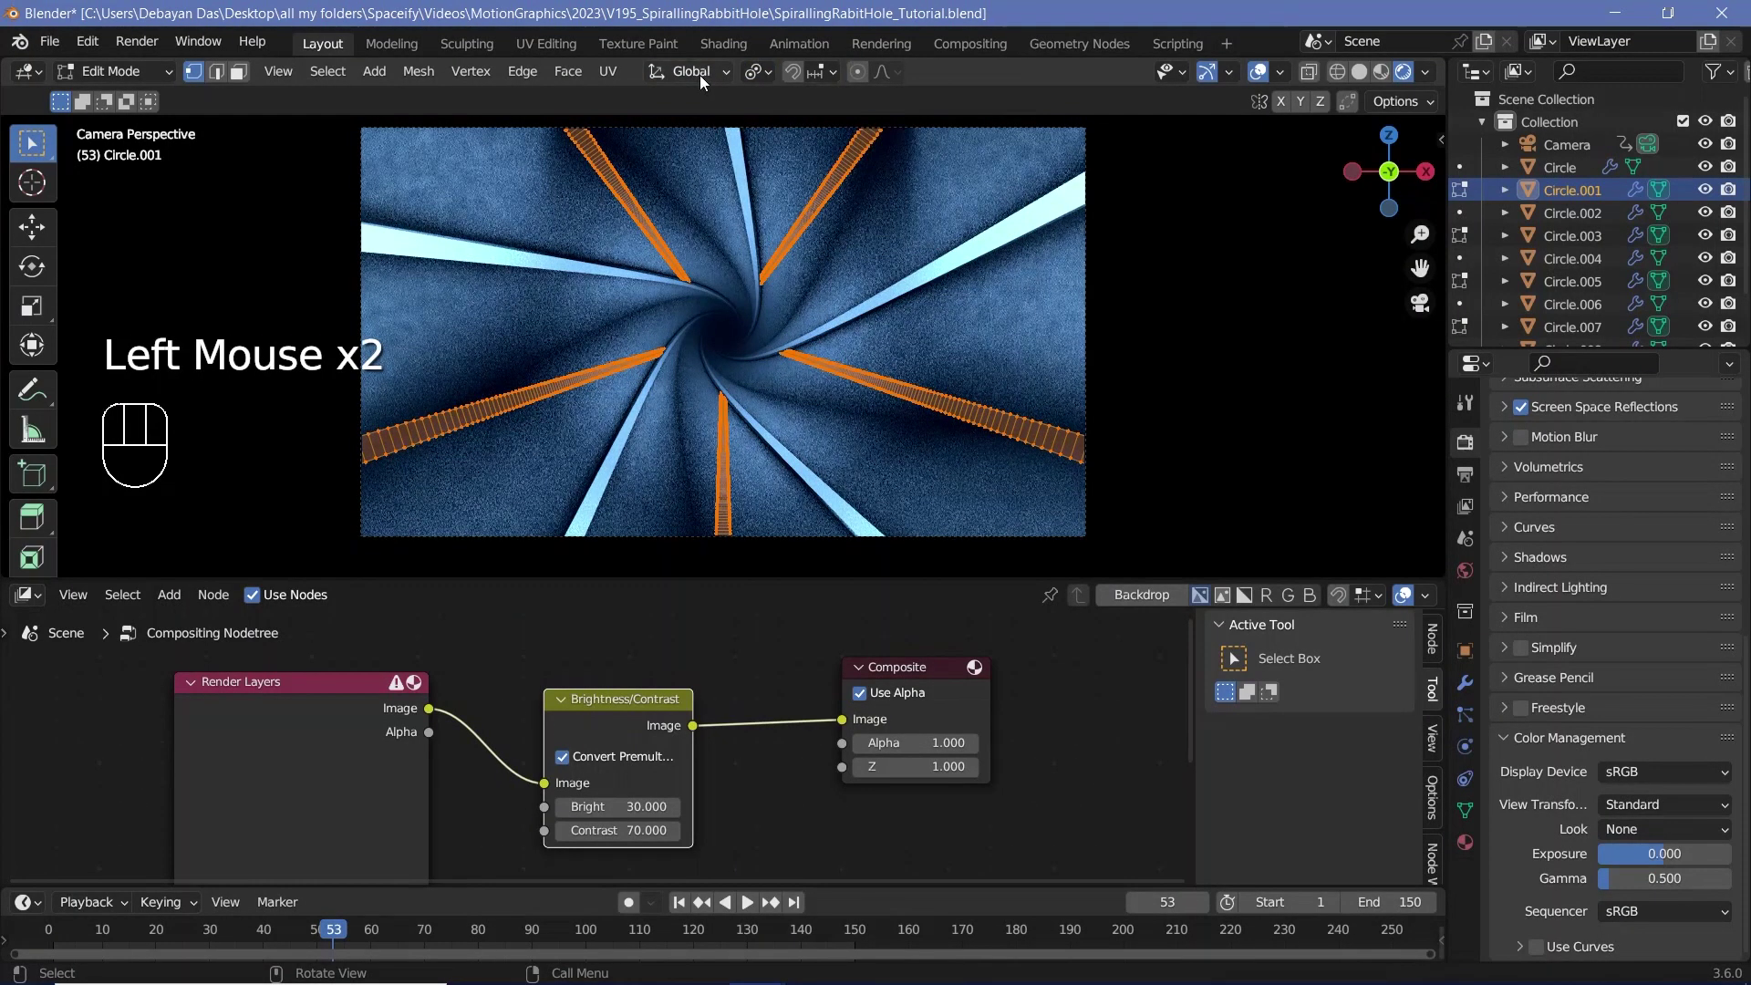
drag(699, 74, 775, 160)
key(r)
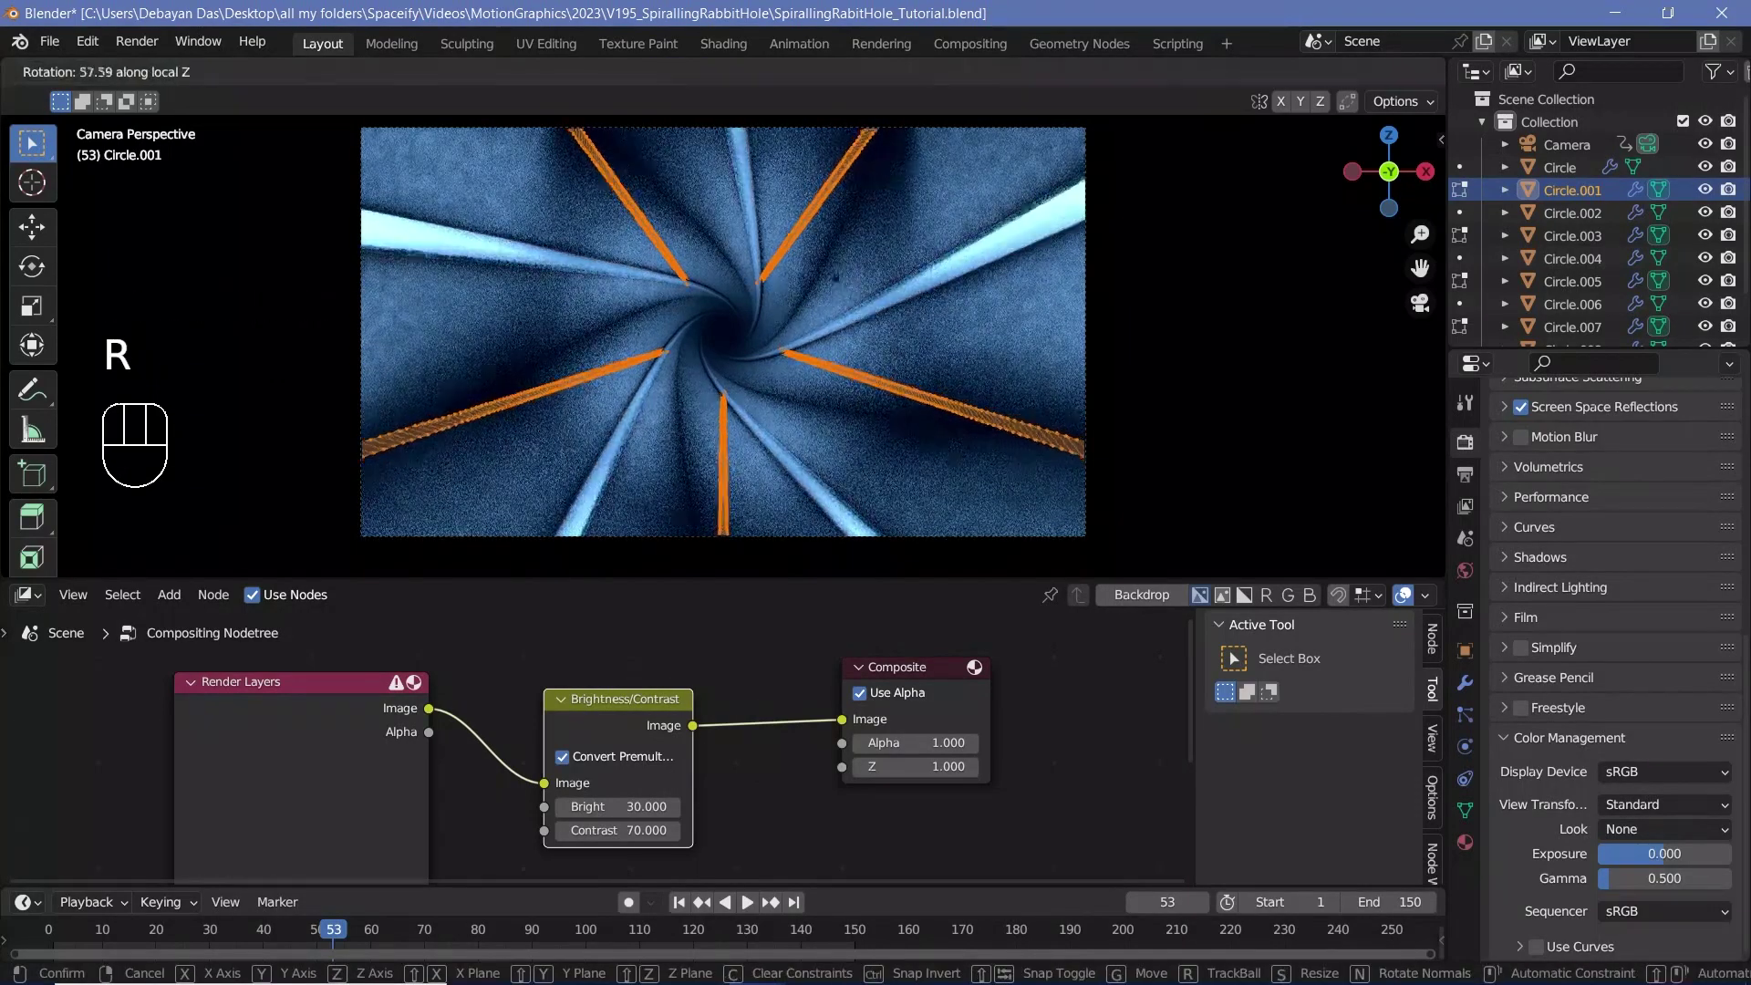